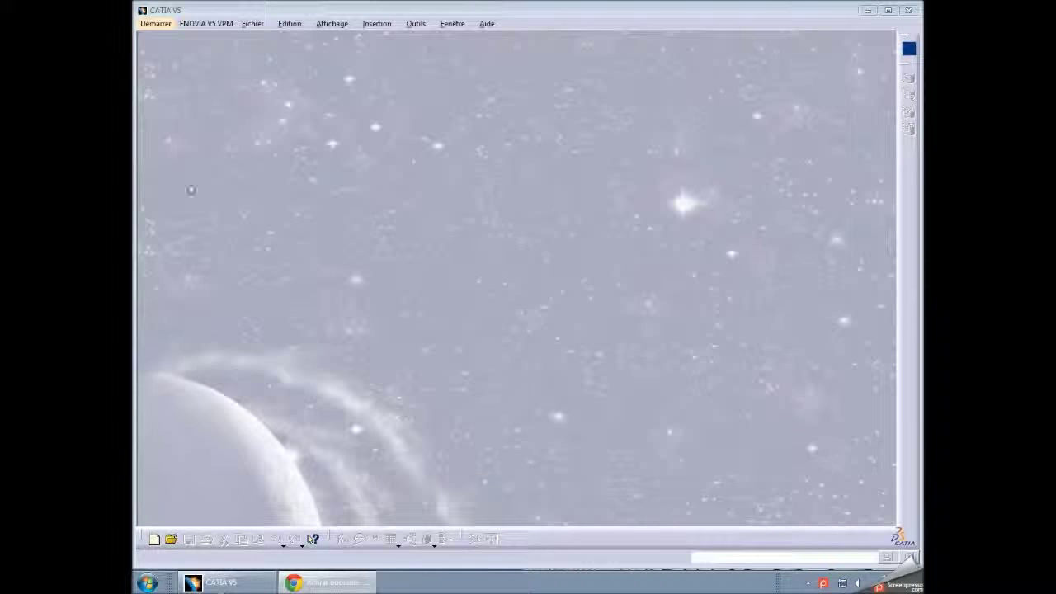
Create a new Part Design part, keeping the default name Part1
left_click(156, 24)
mouse_move(191, 53)
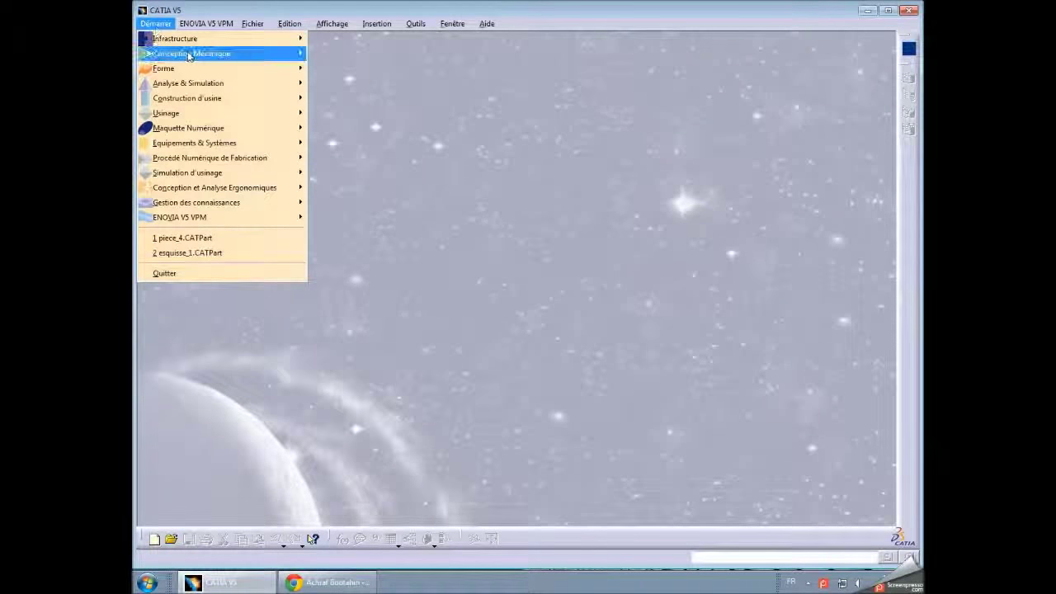
left_click(326, 54)
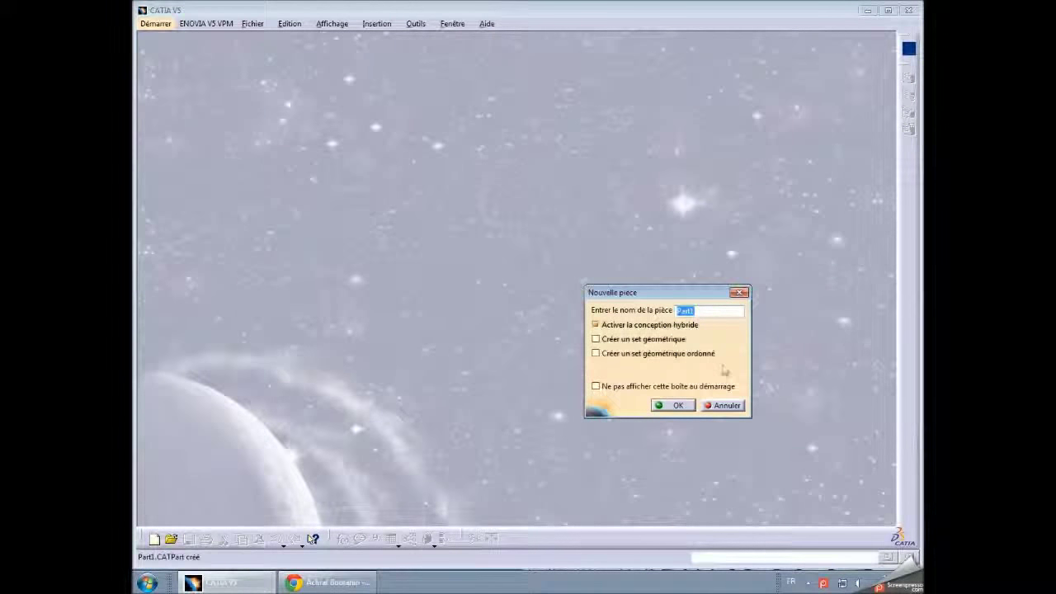
left_click(677, 405)
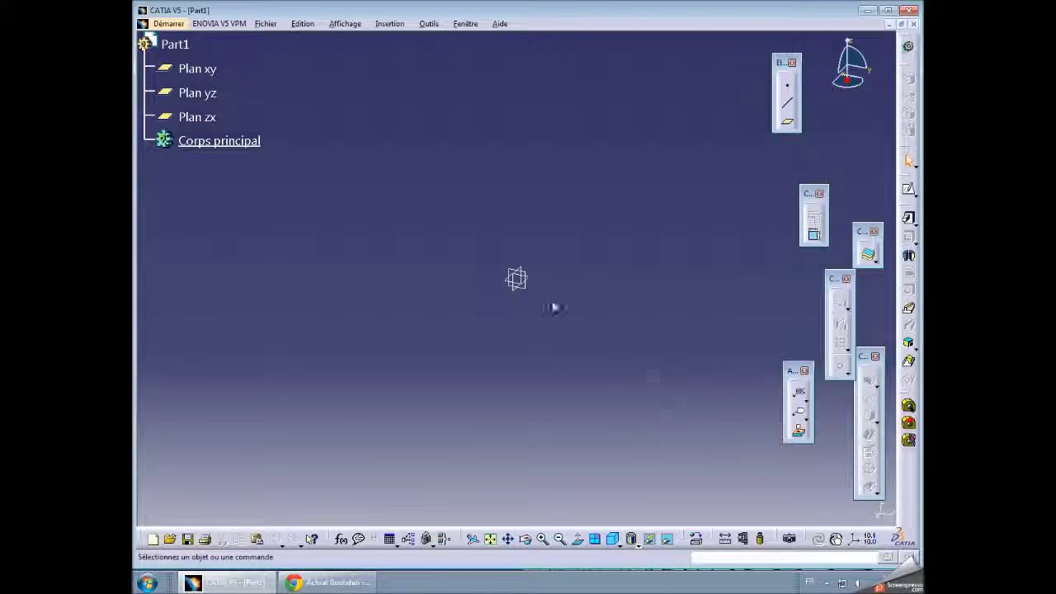
Sketch a rectangle on Plan xy with its first corner at the origin
left_click(908, 189)
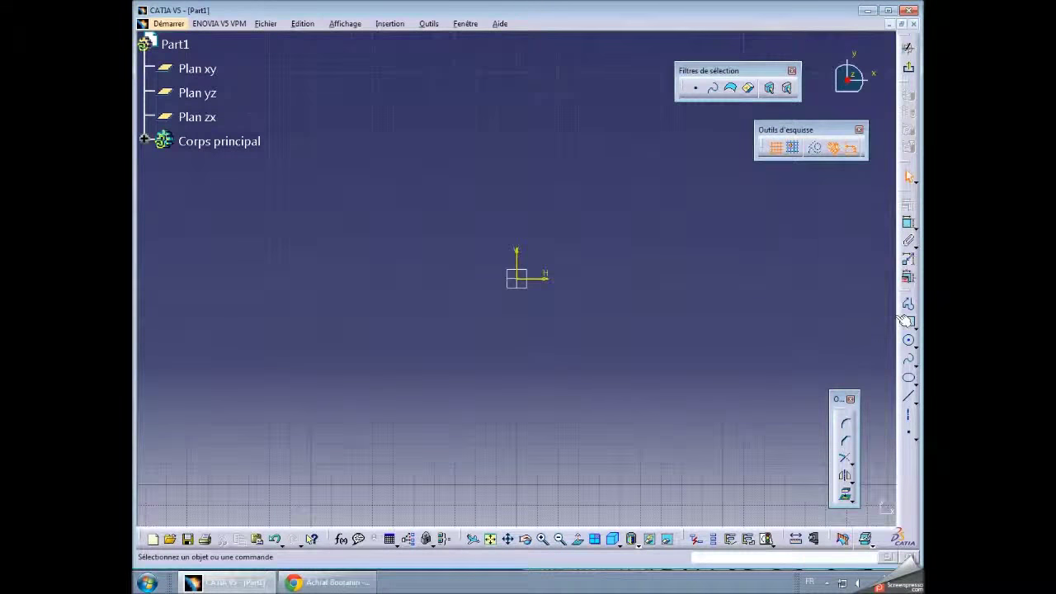
left_click(908, 223)
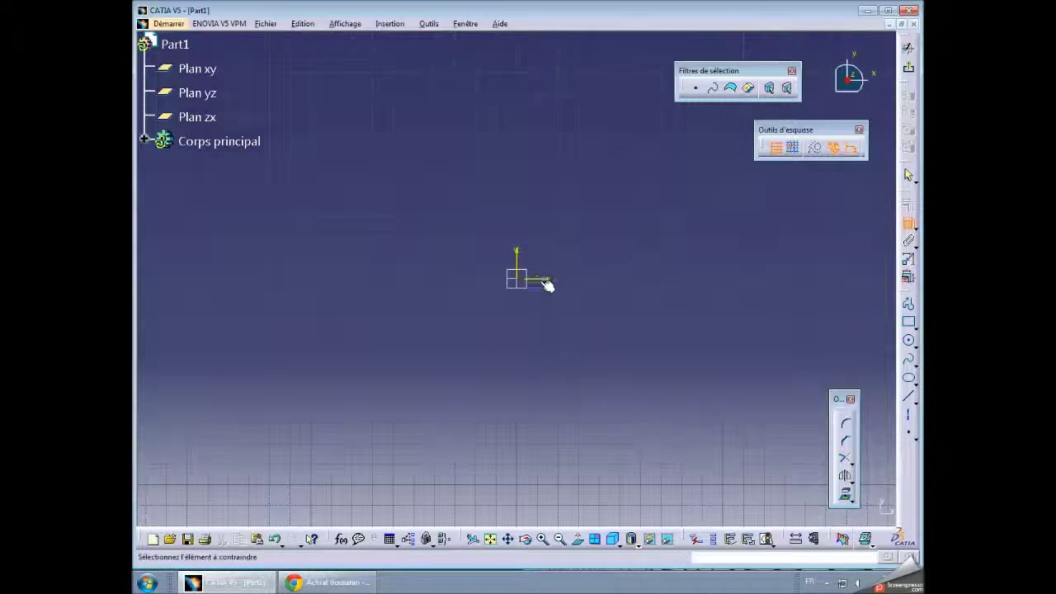
left_click(909, 321)
left_click(518, 279)
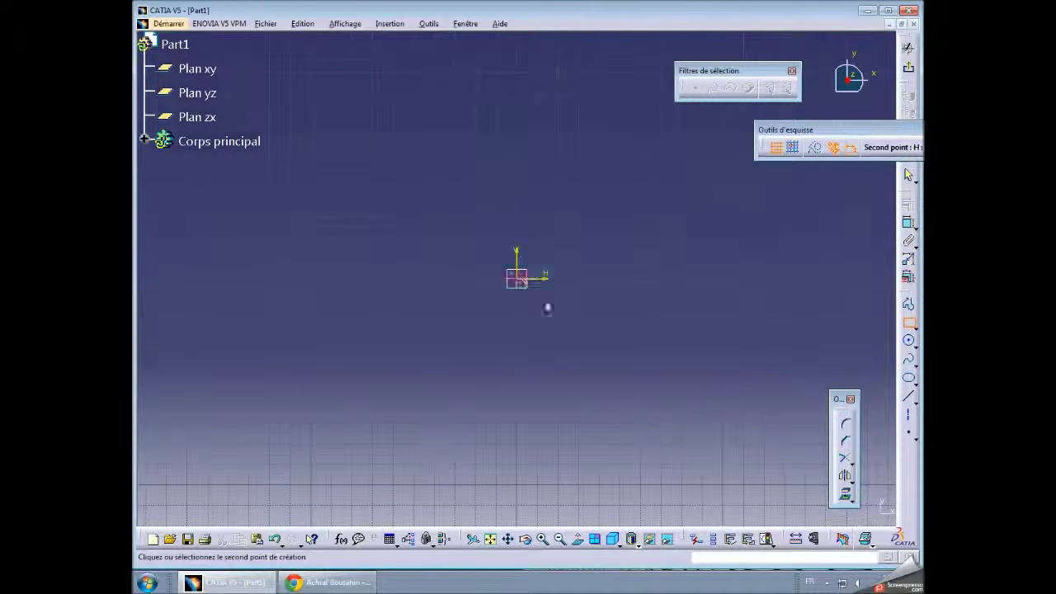
left_click(706, 471)
middle_click_drag(754, 426, 615, 297)
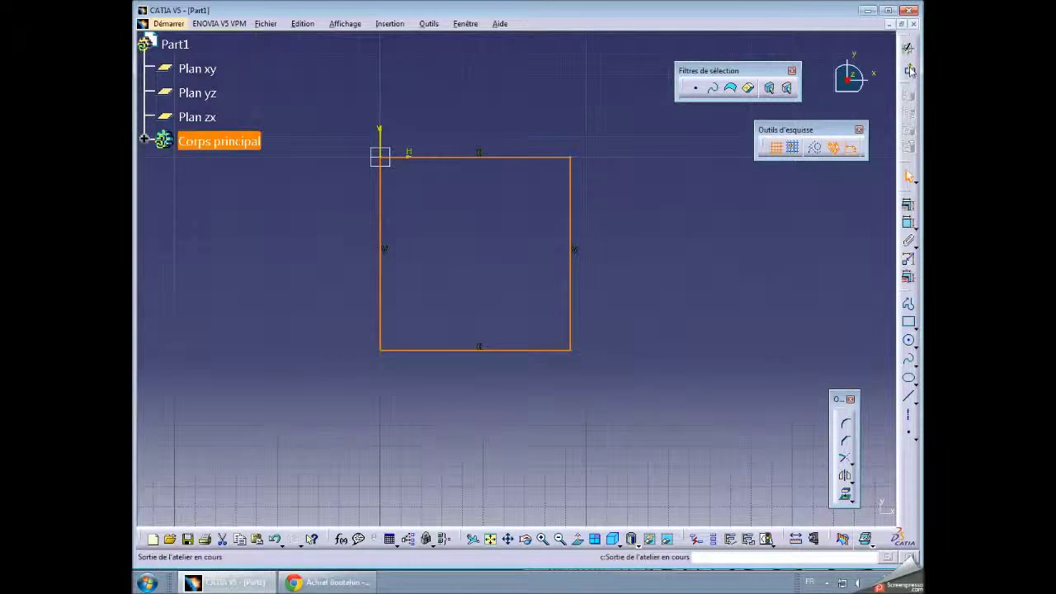
Pad the rectangle 40mm and begin a new sketch on the box's top face
left_click(908, 68)
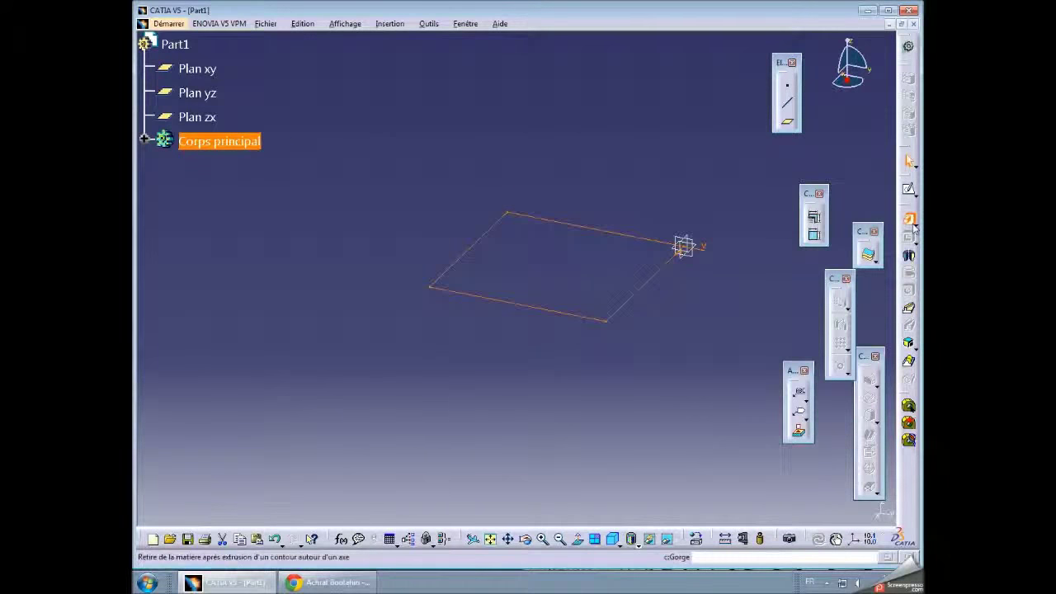
left_click(908, 218)
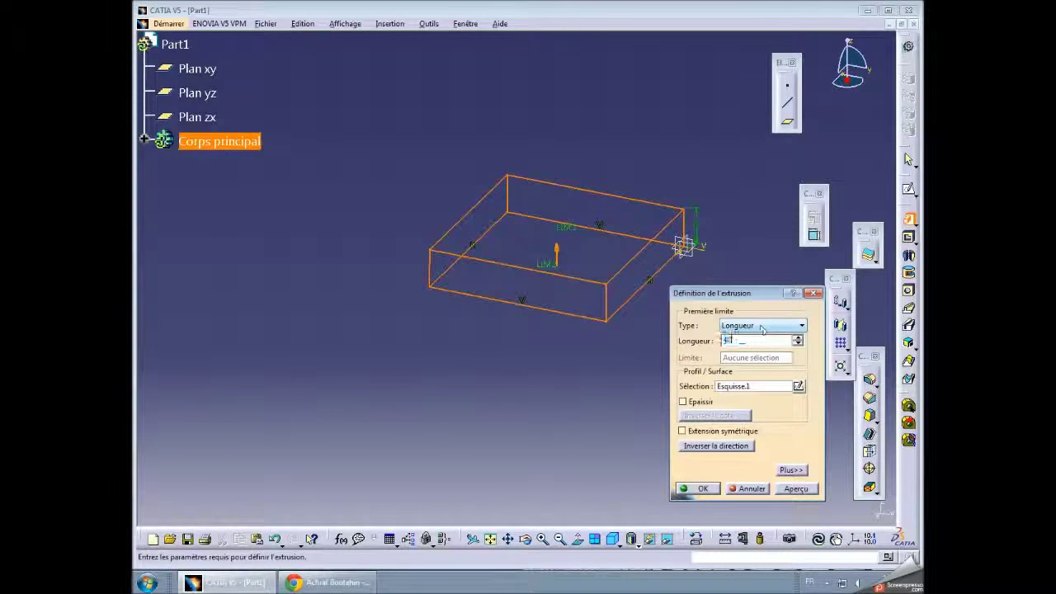
left_click(795, 489)
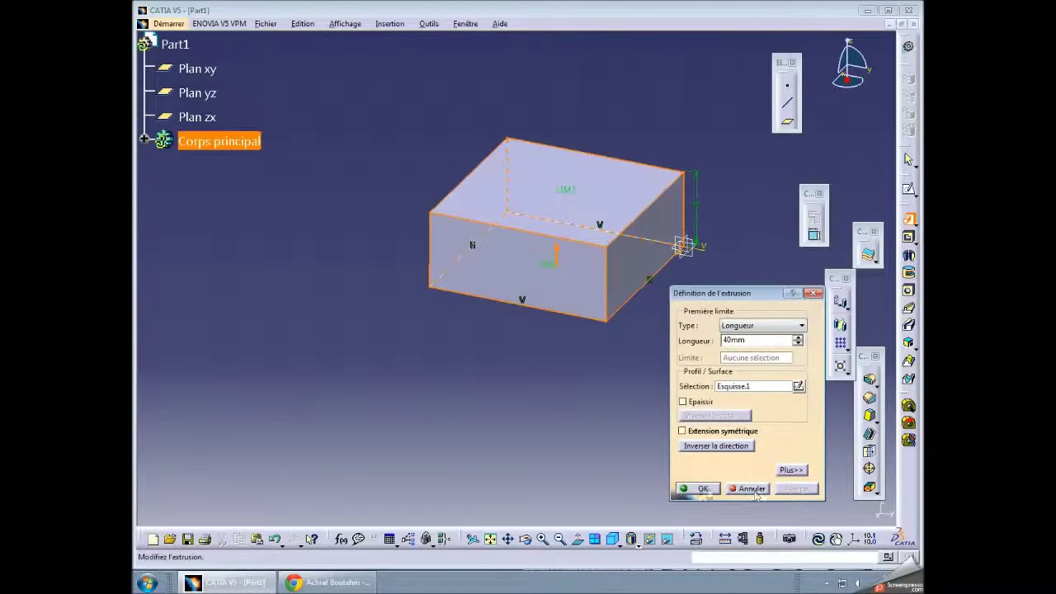
left_click(698, 488)
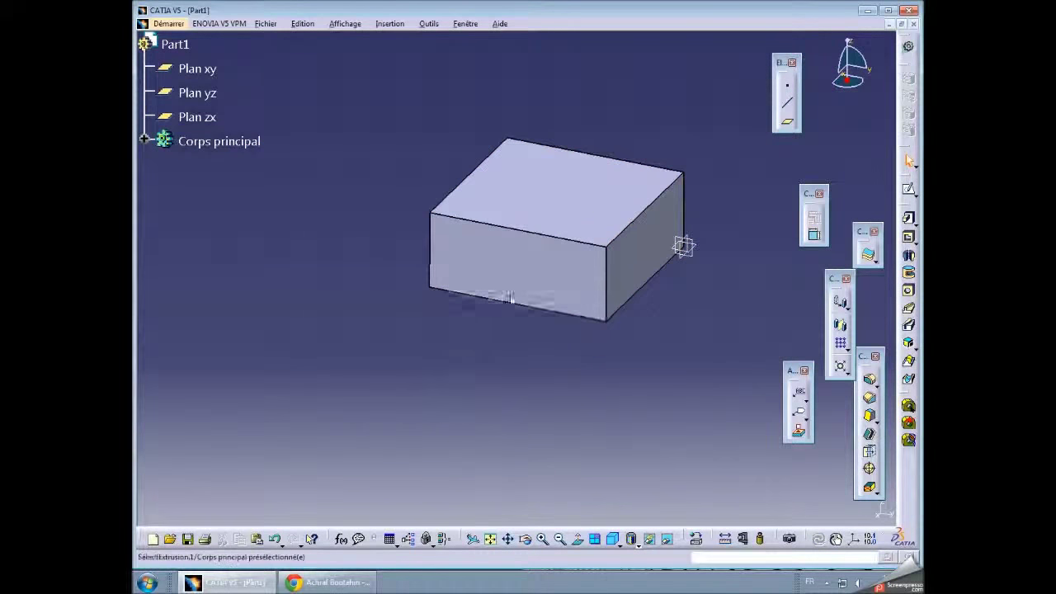
left_click(541, 186)
left_click(909, 189)
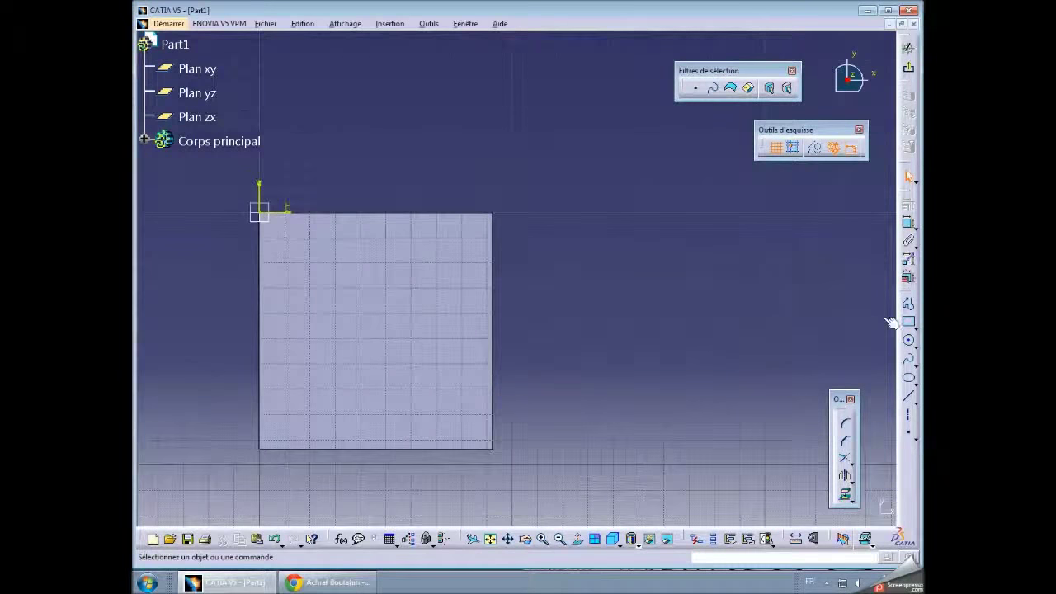
Draw a rectangle on the top face overlapping its edge, then exit the sketch
left_click(907, 322)
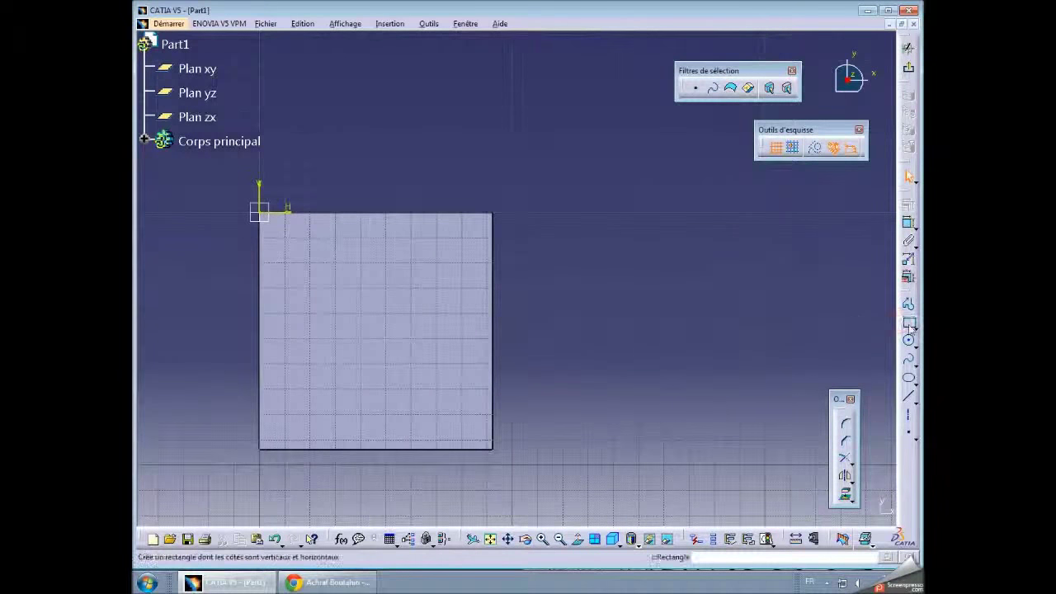
left_click(412, 186)
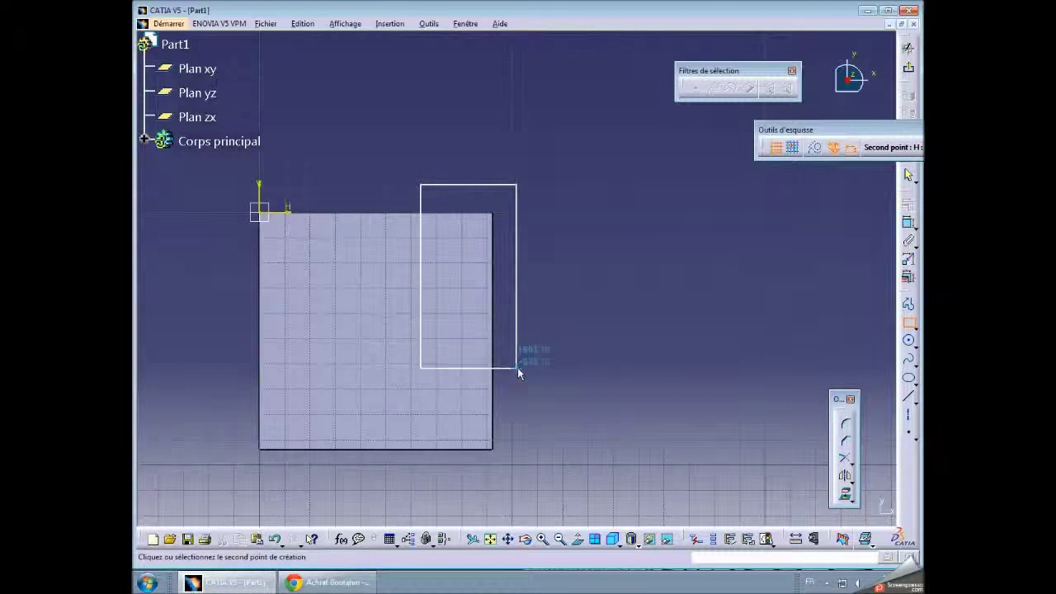
left_click(540, 374)
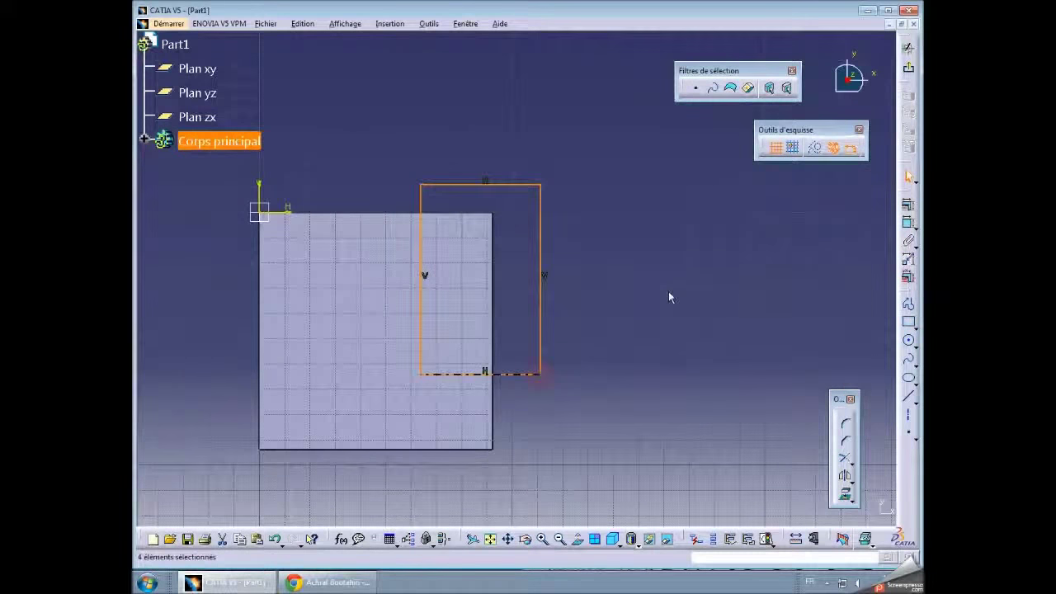
left_click(908, 67)
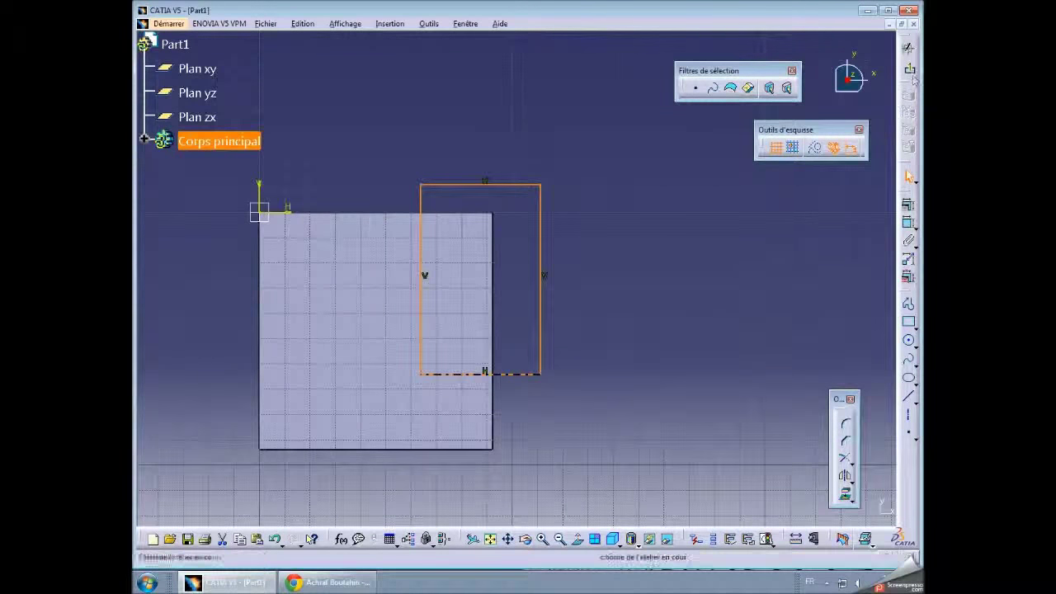
Pocket the rectangle 20mm deep and show the part in isometric view
left_click(908, 238)
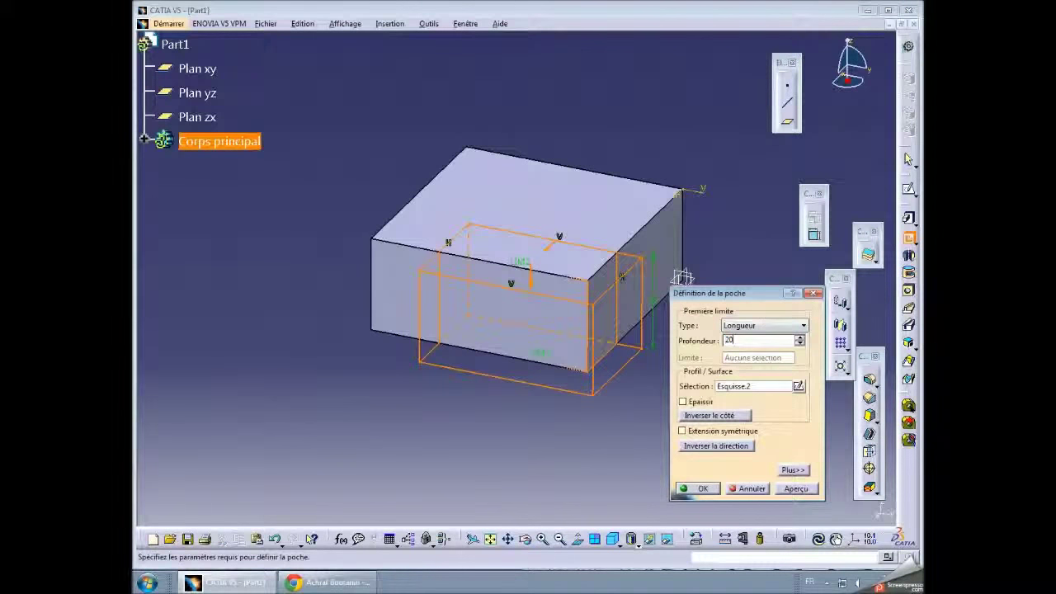
left_click(800, 490)
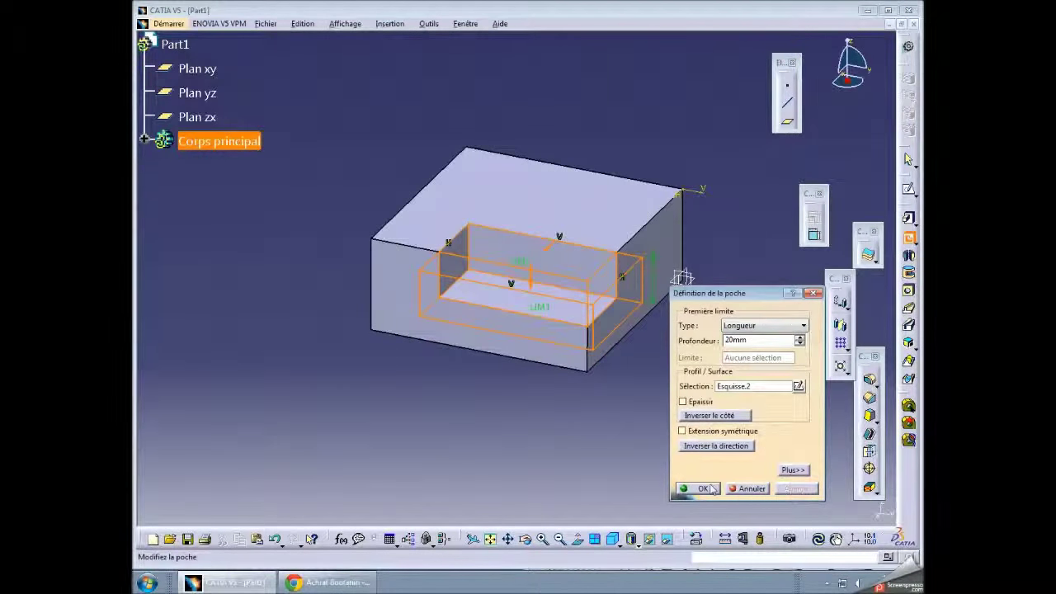
left_click(700, 488)
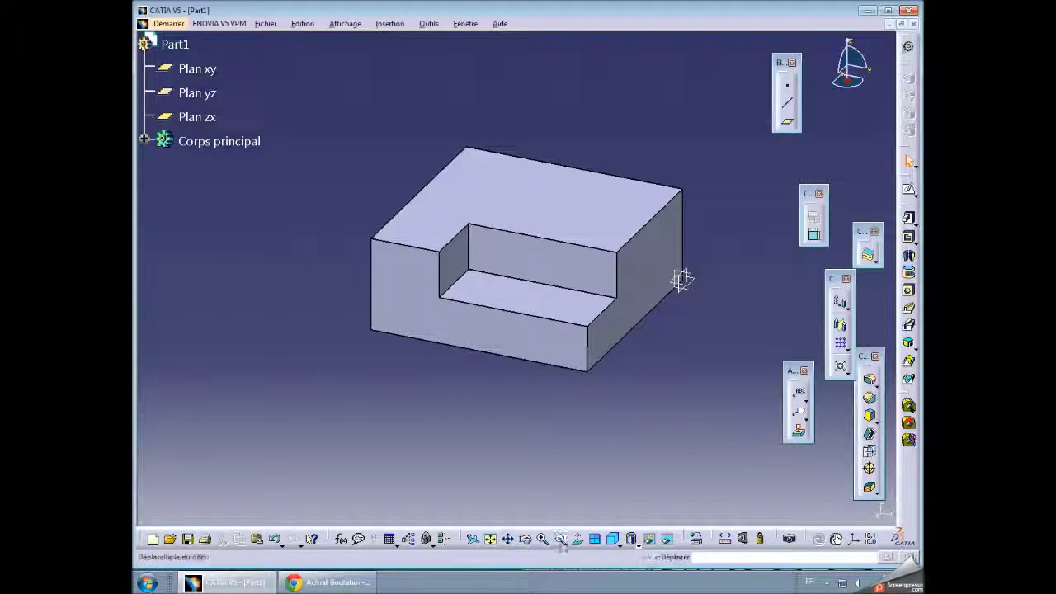
left_click(613, 538)
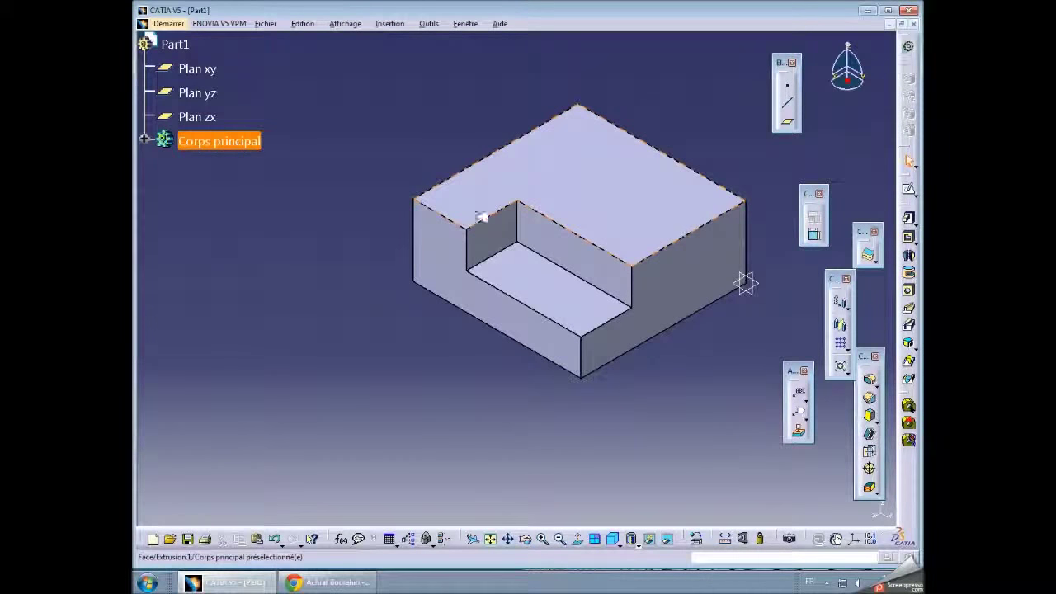
Select the notched top face, open a sketch on it, and start a hole there
left_click(563, 166)
left_click(910, 190)
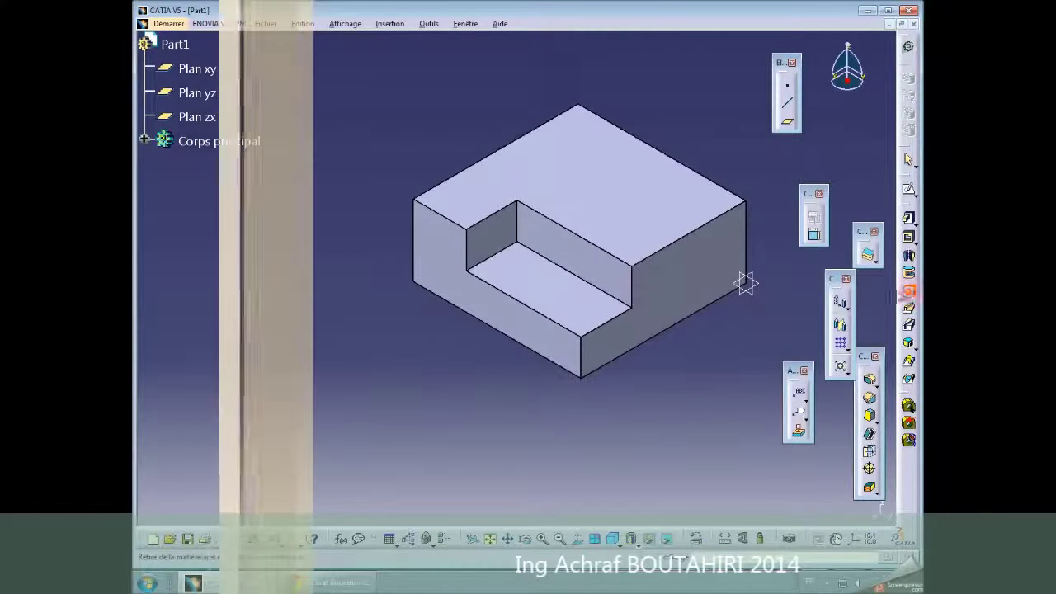
left_click(634, 221)
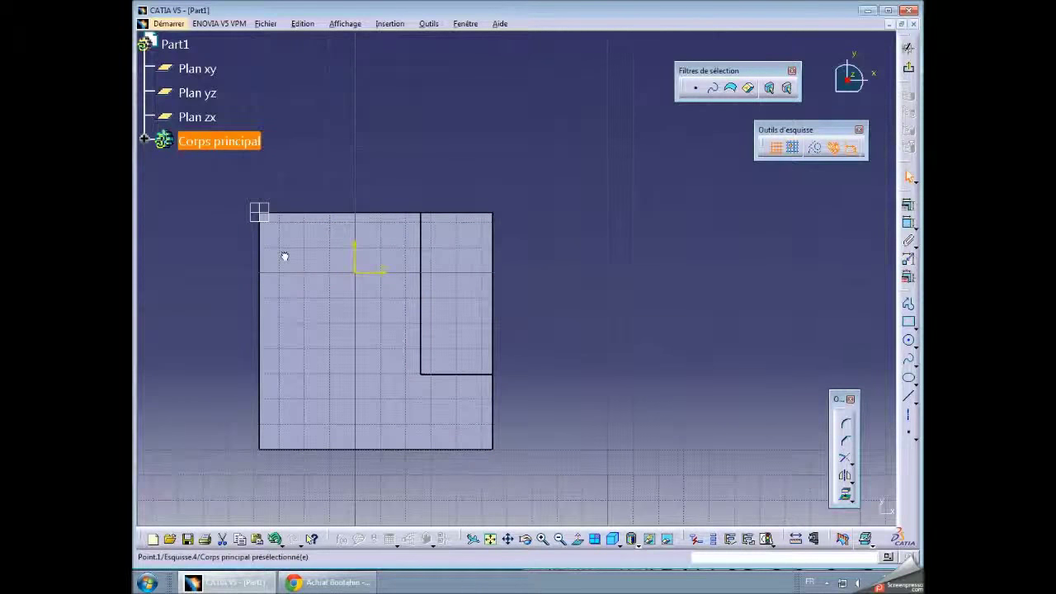
Position the hole centre, limit it up to next, thread it Métrique à pas fin M8x1, 10mm
left_click(290, 258)
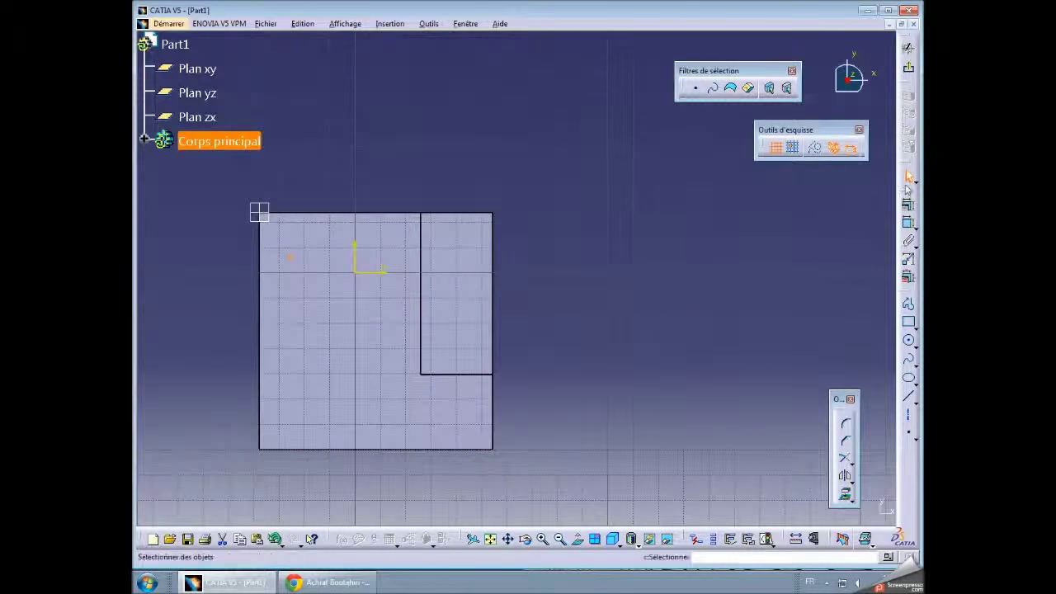
left_click(908, 70)
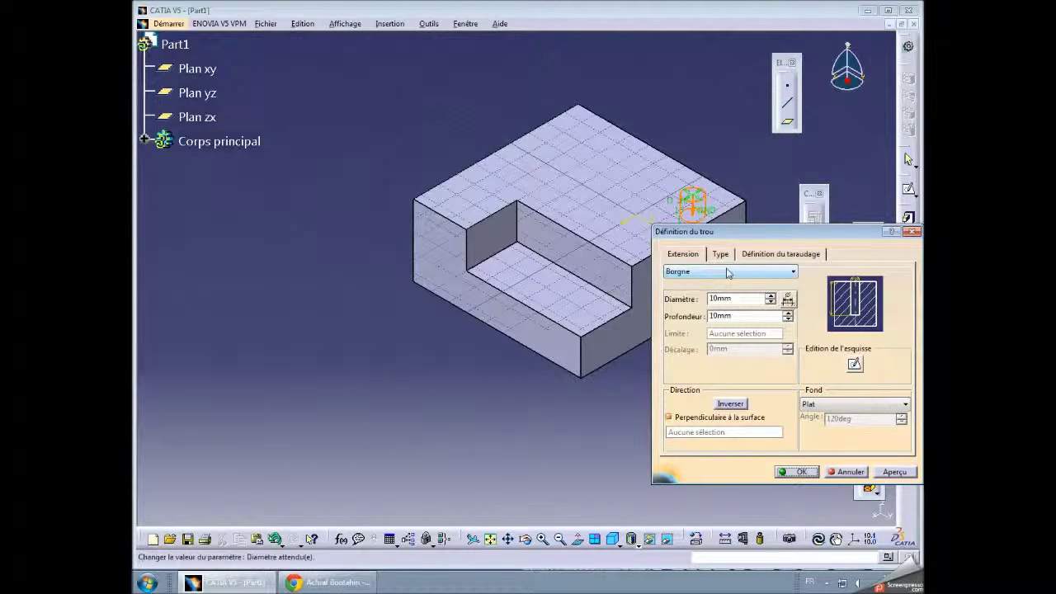
left_click(726, 270)
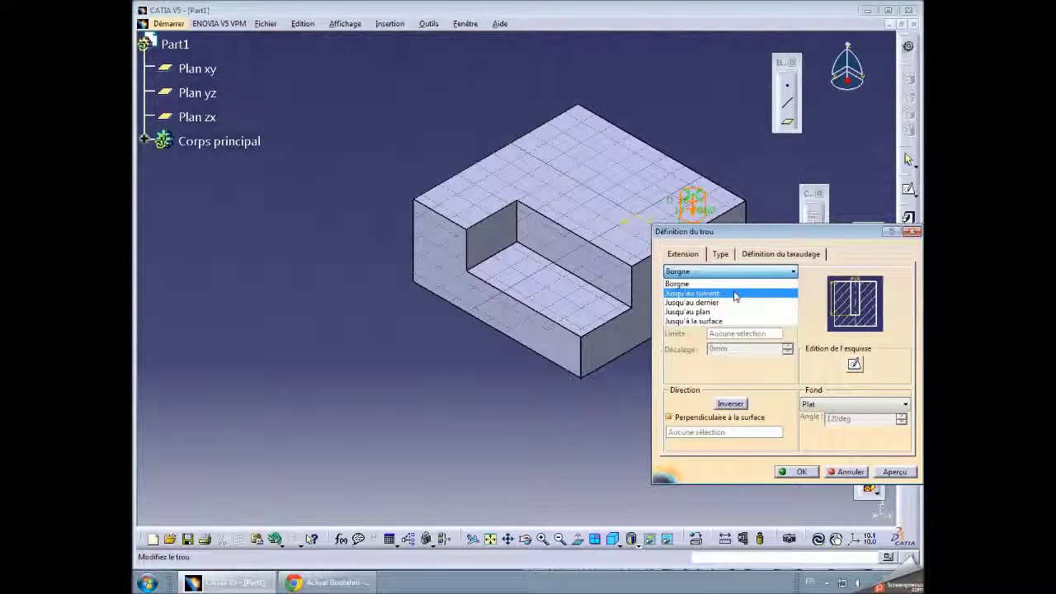
left_click(735, 293)
left_click(721, 255)
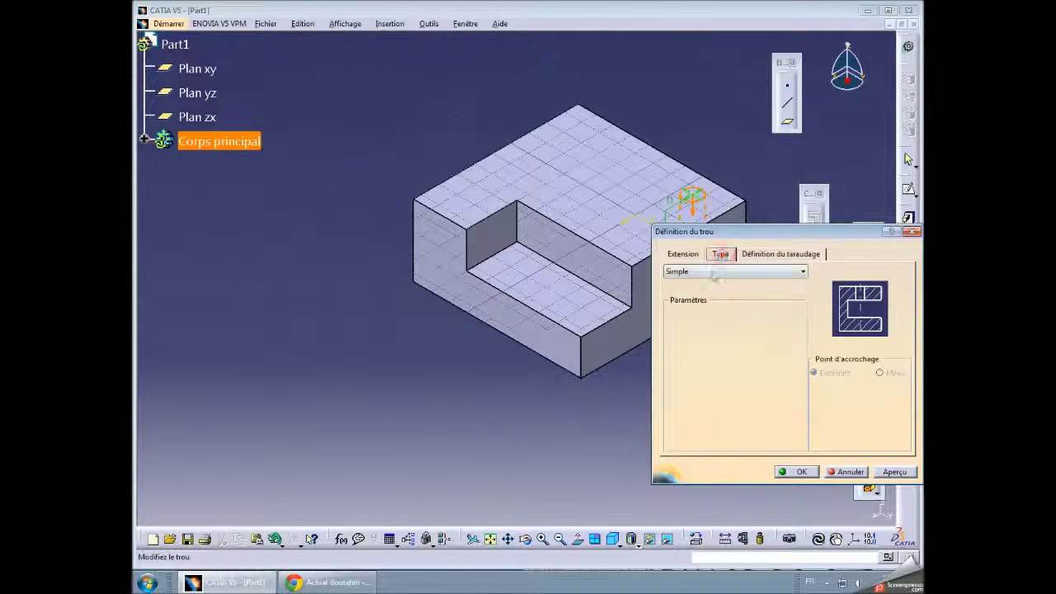
left_click(758, 256)
left_click(691, 273)
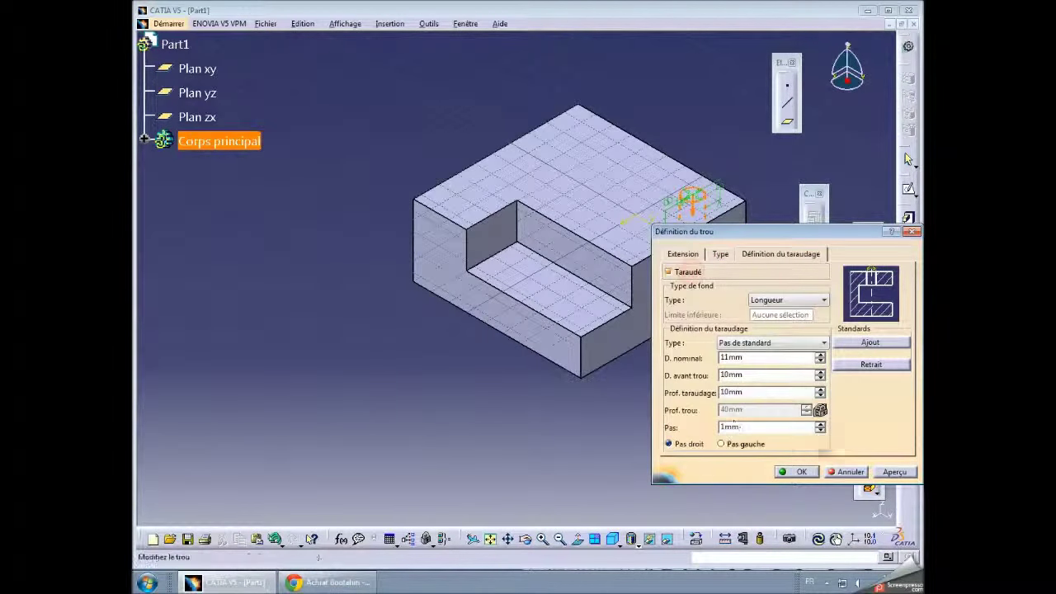
left_click(788, 343)
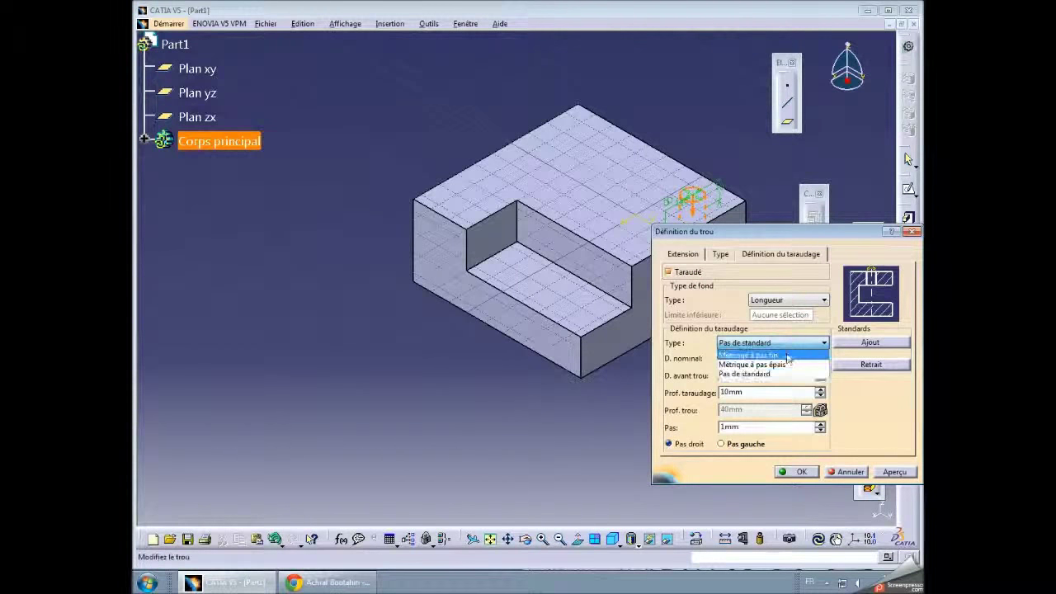
left_click(788, 355)
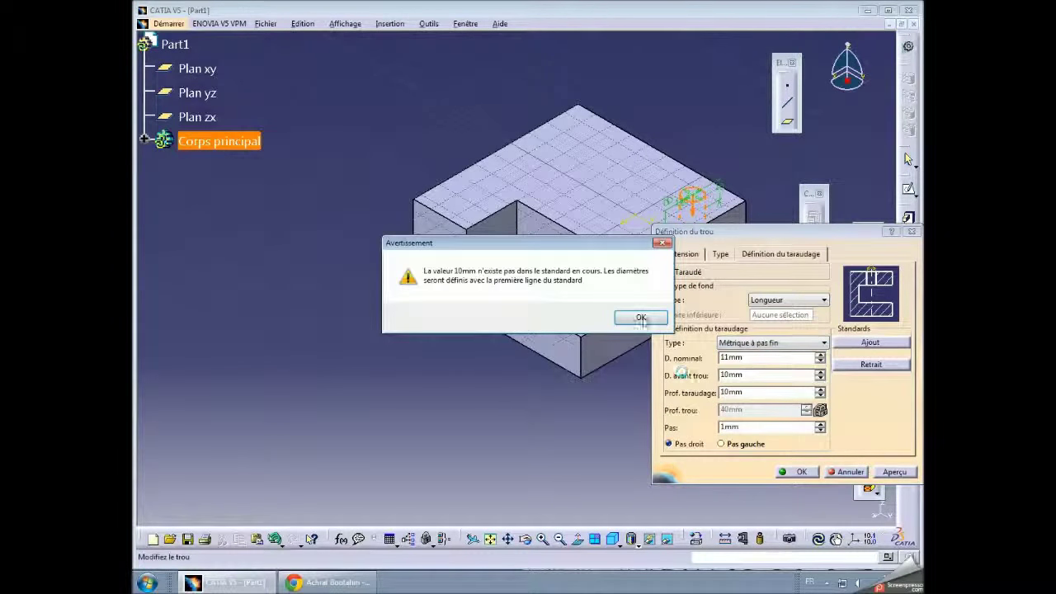
left_click(634, 316)
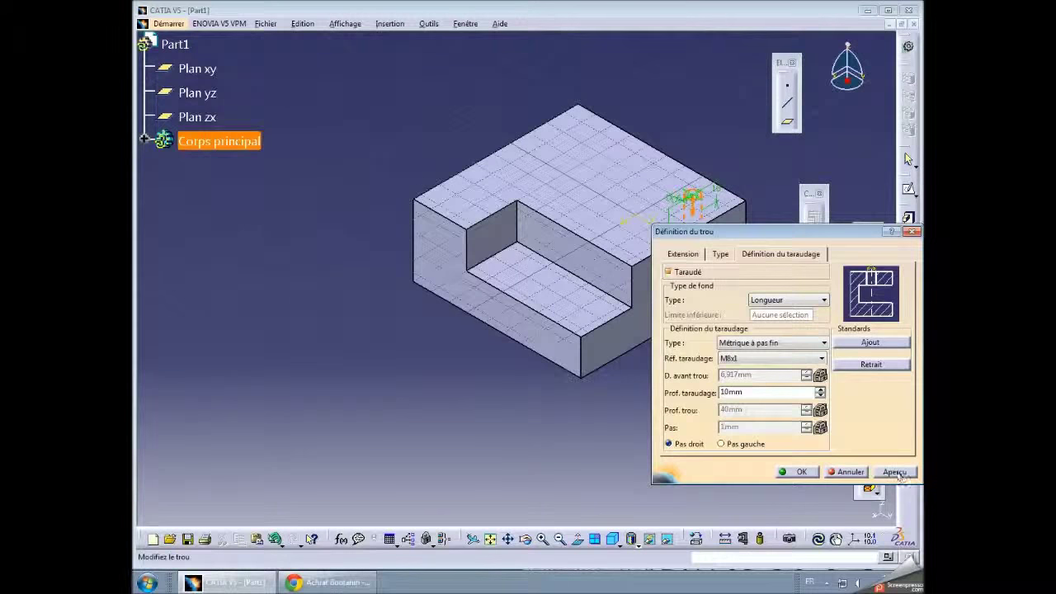
left_click(793, 474)
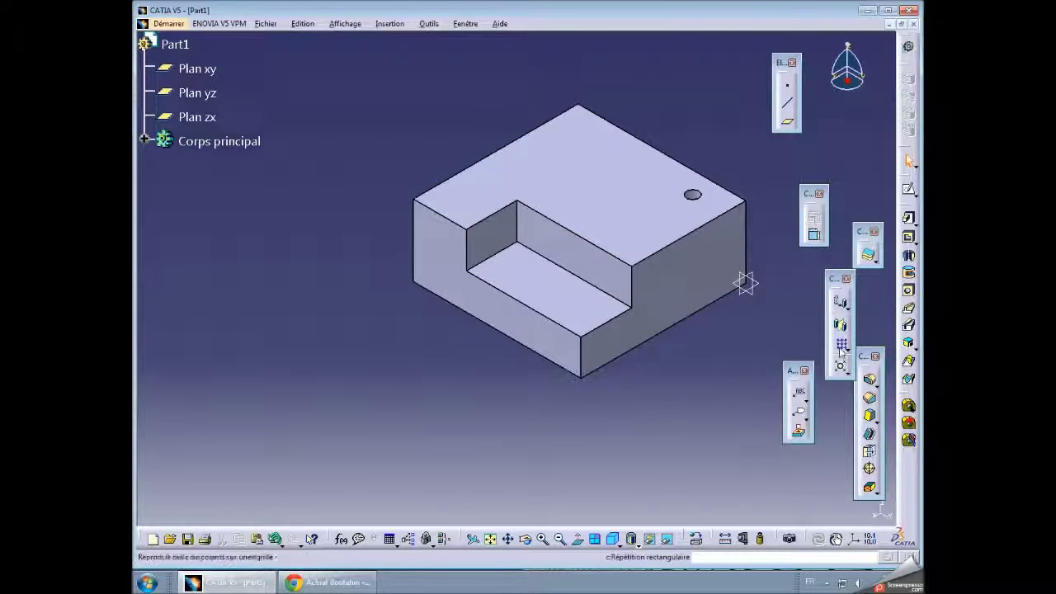
Start a hole on the pocket floor and position its centre point in the sketch
left_click(908, 291)
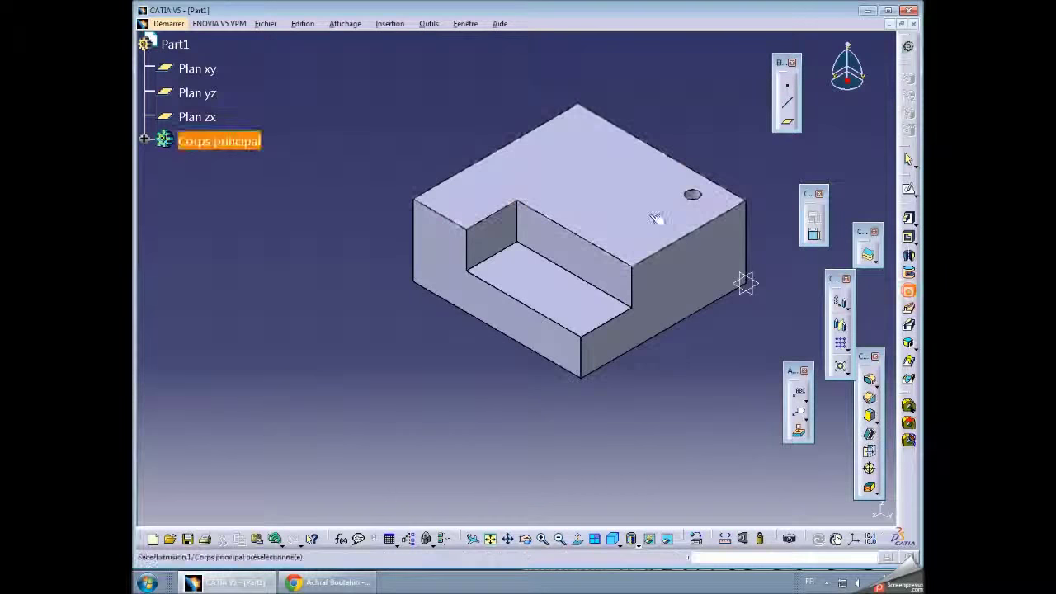
left_click(561, 302)
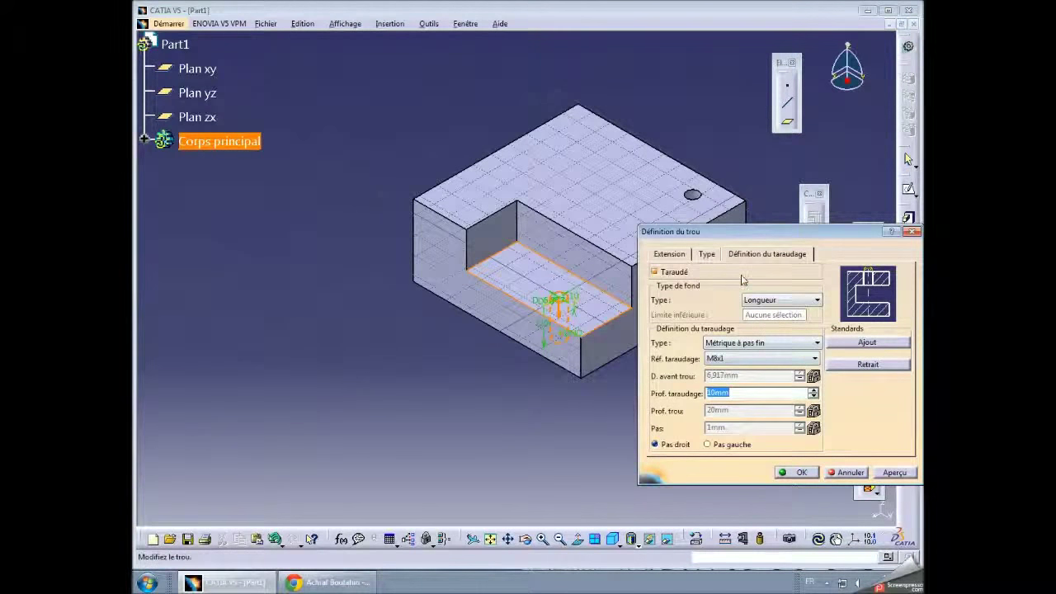
left_click(706, 254)
left_click(669, 253)
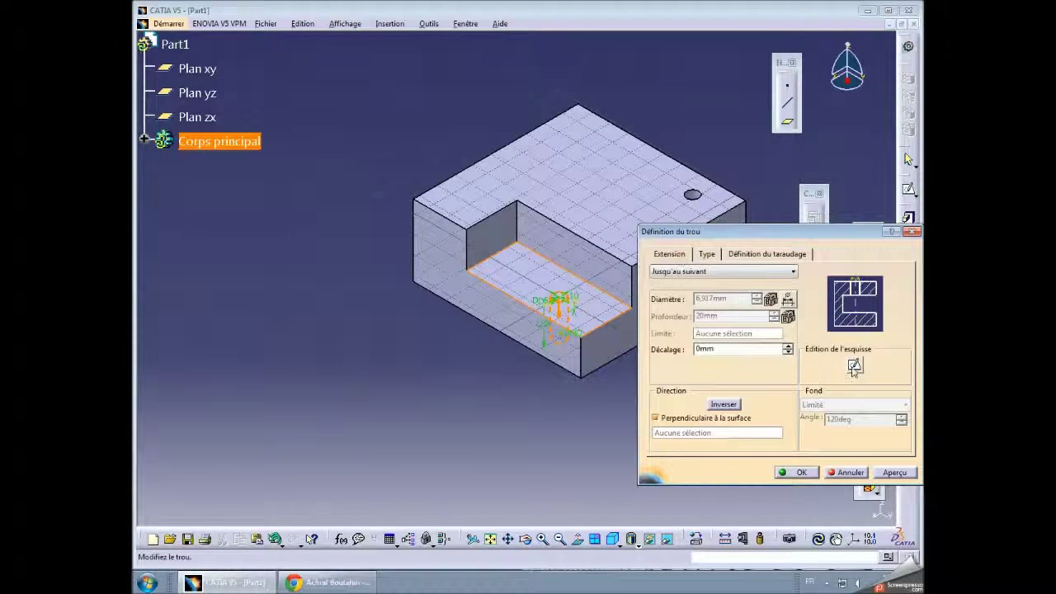
left_click(854, 363)
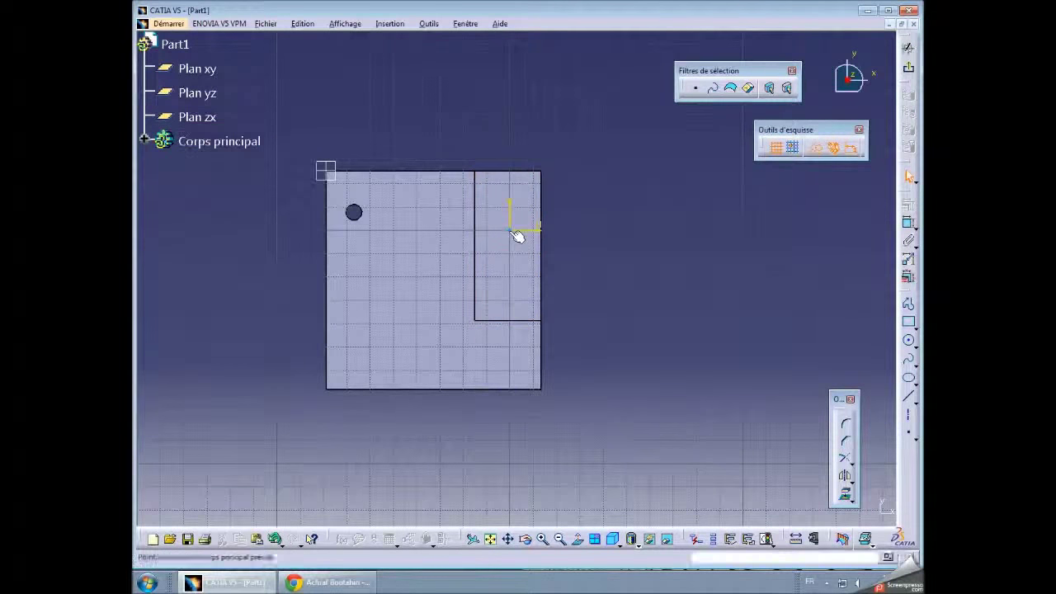
left_click(510, 250)
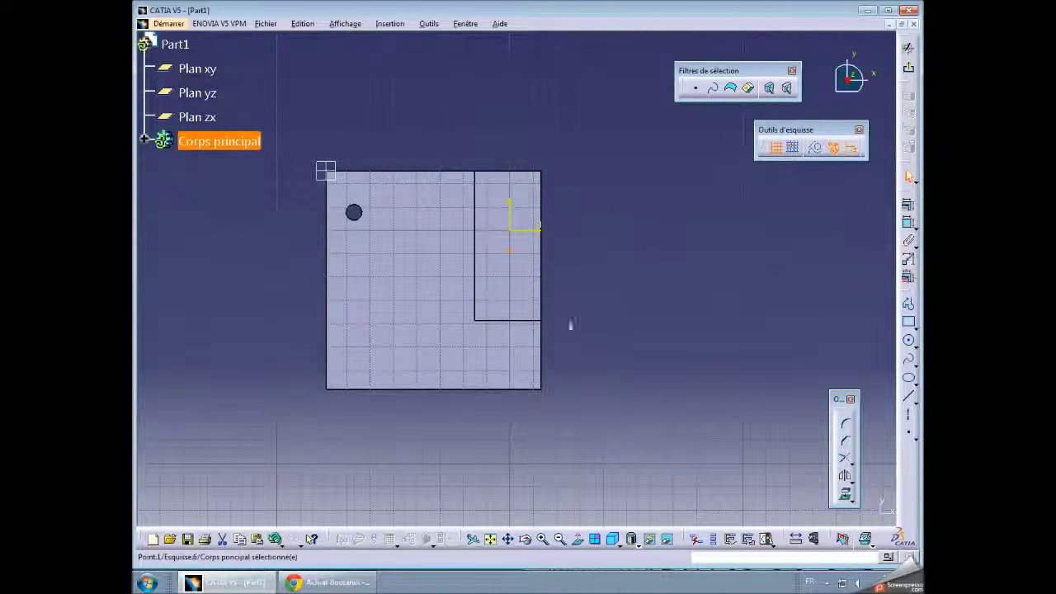
left_click(792, 147)
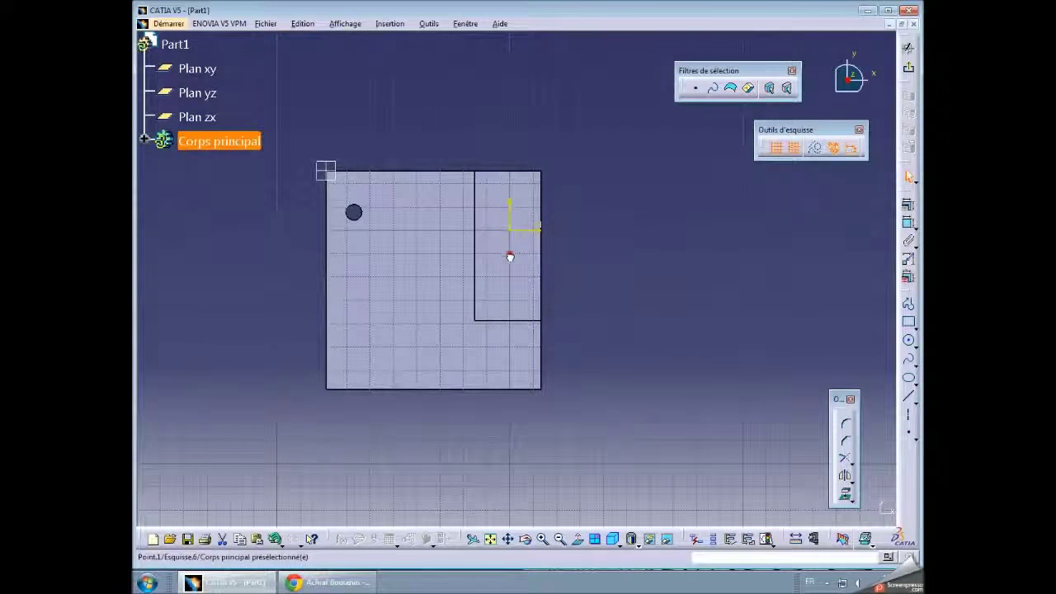
left_click(619, 282)
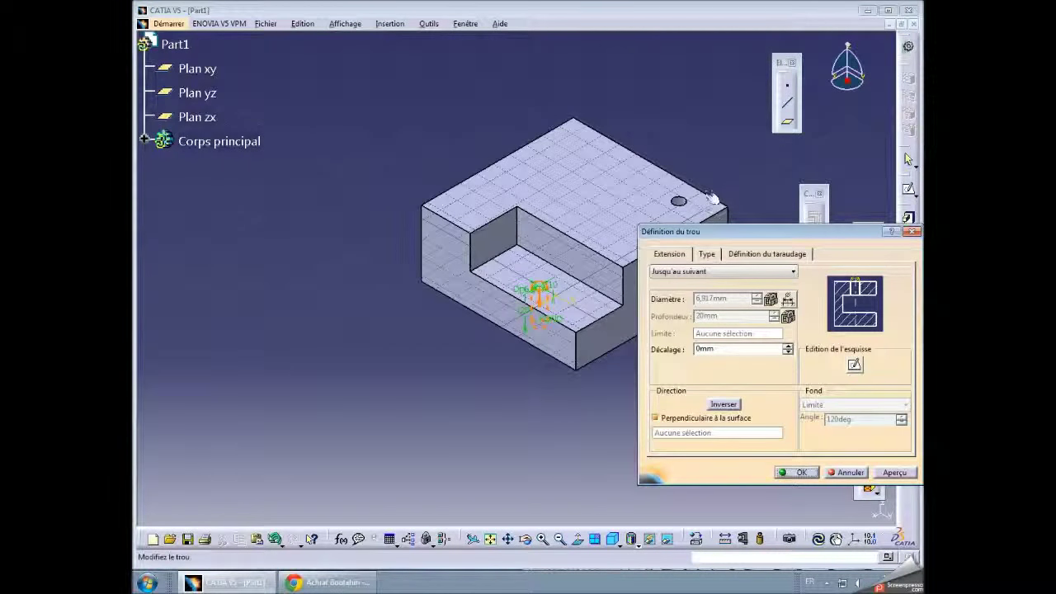
Keep the M8x1 thread, preview, and create the second hole Trou.2
left_click(706, 255)
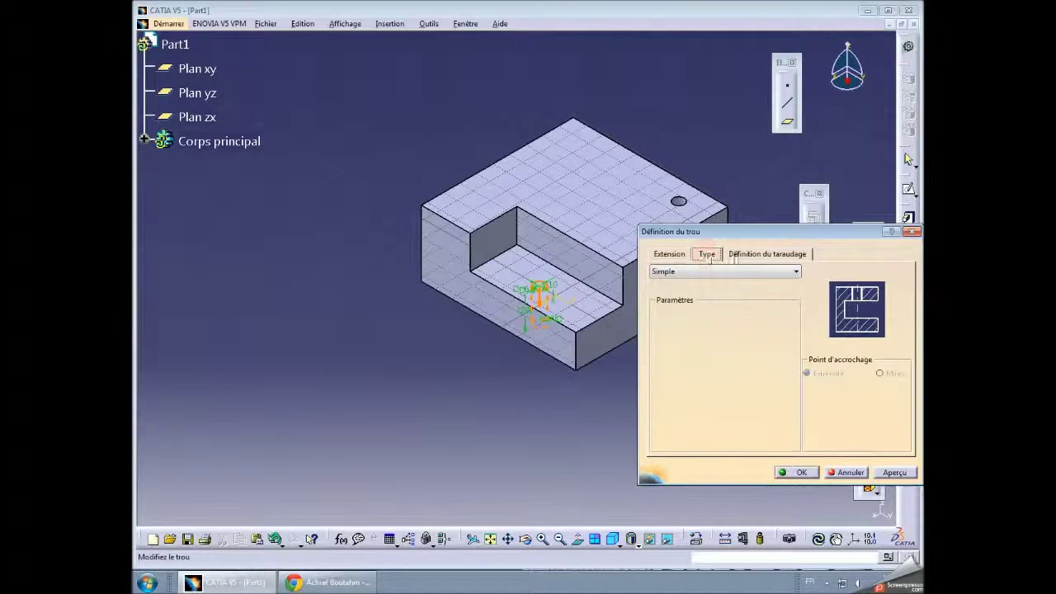
left_click(734, 256)
left_click(903, 474)
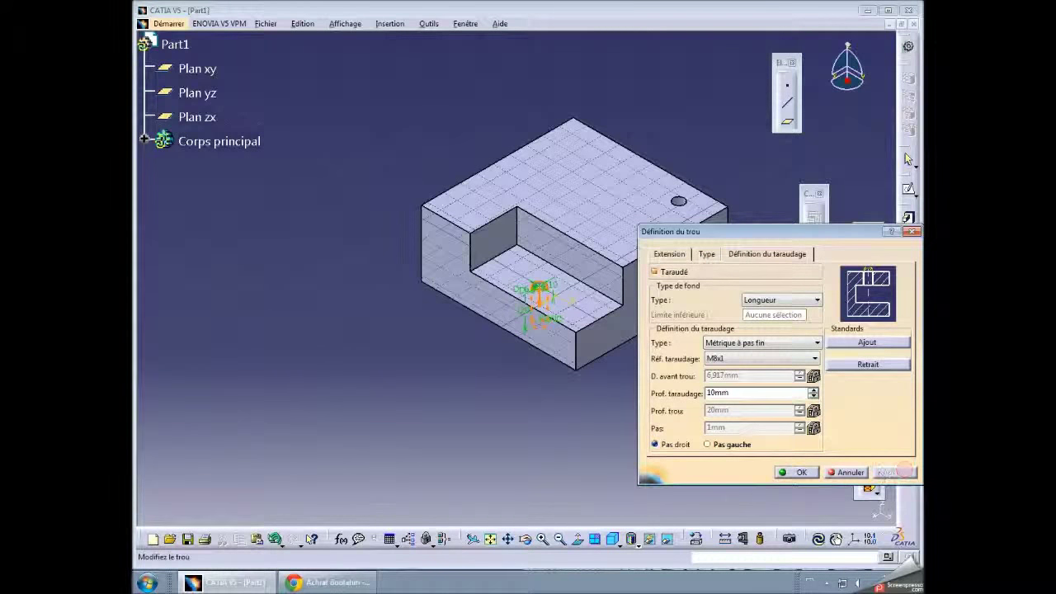
left_click(799, 475)
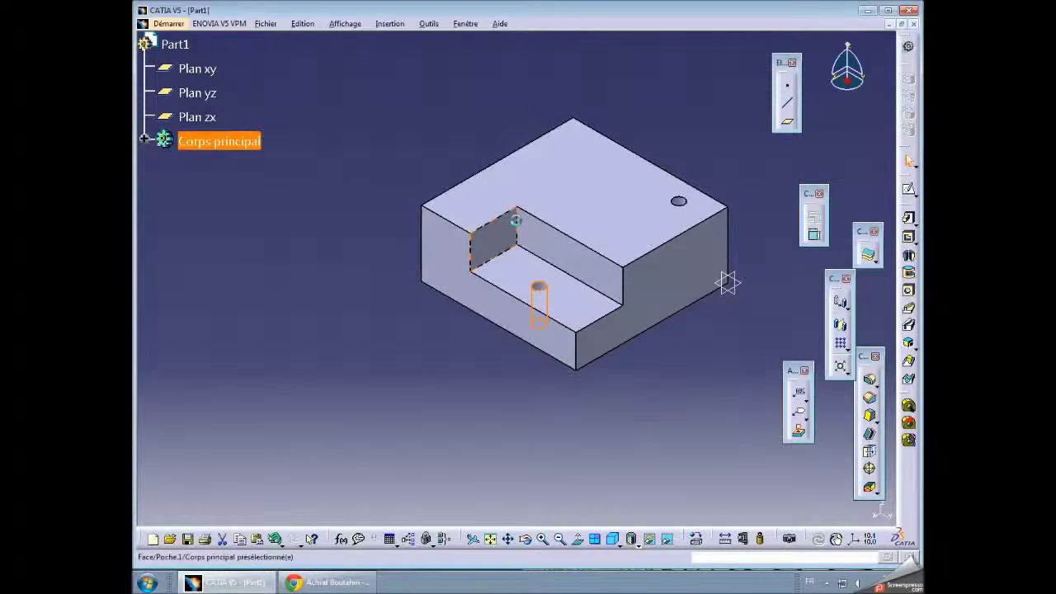
left_click(145, 141)
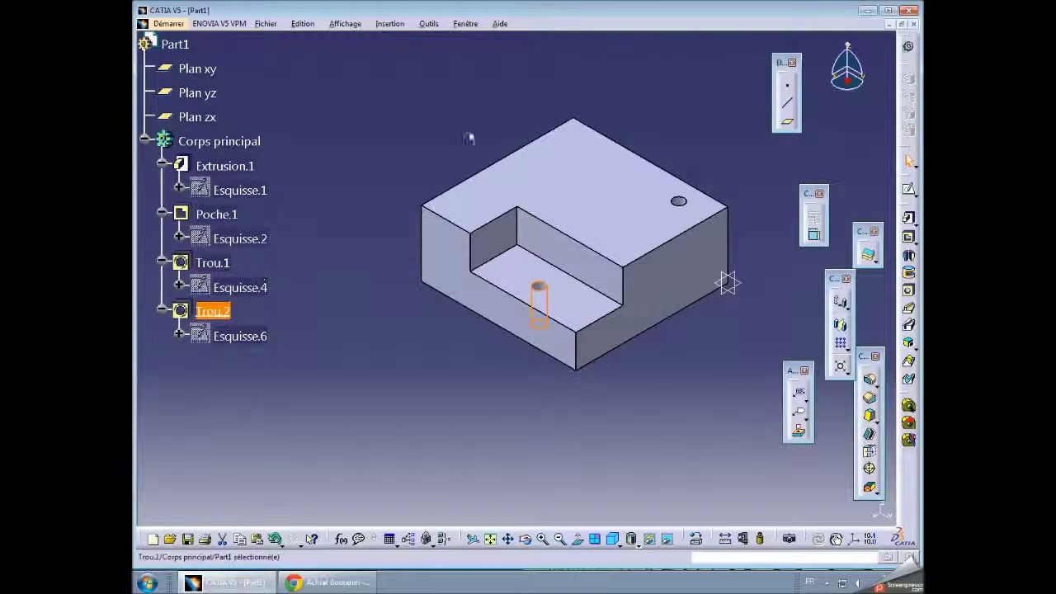
left_click(909, 290)
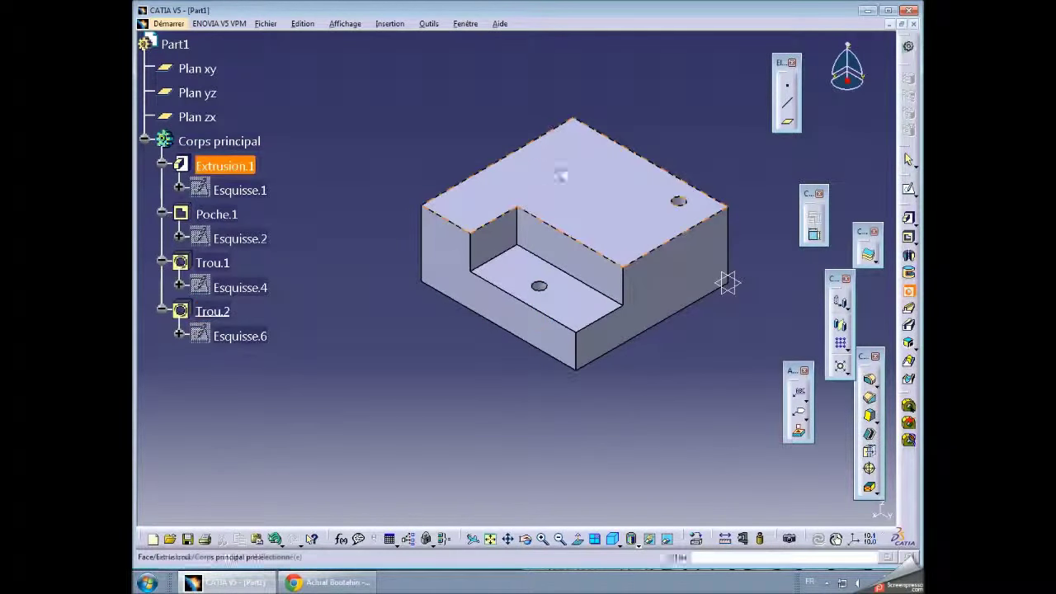
Place the third hole on the top face and finish its positioning sketch
left_click(557, 175)
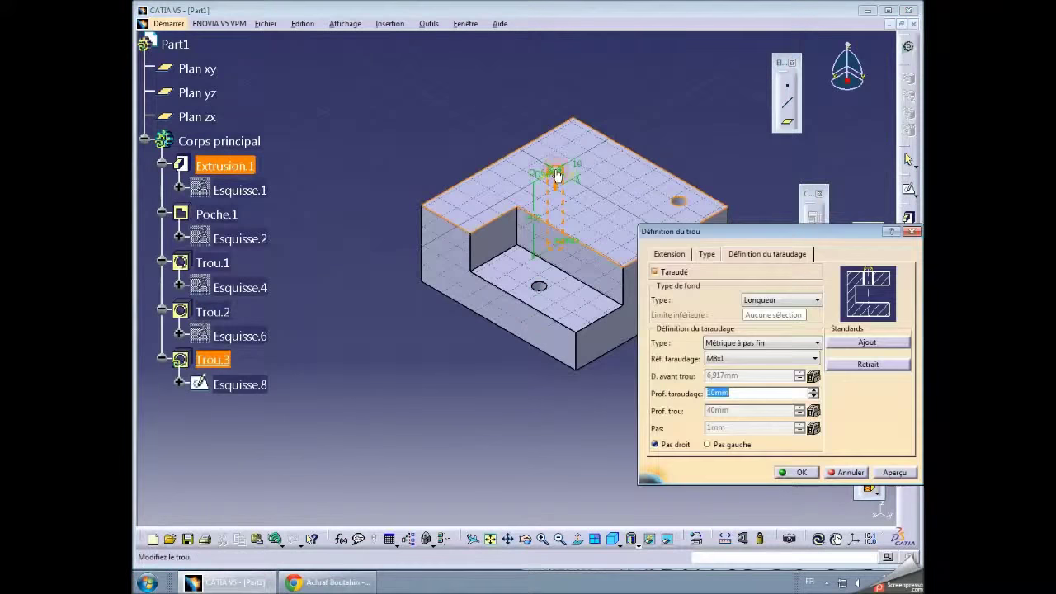
left_click(669, 253)
left_click(854, 364)
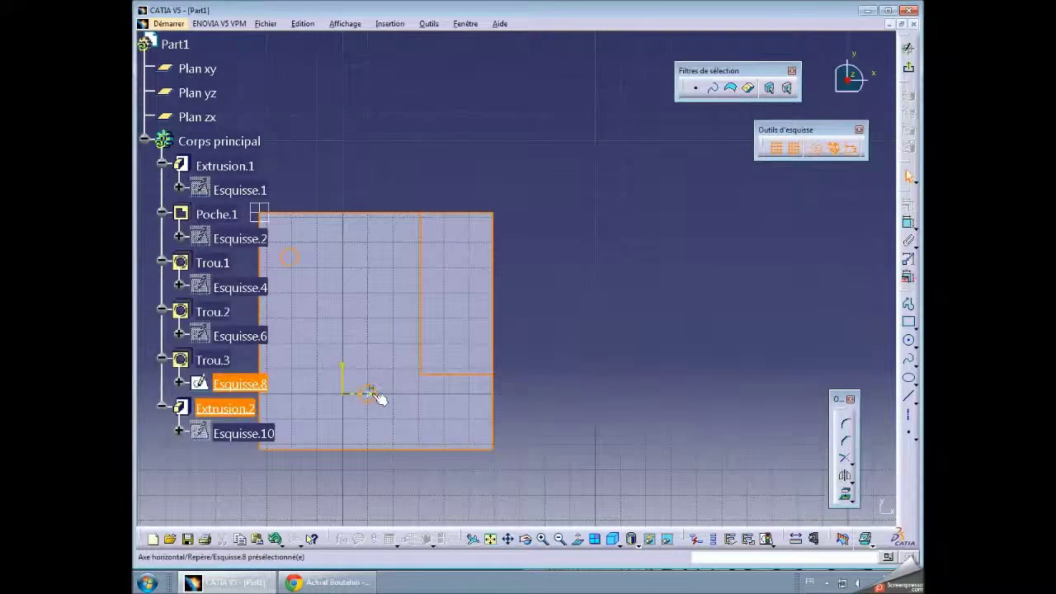
key("Escape")
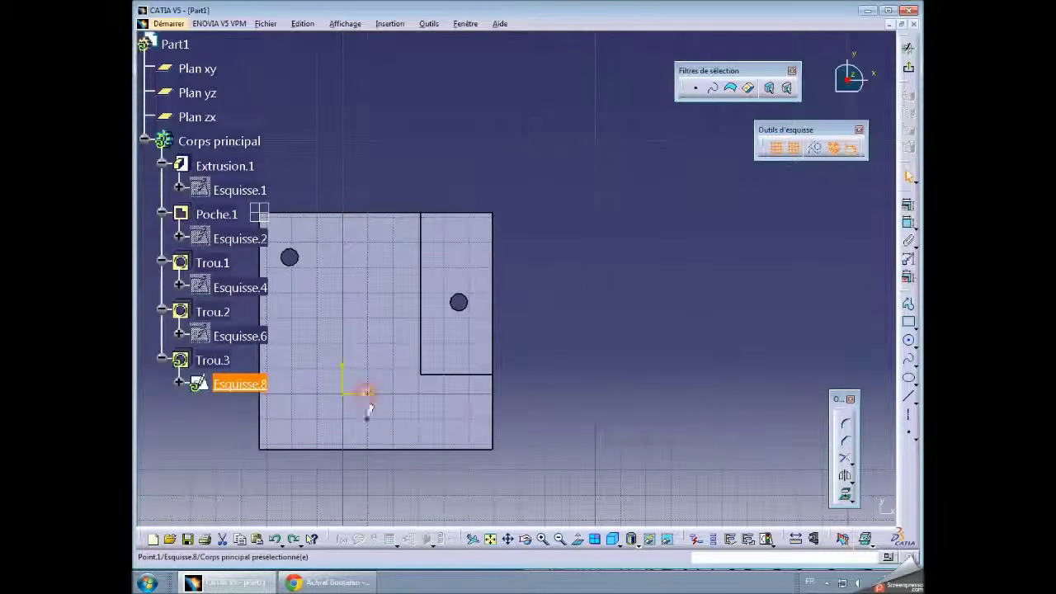
left_click(908, 48)
Set the thread size to M12x1.5, preview, and create Trou.3
left_click(707, 254)
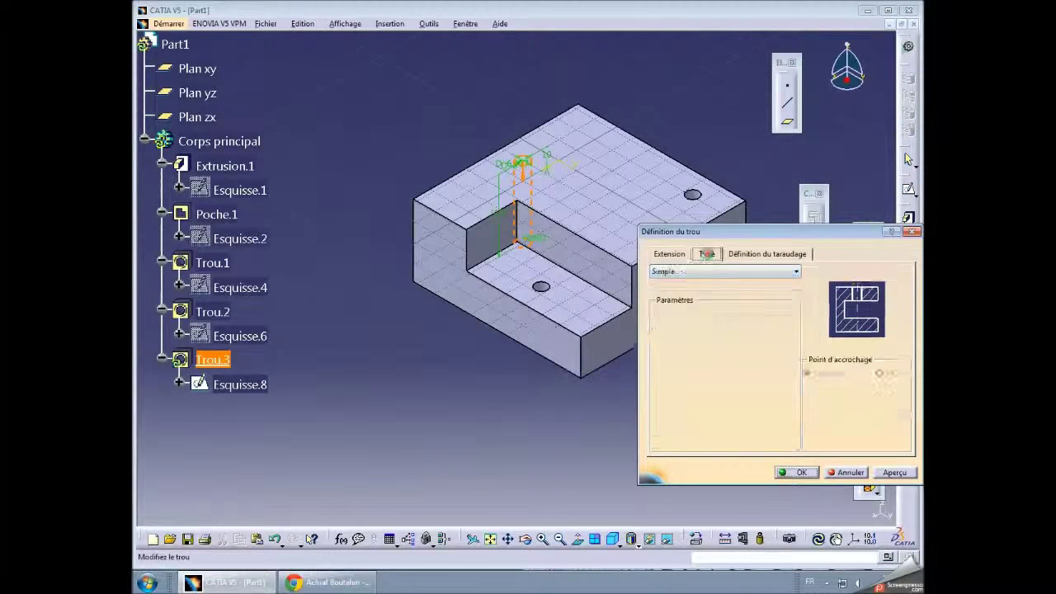
left_click(749, 254)
left_click(737, 356)
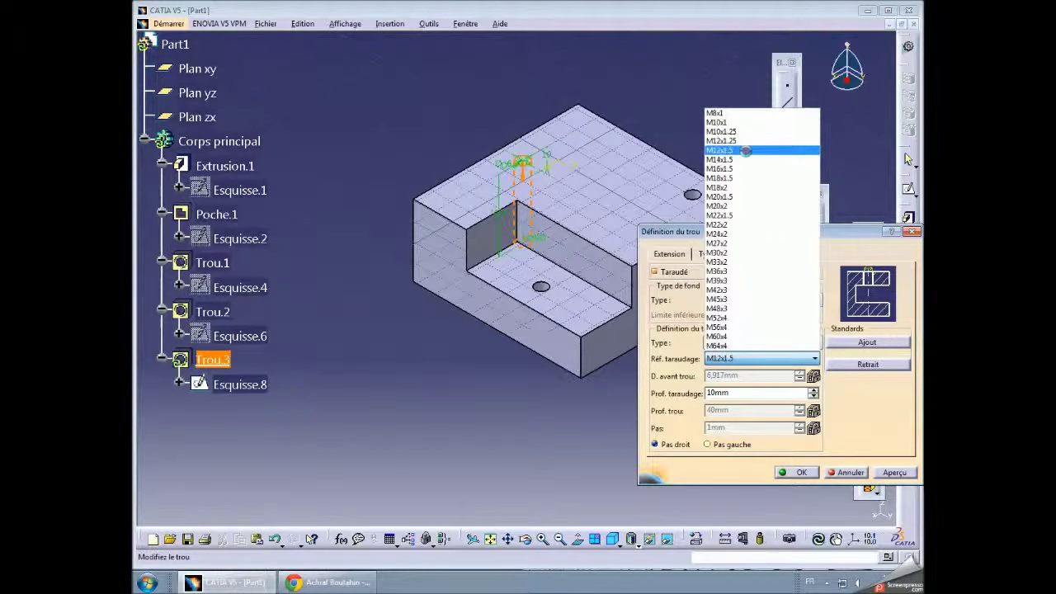
left_click(743, 151)
left_click(903, 474)
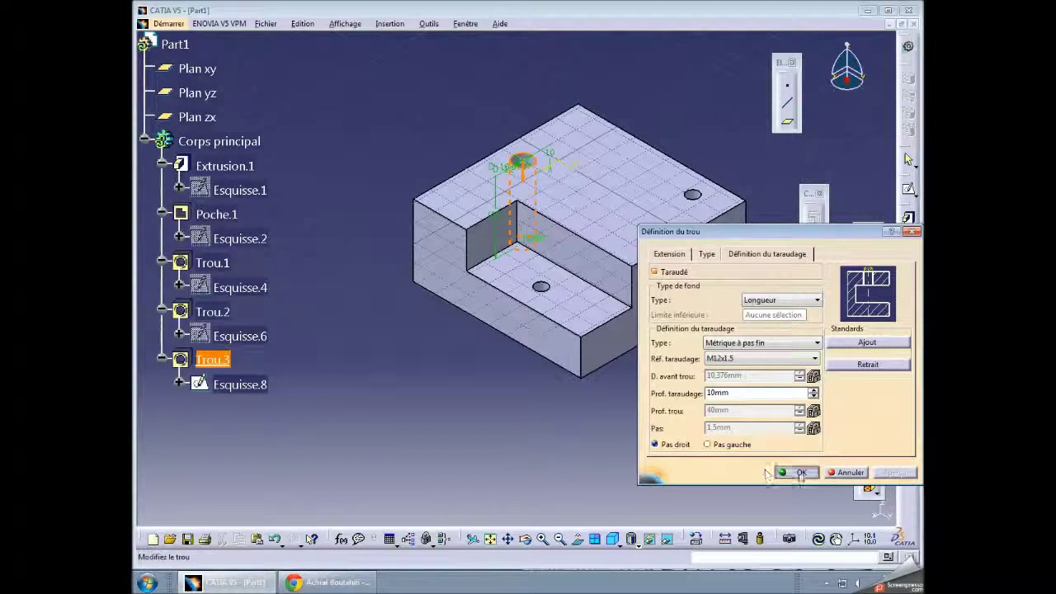
left_click(800, 473)
Reorient the part view, then start a Drafting drawing with the default A4 ISO layout
mouse_move(744, 284)
left_mouse_down()
mouse_move(374, 304)
mouse_move(634, 305)
mouse_move(371, 239)
mouse_move(564, 360)
mouse_move(601, 255)
mouse_move(613, 325)
mouse_move(627, 269)
mouse_move(586, 290)
left_mouse_up()
middle_click_drag(586, 290, 641, 279)
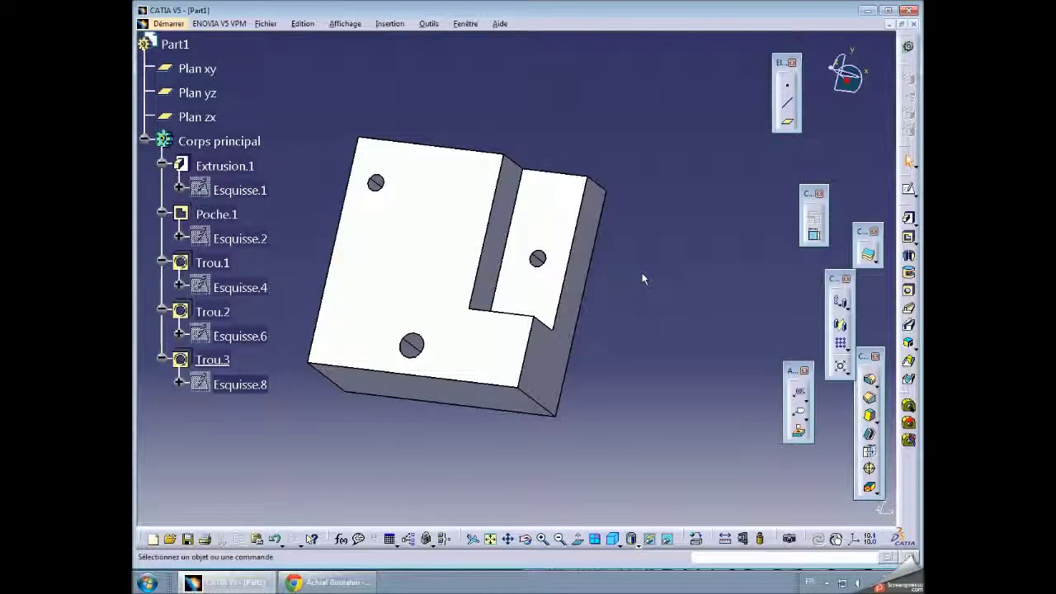
left_click(179, 26)
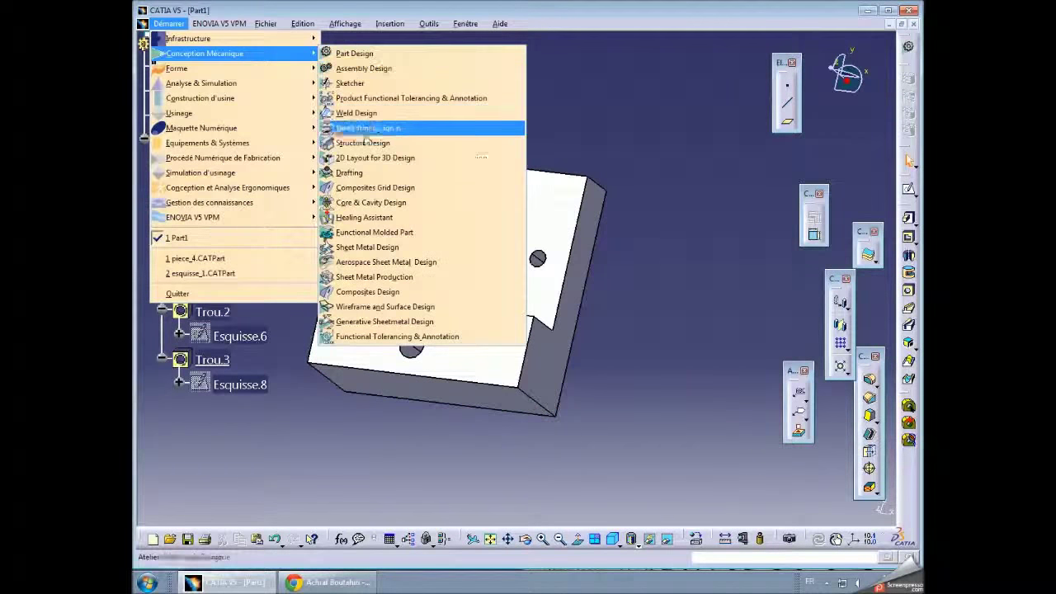
left_click(372, 173)
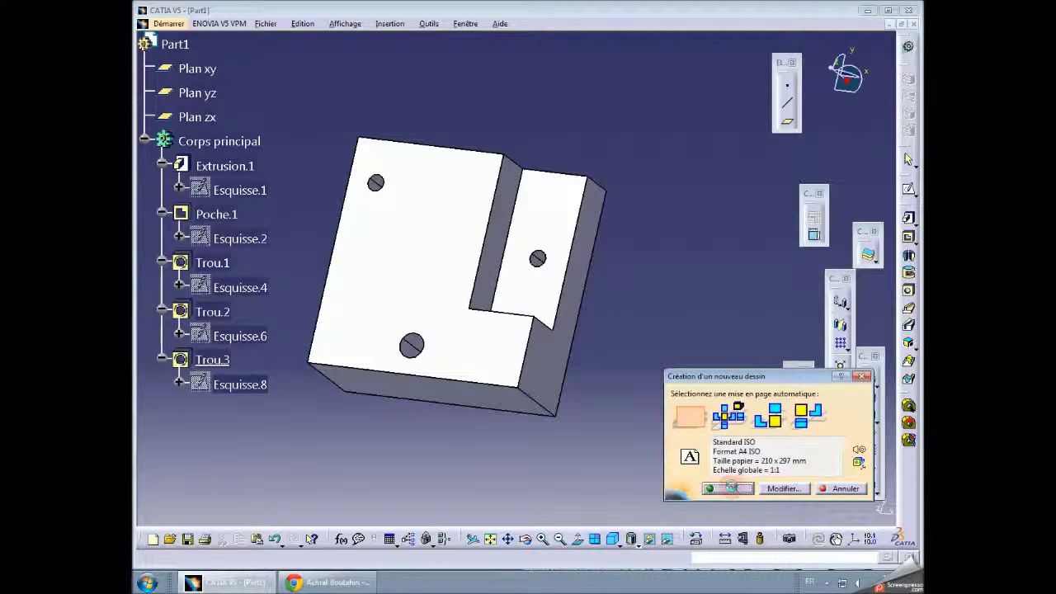
left_click(731, 488)
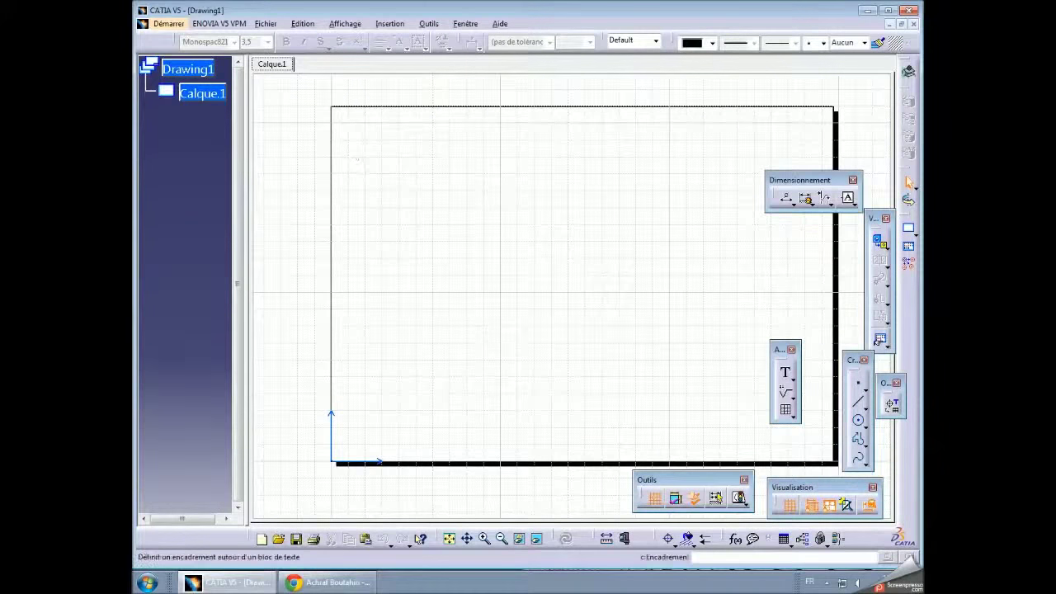
Tile the windows and place an isometric view of the part on the sheet
left_click(465, 23)
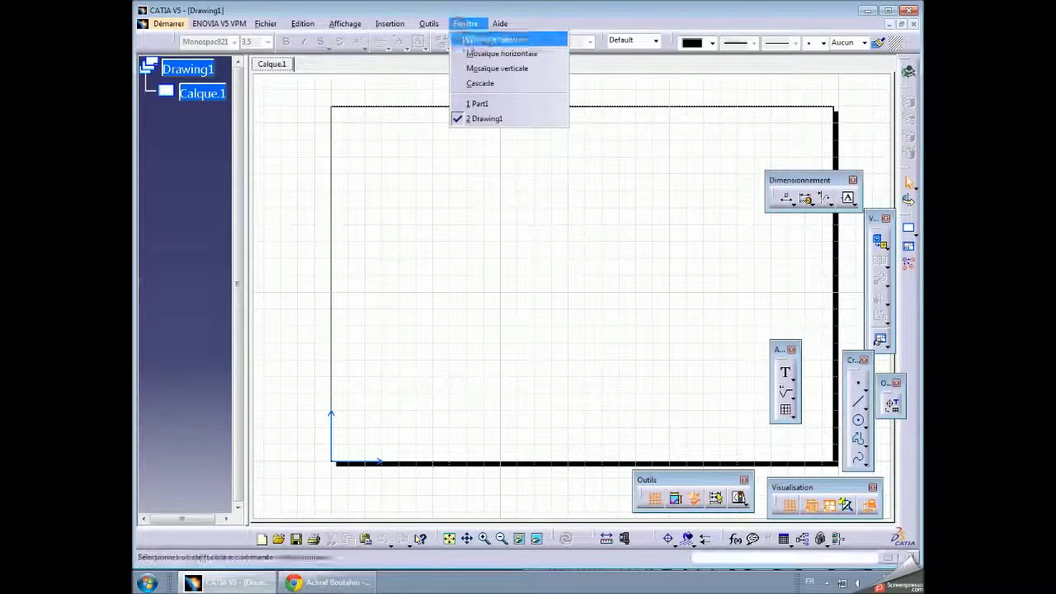
left_click(487, 54)
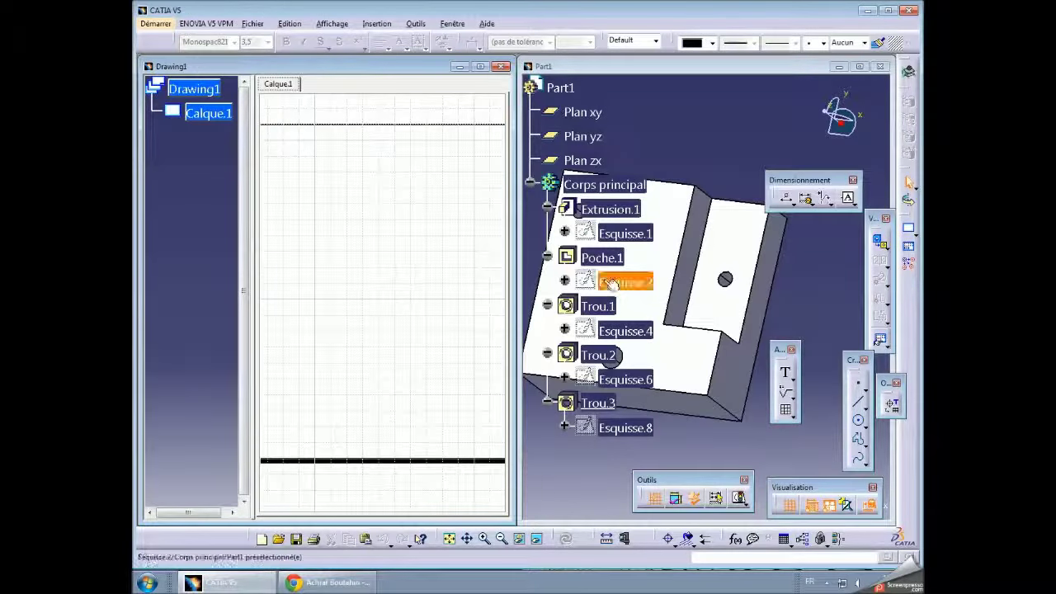
left_click(879, 241)
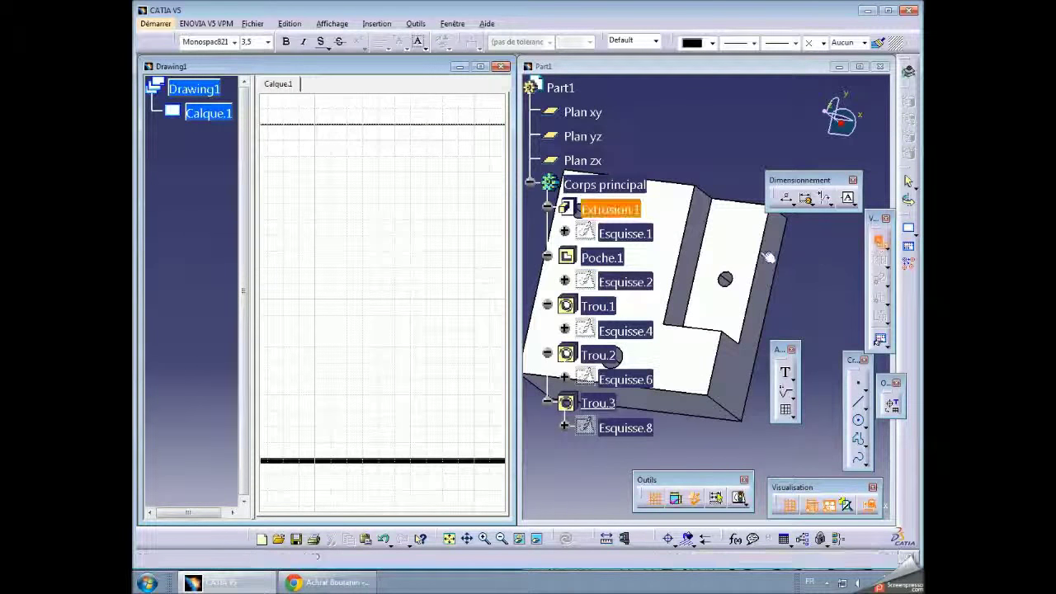
left_click(881, 244)
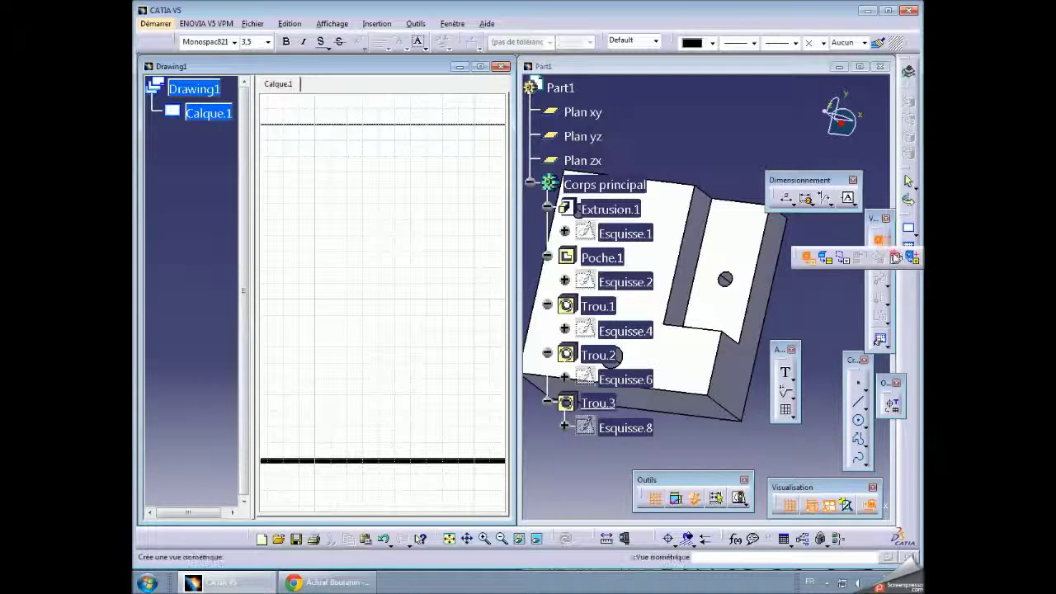
left_click(893, 257)
left_click(683, 213)
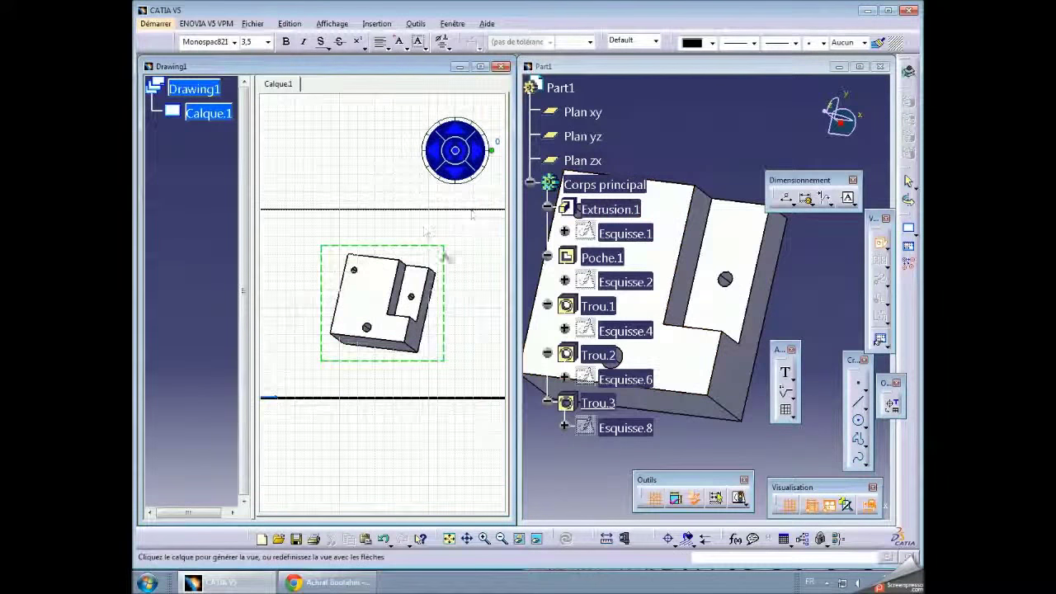
left_click(455, 174)
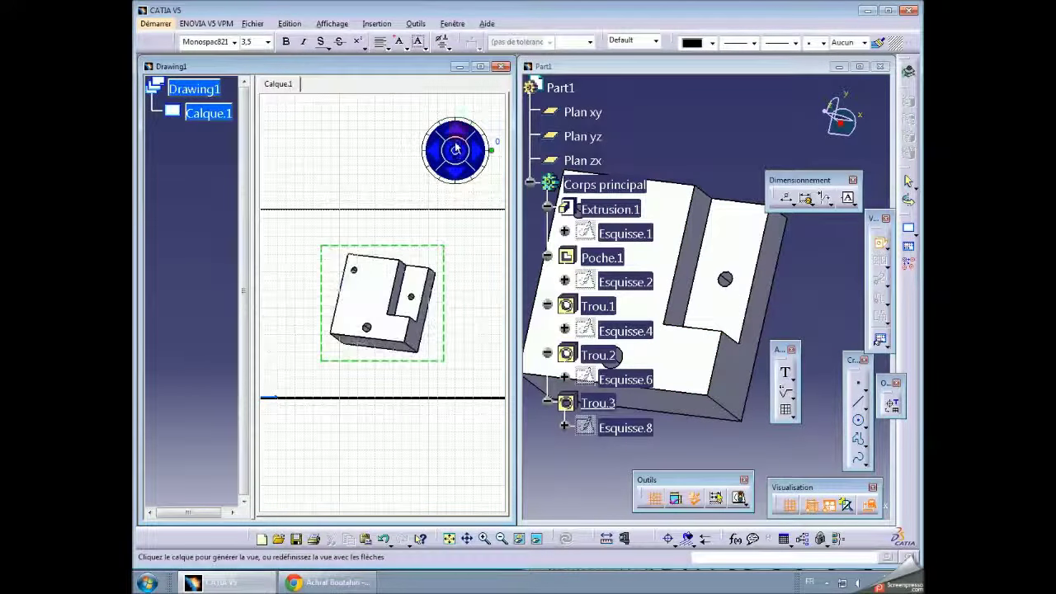
left_click(456, 151)
left_click_drag(453, 154, 448, 152)
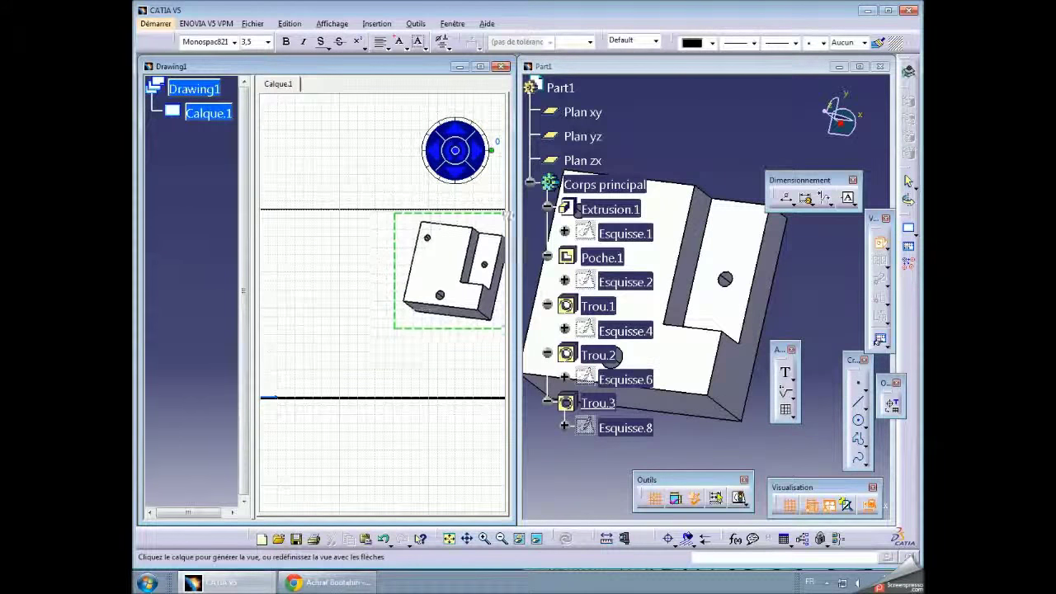
left_click(364, 269)
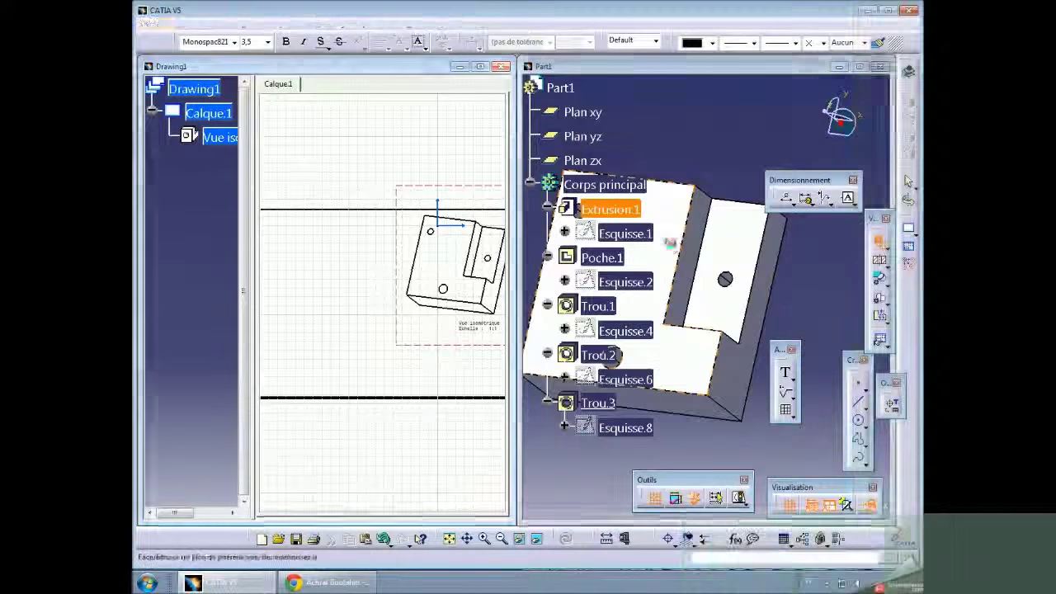
Place the front view on the sheet and maximize the drawing window
middle_click_drag(352, 232, 465, 240)
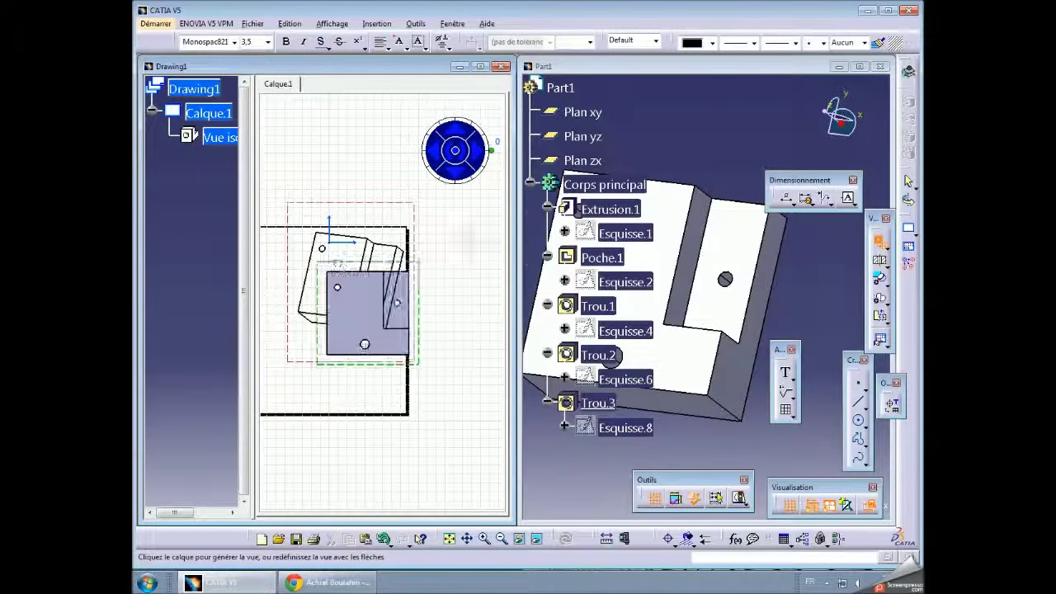
middle_click_drag(283, 358, 384, 155, "ctrl")
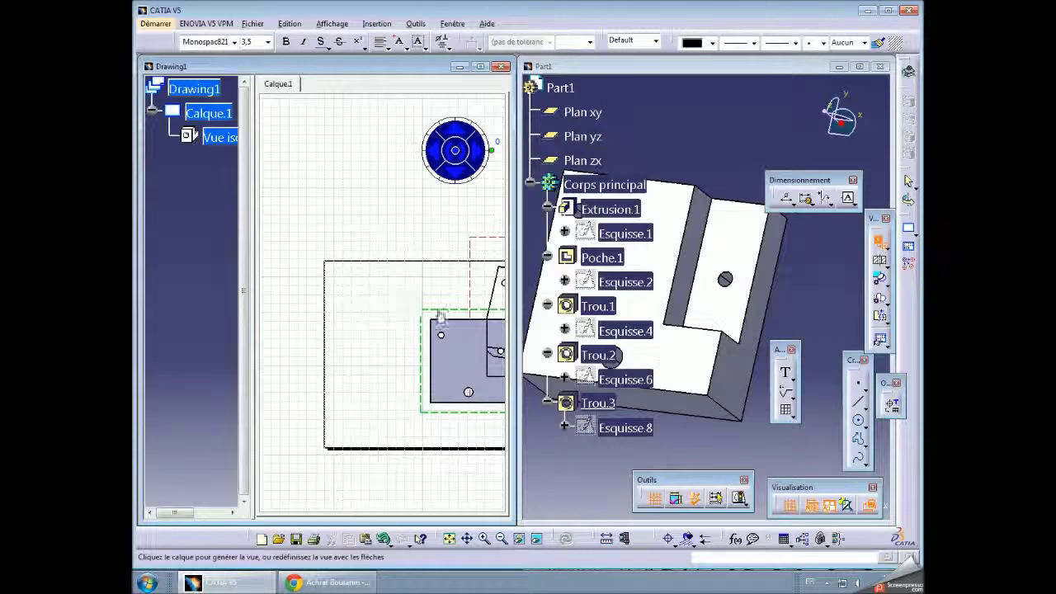
left_click(375, 212)
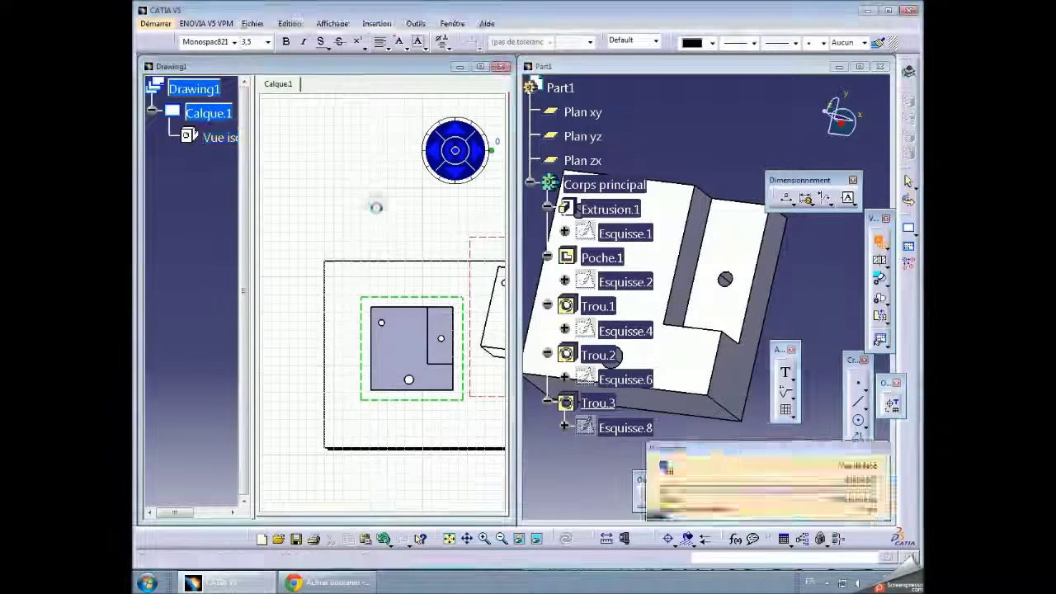
left_click(481, 66)
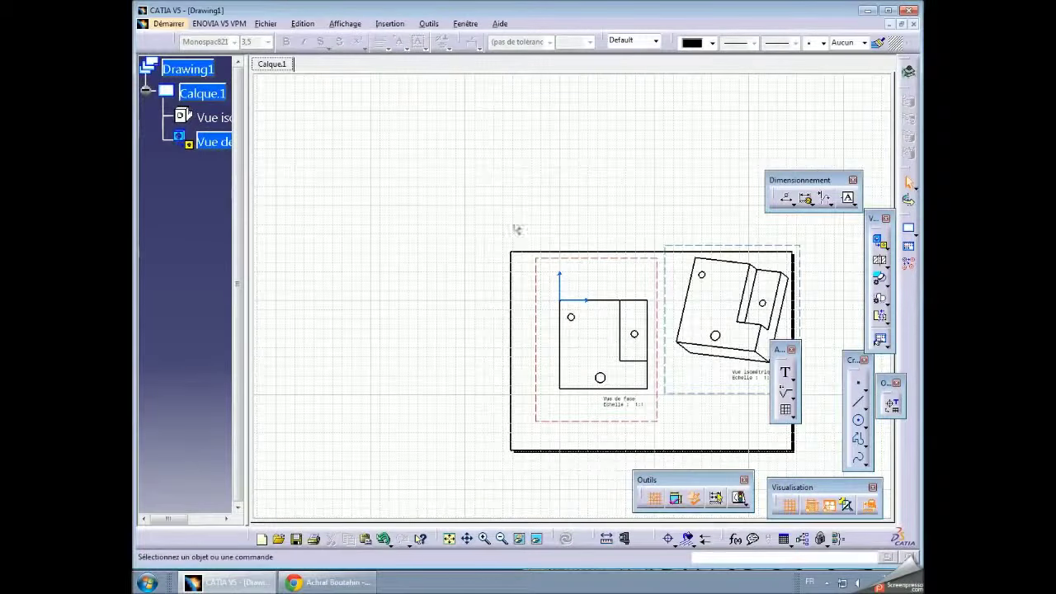
Turn on hidden lines and axes in the front view's properties
middle_click_drag(517, 229, 365, 177)
left_click(213, 142)
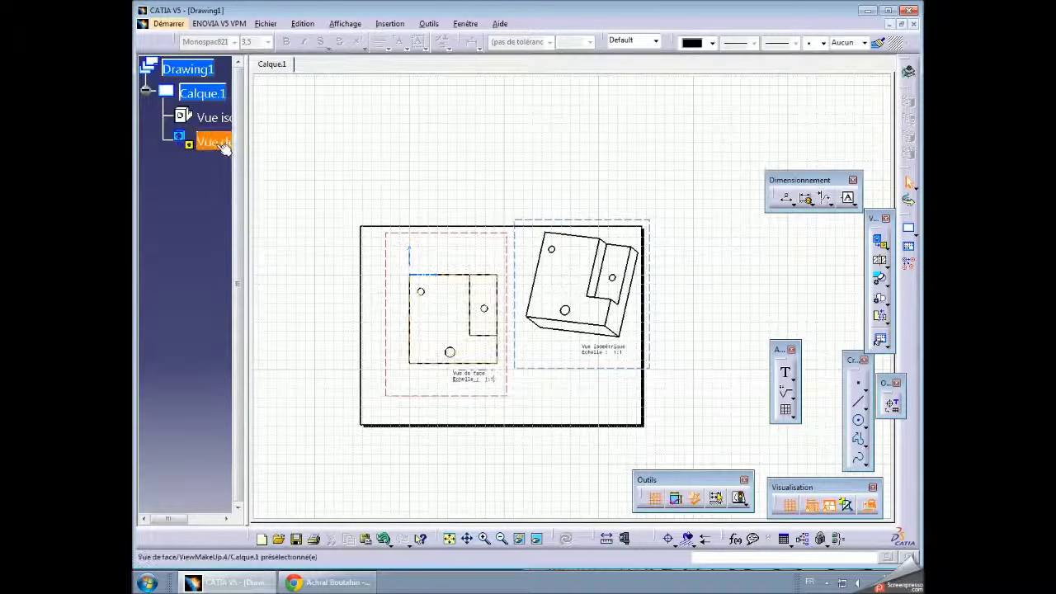
right_click(213, 142)
left_click(284, 247)
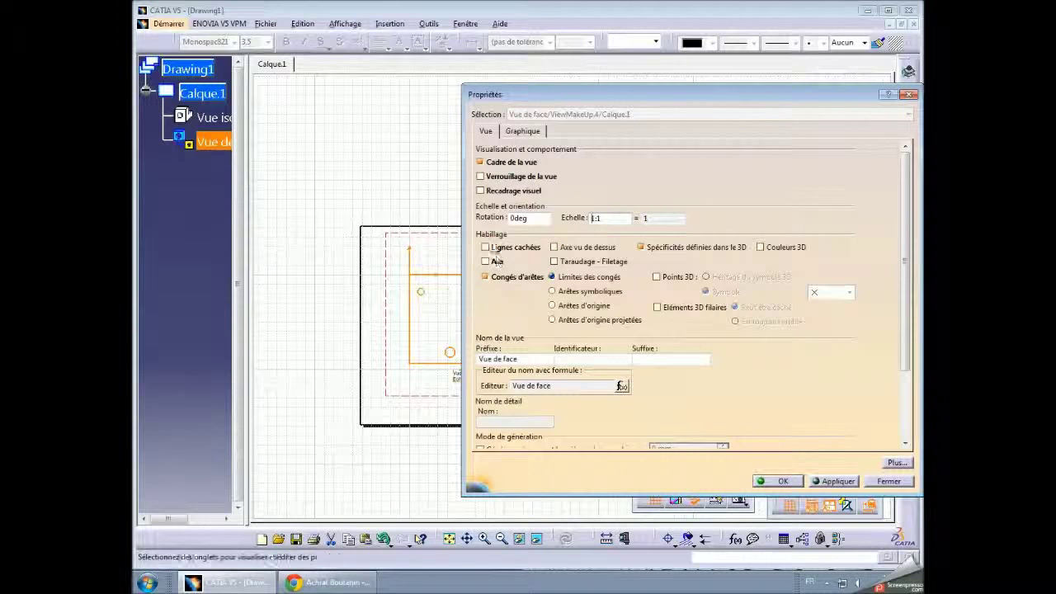
left_click(488, 262)
left_click(835, 481)
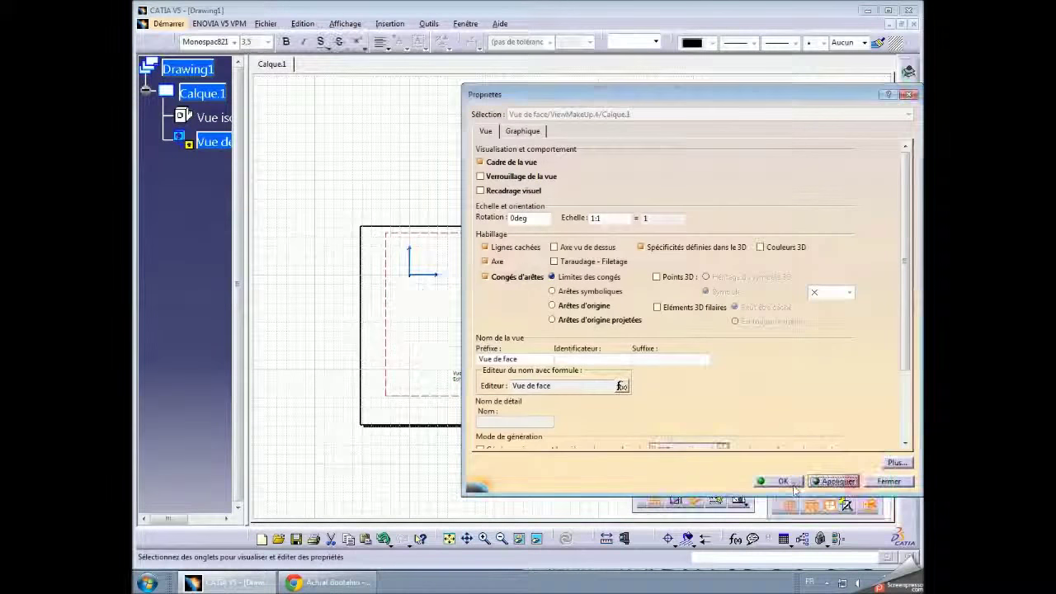
left_click(783, 482)
left_click(521, 194)
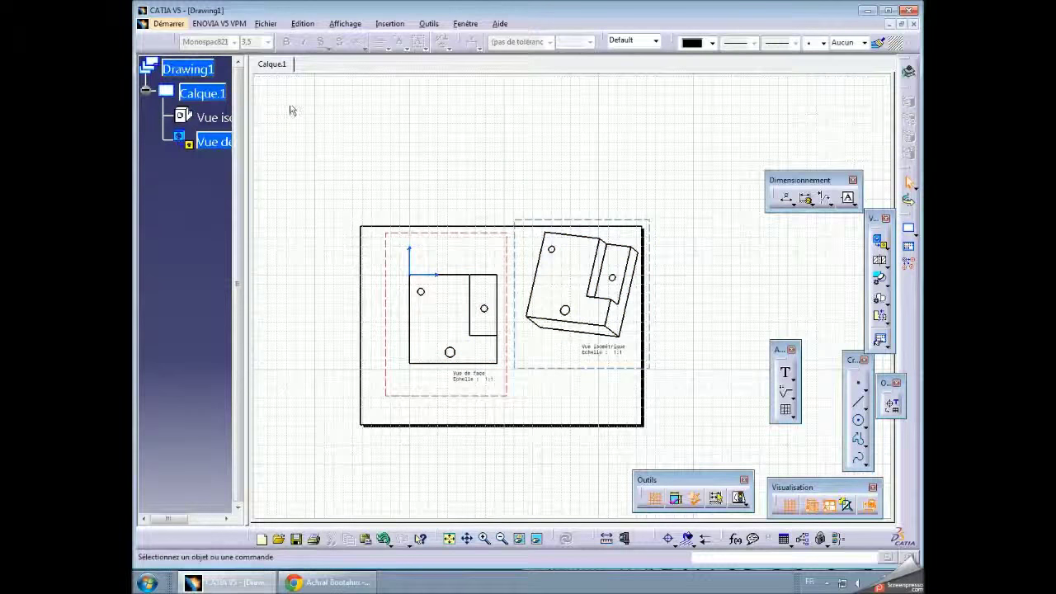
Change sheet Calque.1's format to A1 ISO
left_click(200, 93)
right_click(198, 92)
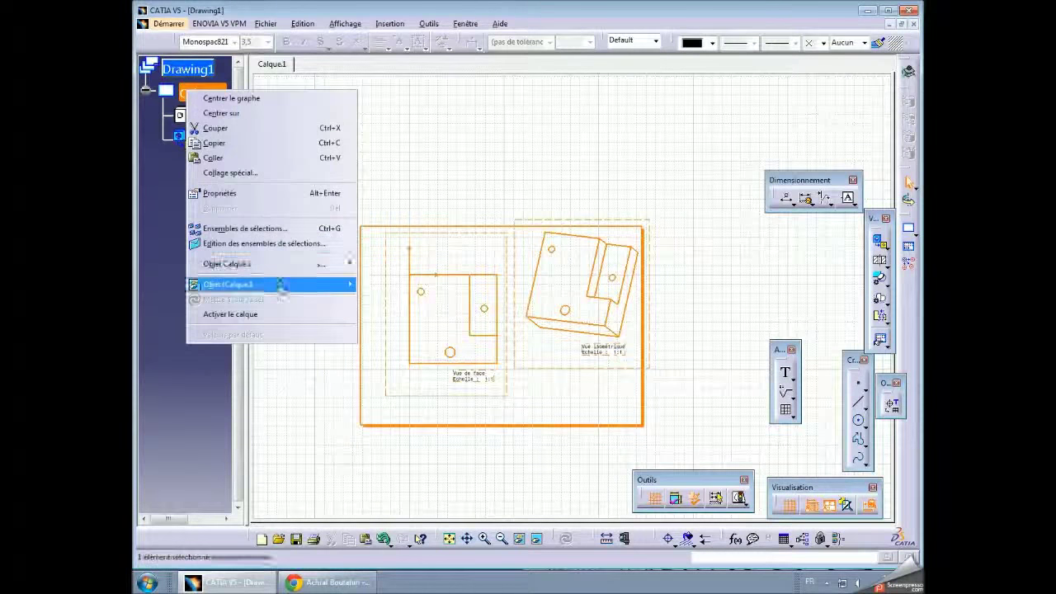
left_click(277, 193)
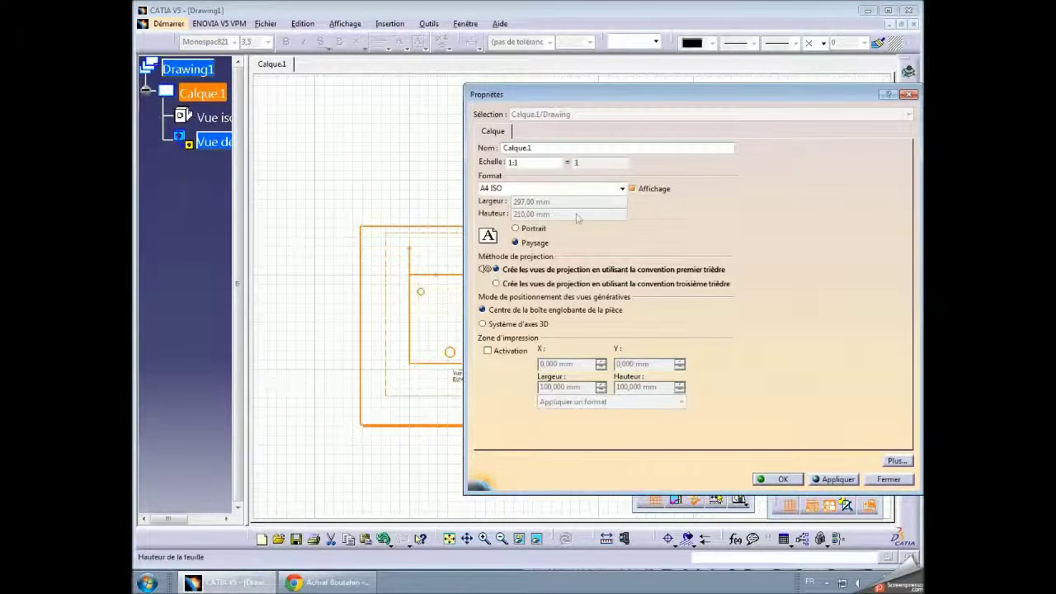
left_click(622, 188)
left_click(621, 212)
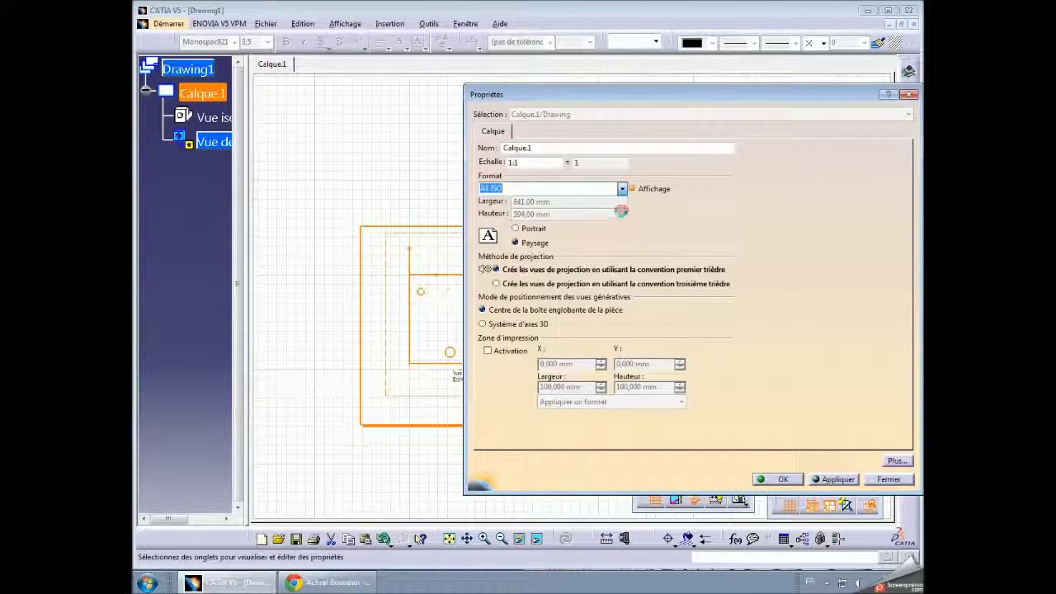
left_click(833, 479)
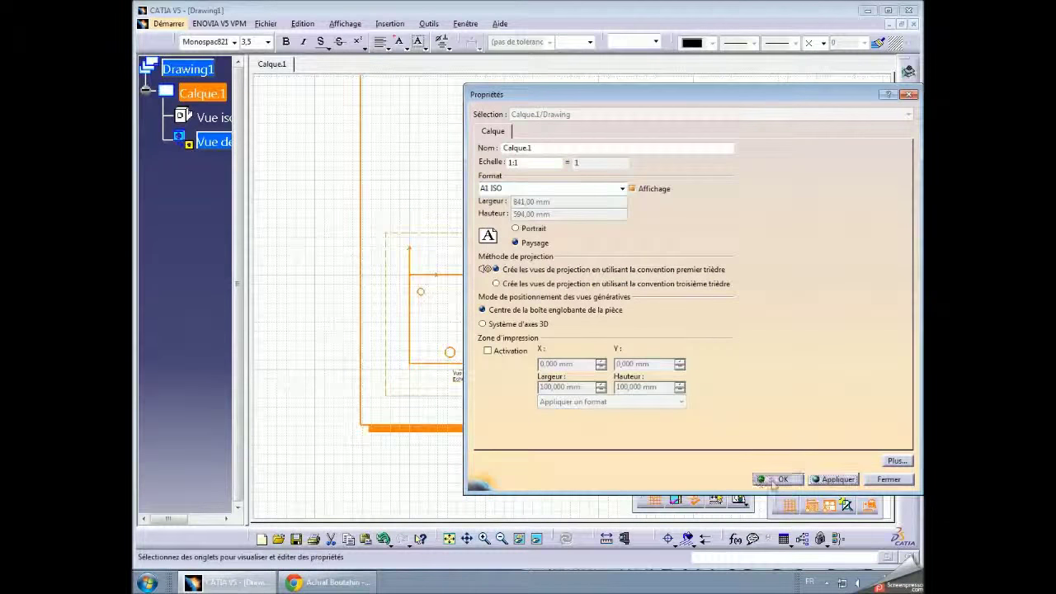
left_click(777, 480)
scroll(500, 386, "down", 2)
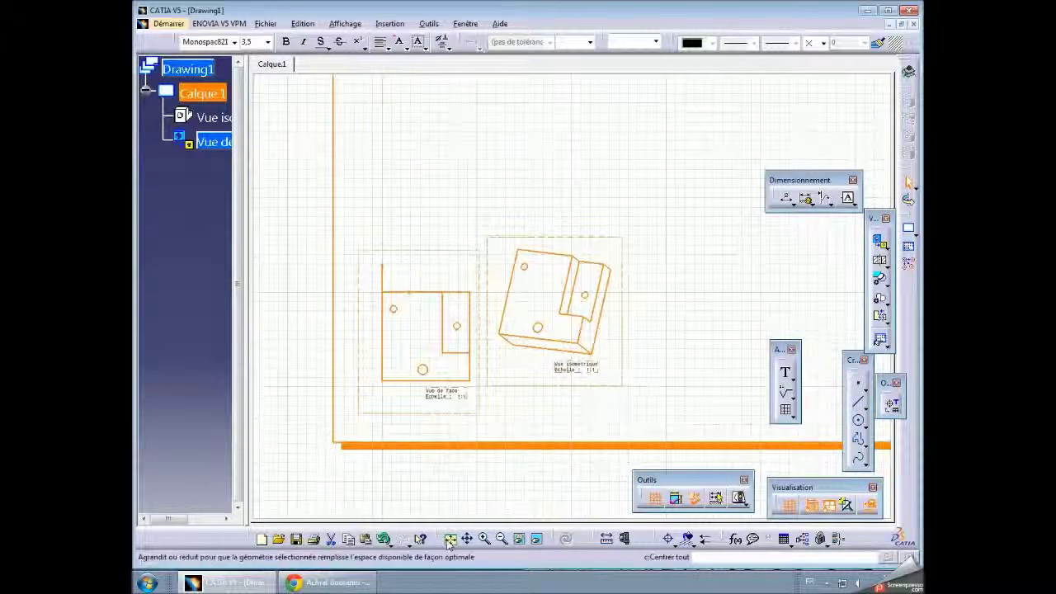
scroll(471, 372, "down", 2)
scroll(488, 352, "down", 2)
Move the isometric view top-right and the front view to the centre, then start a Coupe brisée on it
left_click_drag(488, 352, 848, 107)
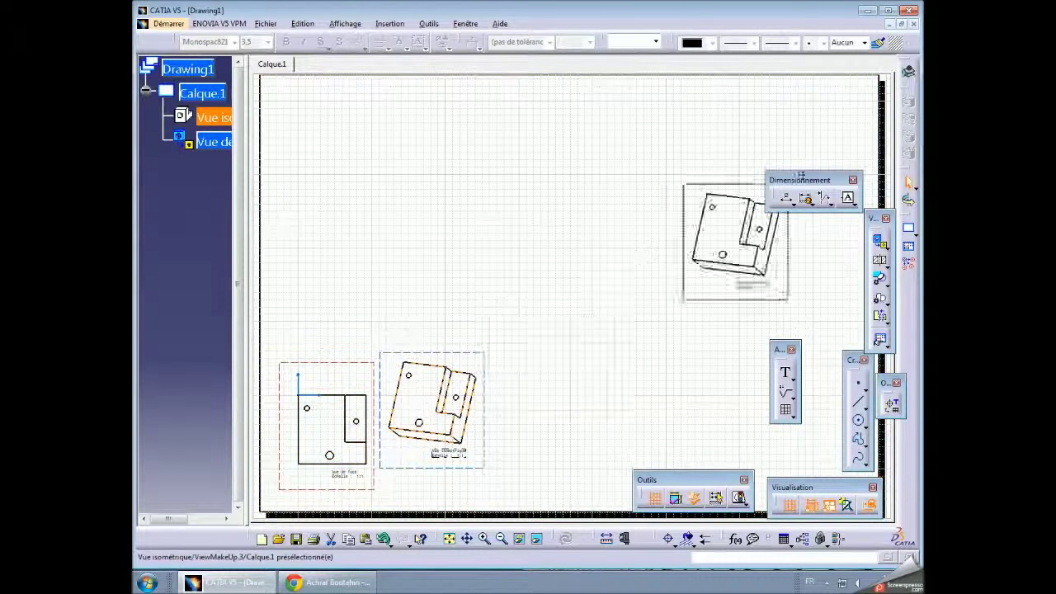
mouse_move(356, 361)
left_mouse_down()
mouse_move(570, 243)
mouse_move(560, 216)
left_mouse_up()
left_click(572, 191)
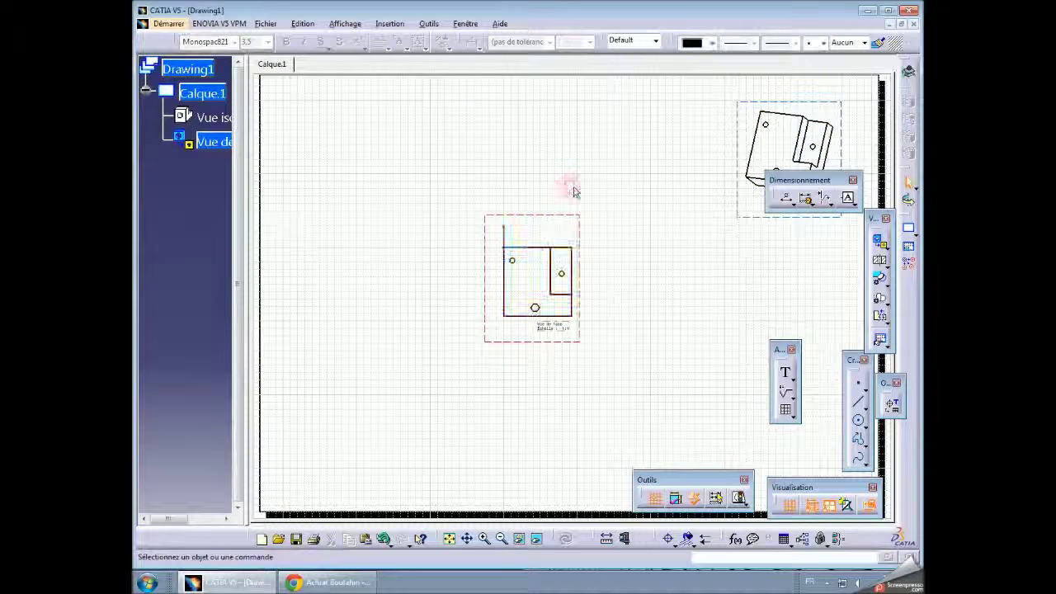
left_click(881, 262)
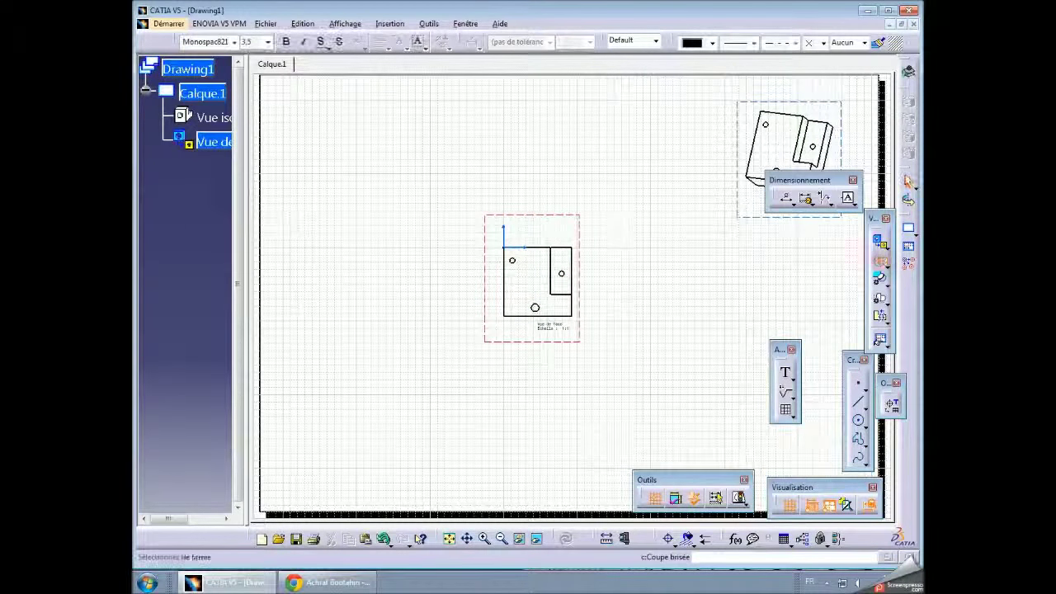
left_click(484, 540)
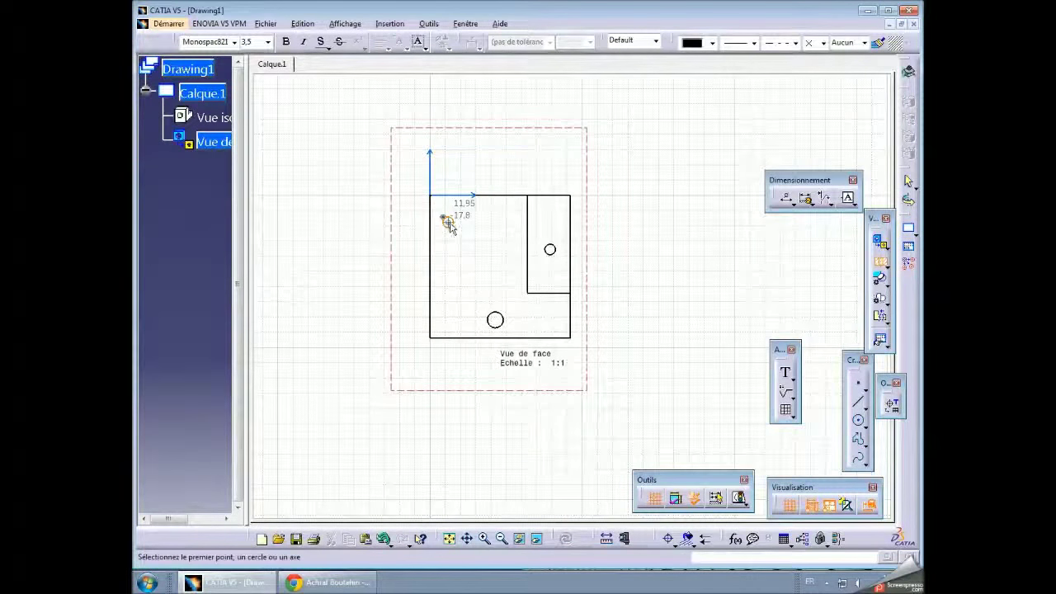
Draw a stepped cutting line on the front view through the top, bottom and right holes
left_click(483, 539)
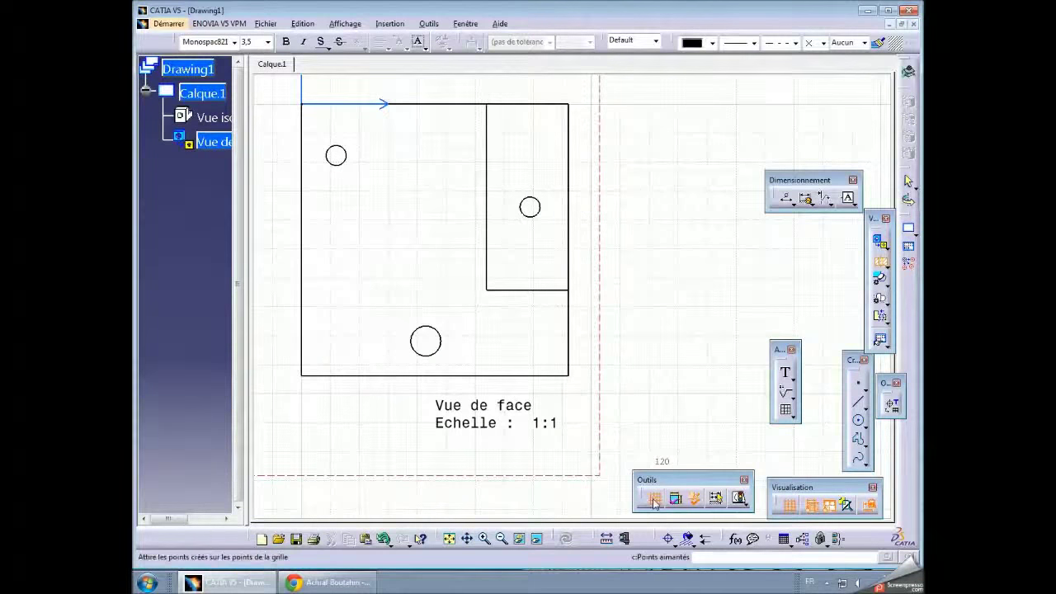
middle_click_drag(386, 130, 544, 191)
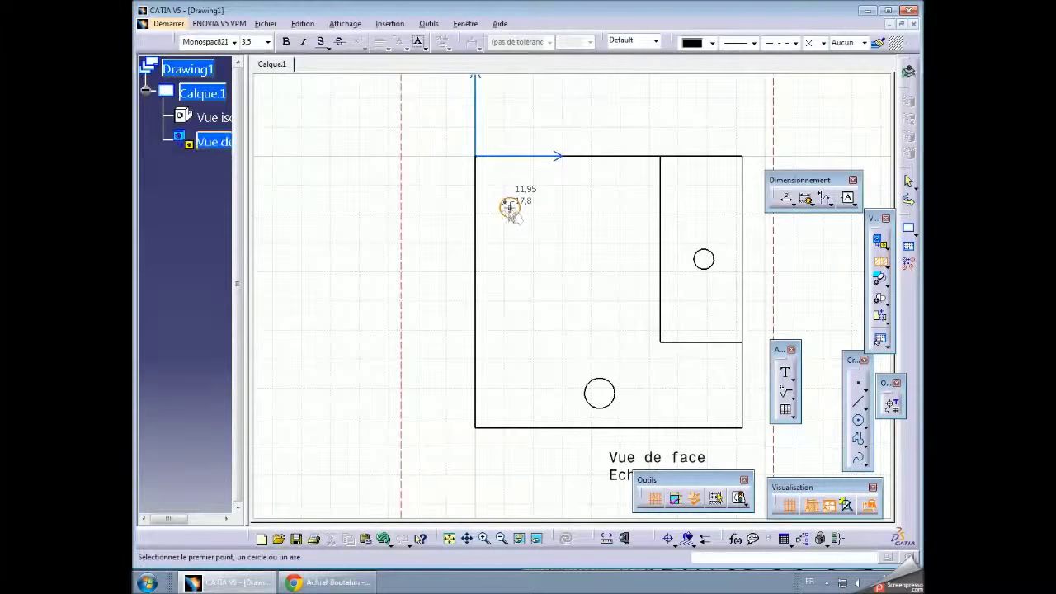
left_click(449, 209)
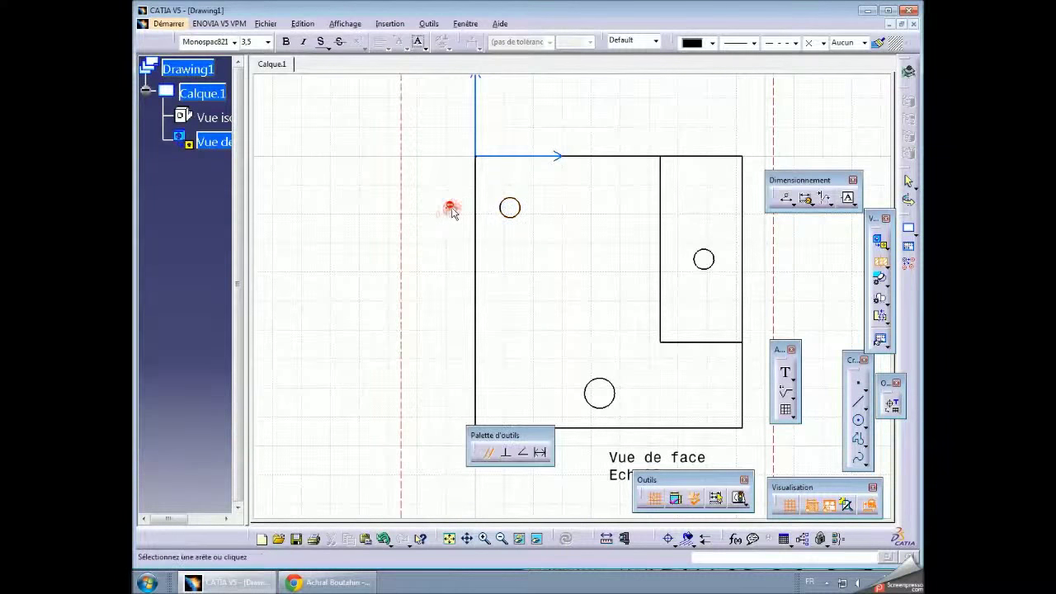
left_click(534, 209)
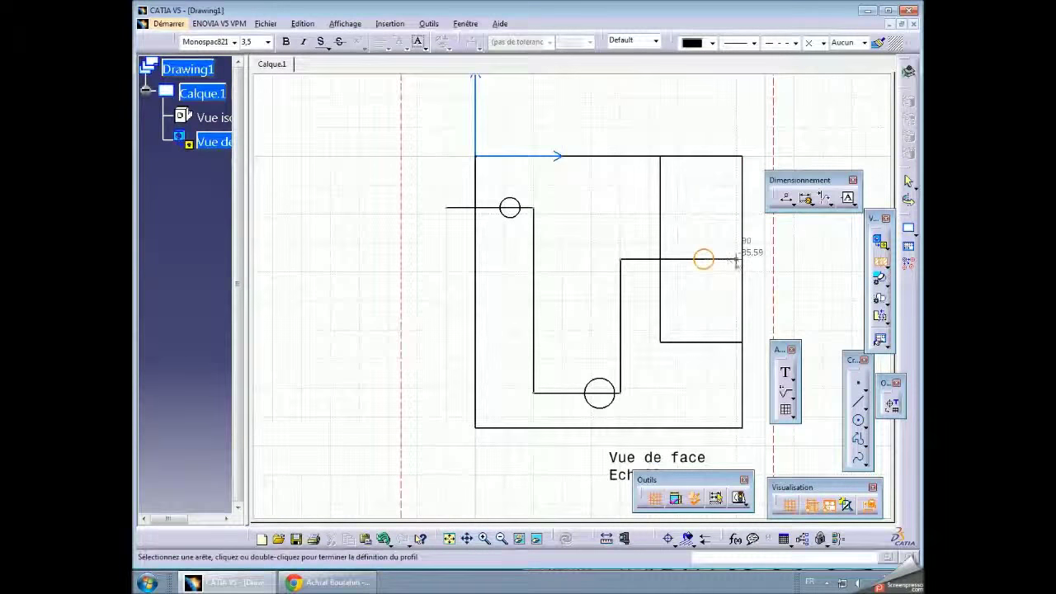
key("ctrl+z")
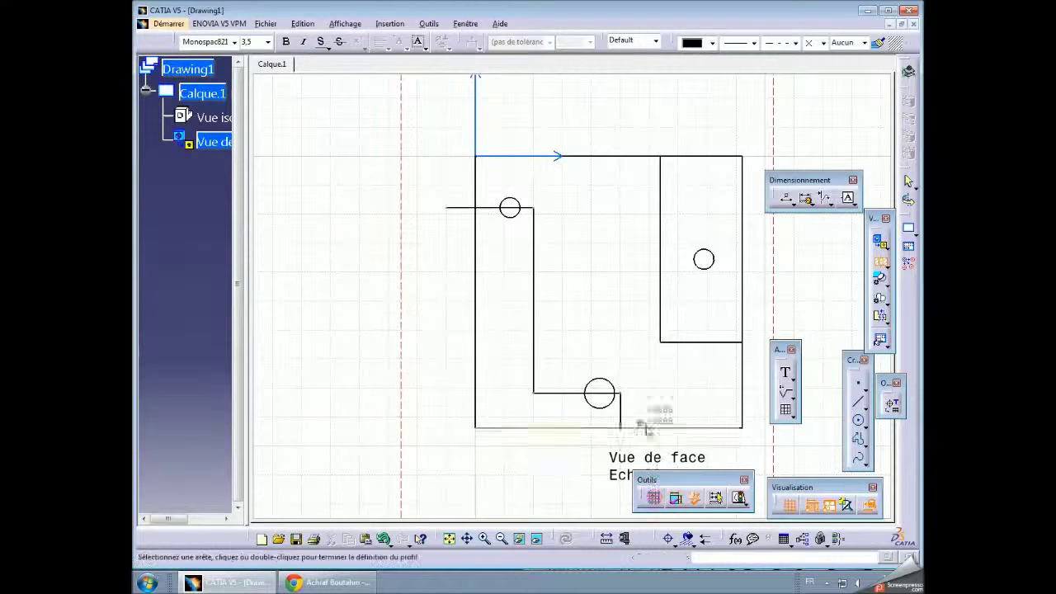
left_click(702, 260)
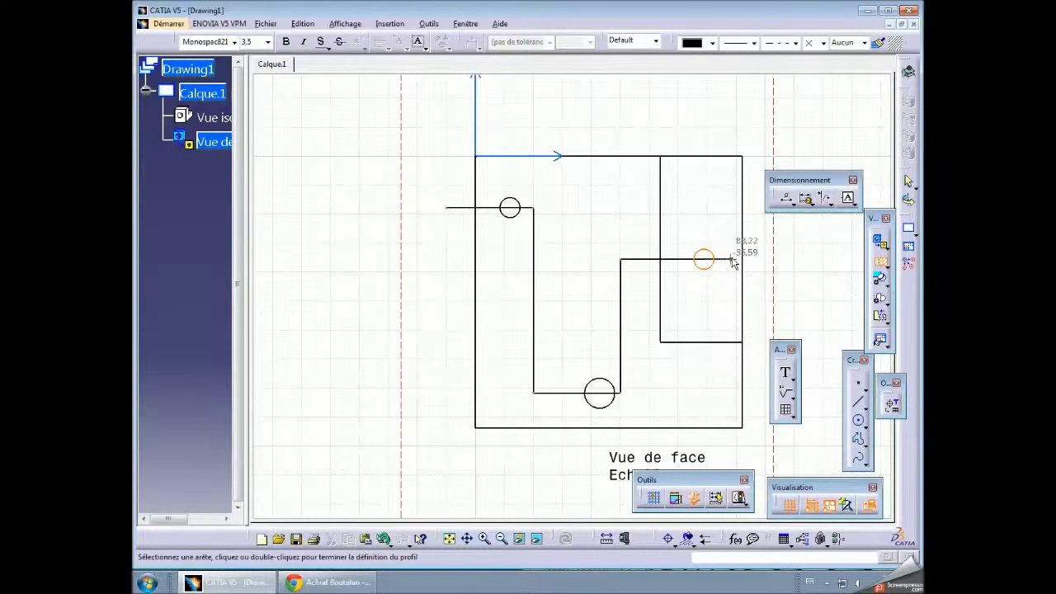
double_click(758, 262)
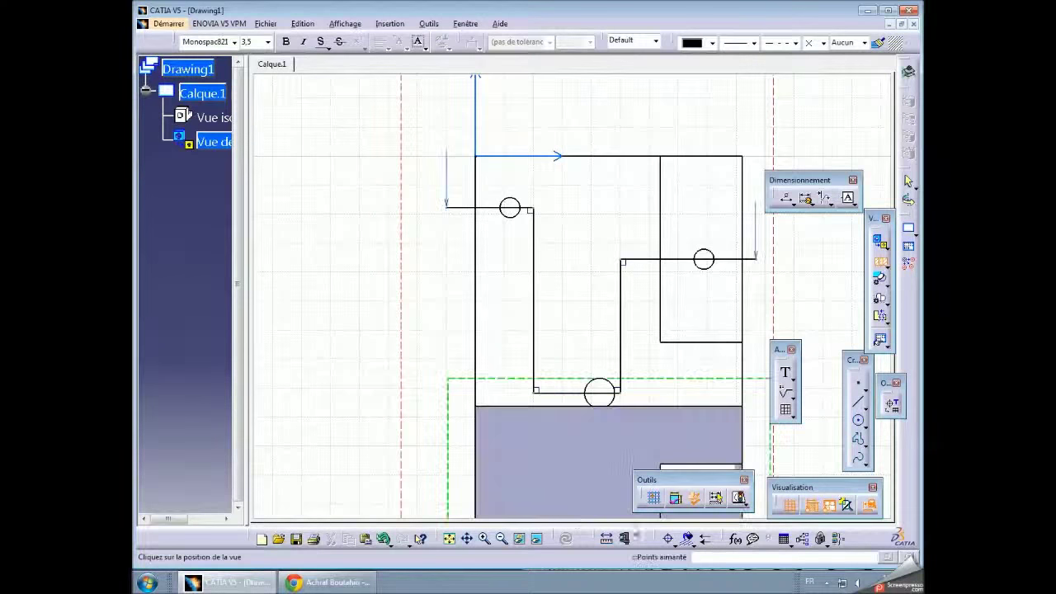
Place the Coupe A-A section view below the front view
left_click(502, 538)
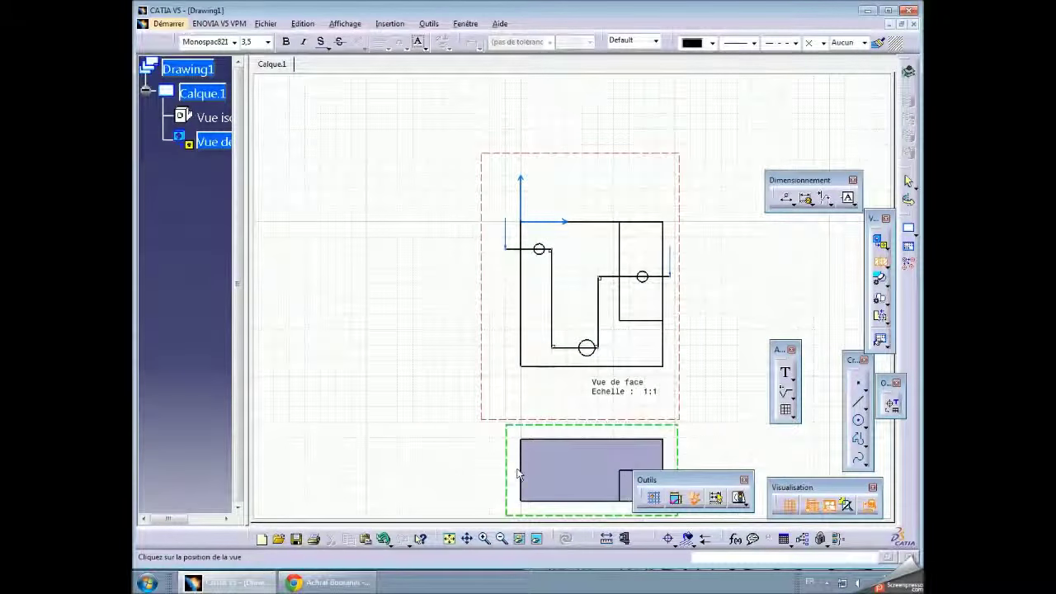
middle_click_drag(507, 462, 476, 376)
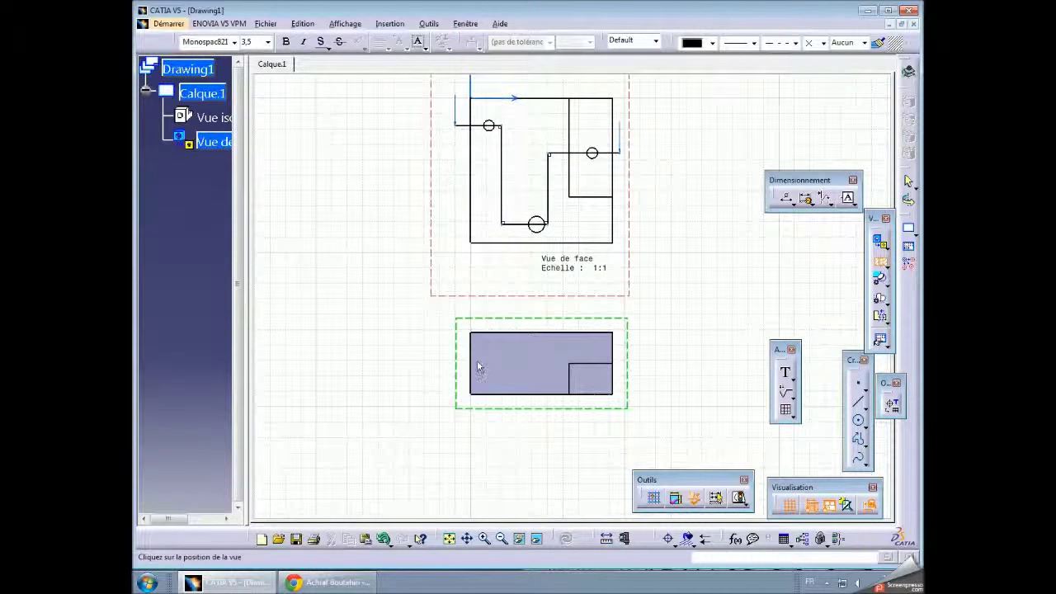
left_click(475, 438)
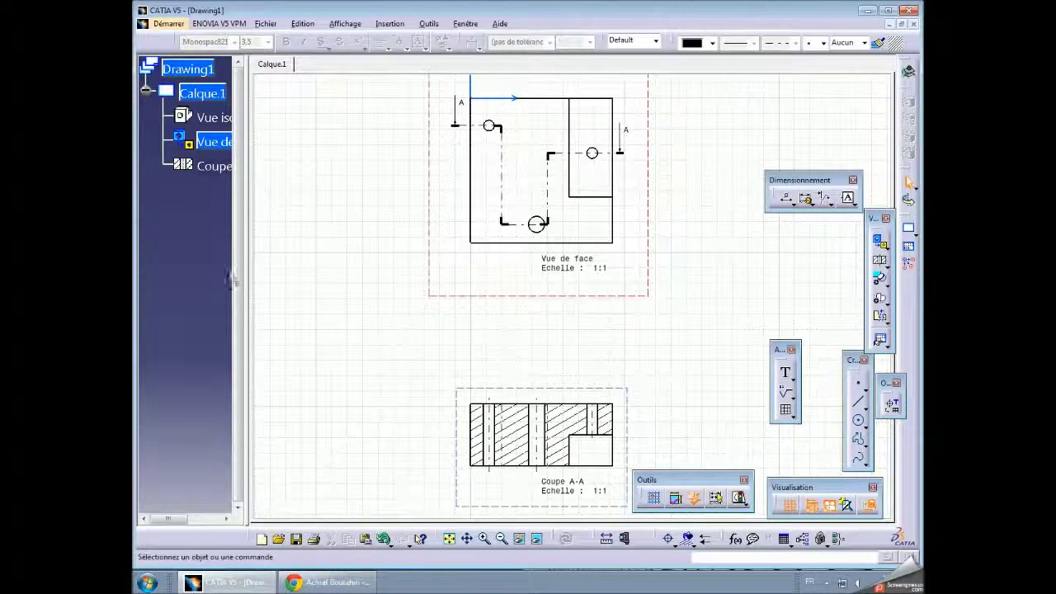
Move the Coupe A-A section view up to sit just below the front view
right_click(213, 167)
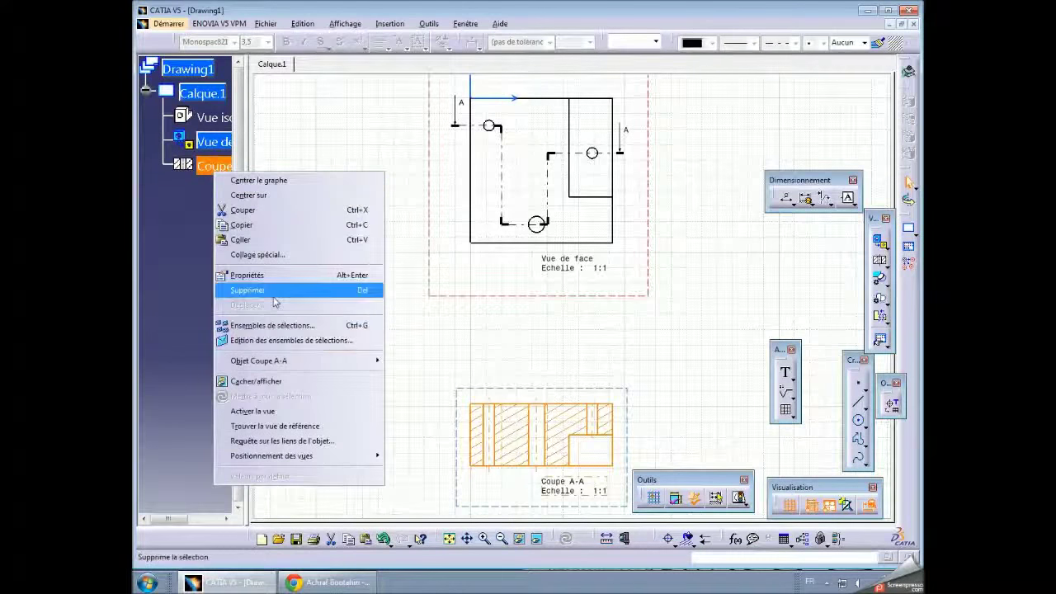
left_click(295, 275)
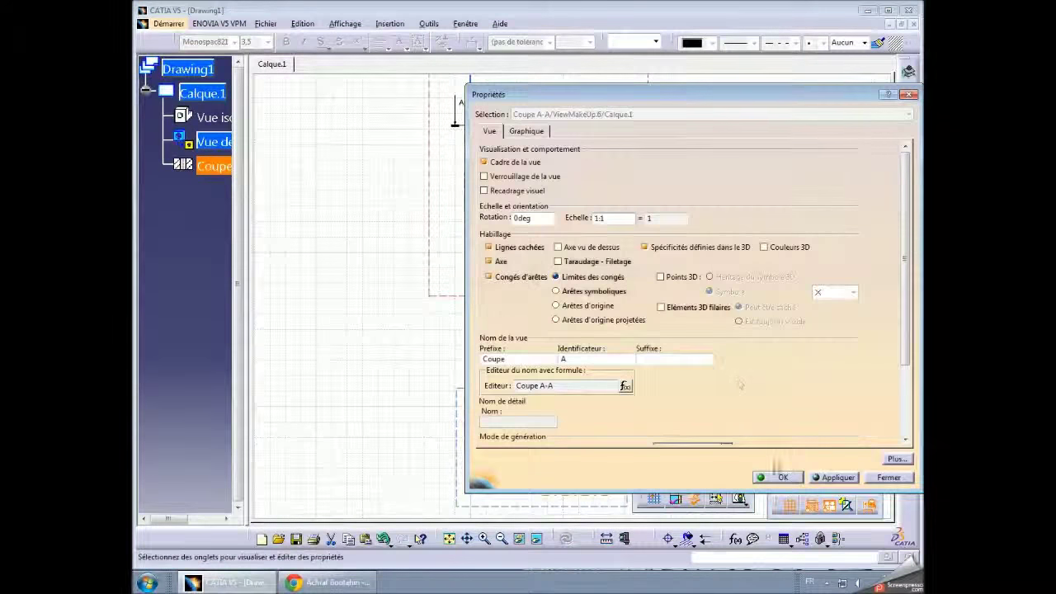
left_click(790, 476)
middle_click_drag(701, 404, 648, 354)
middle_click_drag(610, 295, 594, 338)
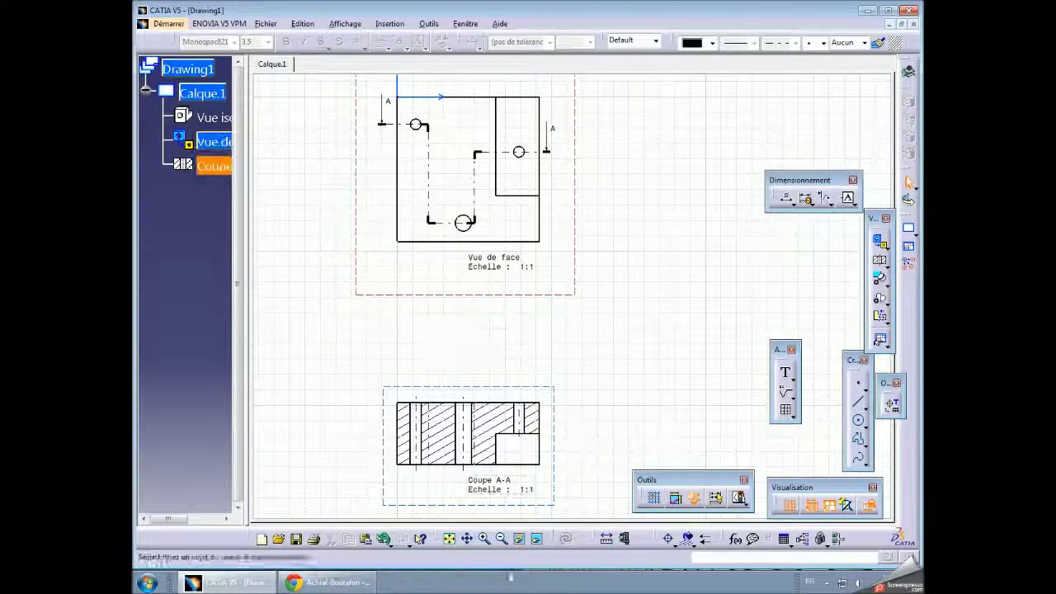
left_click(485, 538)
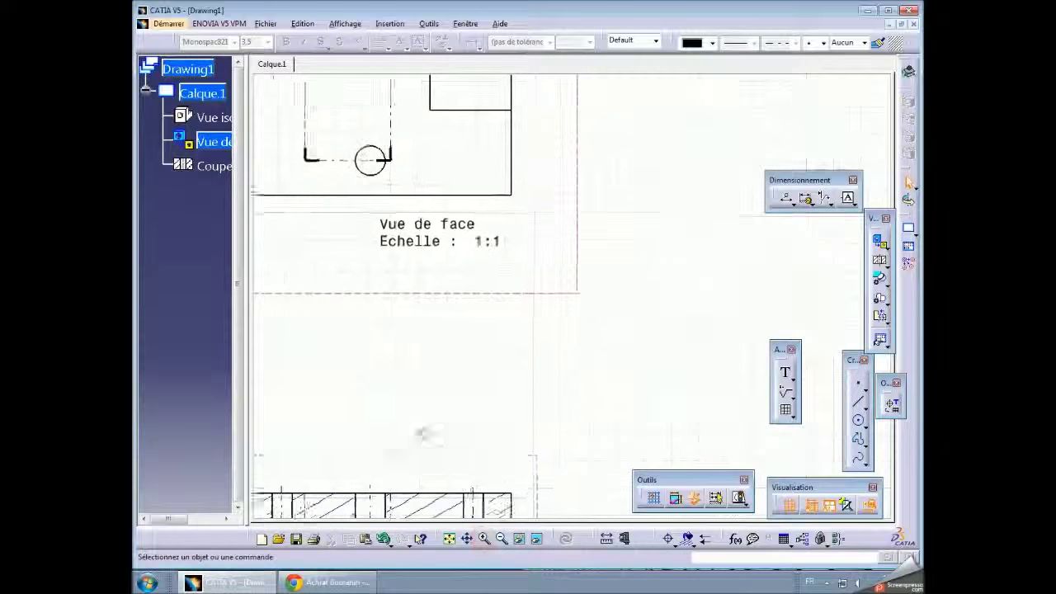
left_click_drag(429, 481, 429, 306)
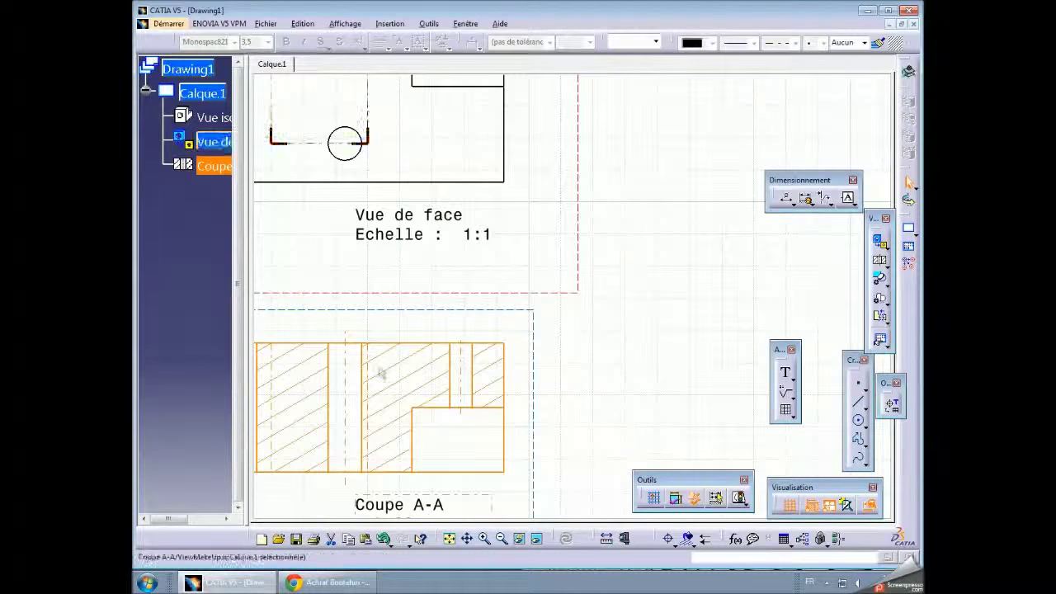
Turn on Taraudage - Filetage thread display in the Coupe A-A view properties
left_click(372, 111)
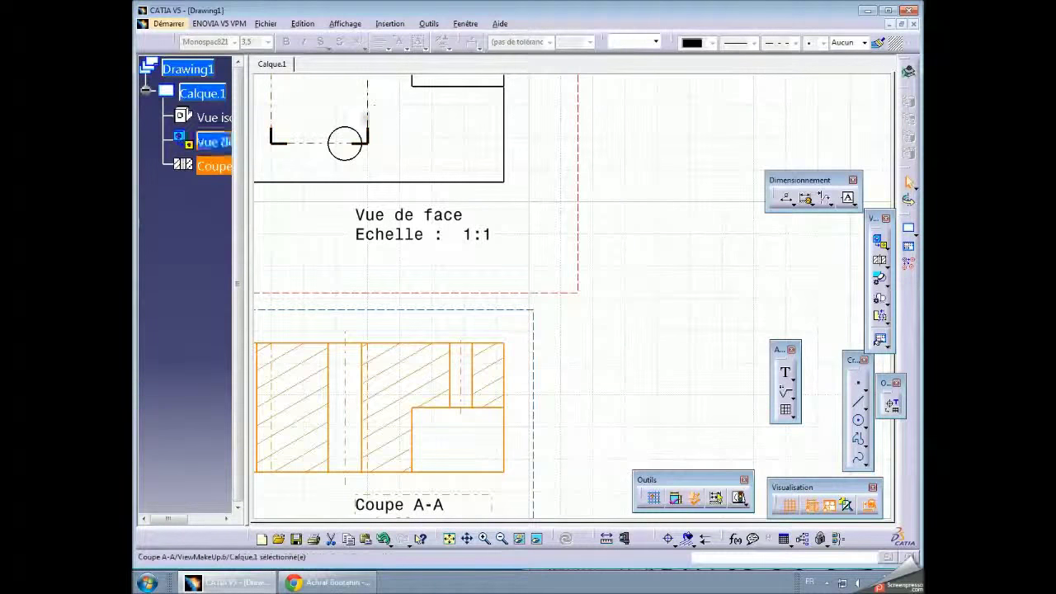
left_click(606, 394)
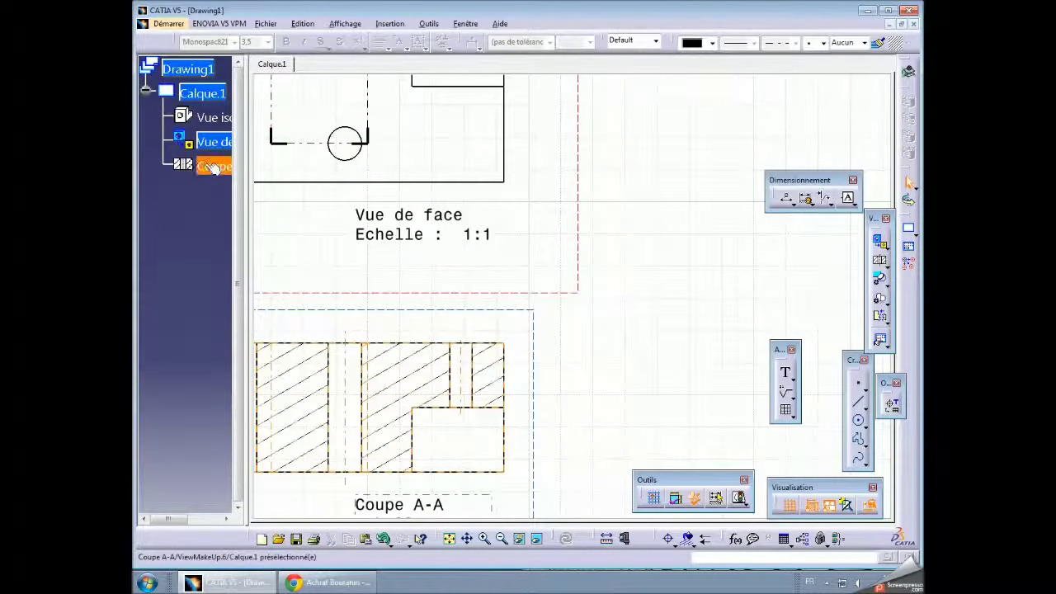
right_click(213, 168)
left_click(247, 269)
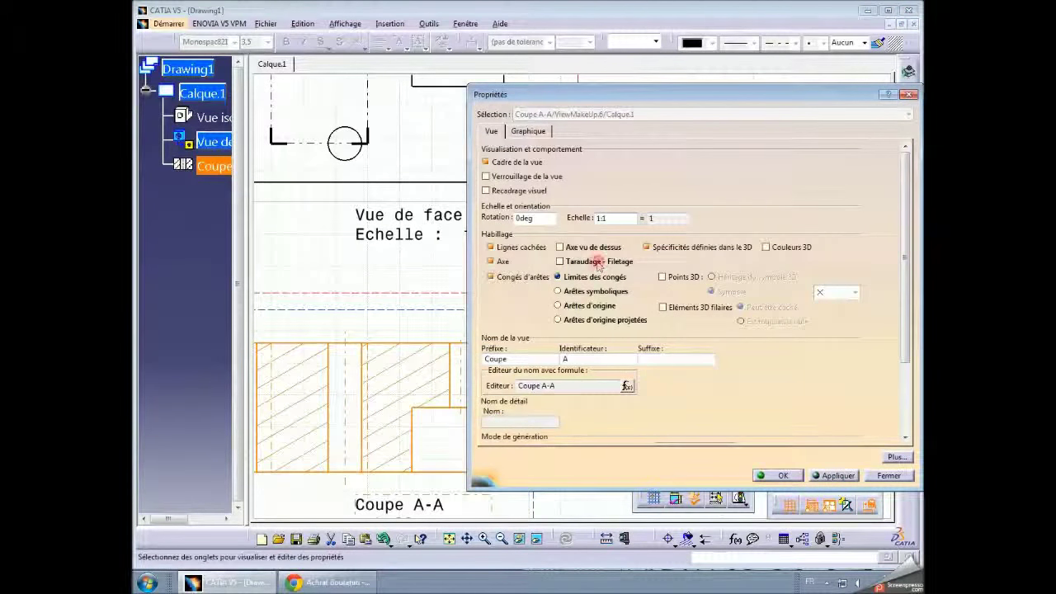
left_click(838, 476)
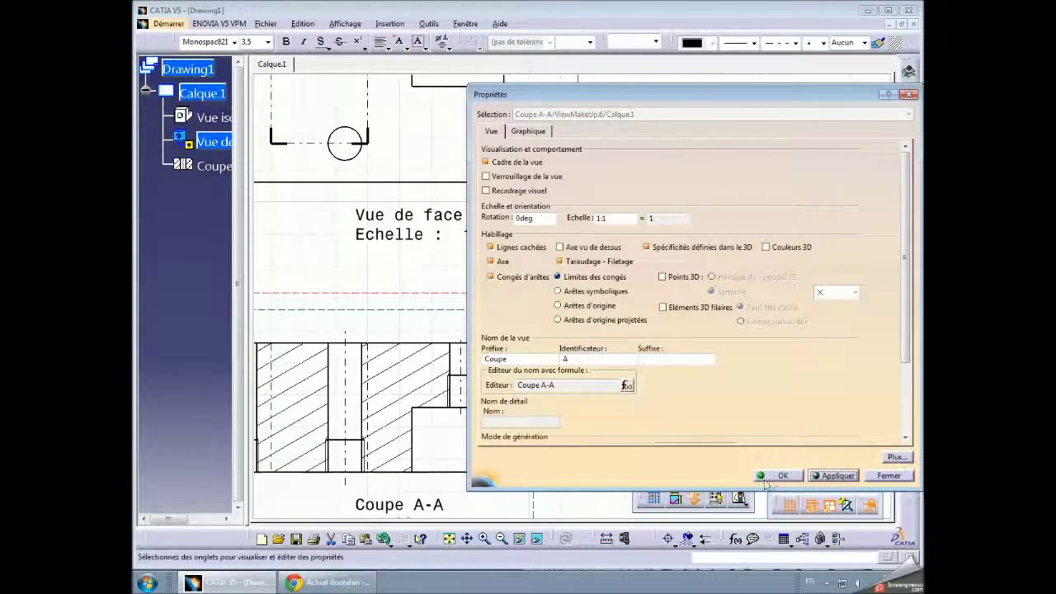
left_click(776, 476)
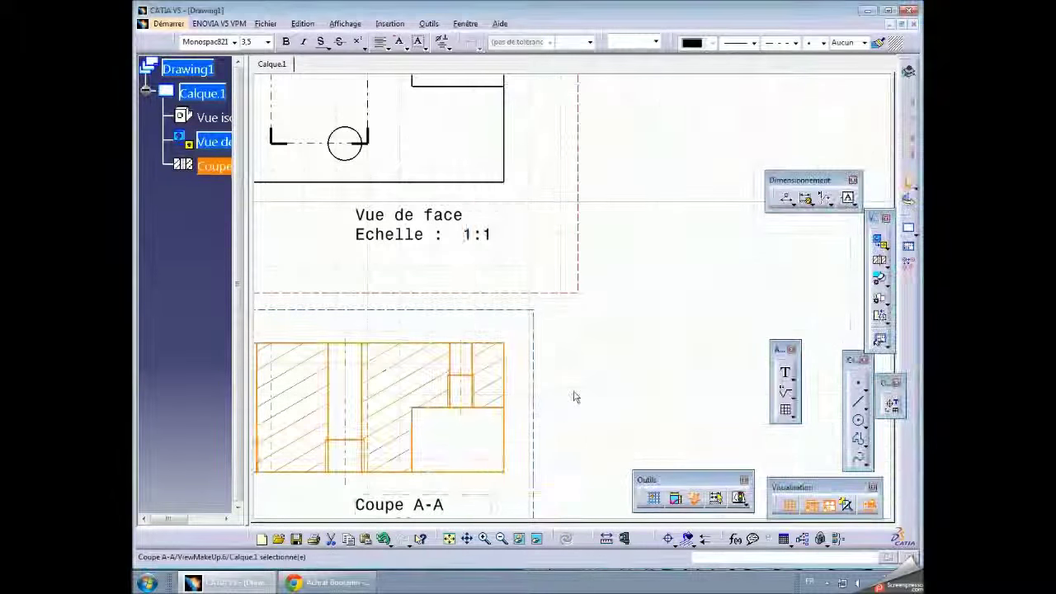
middle_click_drag(582, 363, 687, 339)
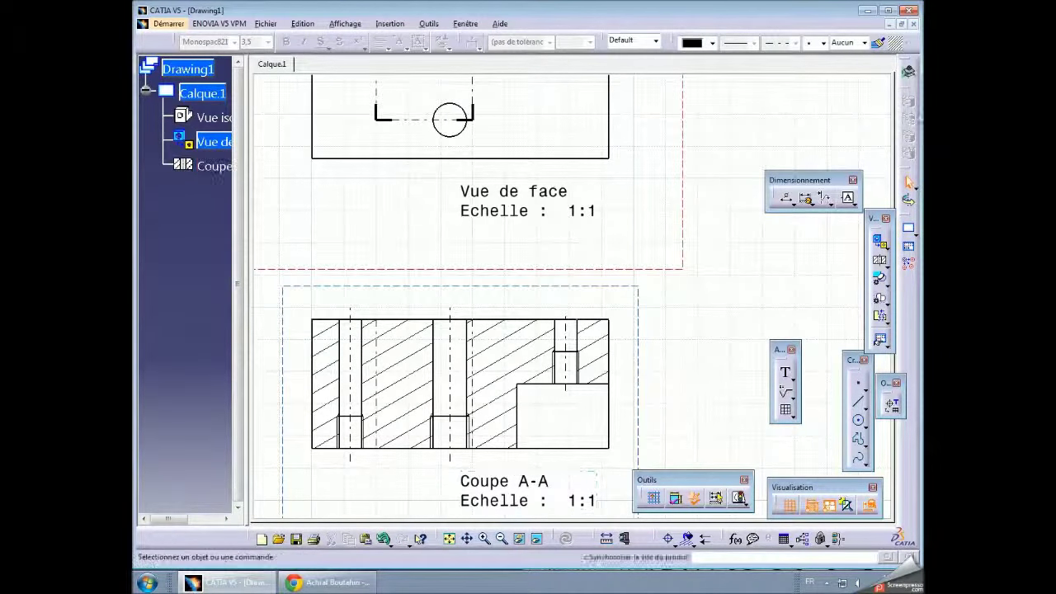
In Part1, set hole Trou.1's bottom type to Profondeur du support
left_click(895, 24)
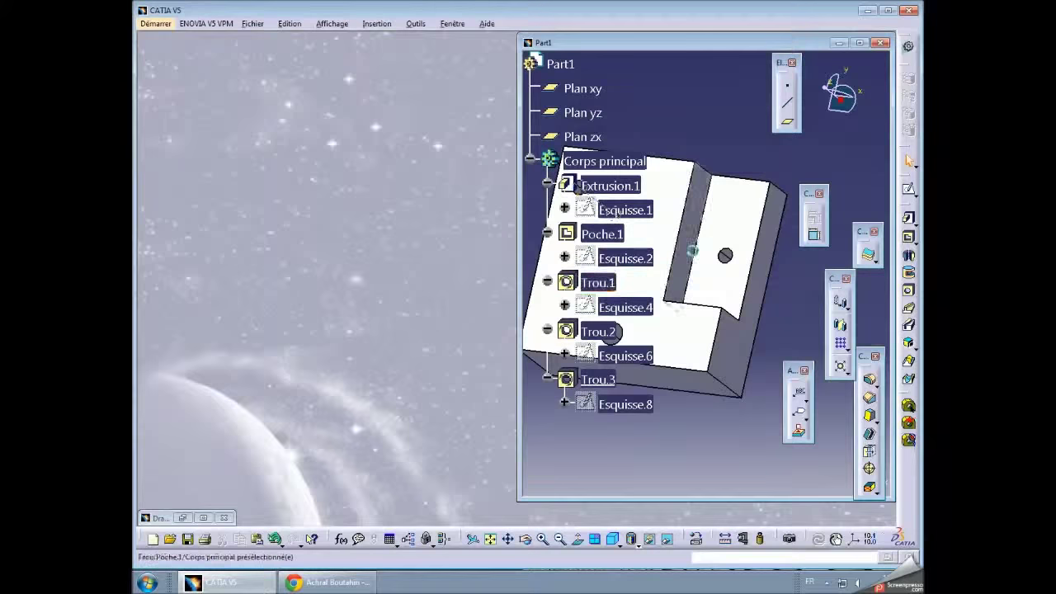
double_click(664, 66)
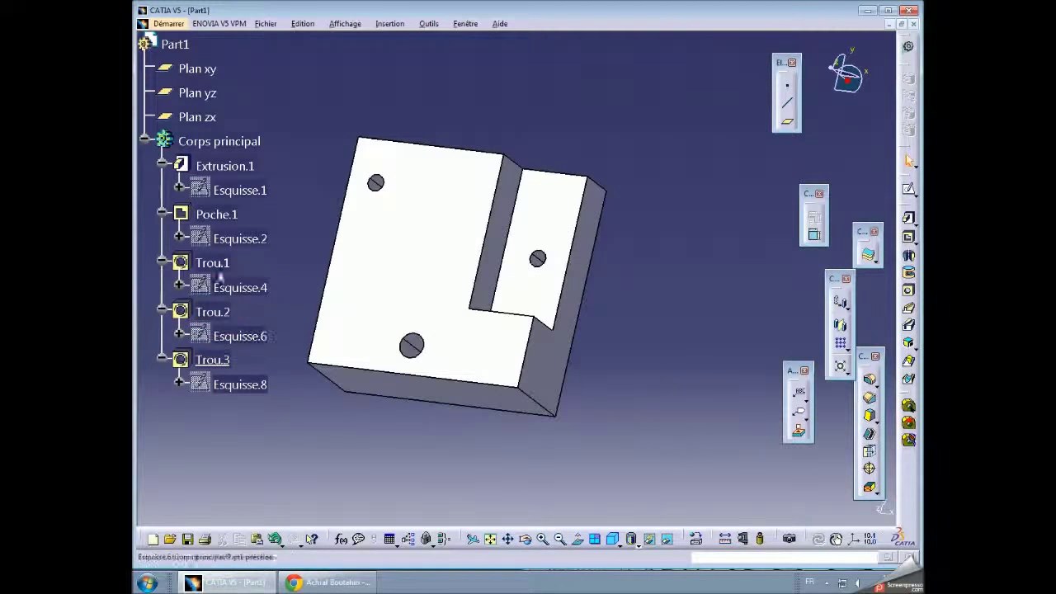
double_click(216, 262)
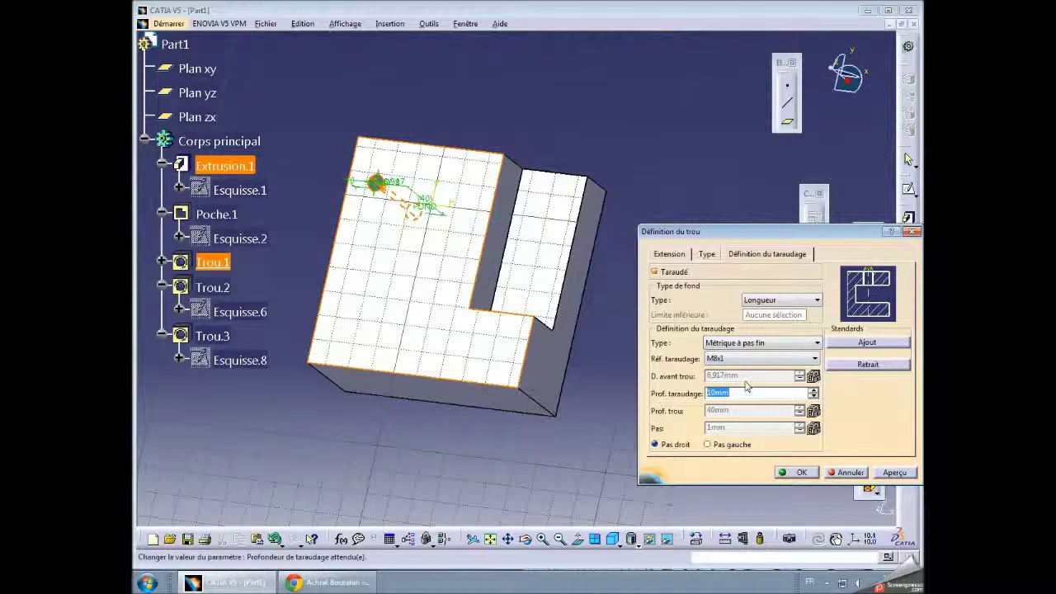
left_click(781, 299)
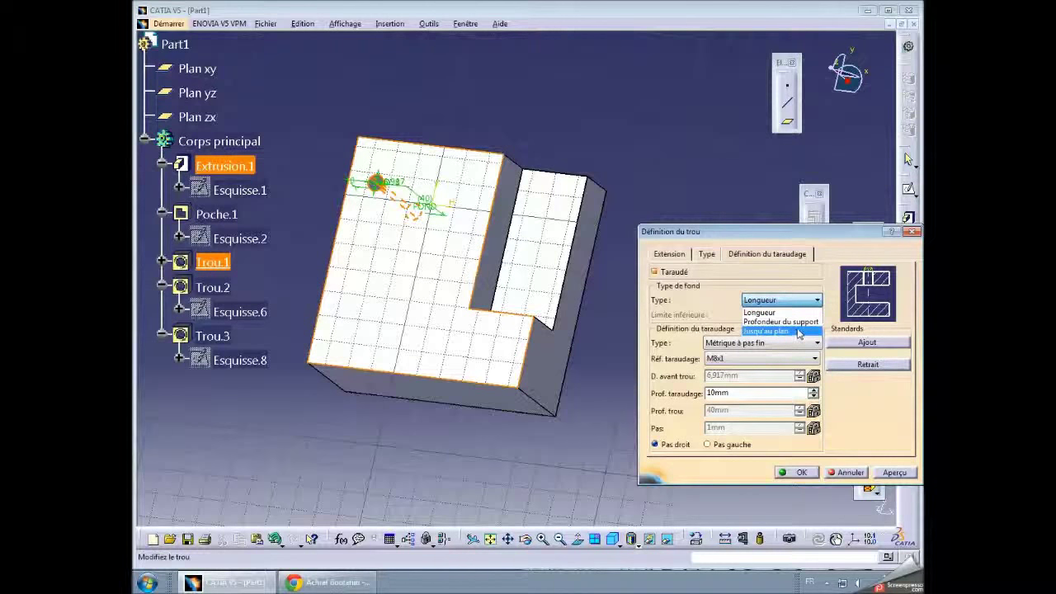
left_click(797, 321)
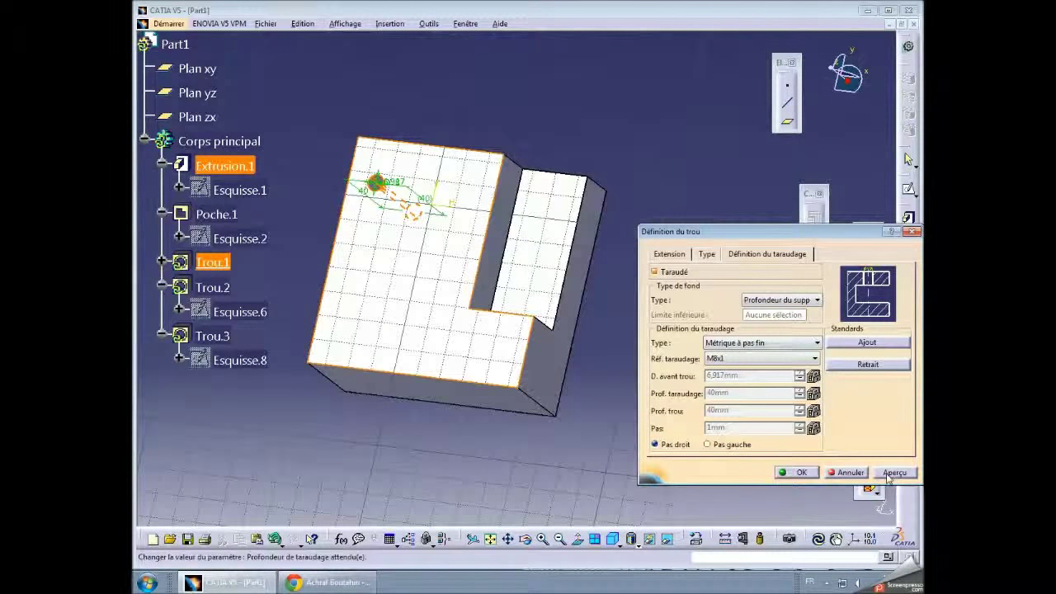
left_click(799, 472)
left_click(706, 385)
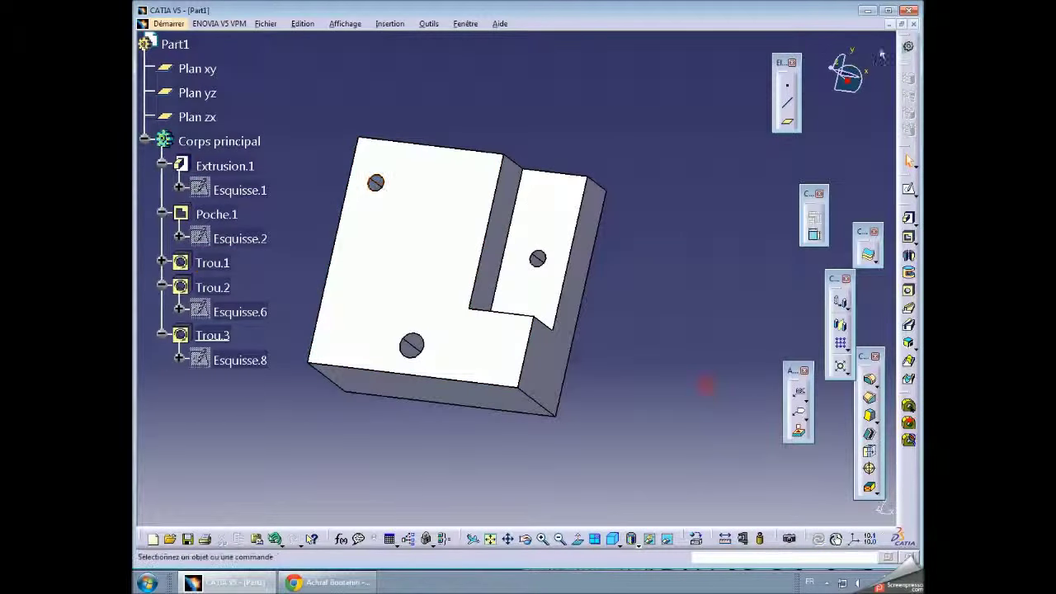
Check the drawing window, then return to the 3D part window
left_click(889, 24)
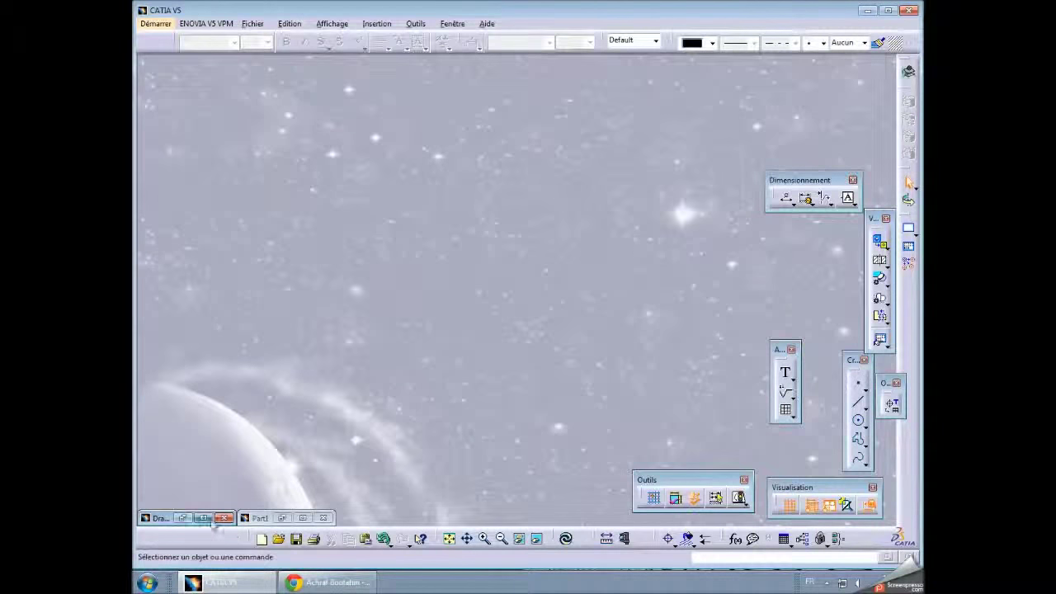
left_click(203, 518)
left_click(565, 538)
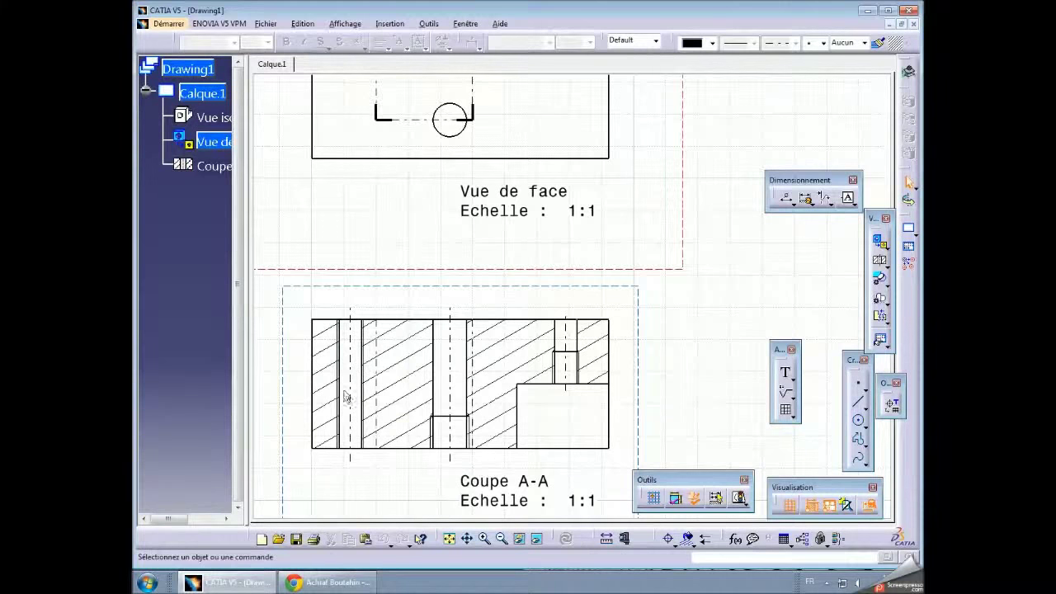
left_click(877, 23)
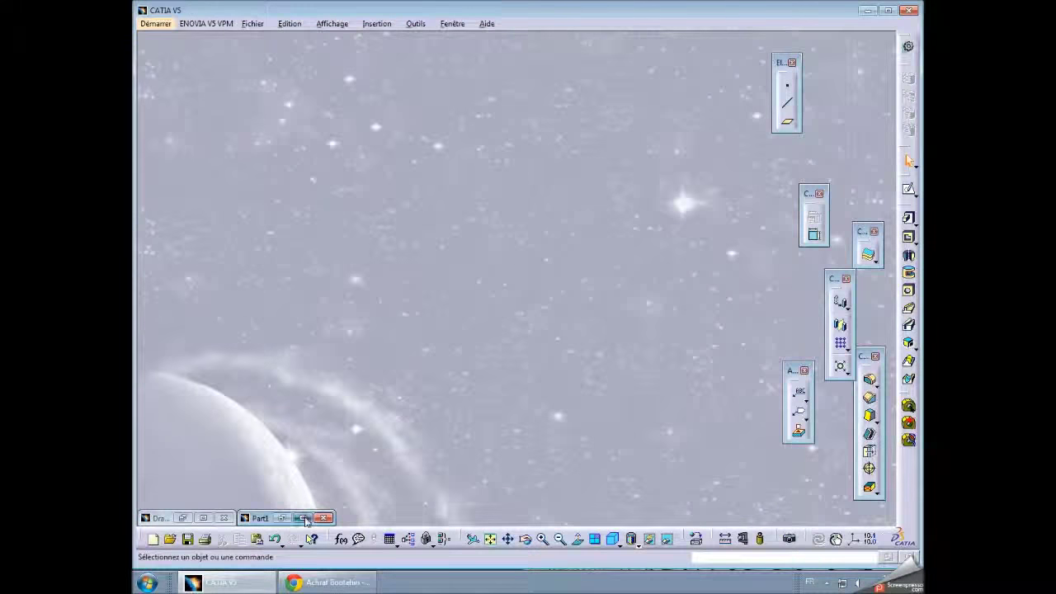
left_click(303, 518)
Set holes Trou.2 and Trou.3 to thread through Profondeur du support
double_click(546, 264)
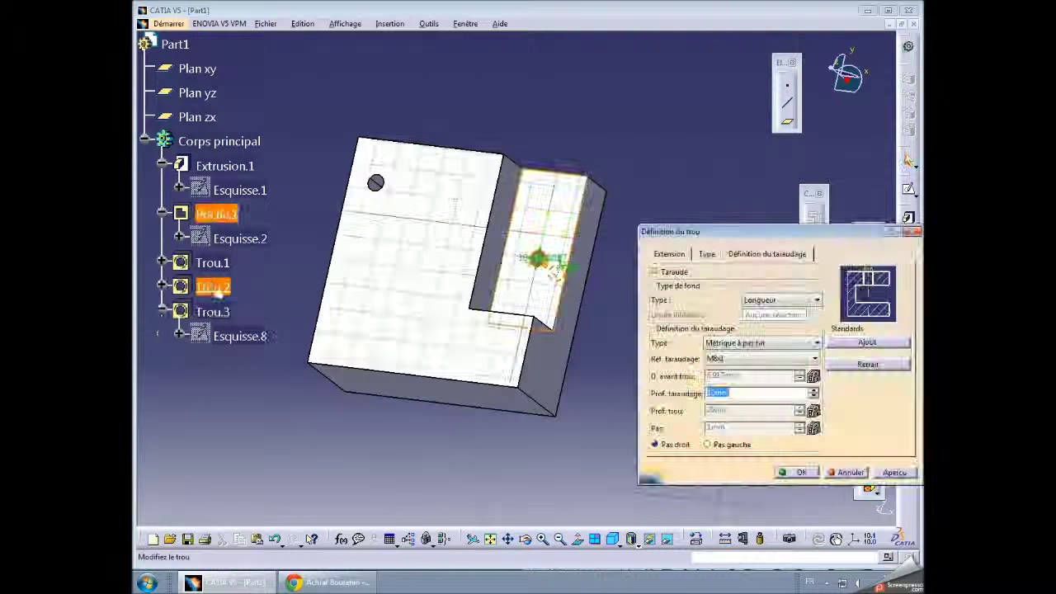
left_click(817, 299)
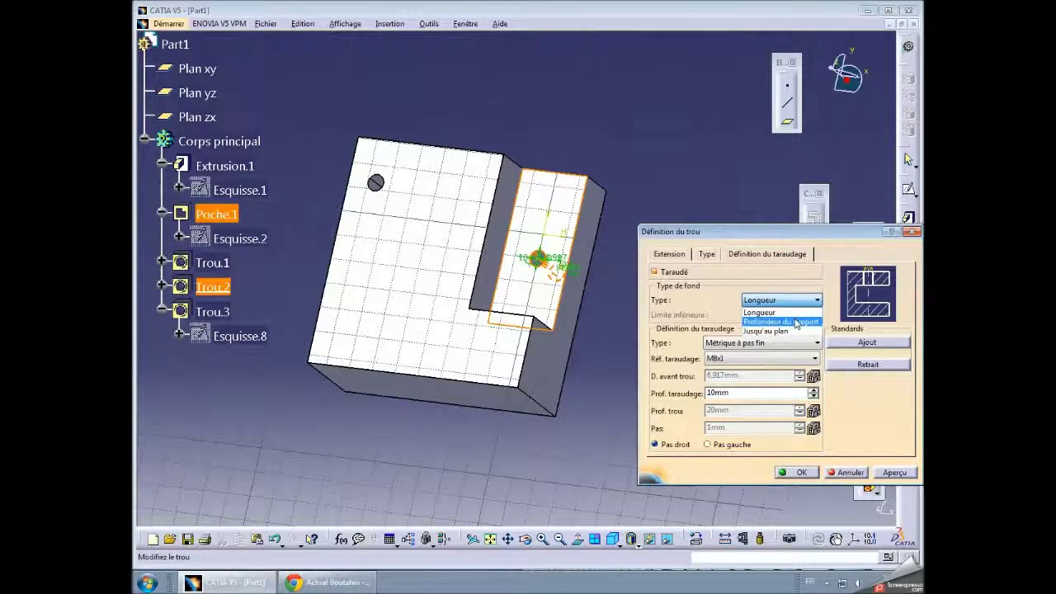
left_click(771, 312)
left_click(794, 472)
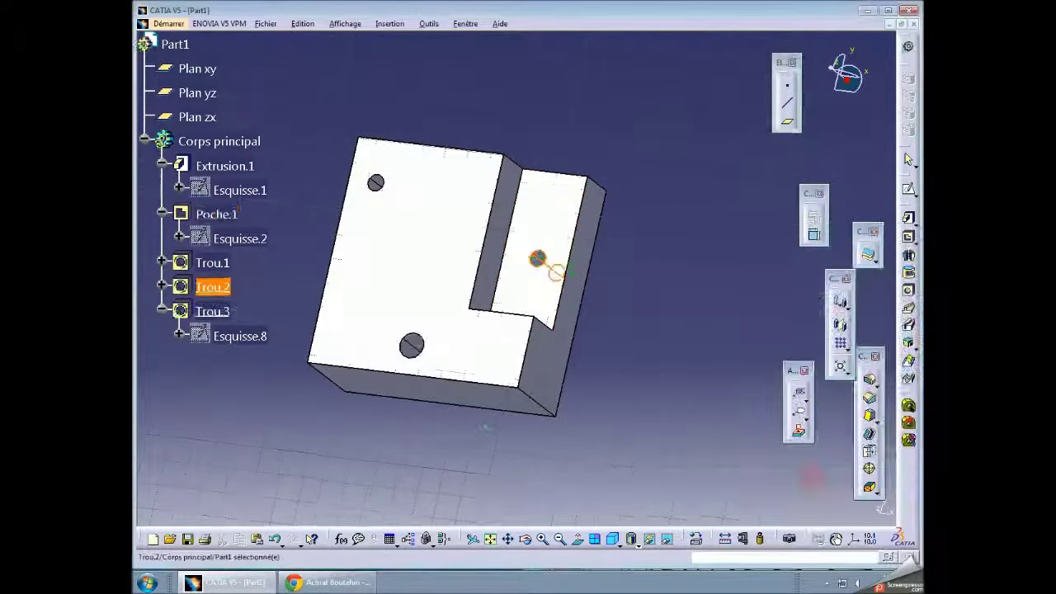
double_click(204, 312)
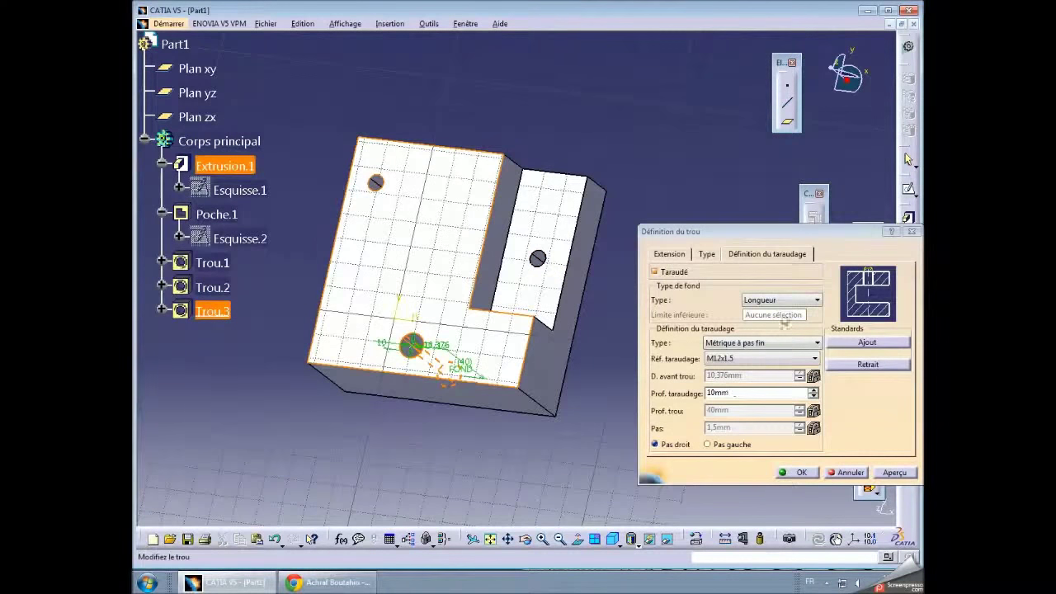
left_click(817, 299)
left_click(780, 321)
left_click(894, 472)
left_click(794, 472)
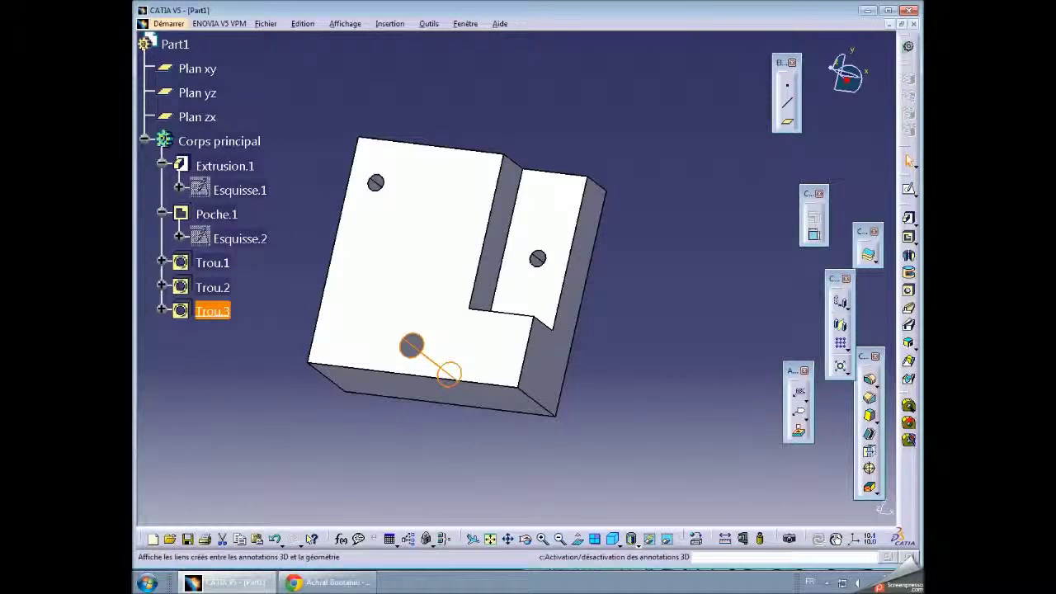
Tile the open windows with Fenêtre > Mosaïque and restore the drawing
left_click(467, 24)
left_click(495, 54)
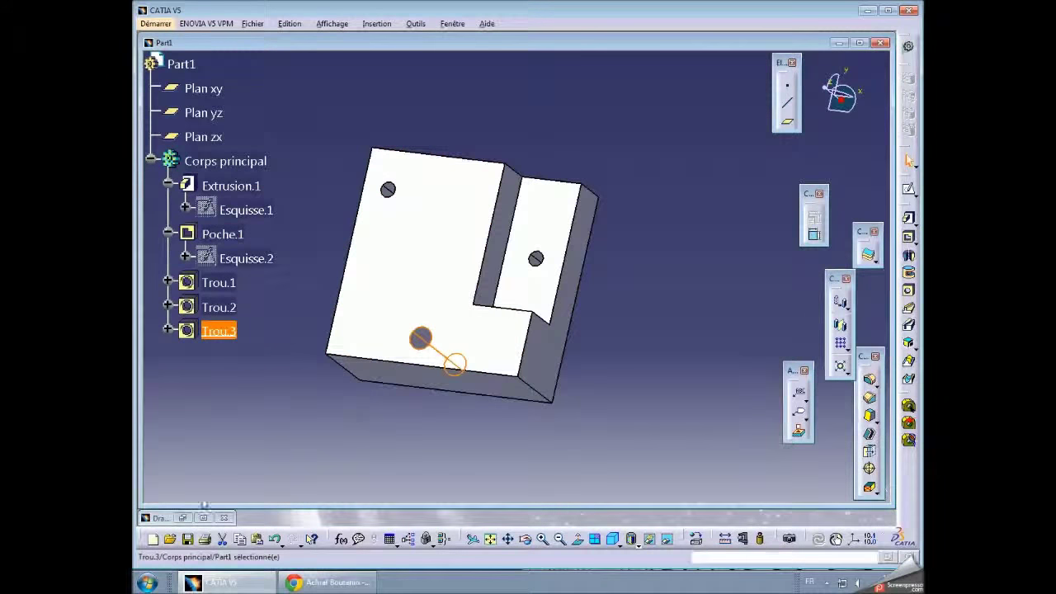
left_click(203, 518)
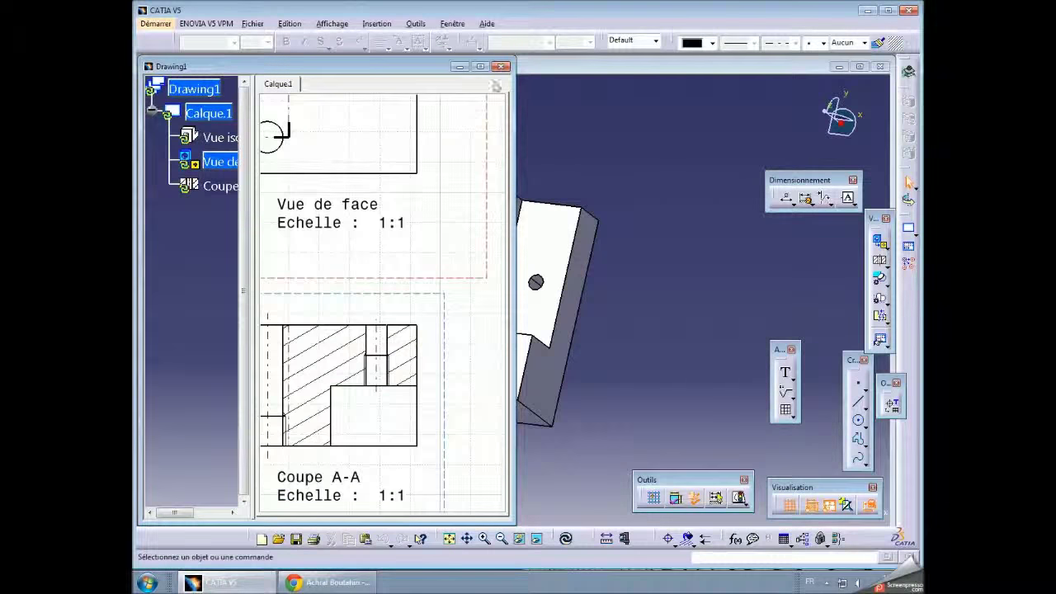
Update Drawing1 from the part and move Coupe A-A lower beneath the front view
left_click(480, 66)
left_click(566, 538)
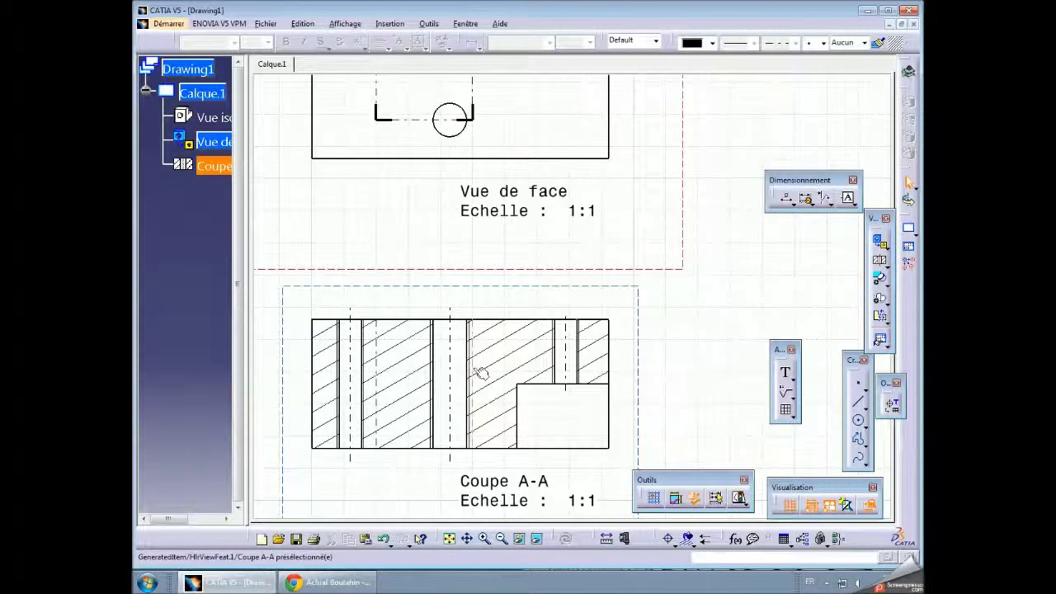
left_click(502, 539)
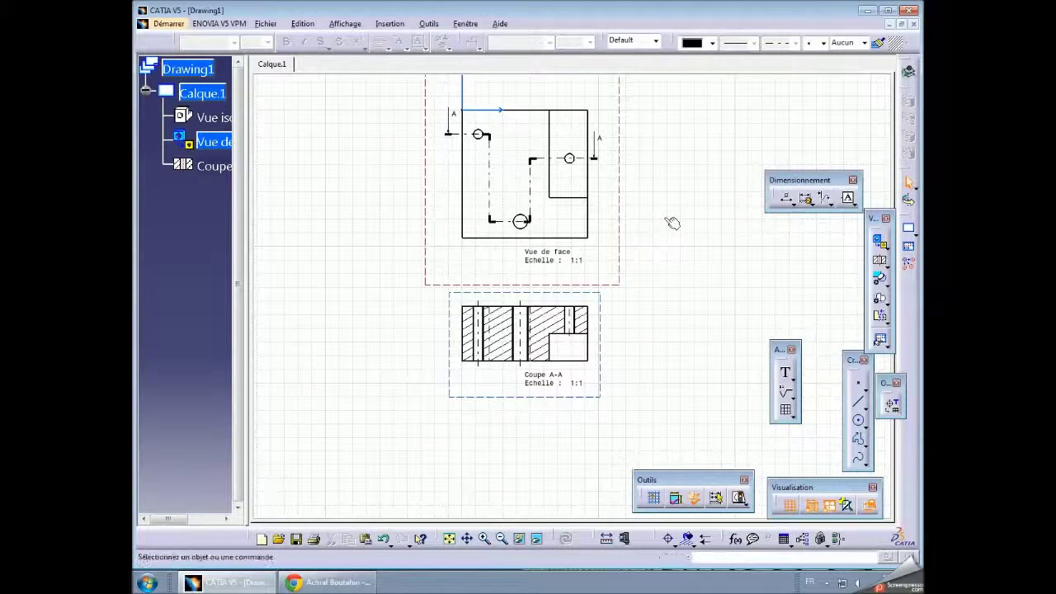
left_click_drag(588, 393, 588, 424)
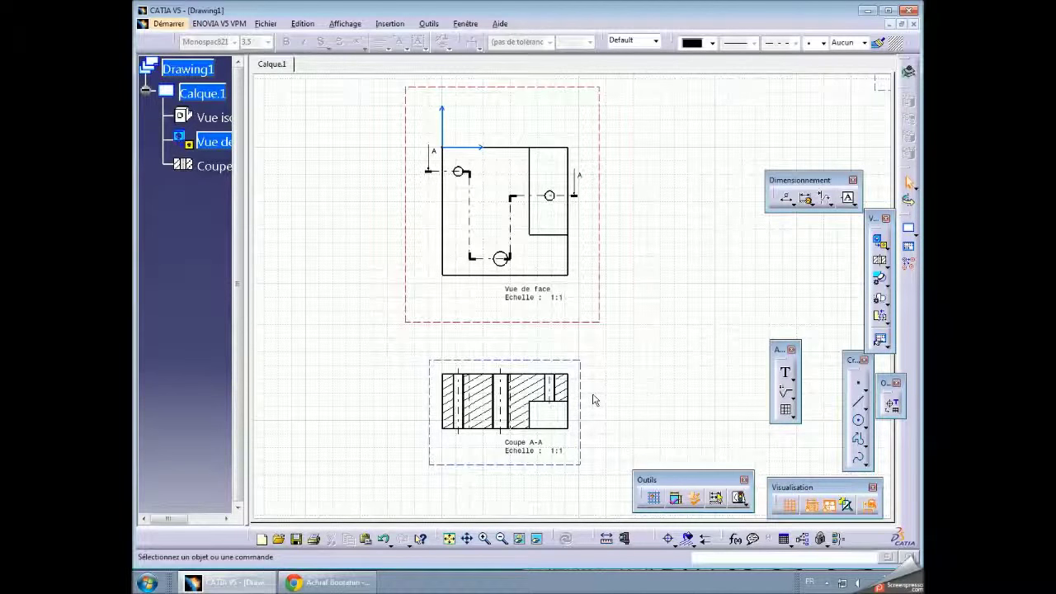
mouse_move(593, 400)
middle_mouse_down("ctrl")
mouse_move(662, 161)
mouse_move(691, 299)
middle_mouse_up("ctrl")
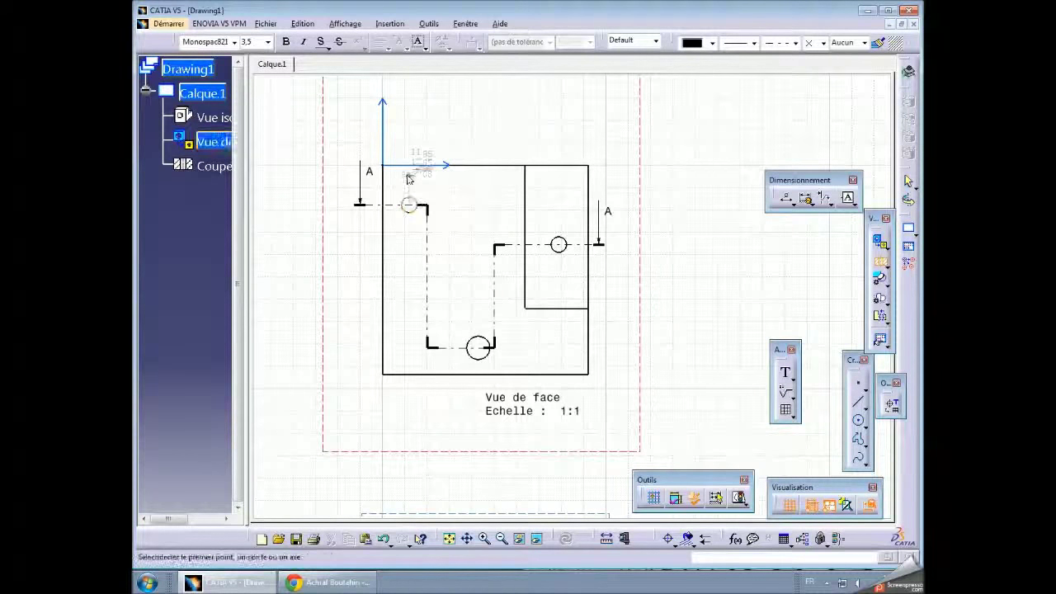
Cut a stepped profile through the three holes and place Coupe B-B right of the front view
left_click(408, 204)
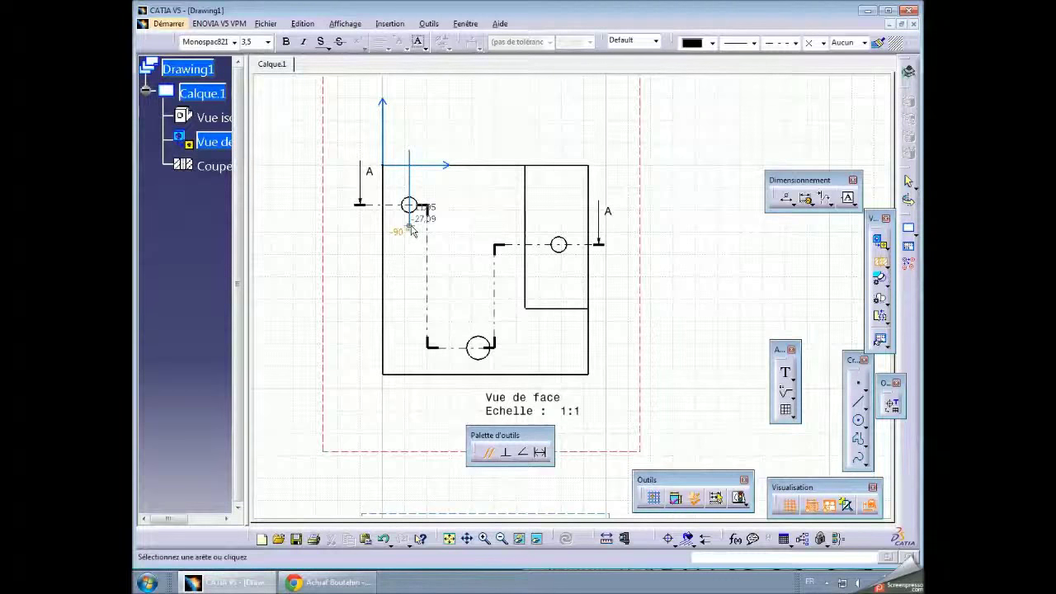
left_click(409, 221)
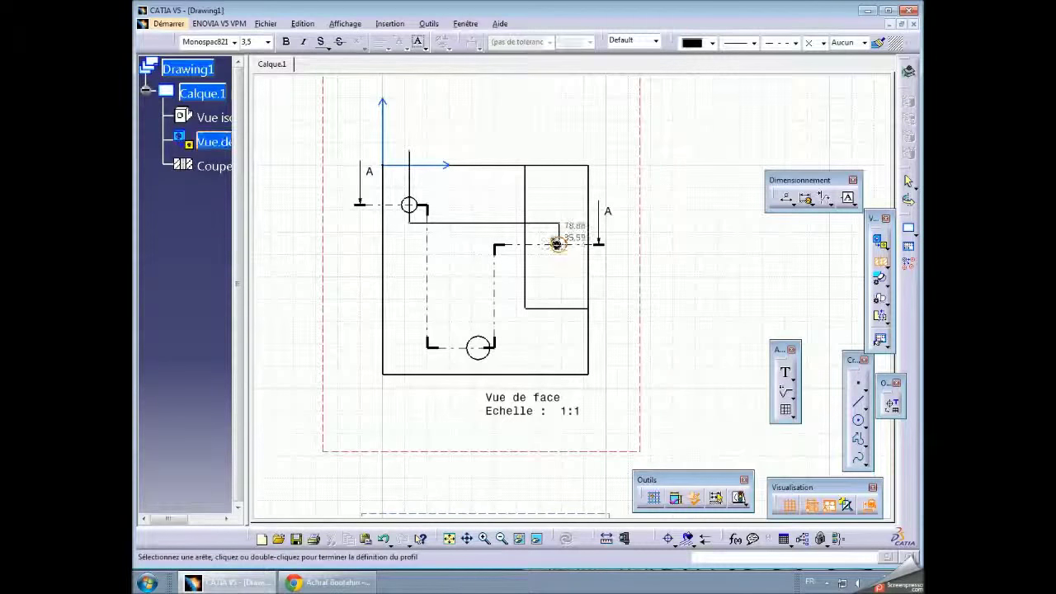
double_click(557, 244)
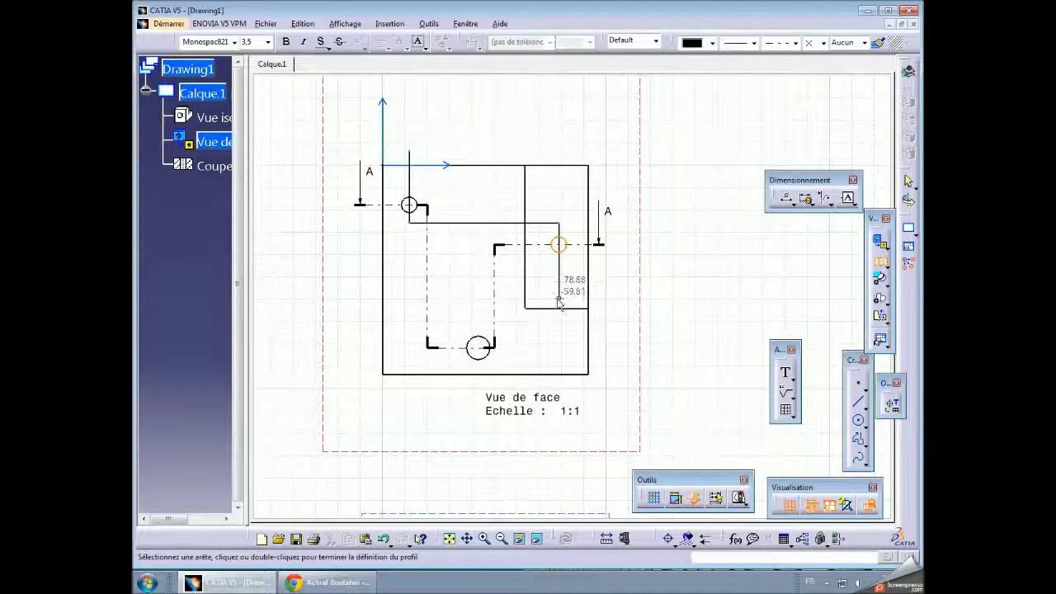
double_click(559, 323)
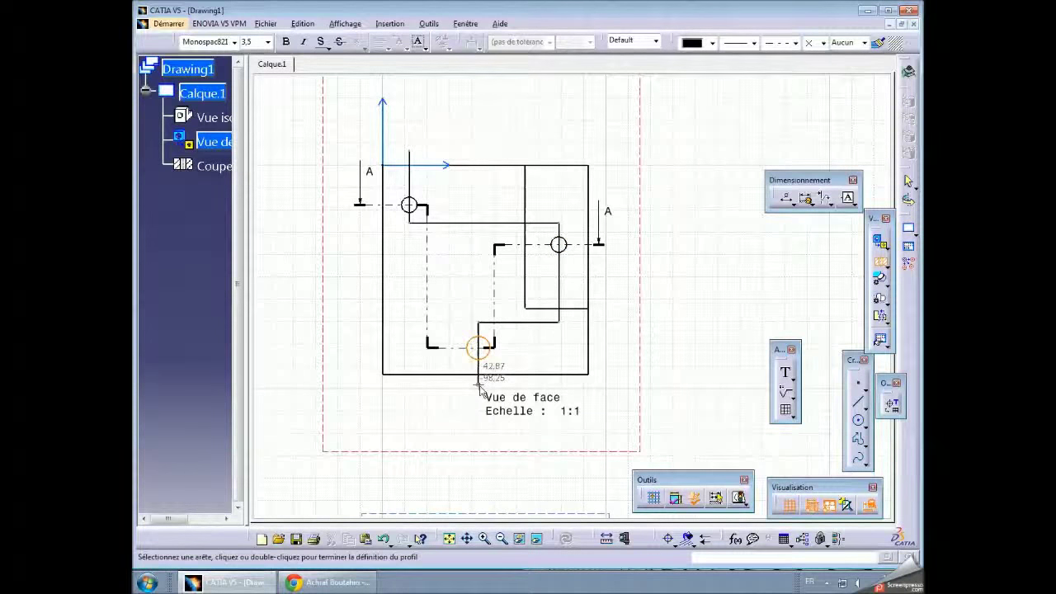
double_click(477, 385)
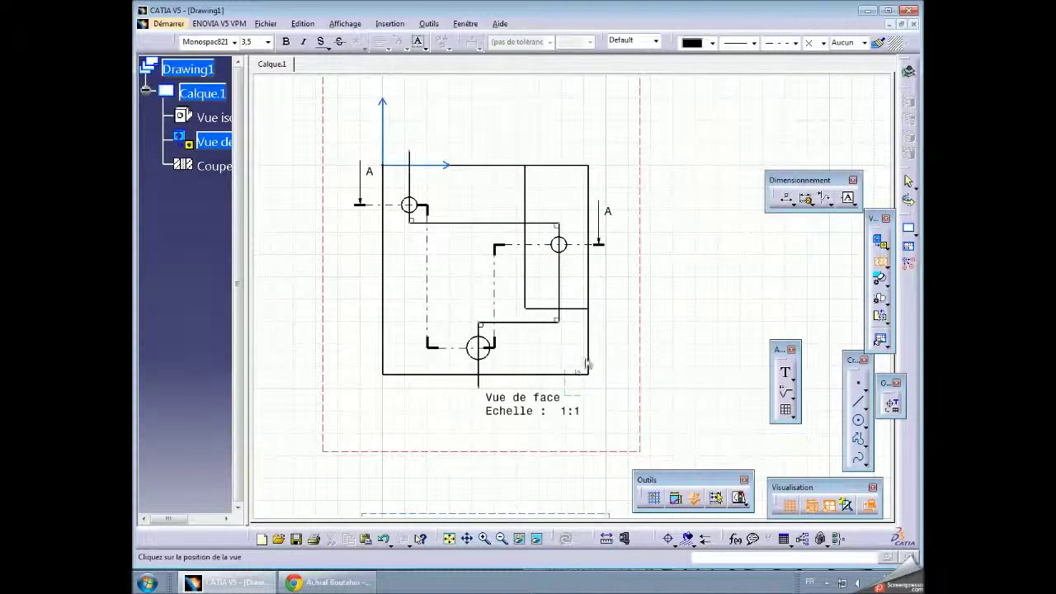
middle_click_drag(712, 330, 636, 316)
left_click(646, 314)
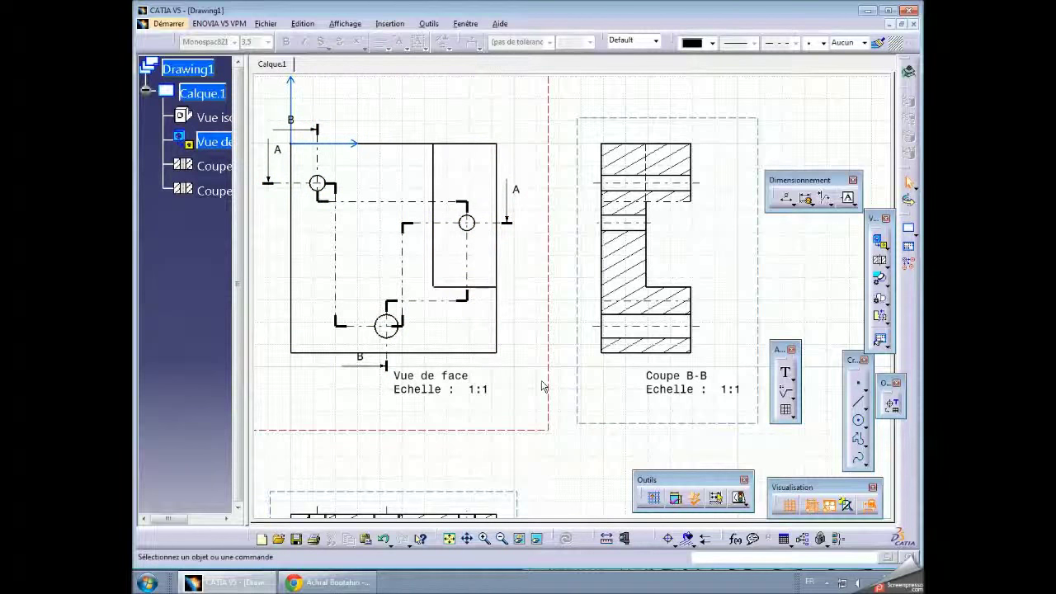
Enable hidden lines, axis lines and threads in the Coupe B-B view properties
right_click(711, 120)
left_click(768, 192)
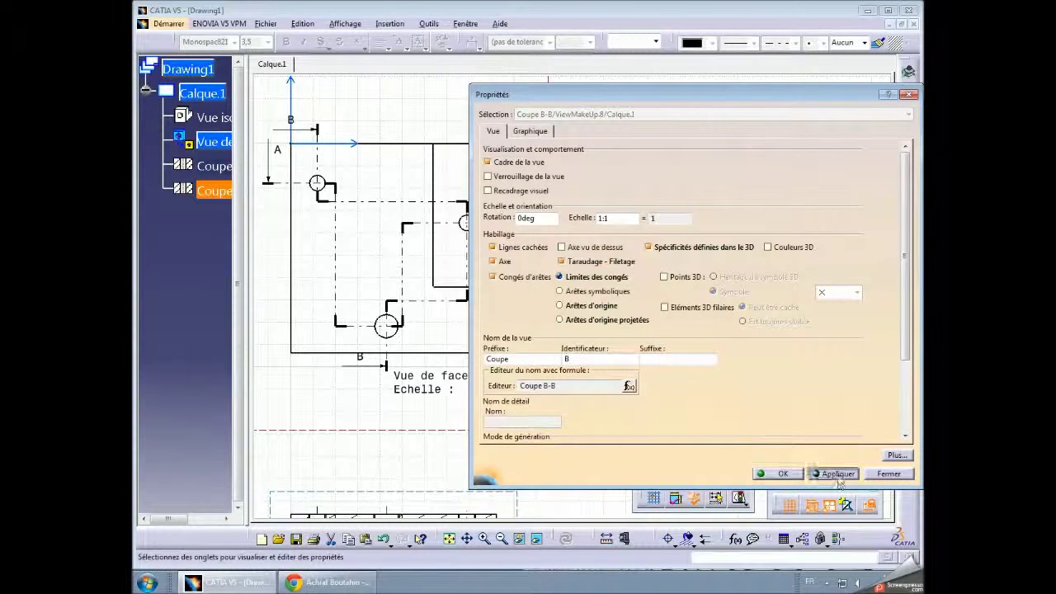
left_click(782, 476)
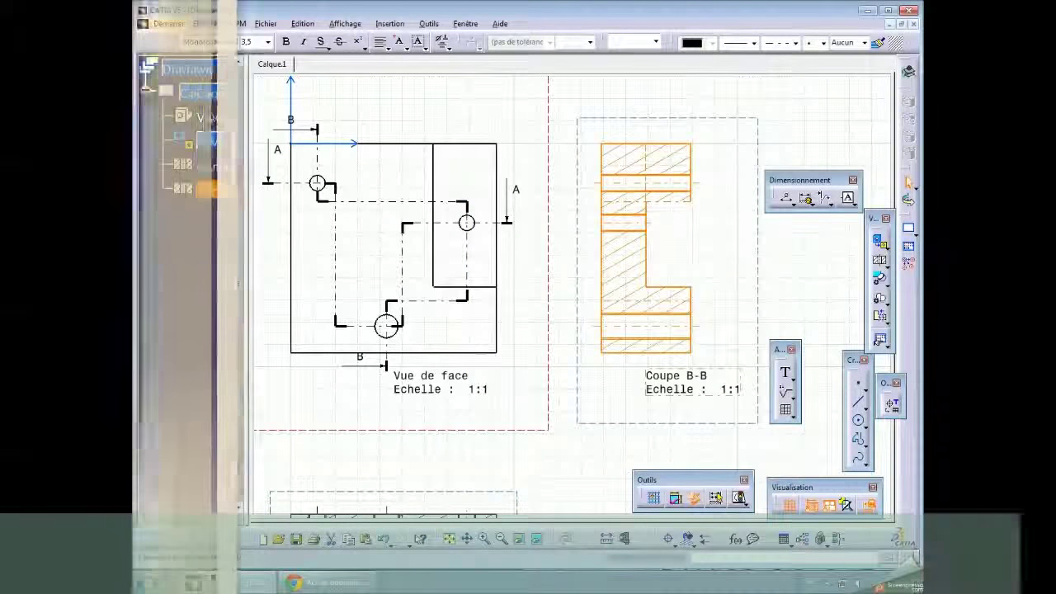
mouse_move(732, 273)
middle_mouse_down("ctrl")
mouse_move(732, 226)
mouse_move(515, 216)
middle_mouse_up("ctrl")
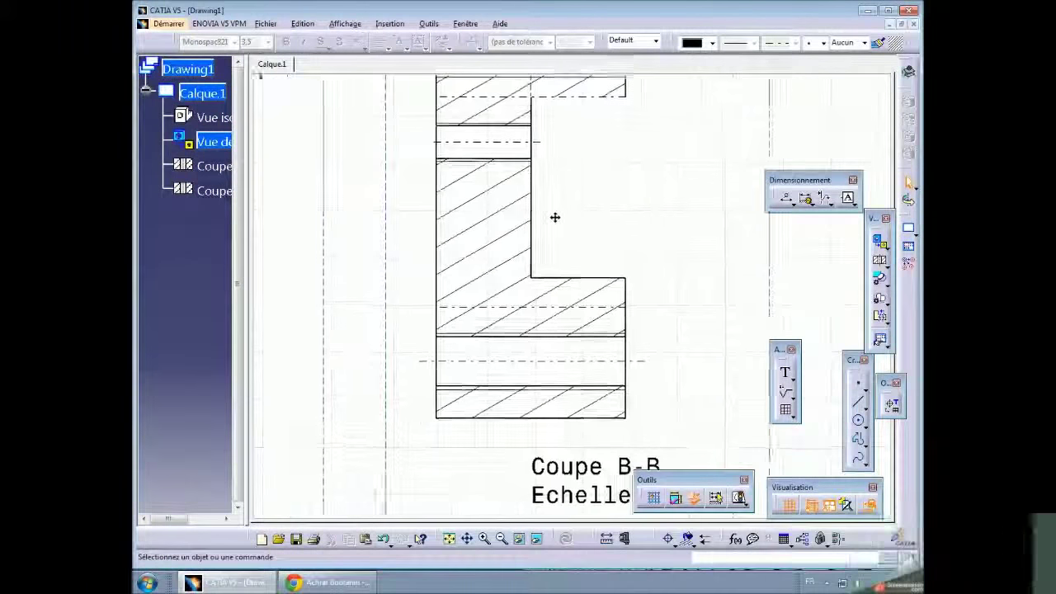
middle_click_drag(515, 216, 569, 229)
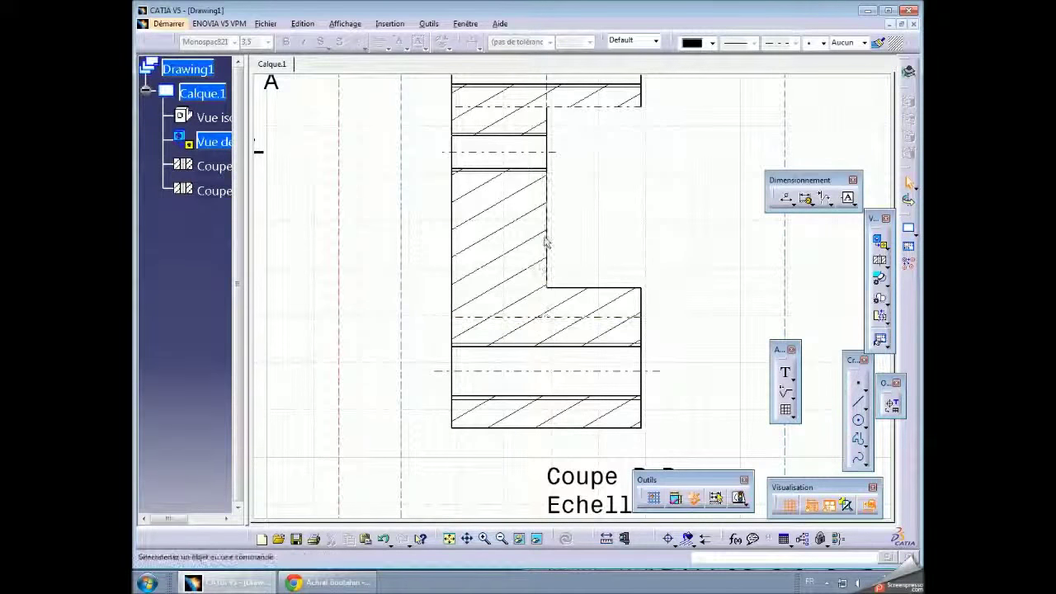
middle_click_drag(558, 219, 568, 354)
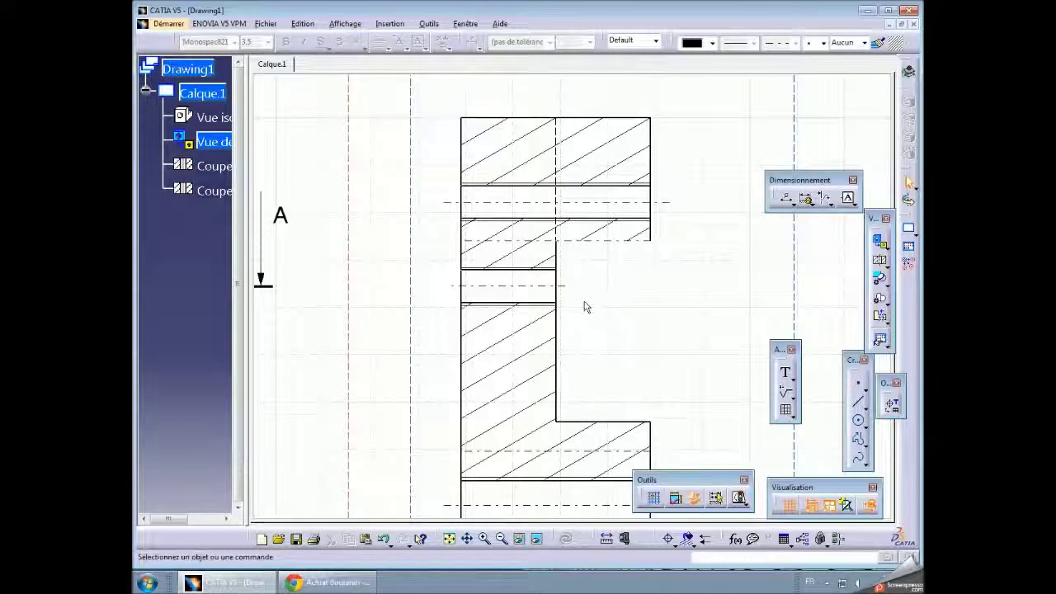
middle_click_drag(603, 296, 635, 286)
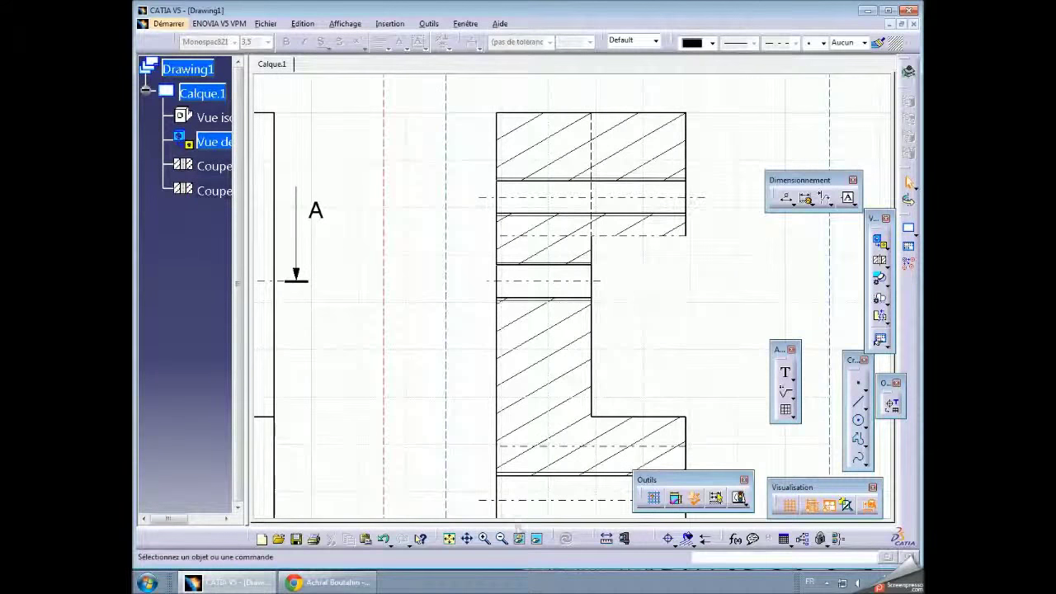
left_click(502, 540)
left_click(501, 541)
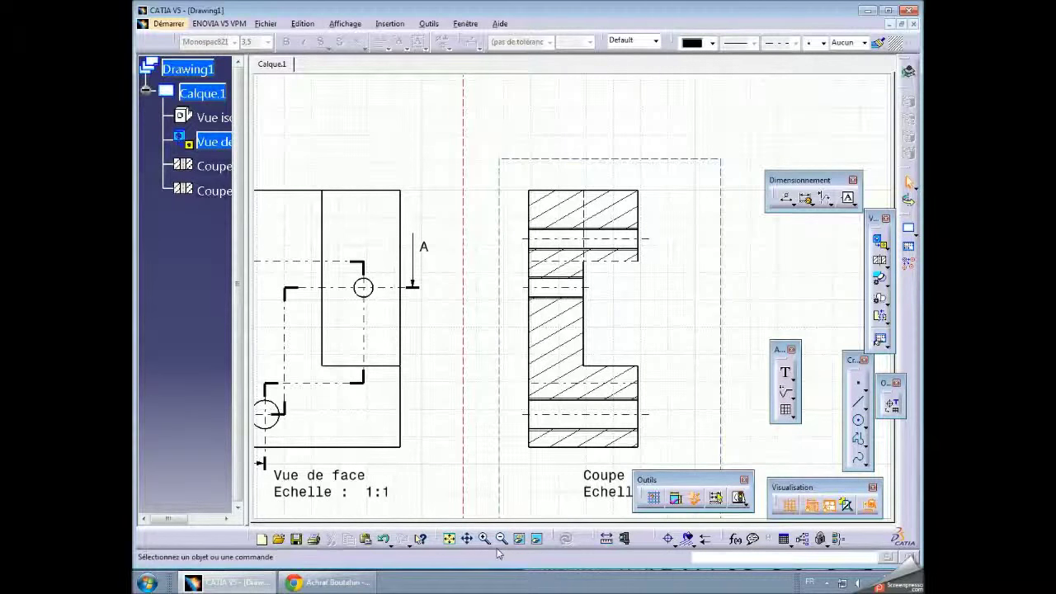
middle_click_drag(474, 403, 492, 302)
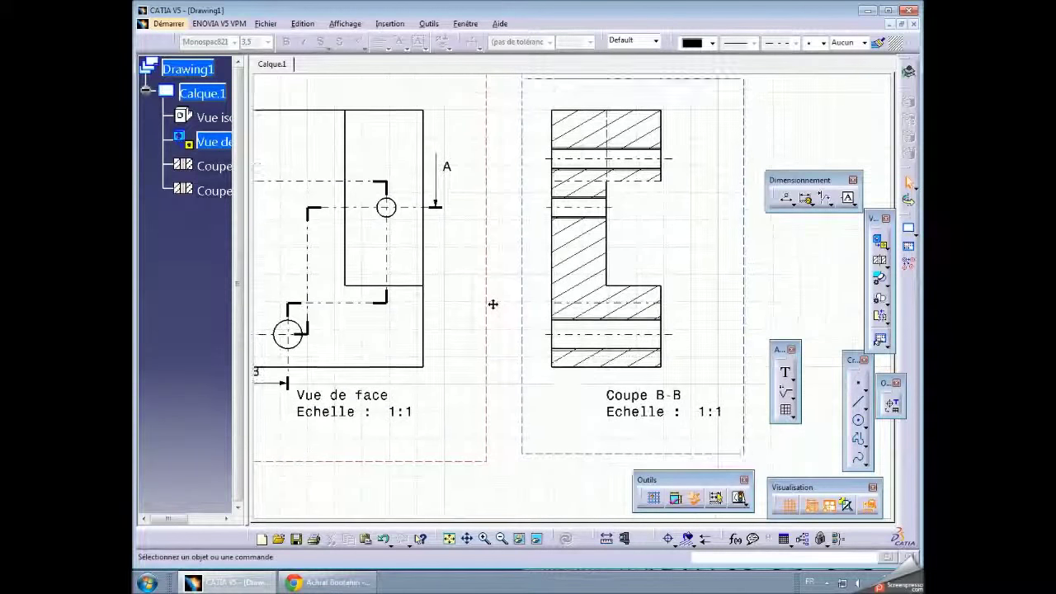
In Save As, create and open a new desktop folder 'TD coupe et section'
left_click(266, 23)
left_click(318, 118)
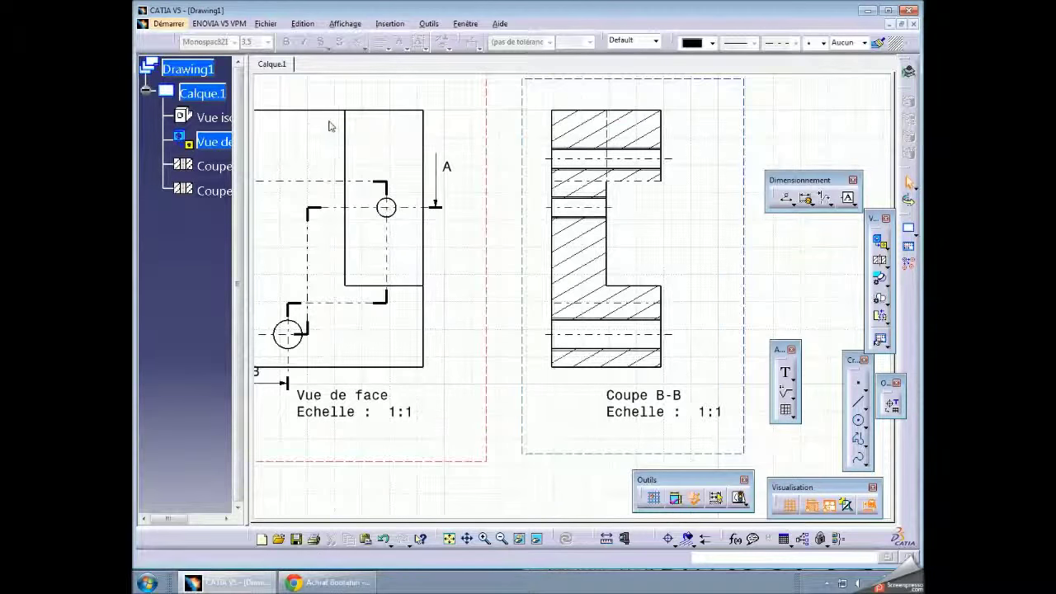
left_click(370, 211)
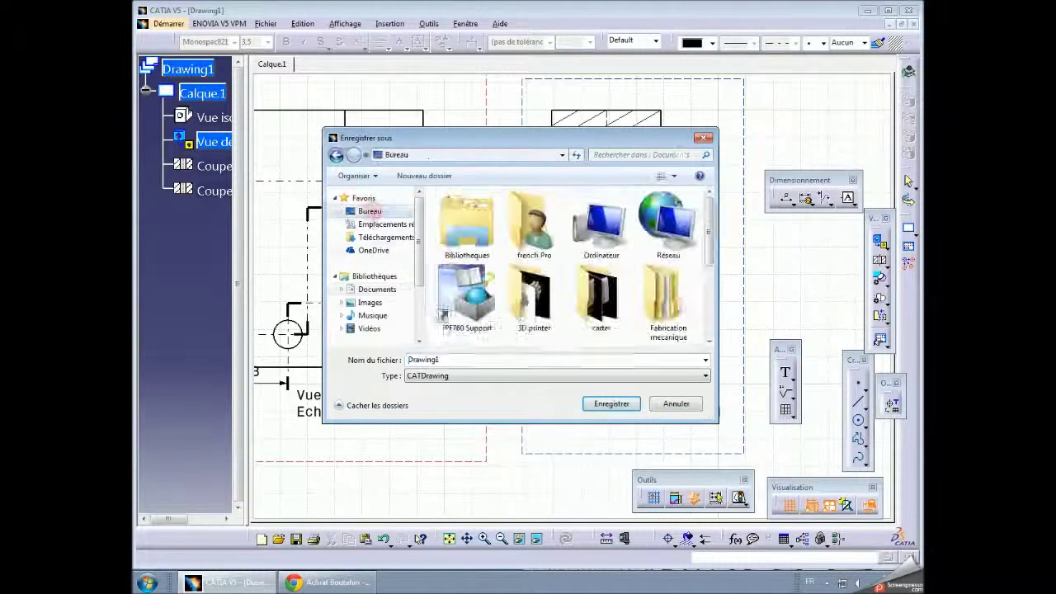
left_click(479, 359)
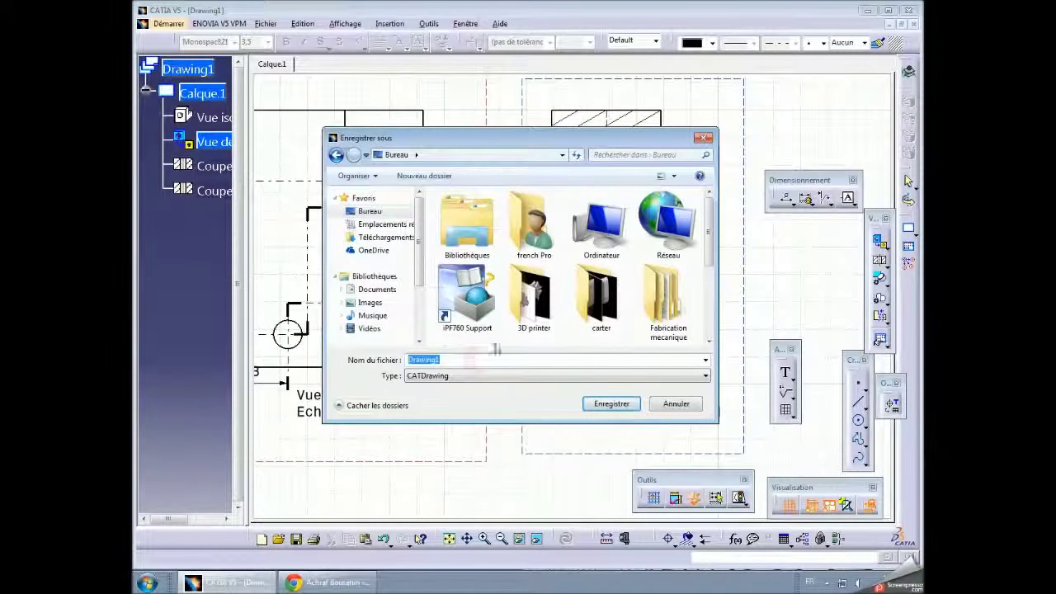
right_click(503, 340)
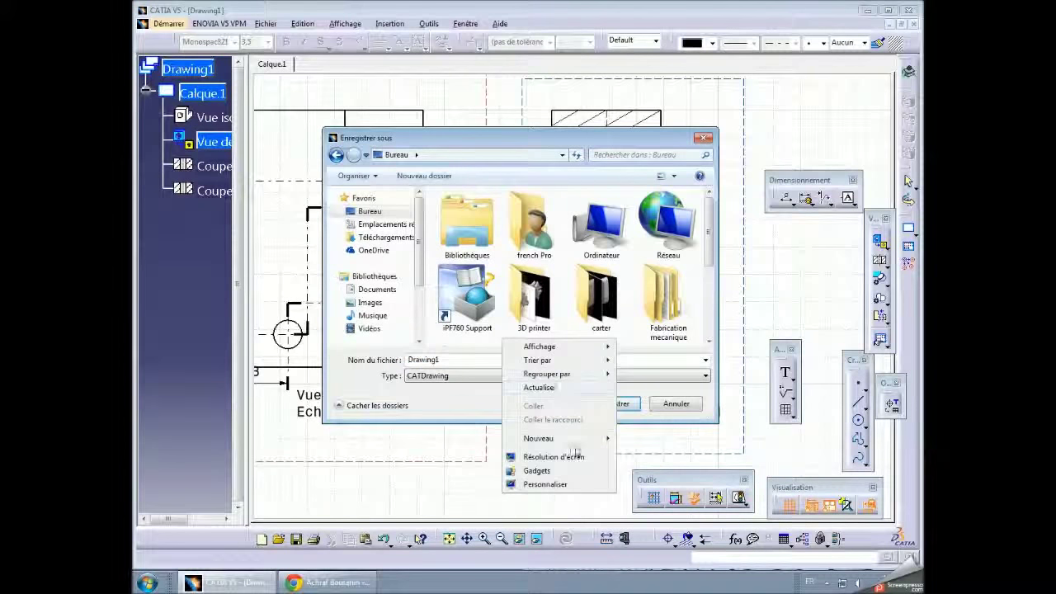
mouse_move(557, 438)
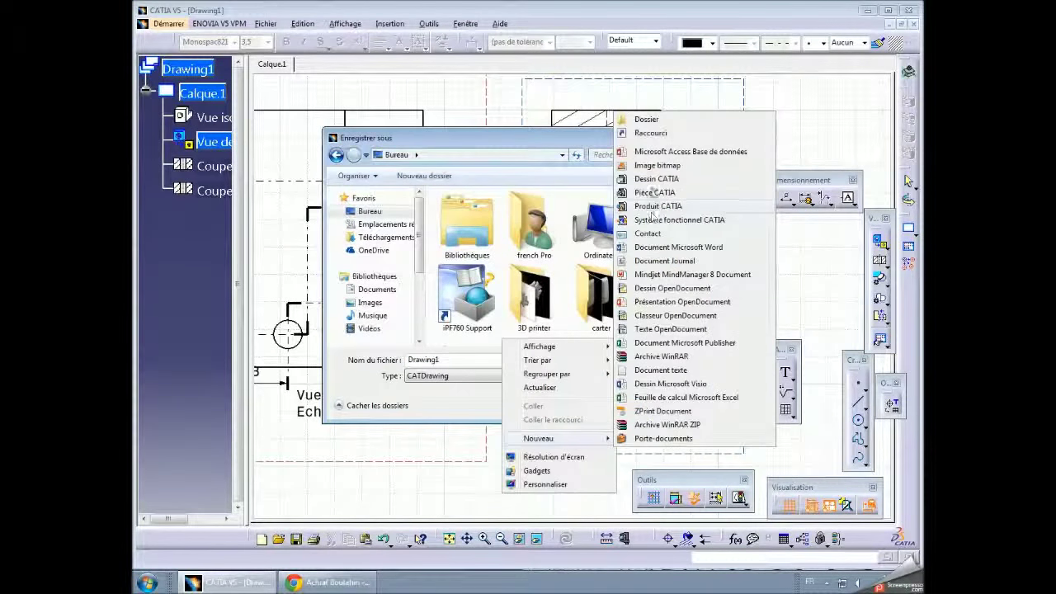
left_click(647, 119)
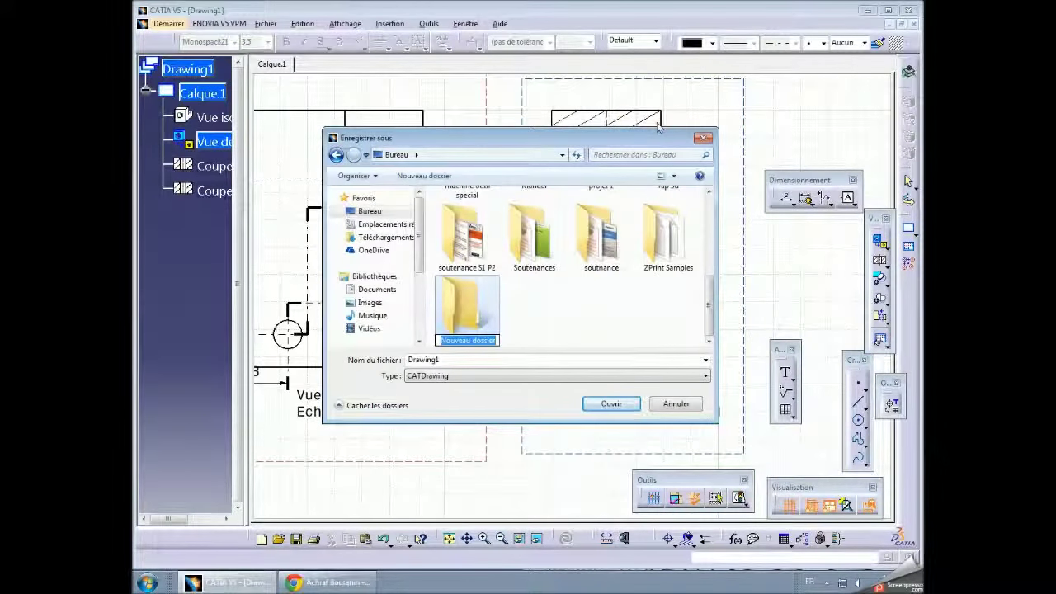
key("BackSpace")
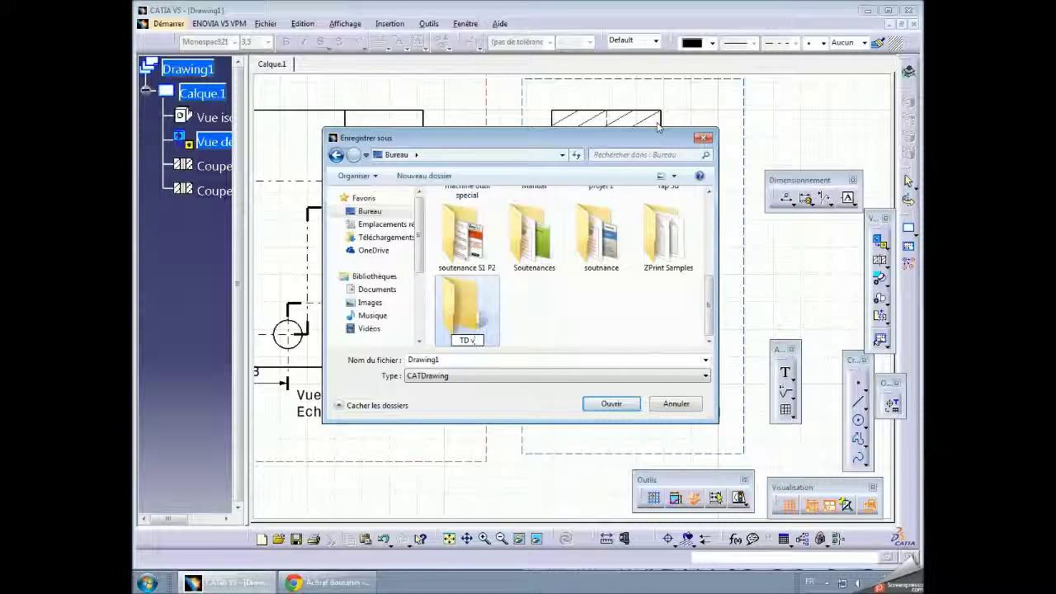
type("section")
key("Return")
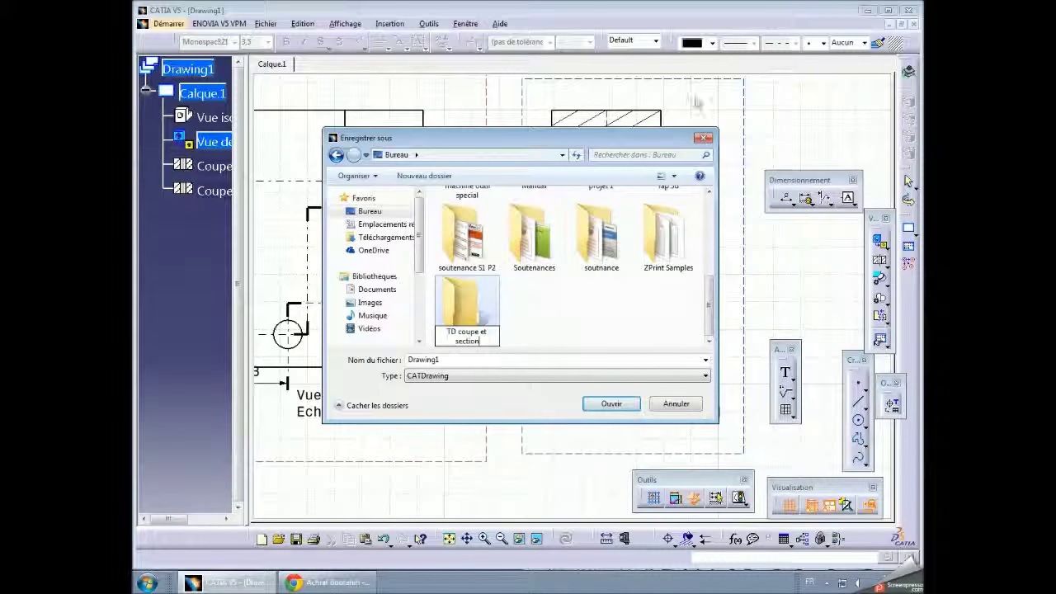
double_click(467, 308)
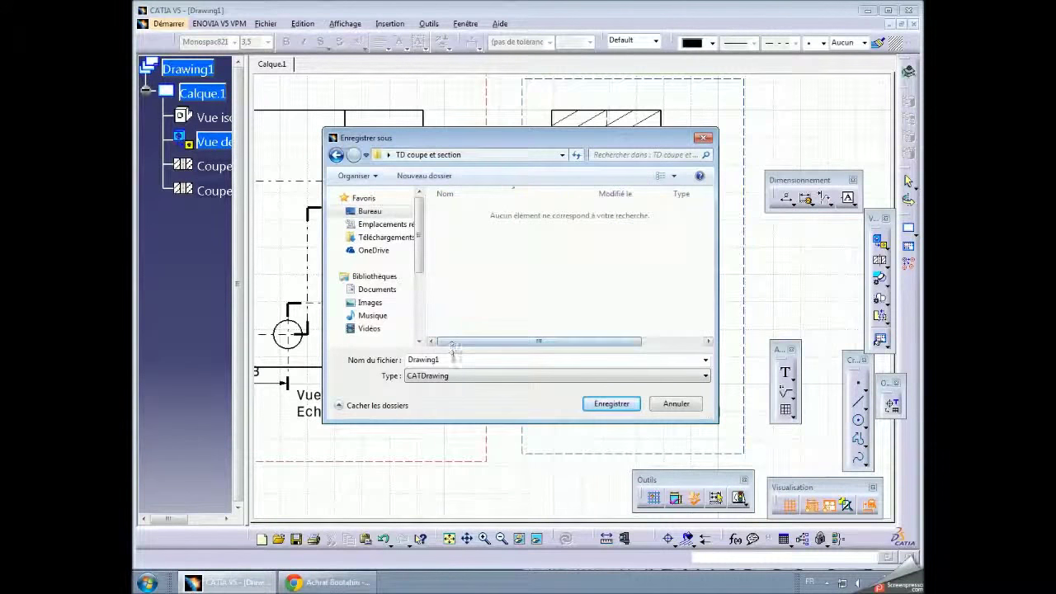
Save the drawing there as A and close it
type("A")
left_click(609, 404)
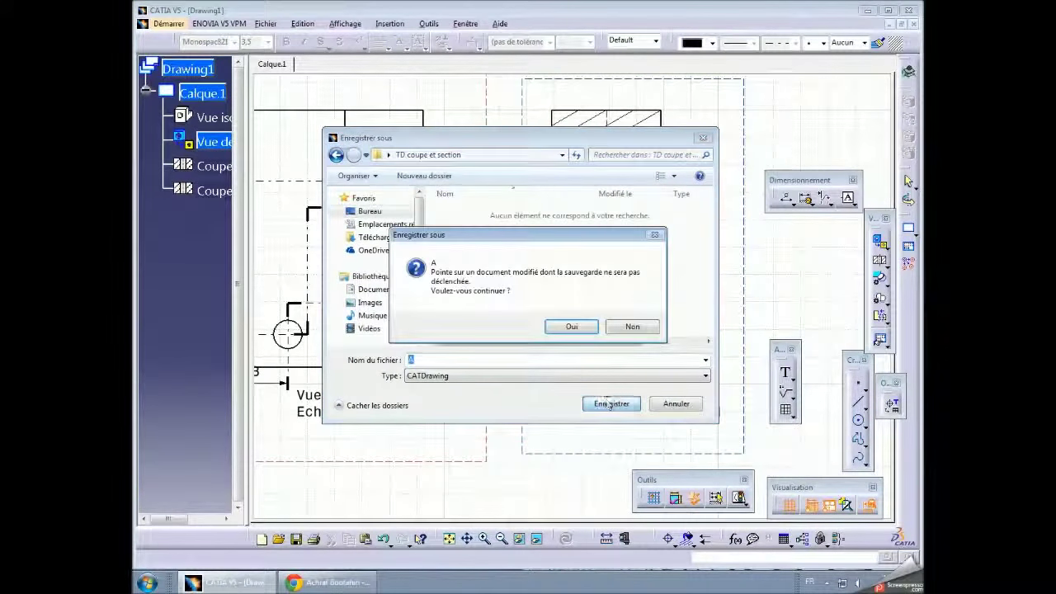
left_click(571, 326)
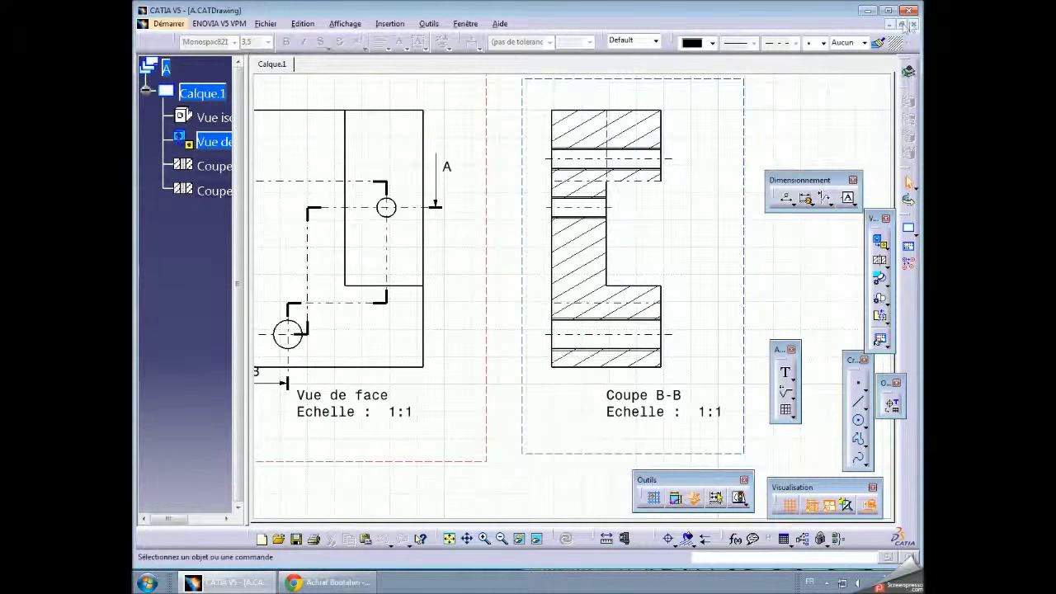
left_click(913, 24)
left_click(582, 326)
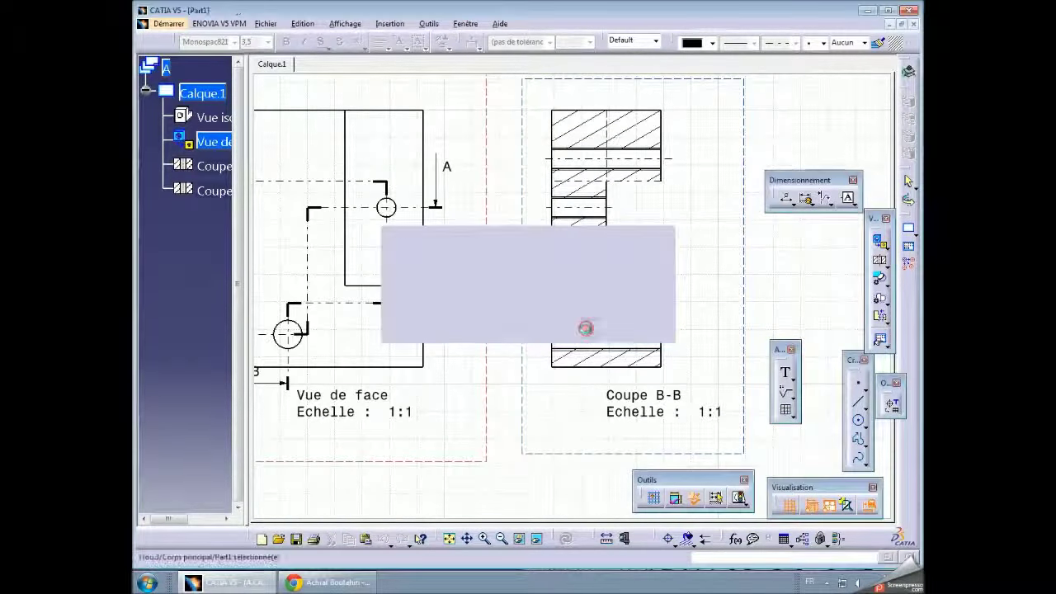
Save the part as A.CATPart and close it
left_click(273, 28)
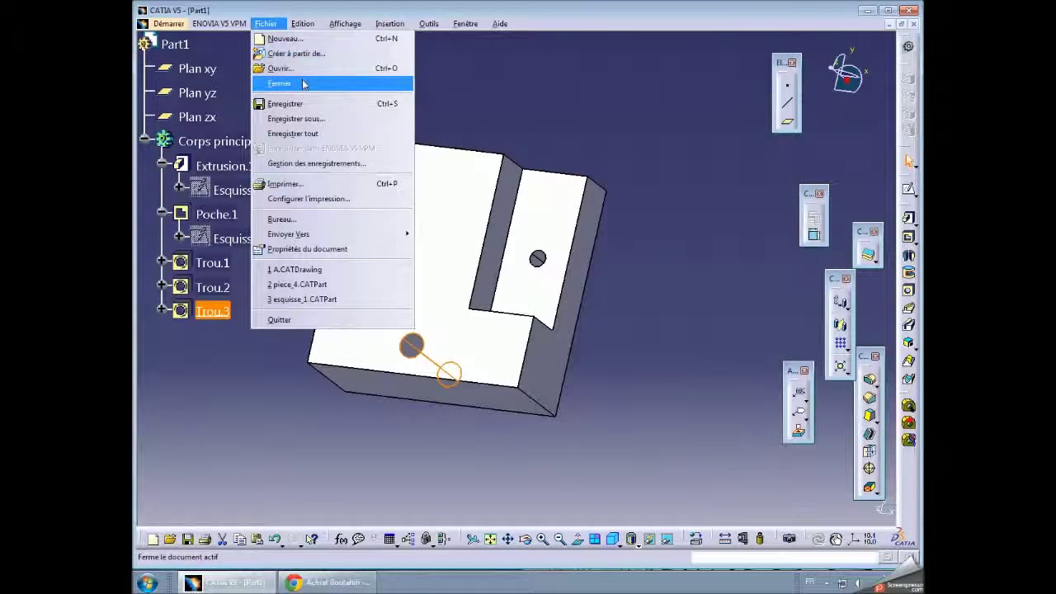
left_click(336, 126)
type("A")
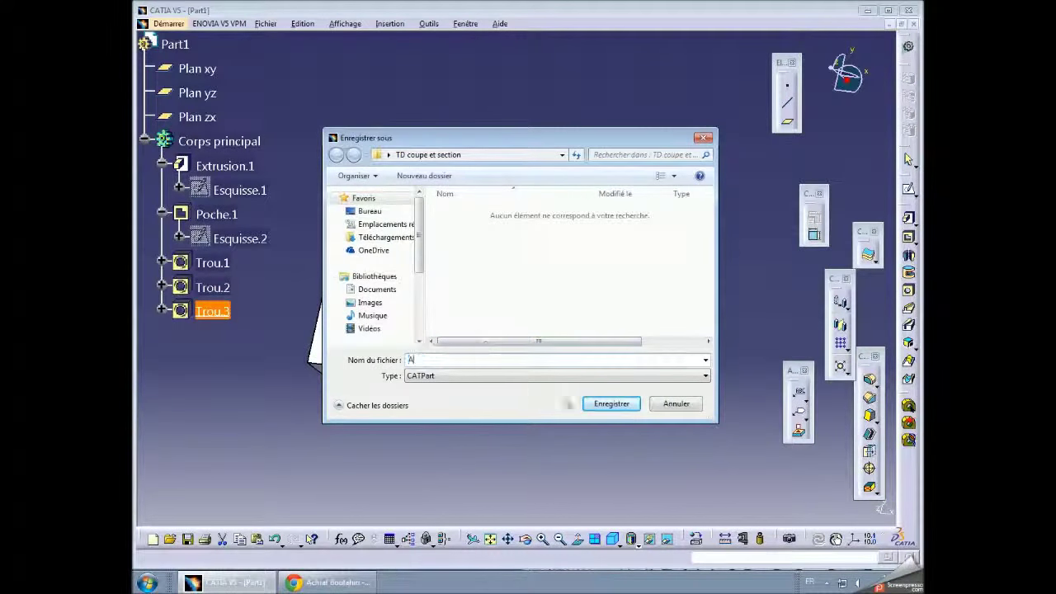
left_click(611, 403)
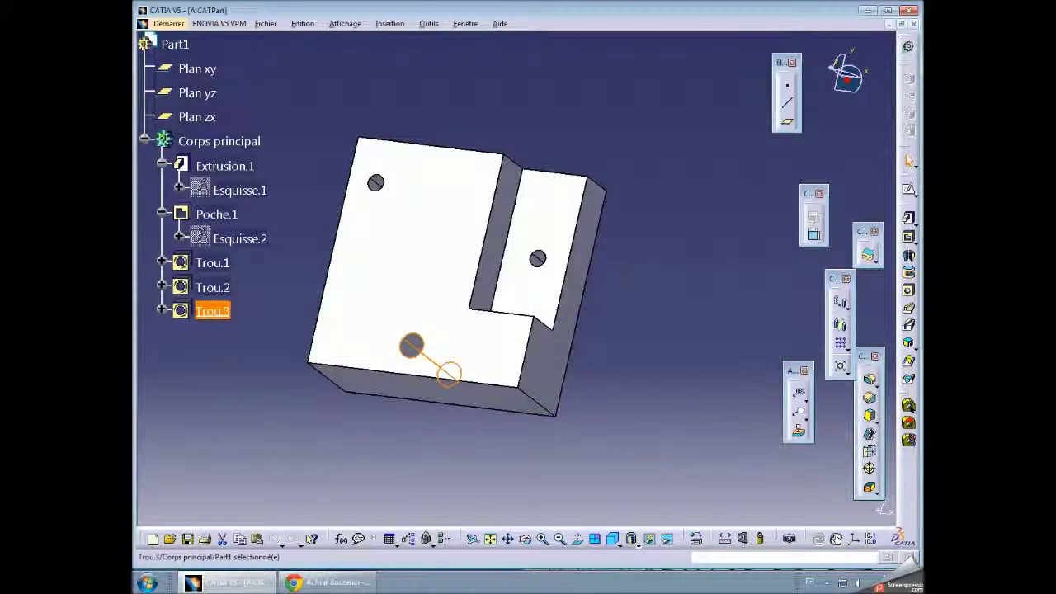
left_click(912, 23)
Create a new Part Design document Part1 and start a sketch on Plan xy
left_click(168, 26)
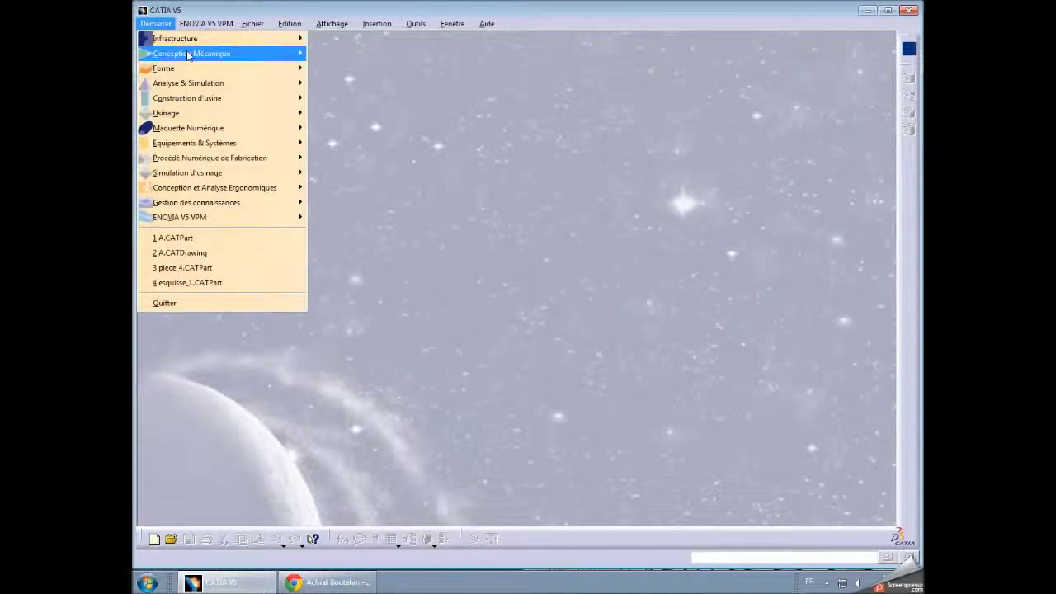
left_click(361, 54)
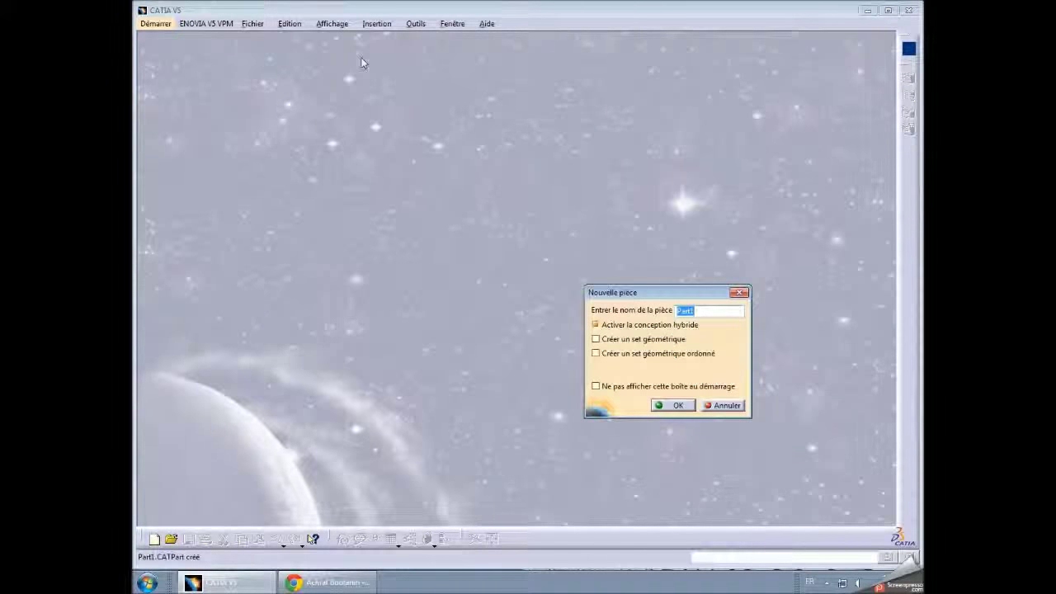
left_click(671, 405)
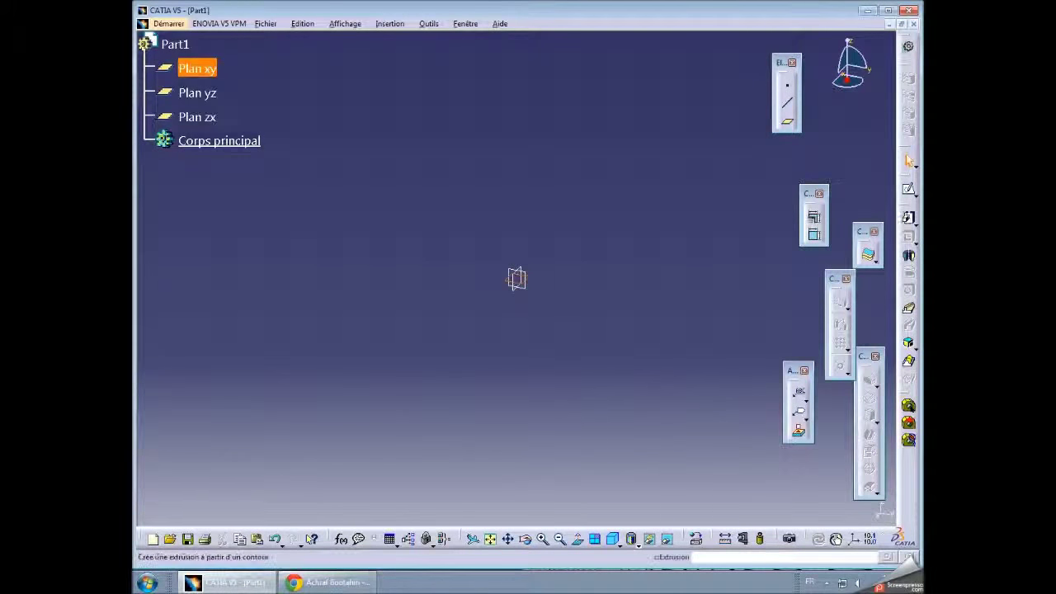
left_click(908, 190)
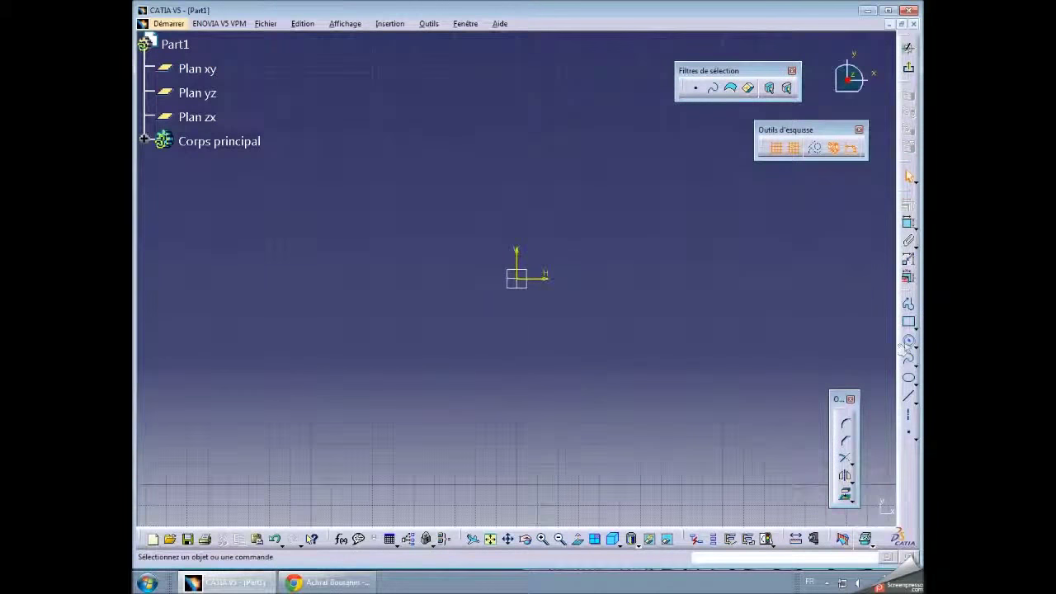
Sketch two concentric circles centred at the origin, then exit the sketch
left_click(908, 340)
left_click(516, 278)
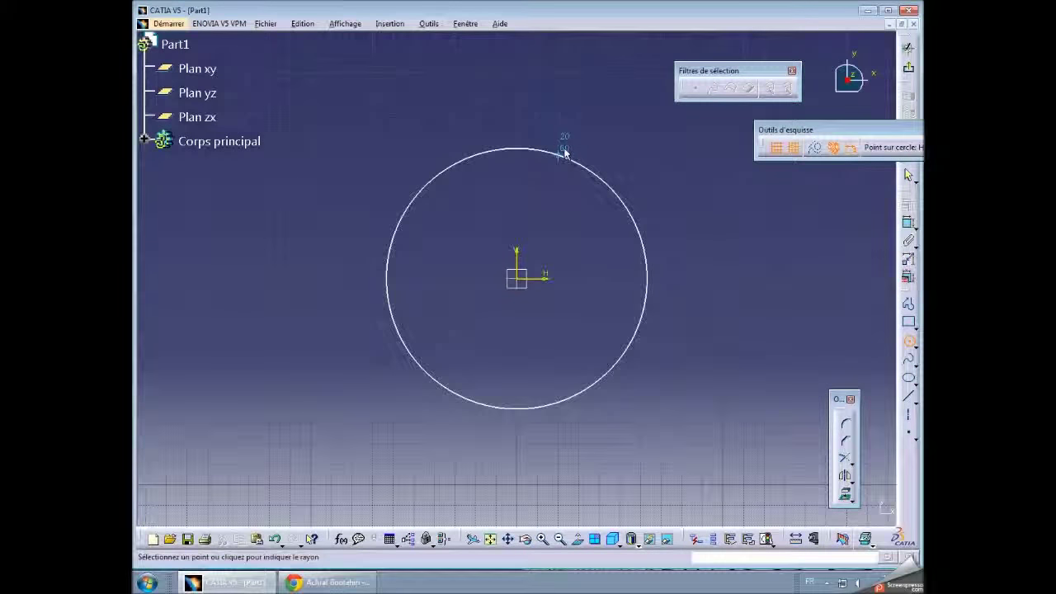
left_click(564, 148)
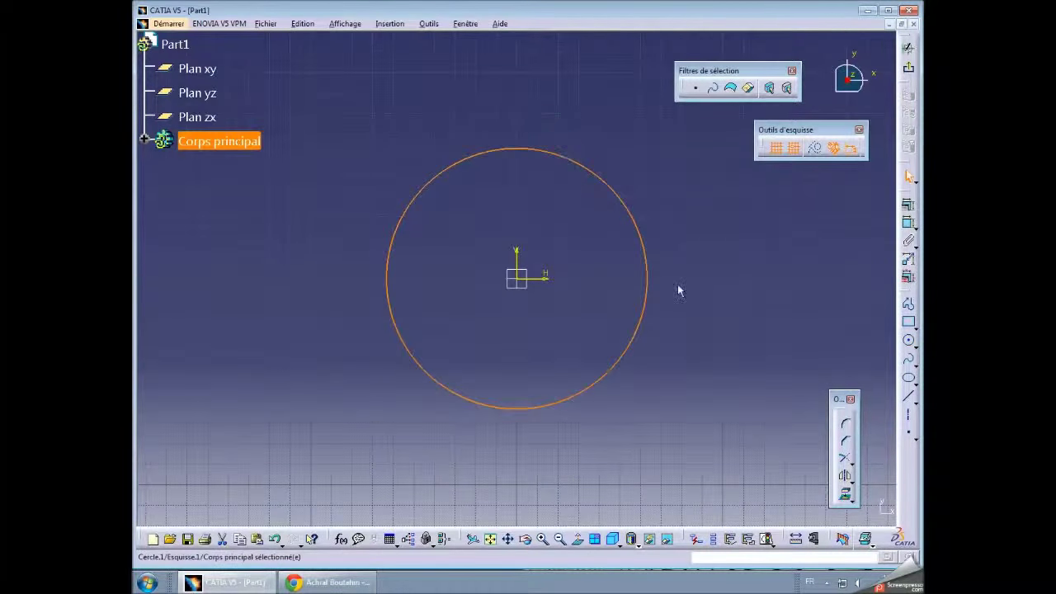
left_click(908, 341)
left_click(519, 281)
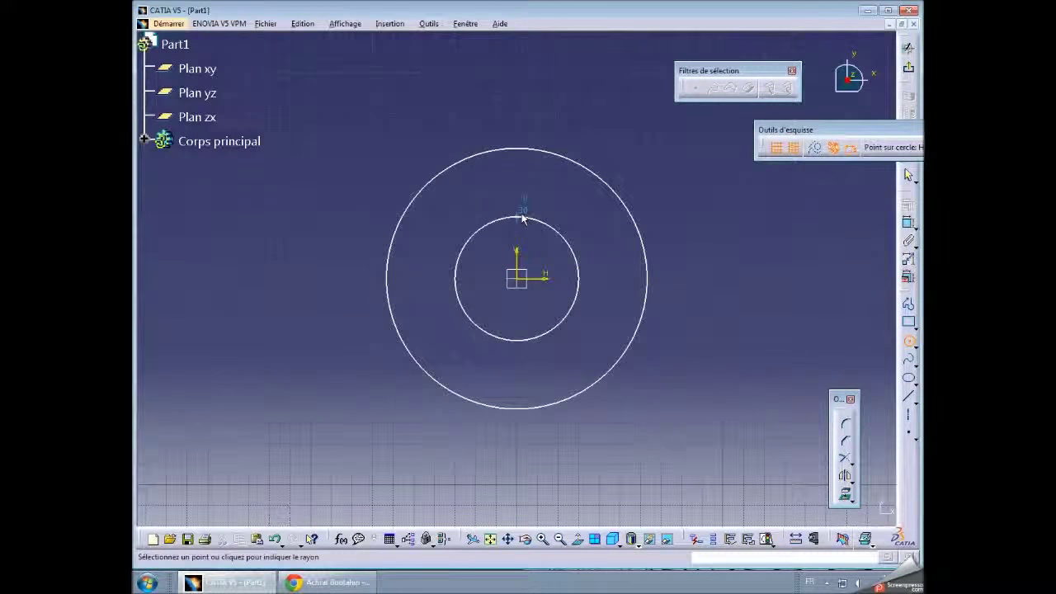
left_click(522, 218)
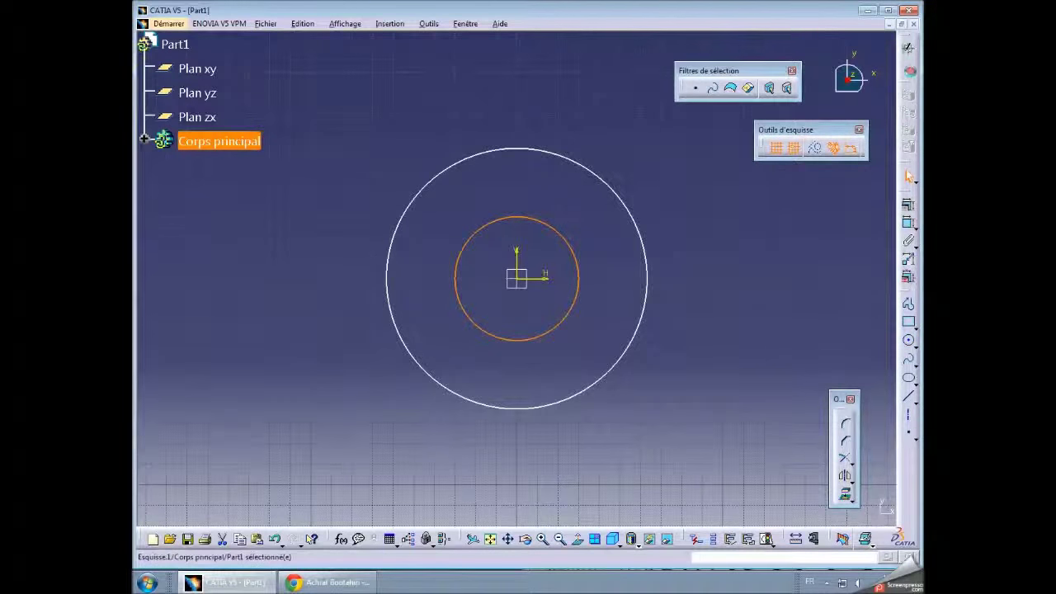
left_click(909, 47)
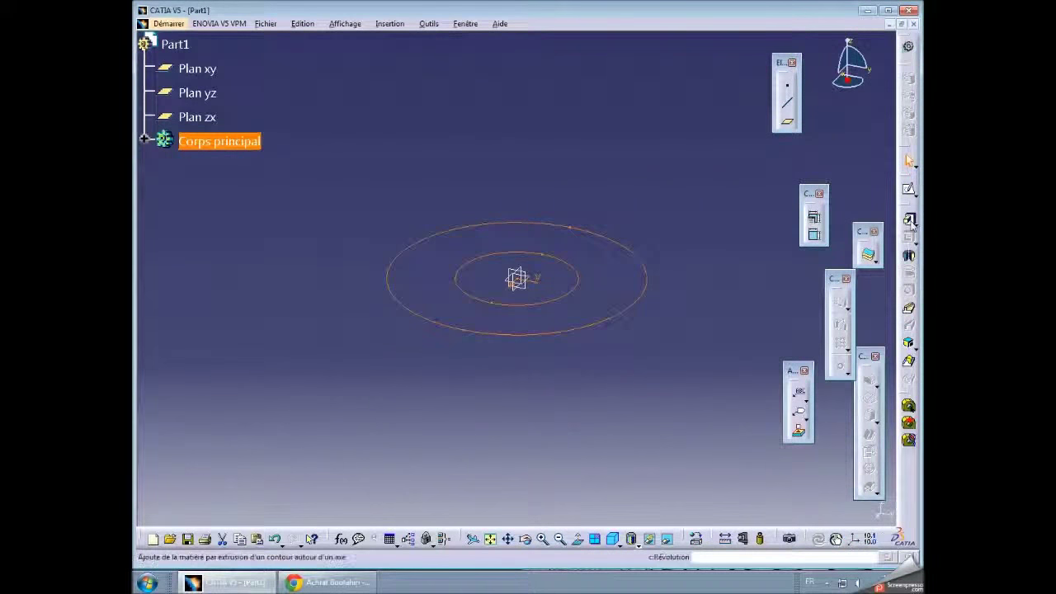
Pad the two-circle sketch 30 mm into a hollow ring solid
left_click(910, 219)
type("30")
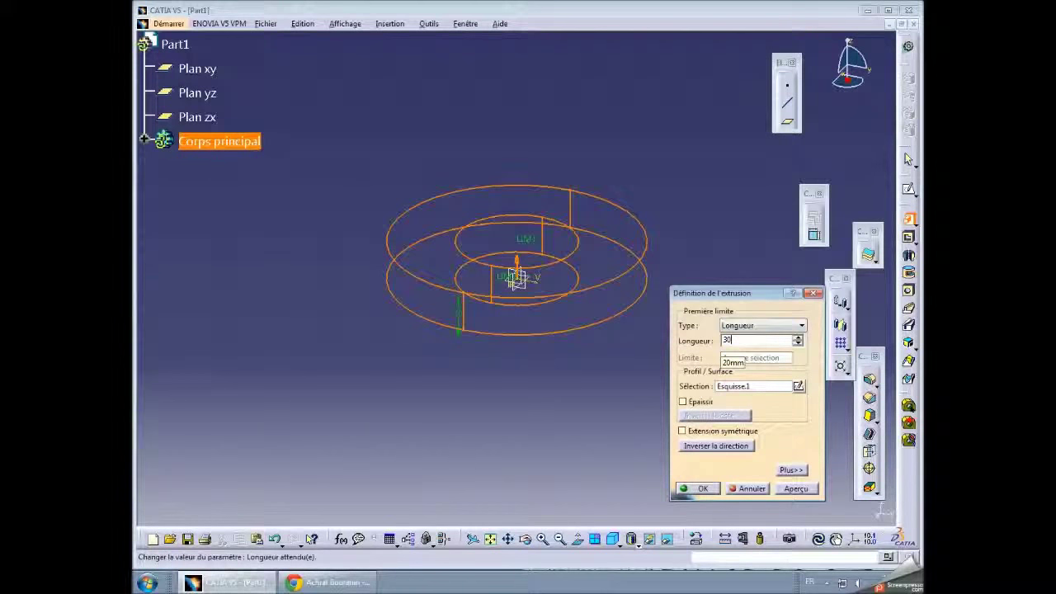
left_click(807, 494)
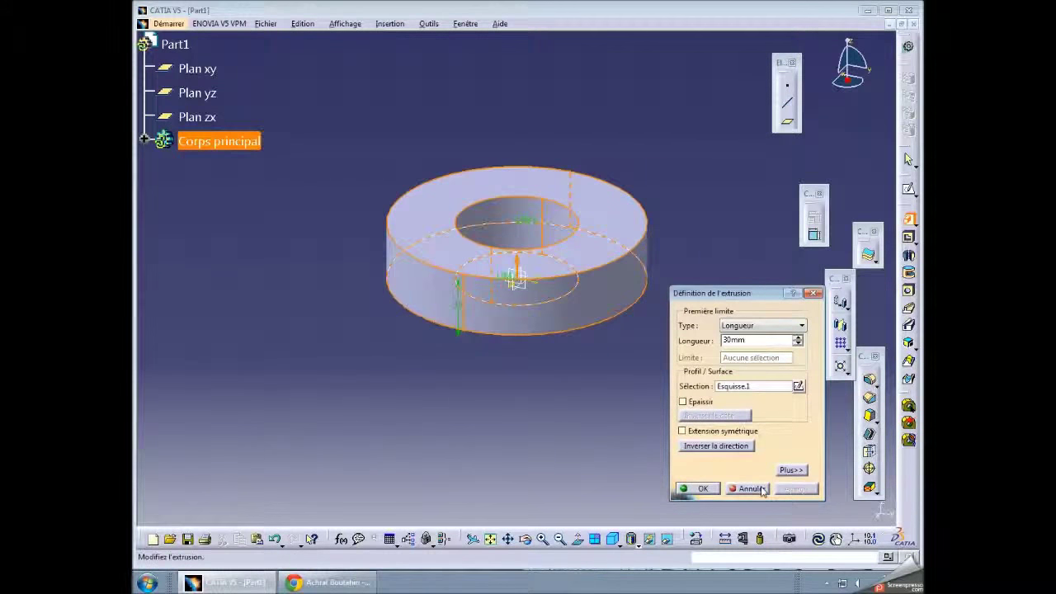
left_click(750, 340)
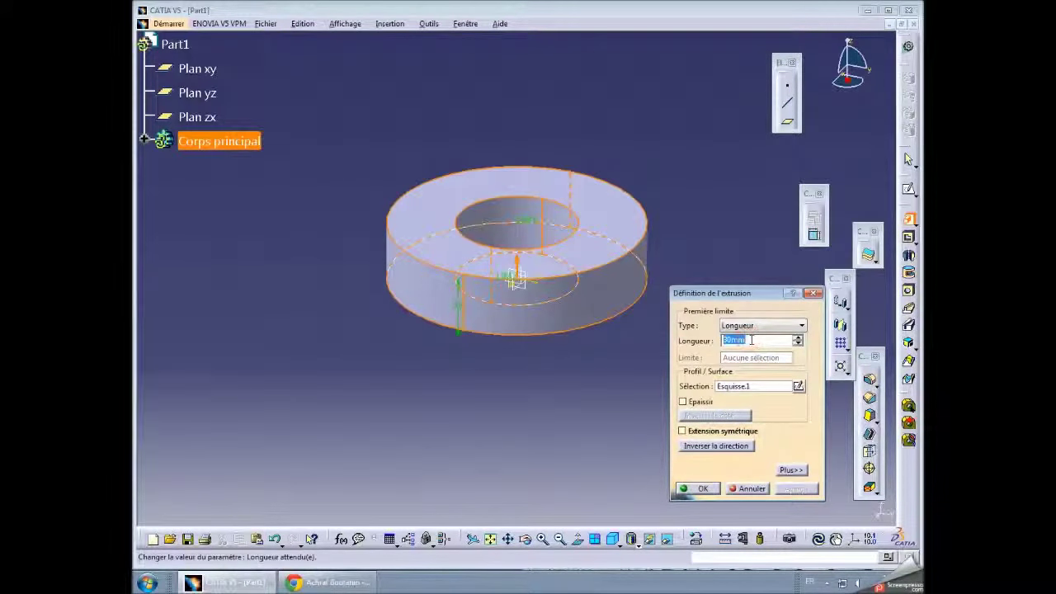
type("40")
left_click(697, 489)
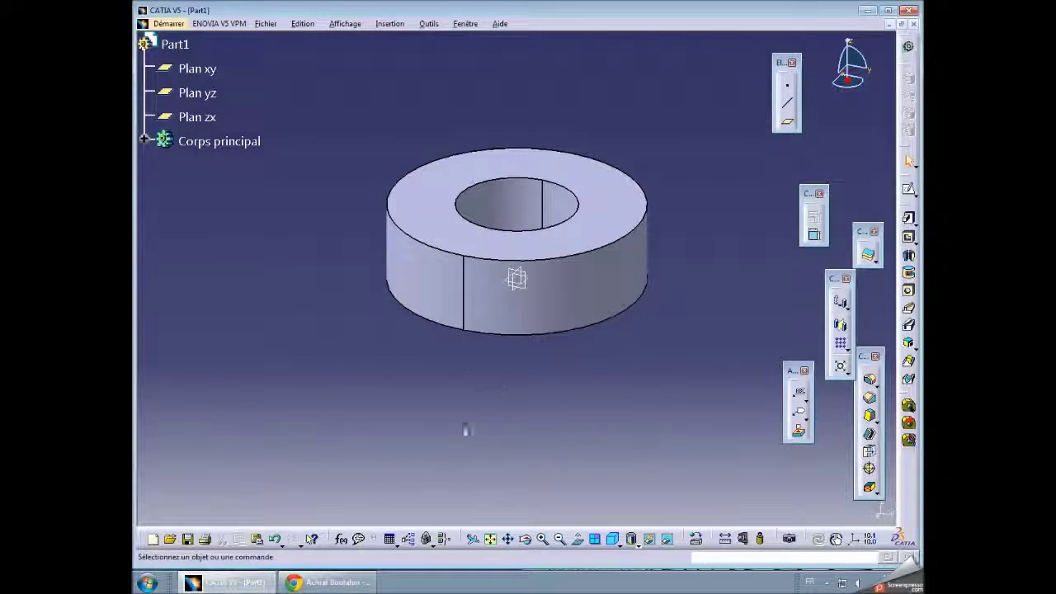
mouse_move(339, 366)
middle_mouse_down()
mouse_move(625, 497)
mouse_move(637, 429)
mouse_move(641, 462)
mouse_move(702, 420)
middle_mouse_up()
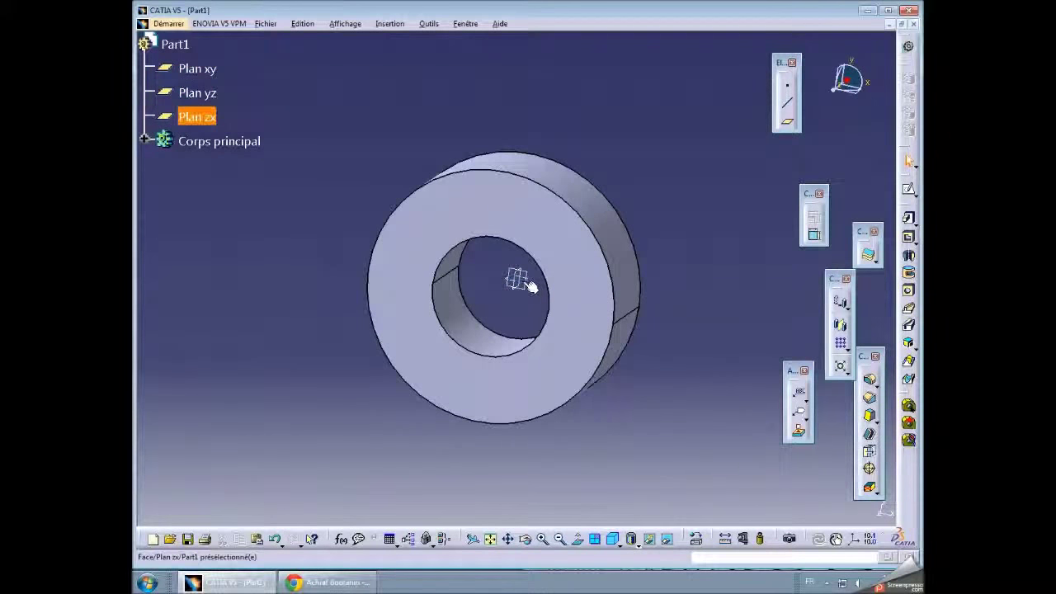
Turn the view to face the ring's circular face, then minimize and restore the CATIA window
left_click(788, 123)
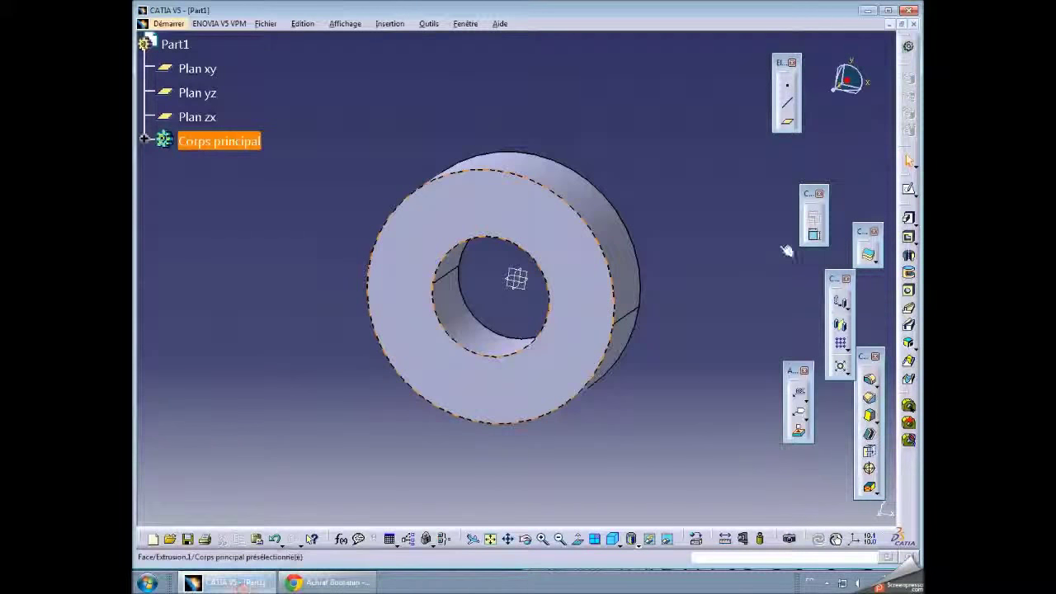
key("super+d")
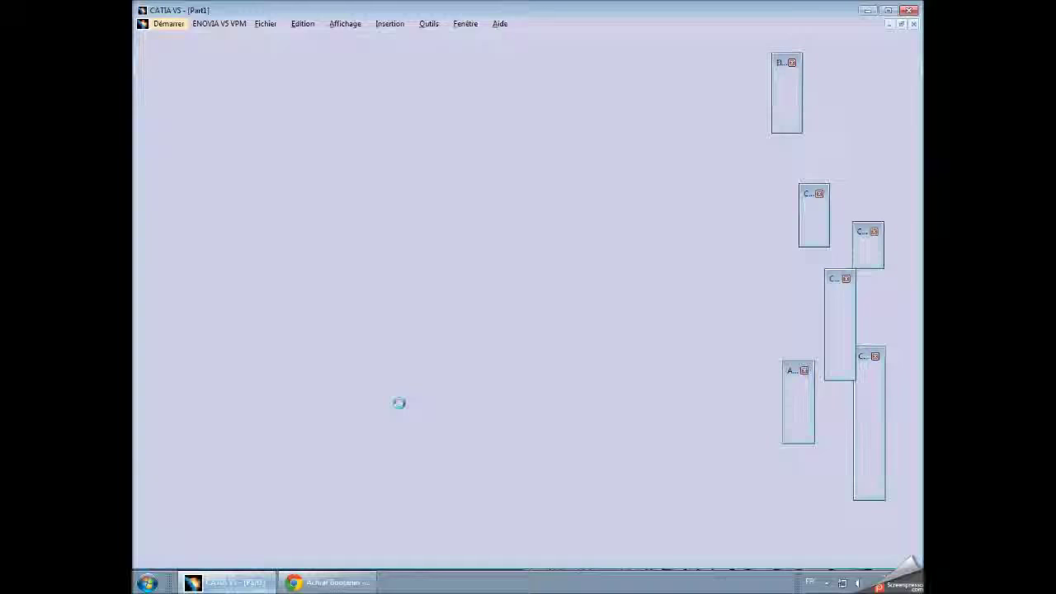
left_click(231, 582)
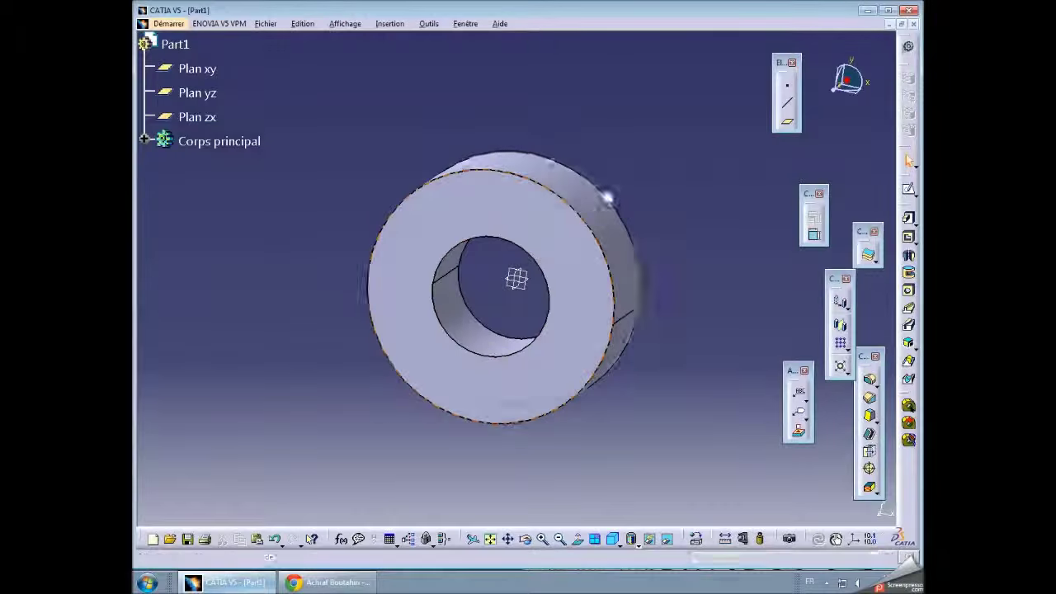
Abandon a plane referenced on Plan zx and expand the tree to show Extrusion.1 and Esquisse.1
left_click(787, 121)
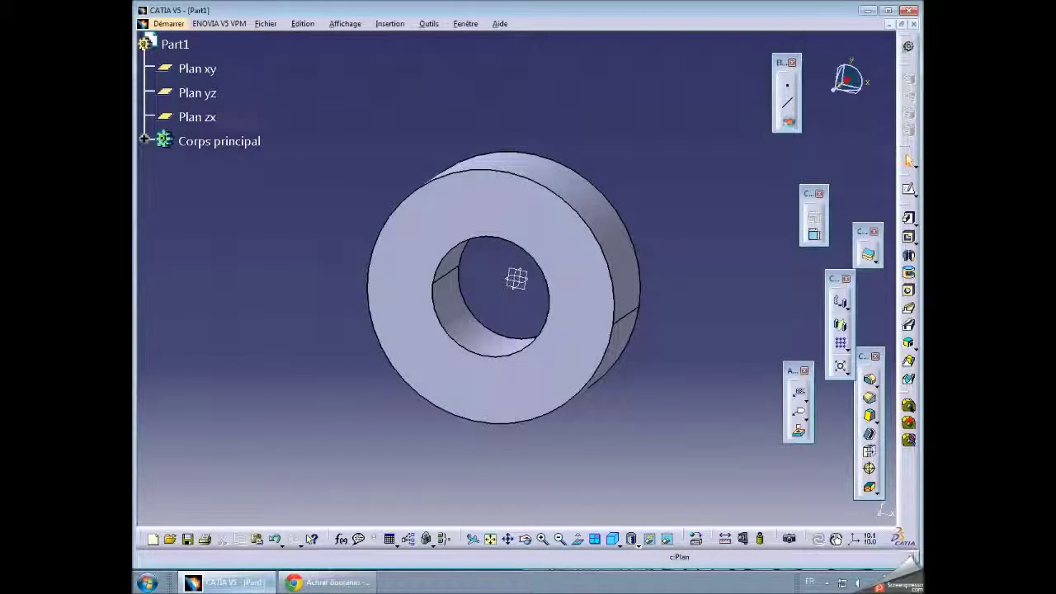
left_click(517, 279)
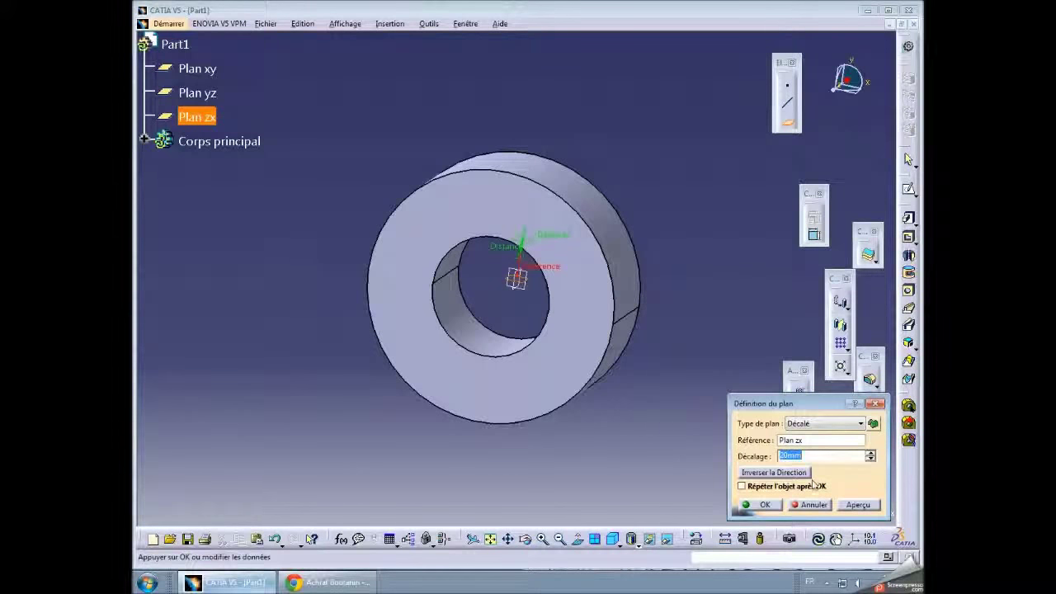
left_click(876, 403)
left_click(144, 141)
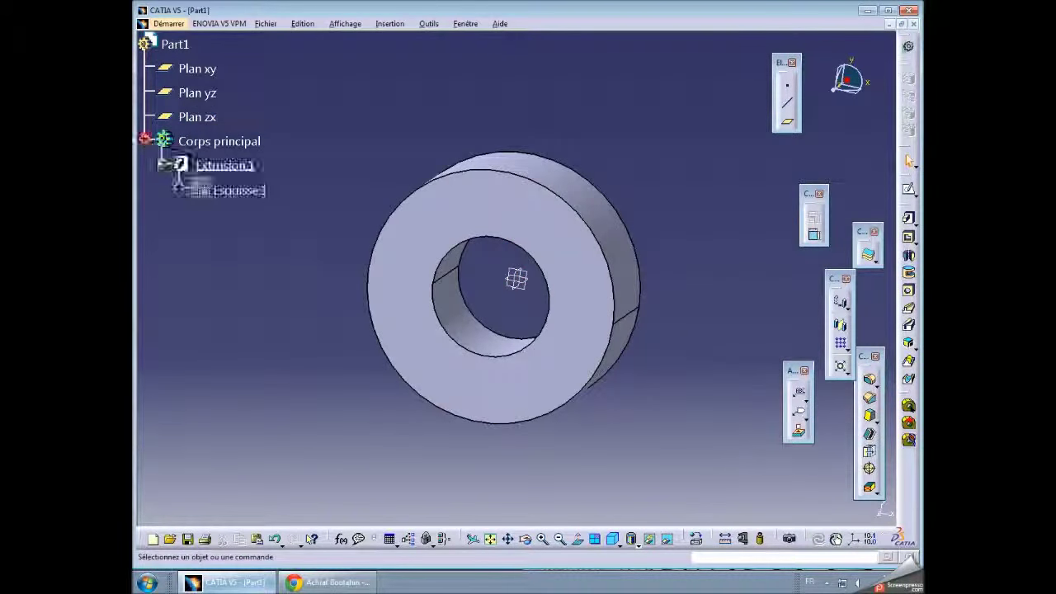
Give Esquisse.1's outer circle a 60 mm diameter constraint and rebuild the ring
double_click(239, 189)
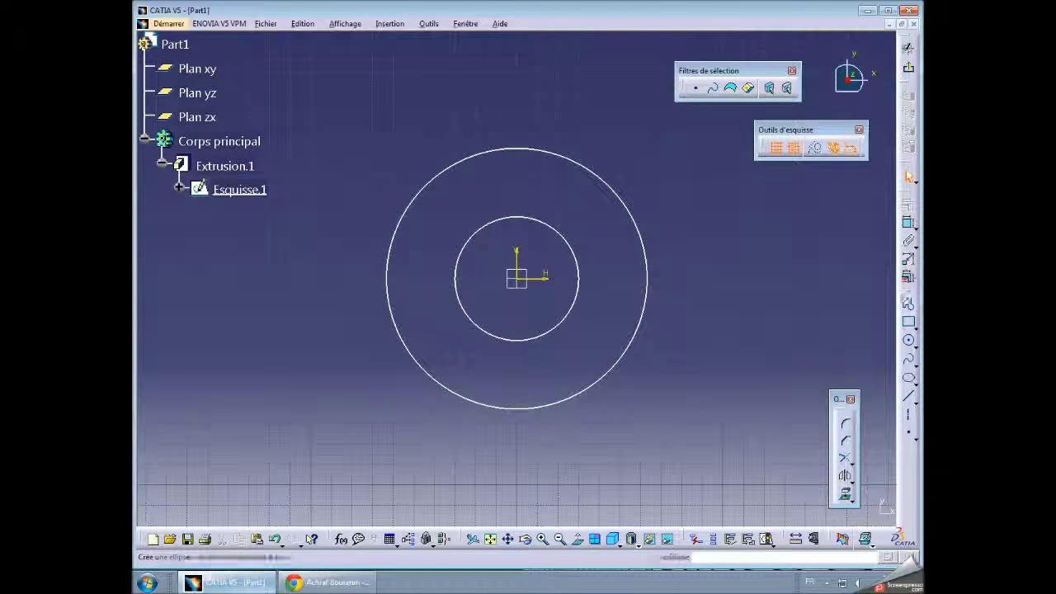
left_click(908, 223)
left_click(569, 243)
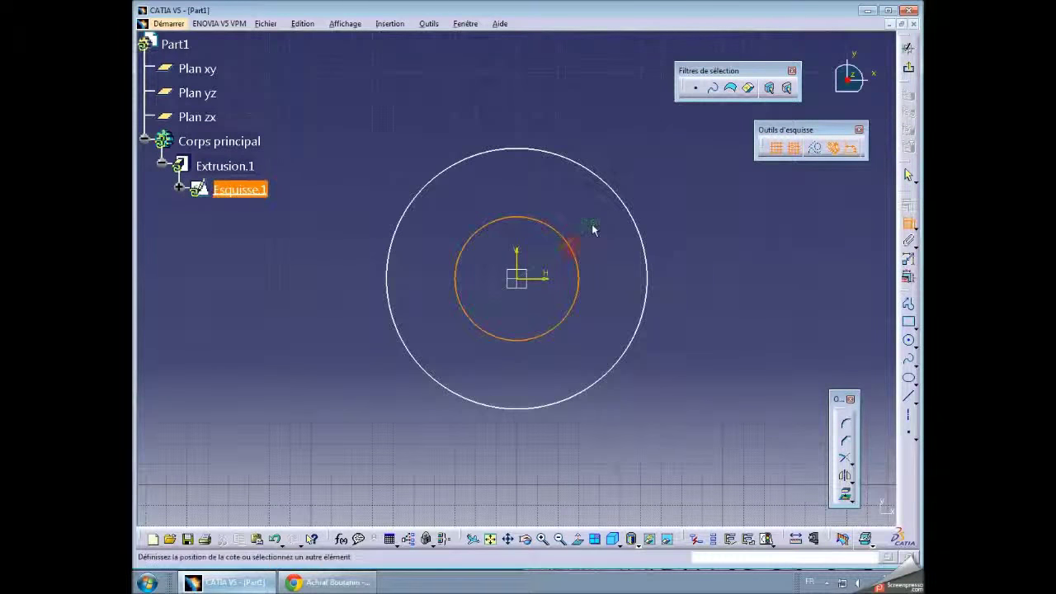
left_click(647, 245)
left_click(599, 118)
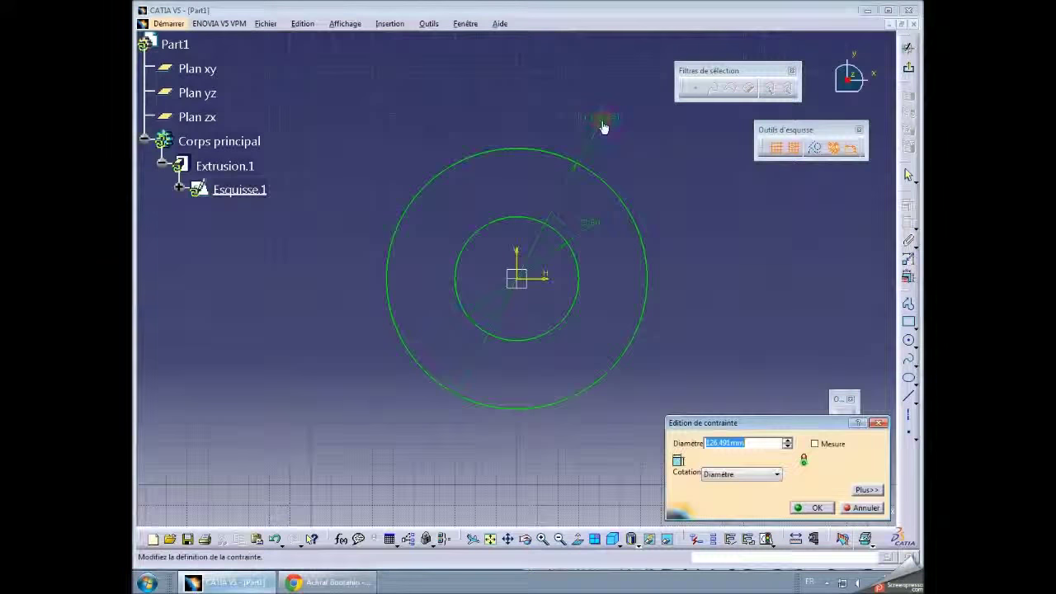
type("60")
key("Return")
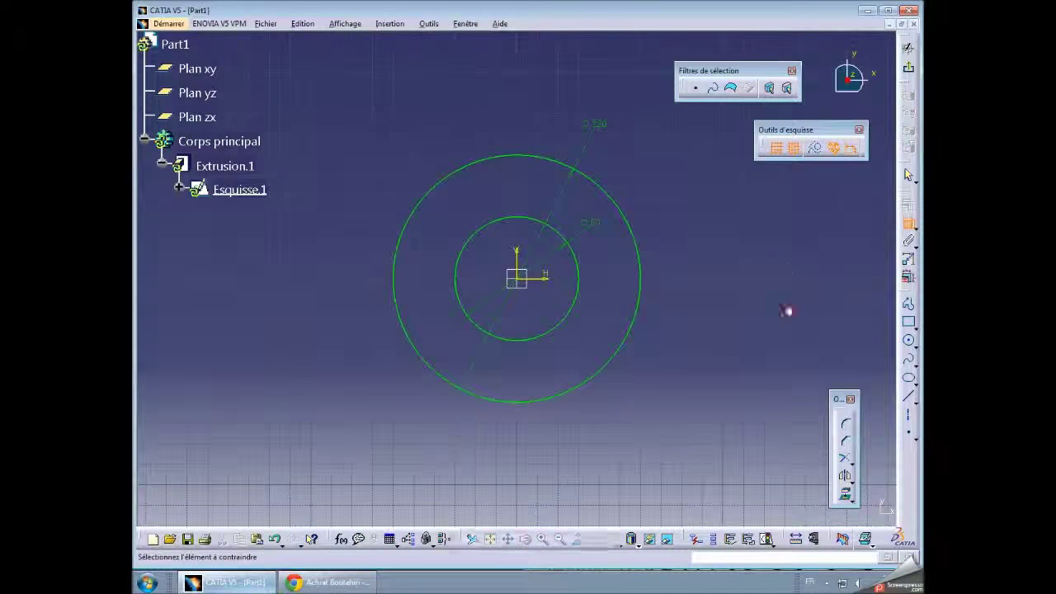
left_click(908, 47)
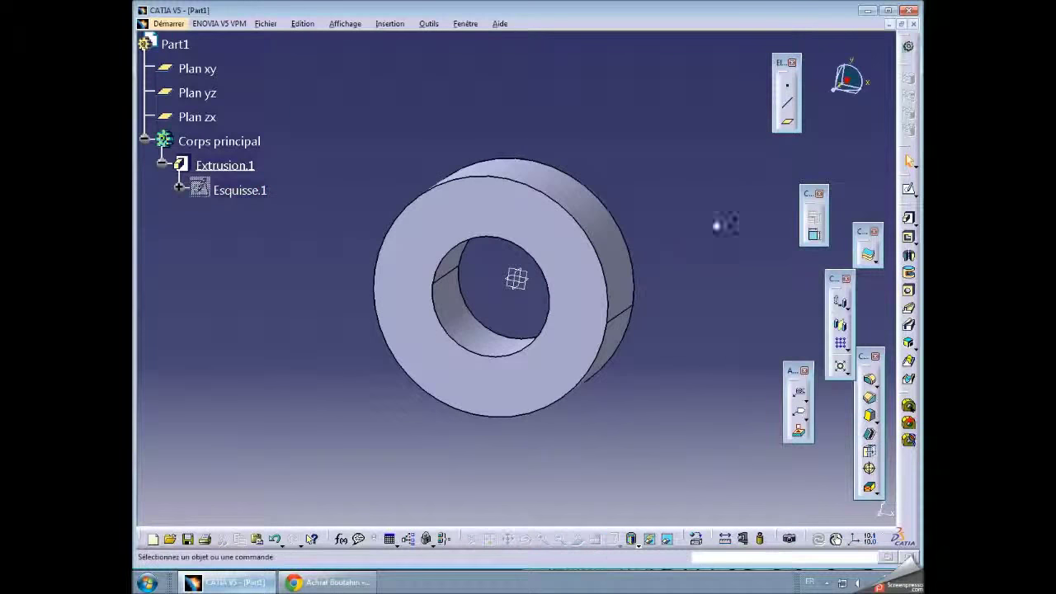
left_click(787, 121)
Create Plan.1 offset 60 mm from Plan zx at the ring's rim
left_click(516, 279)
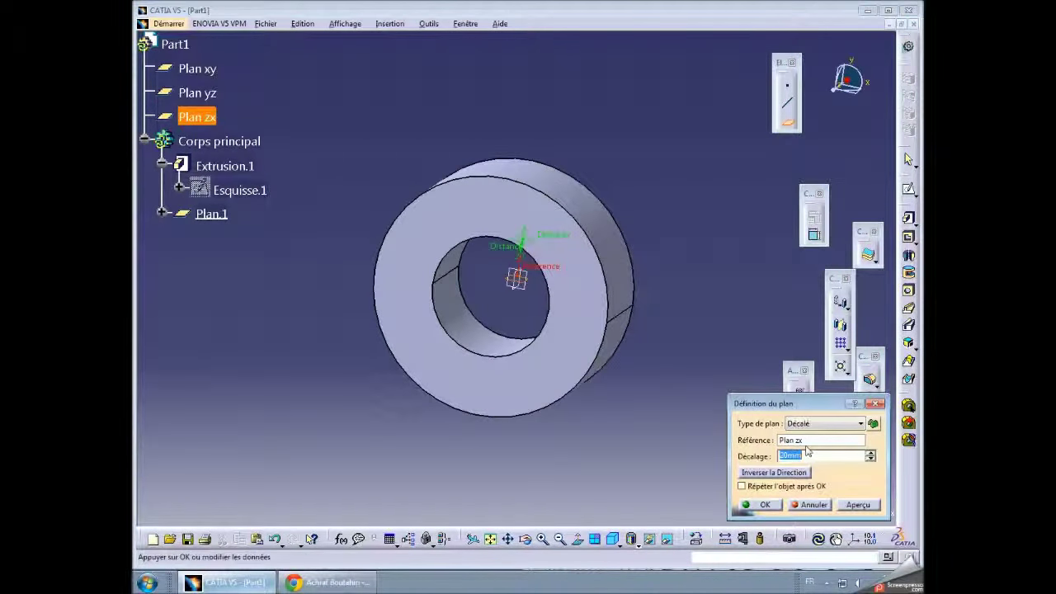
type("60")
left_click(858, 504)
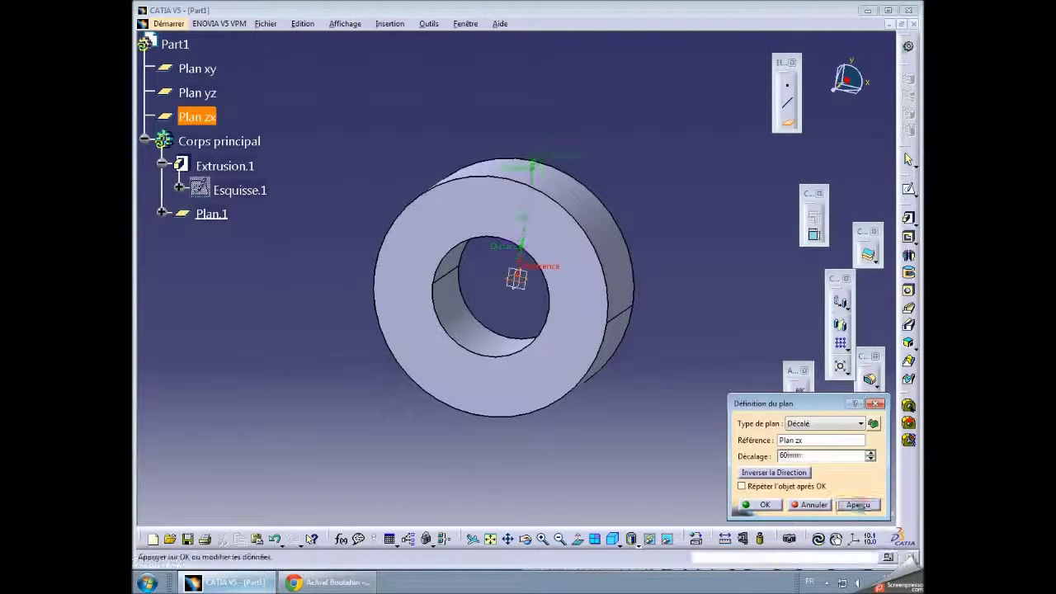
left_click(765, 505)
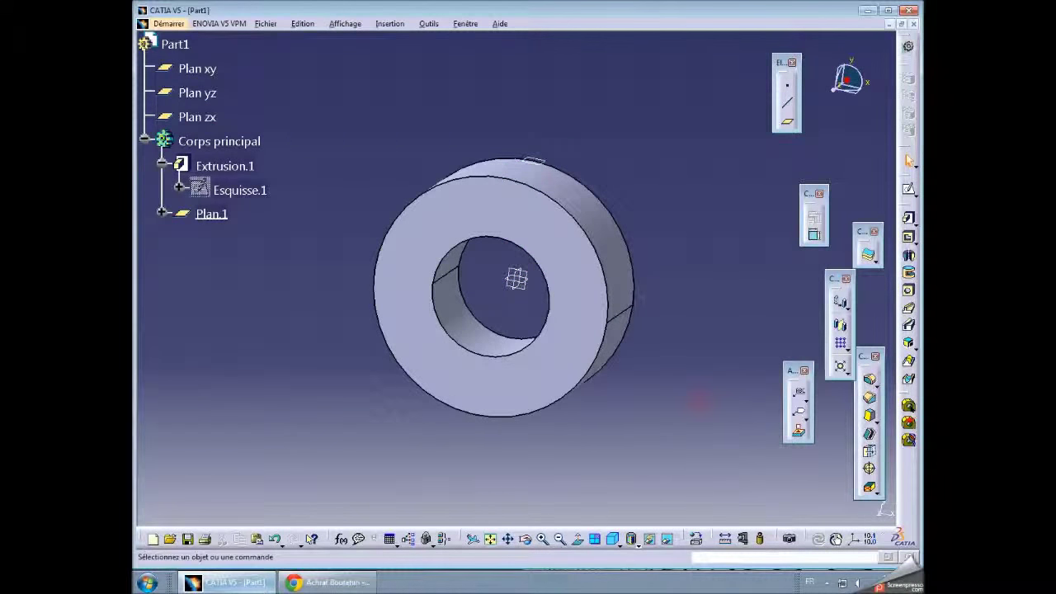
mouse_move(576, 466)
middle_mouse_down()
mouse_move(175, 97)
mouse_move(376, 397)
mouse_move(359, 358)
mouse_move(259, 346)
middle_mouse_up()
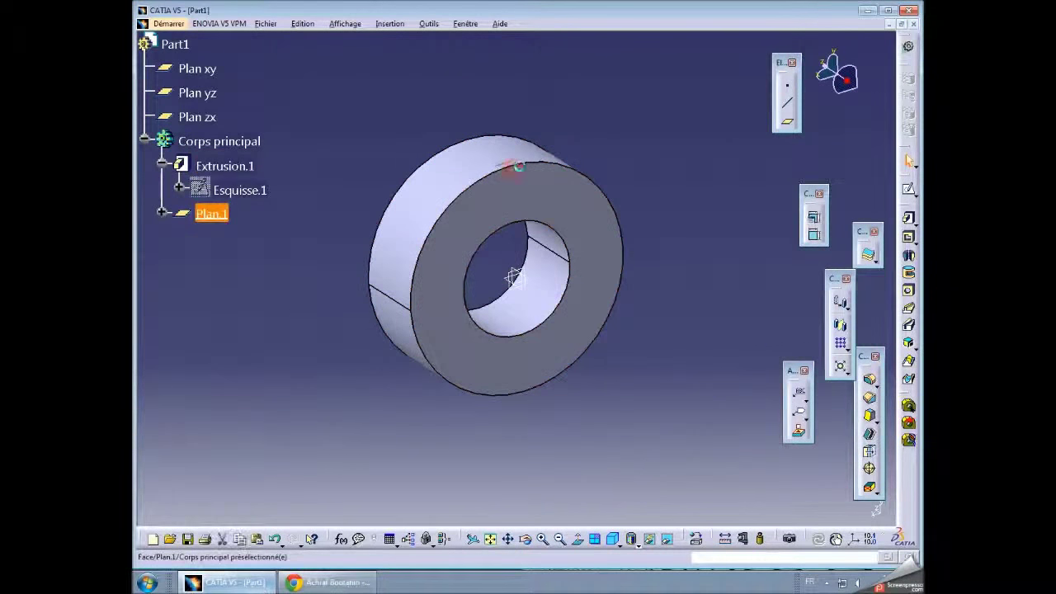
left_click(908, 189)
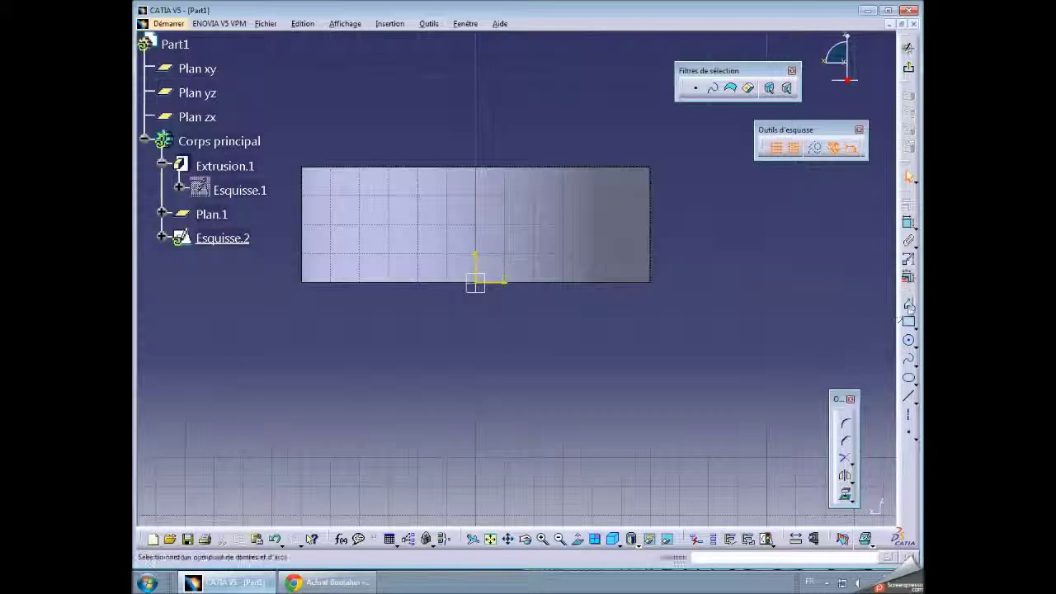
Draw a small rectangle in Esquisse.2 and turn off grid snapping
left_click(907, 321)
left_click(446, 196)
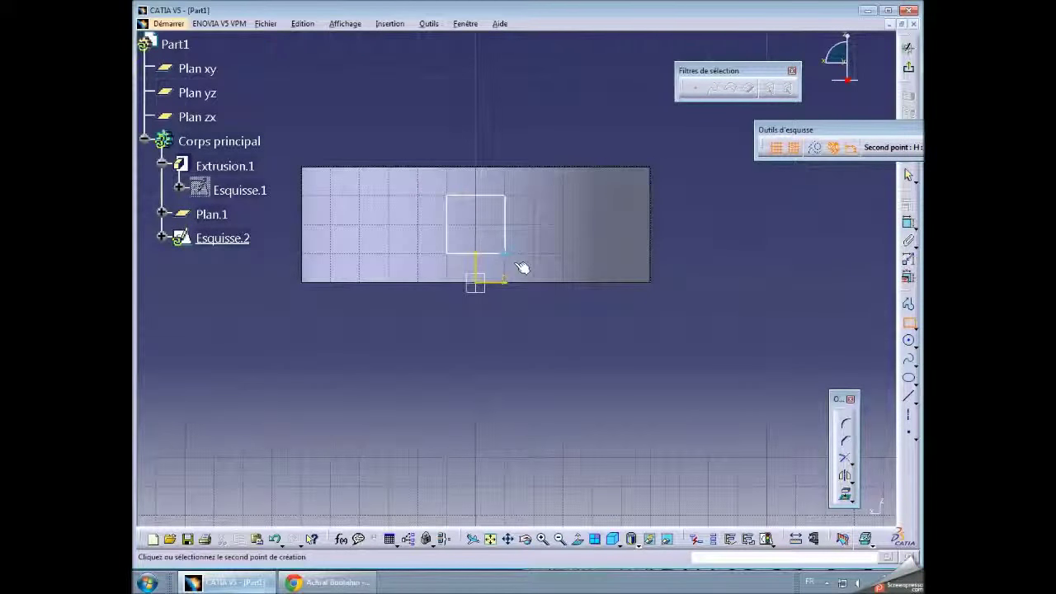
left_click(507, 258)
left_click(729, 273)
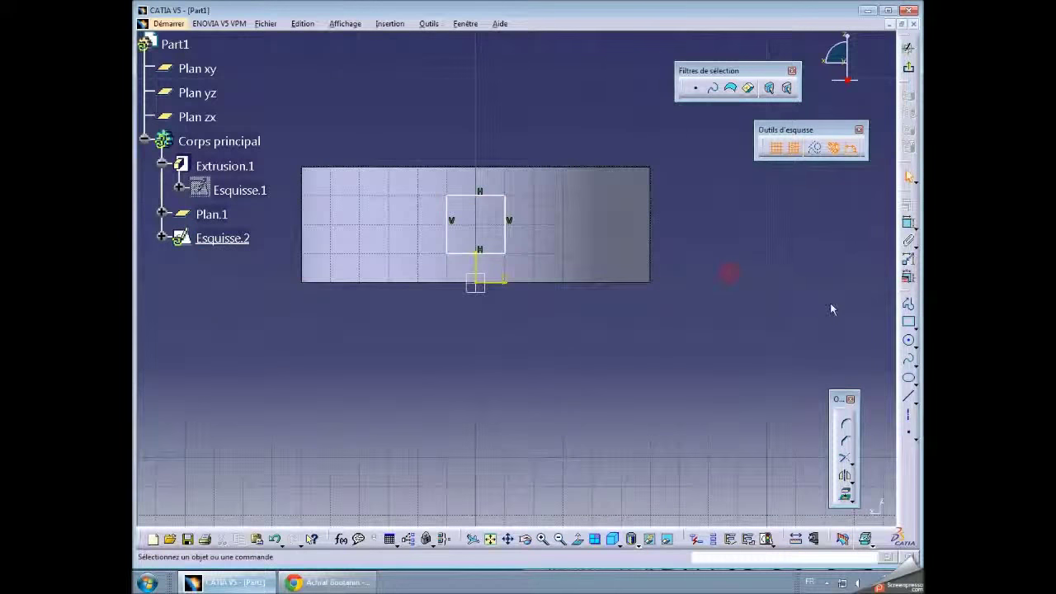
left_click(792, 147)
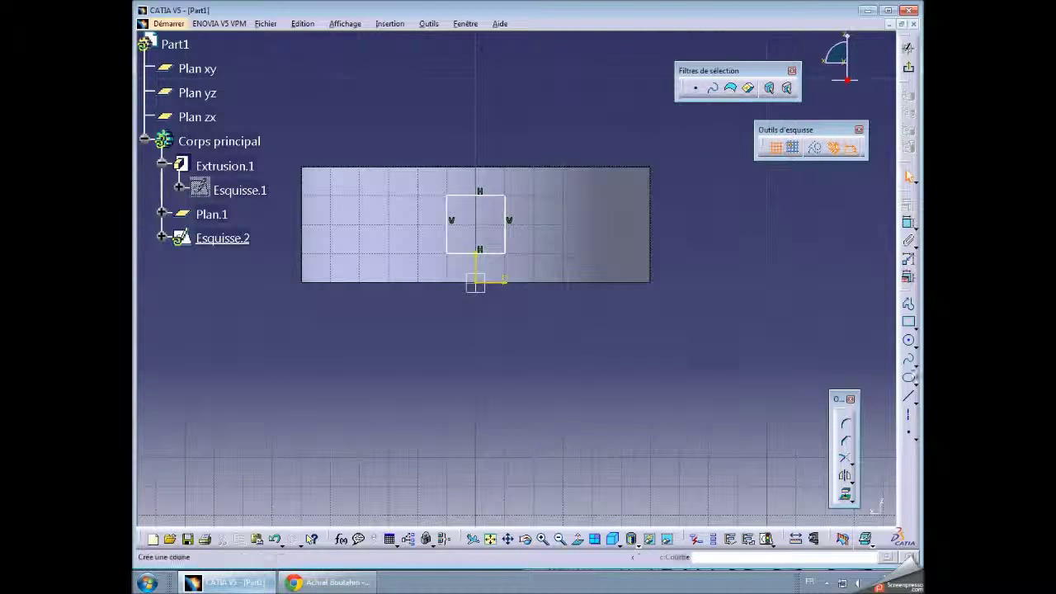
Dimension the square's edge at 10 mm and its distance from the vertical axis, then exit
left_click(908, 222)
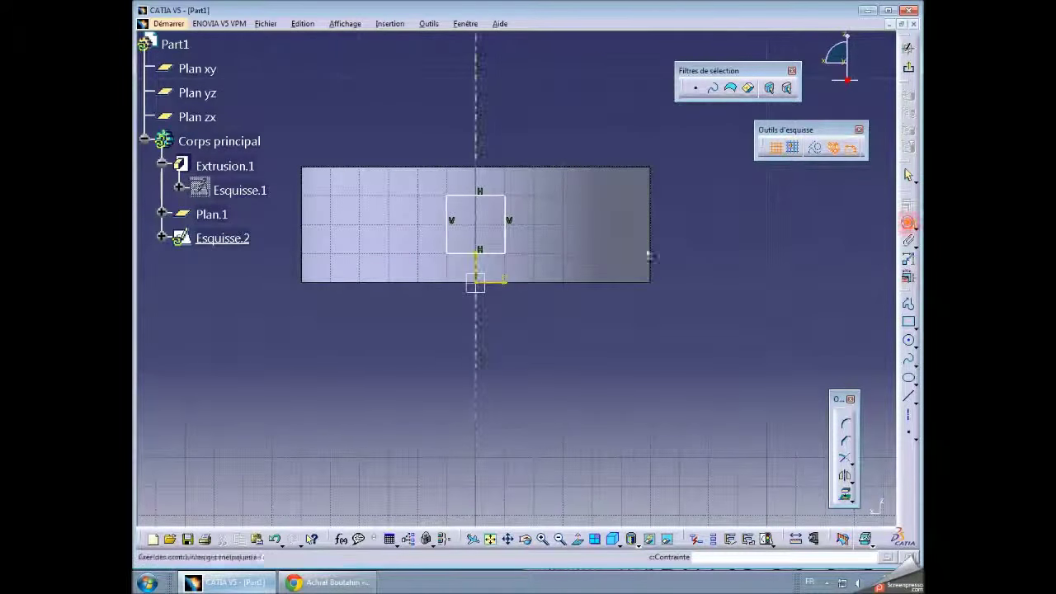
left_click(504, 231)
left_click(505, 116)
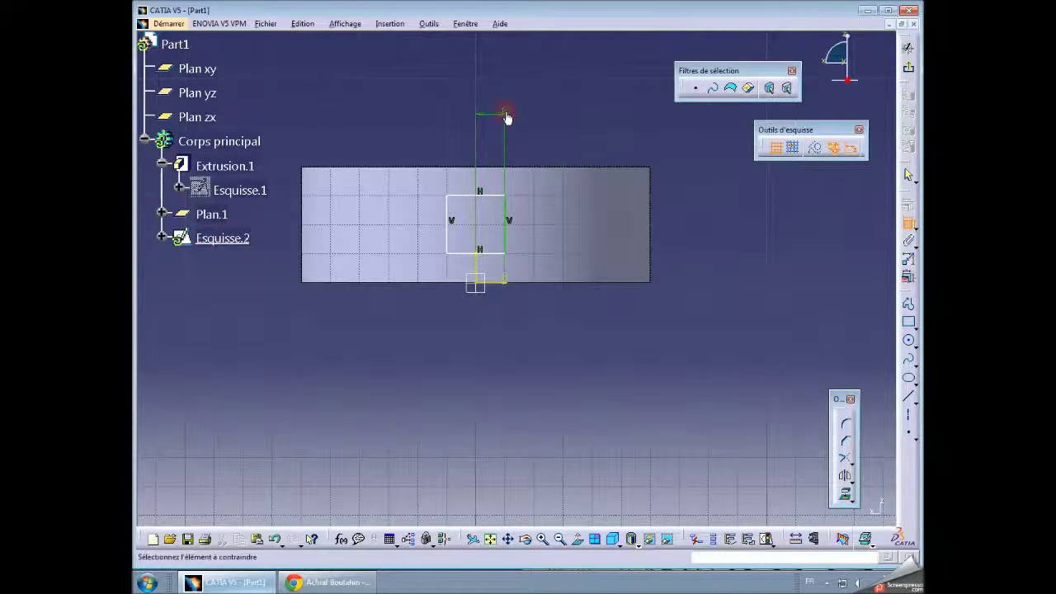
double_click(507, 117)
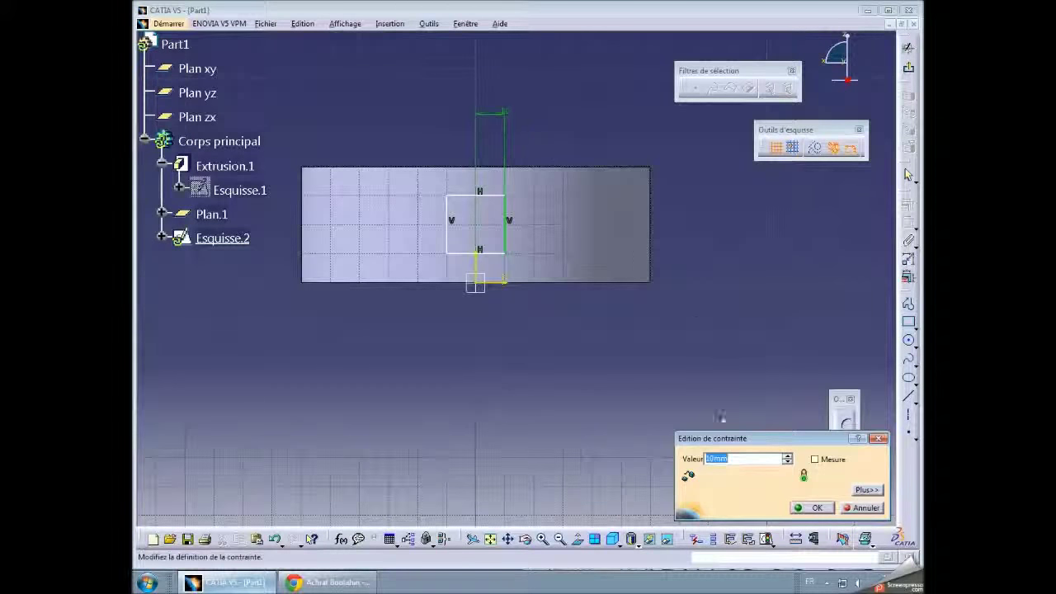
key("Return")
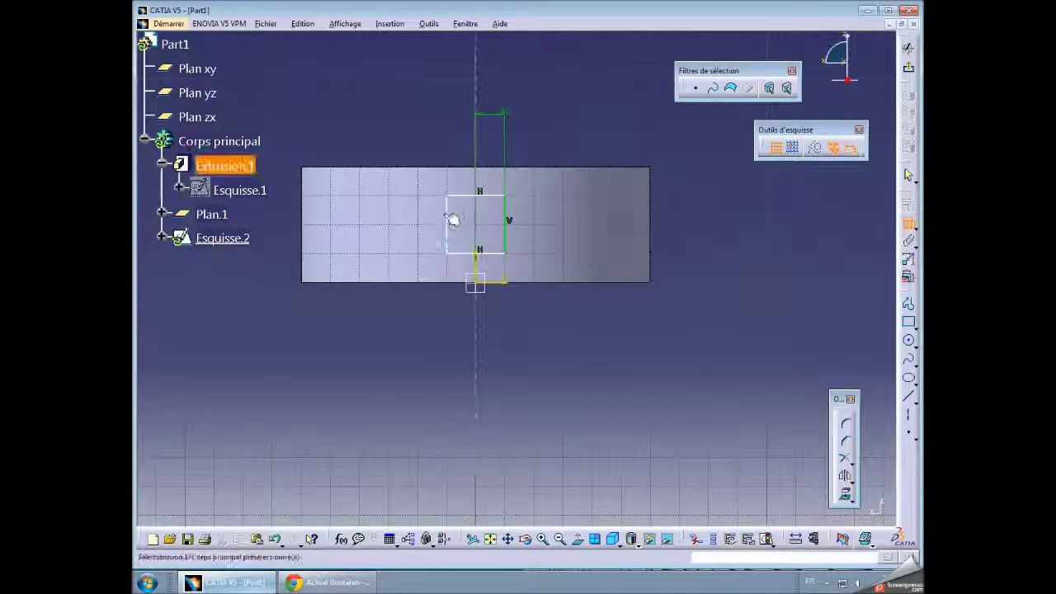
left_click(447, 219)
left_click(475, 218)
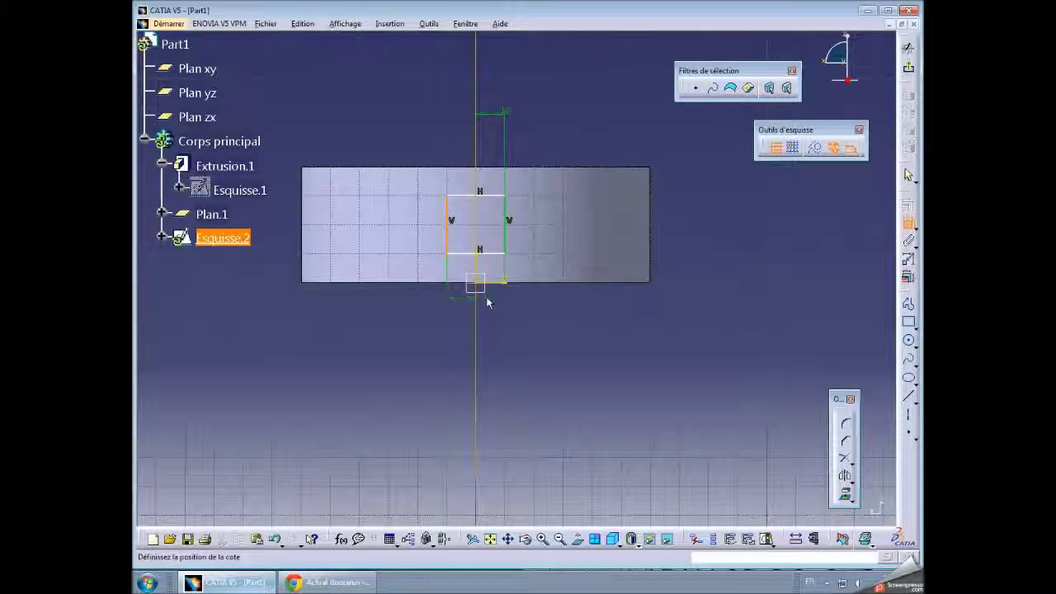
left_click(483, 271)
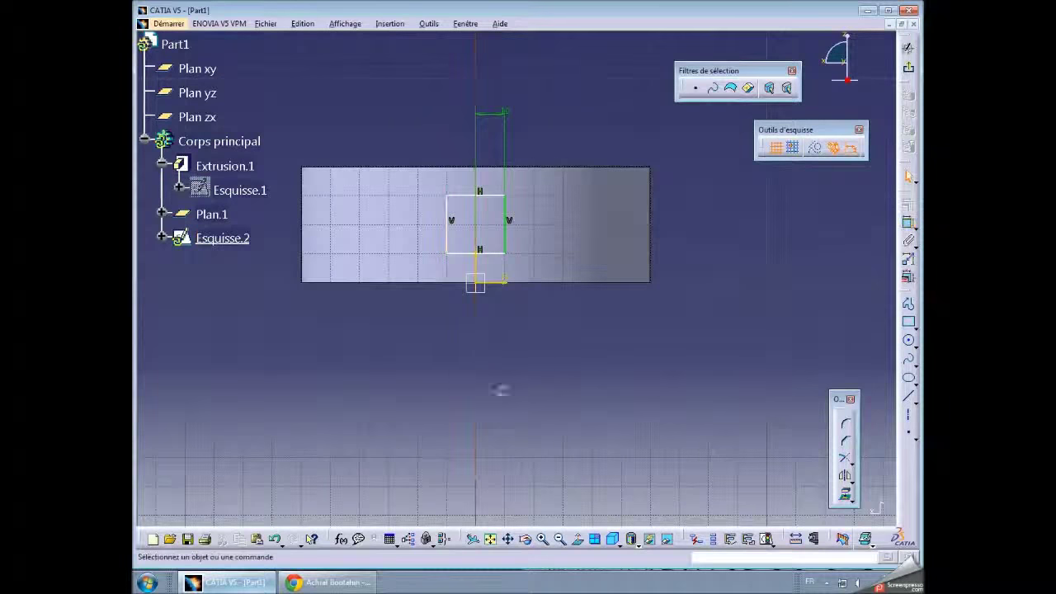
left_click(909, 223)
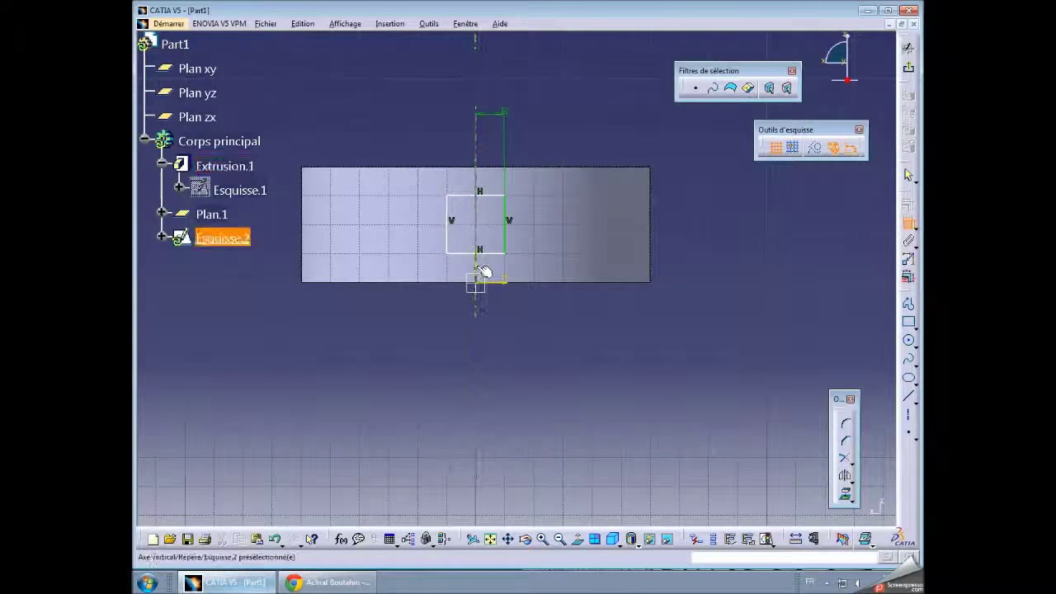
left_click(446, 229)
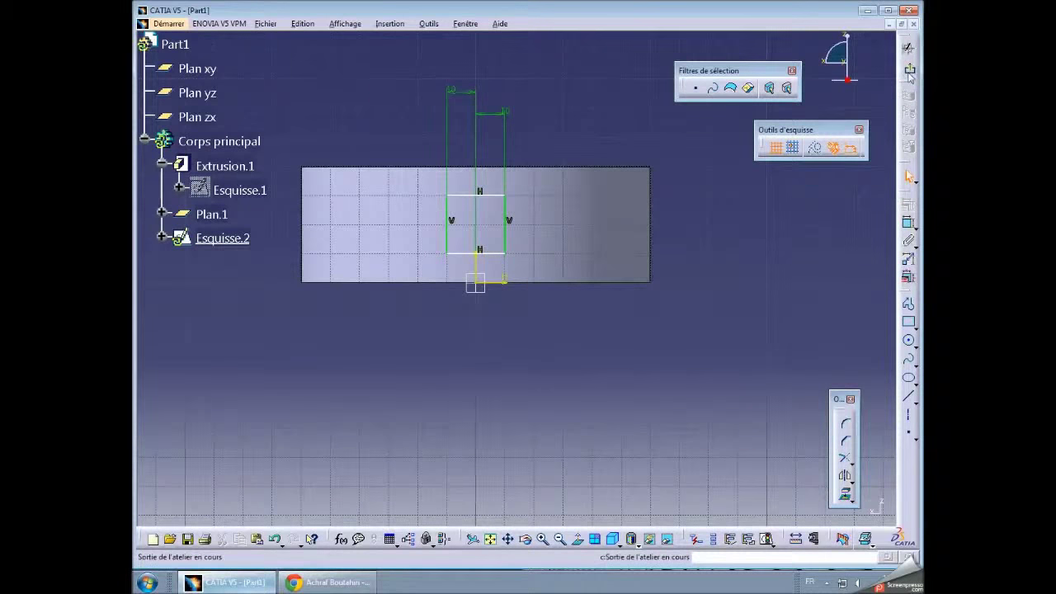
left_click(908, 68)
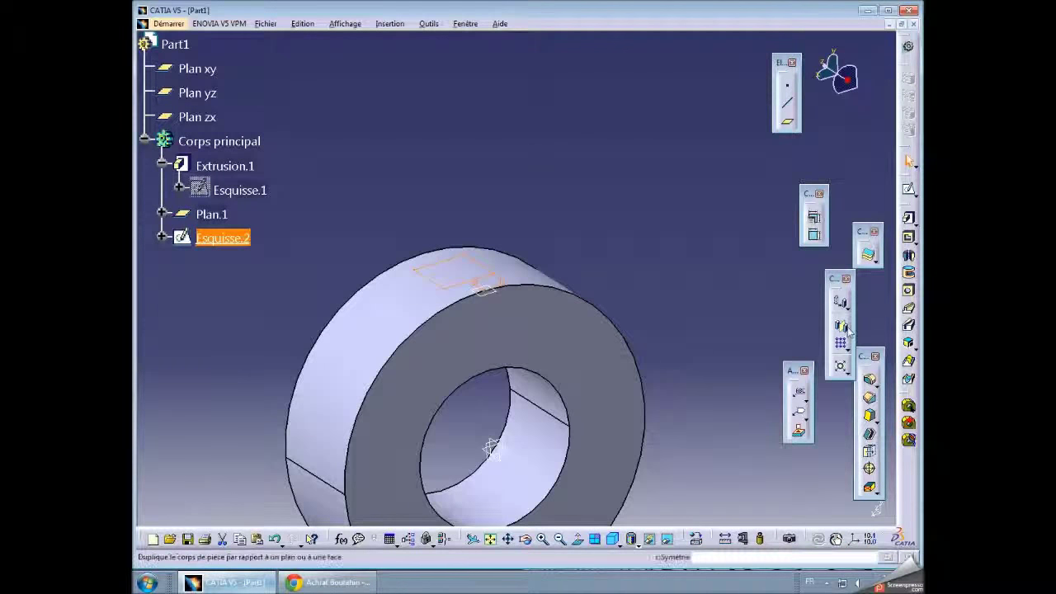
Pad Esquisse.2 by 20 mm into a square block on the ring
left_click(909, 219)
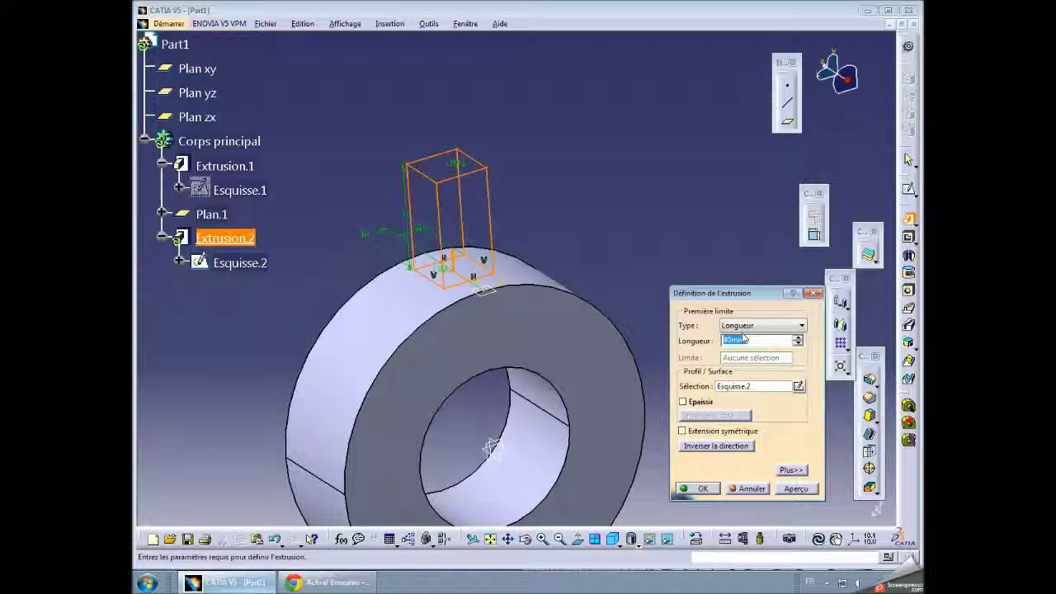
type("20")
left_click(794, 488)
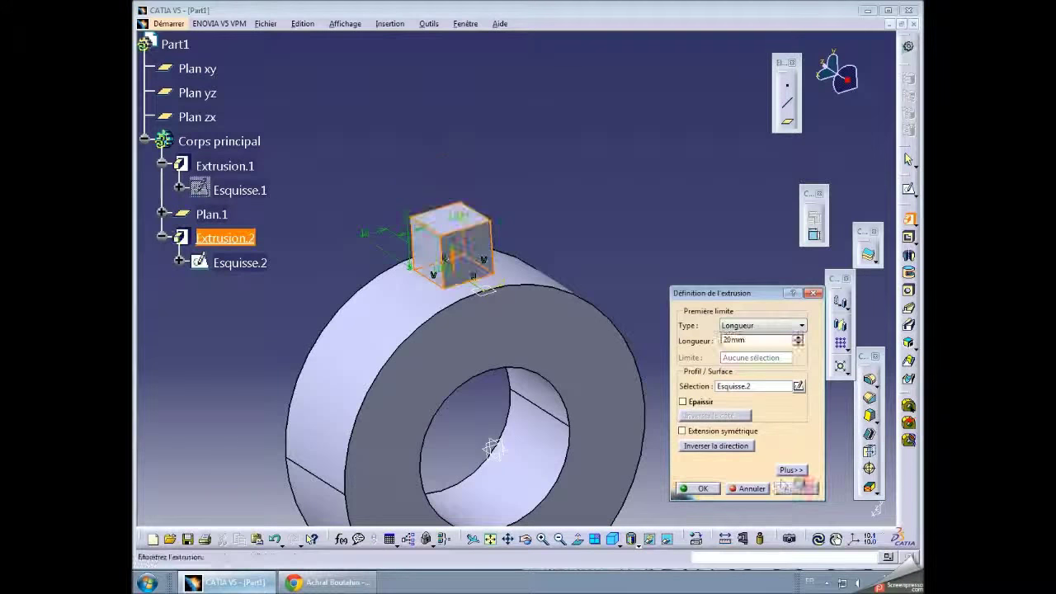
left_click(699, 489)
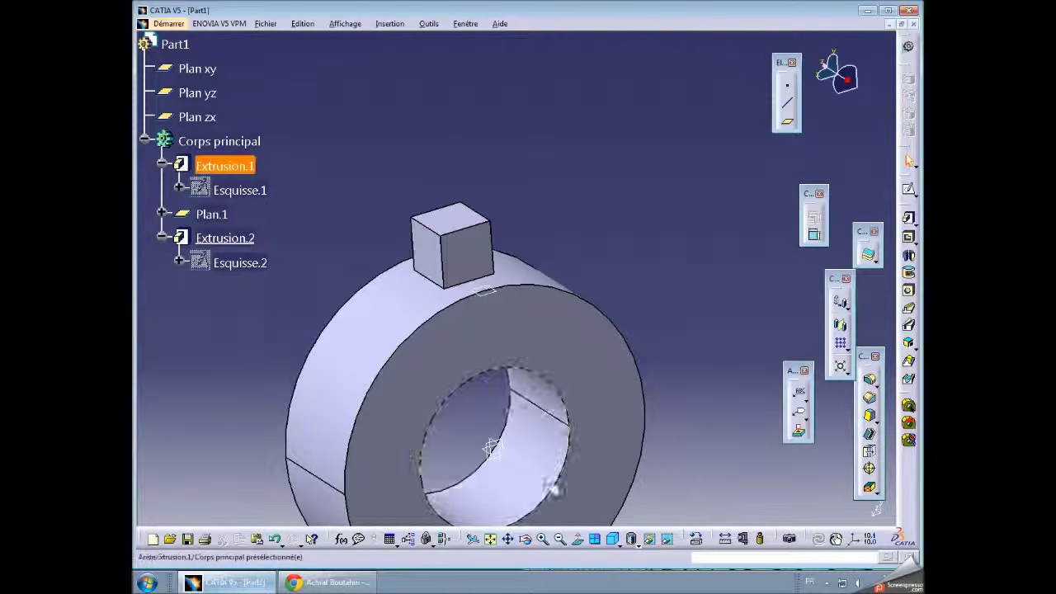
Switch Extrusion.2 to Extension symétrique so the block straddles the ring's rim
mouse_move(495, 440)
middle_mouse_down()
mouse_move(421, 234)
mouse_move(561, 289)
mouse_move(696, 300)
mouse_move(745, 322)
mouse_move(642, 315)
middle_mouse_up()
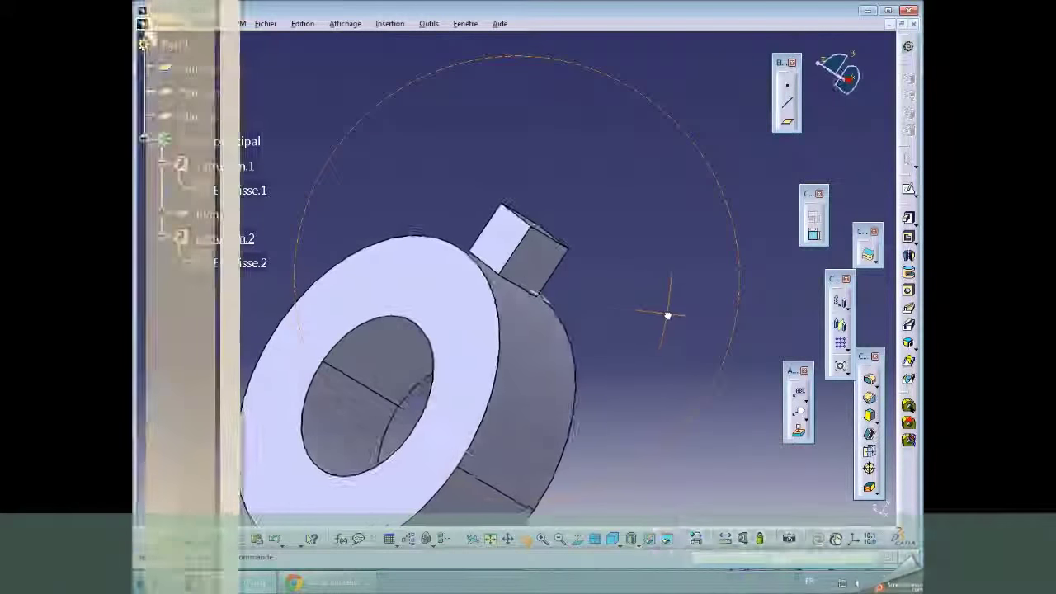
left_click(543, 539)
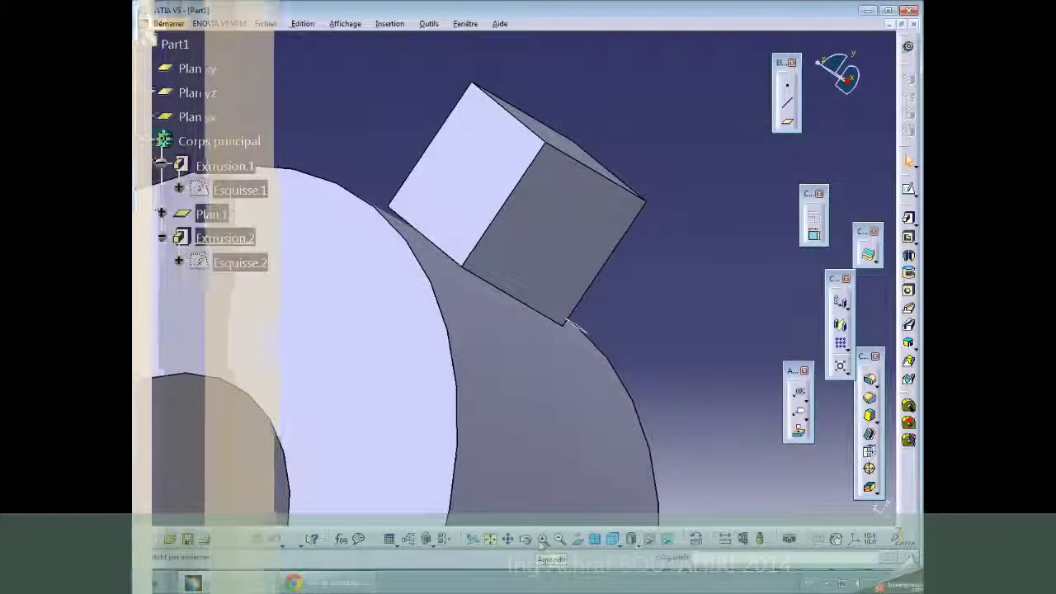
double_click(225, 237)
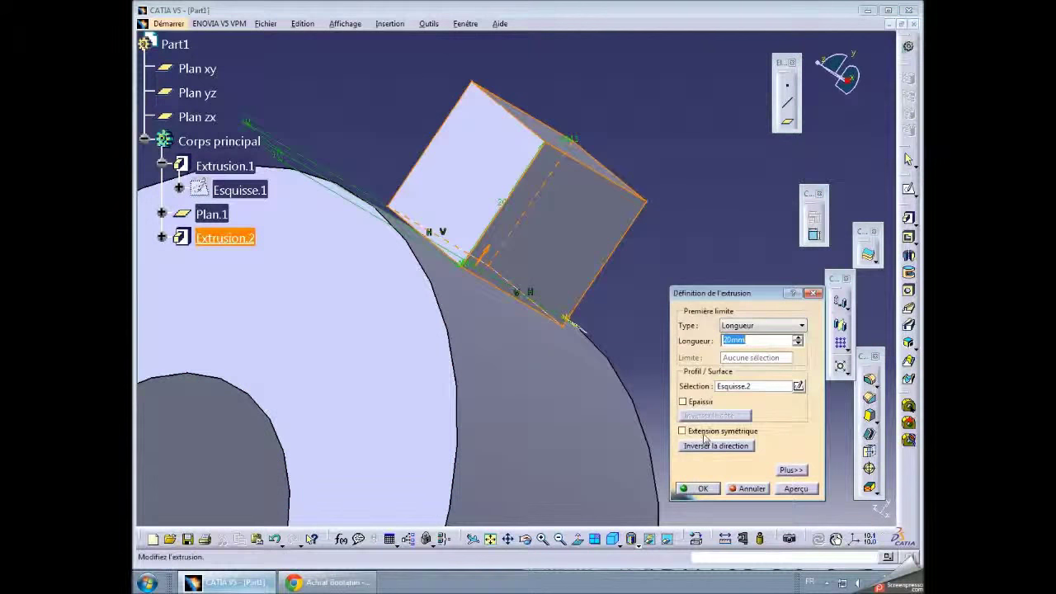
left_click(682, 431)
left_click(702, 490)
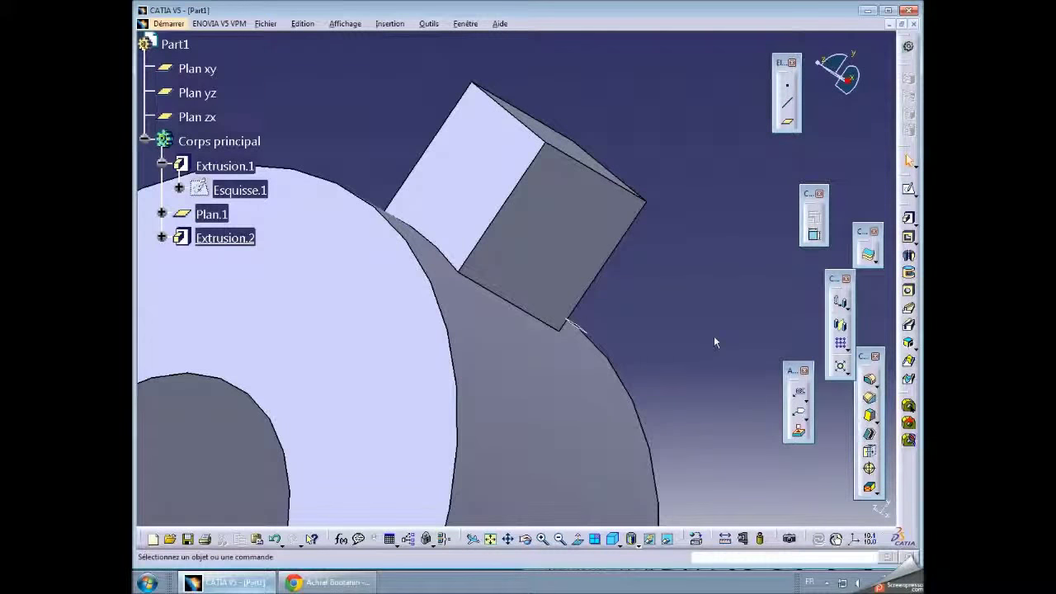
left_click(396, 265)
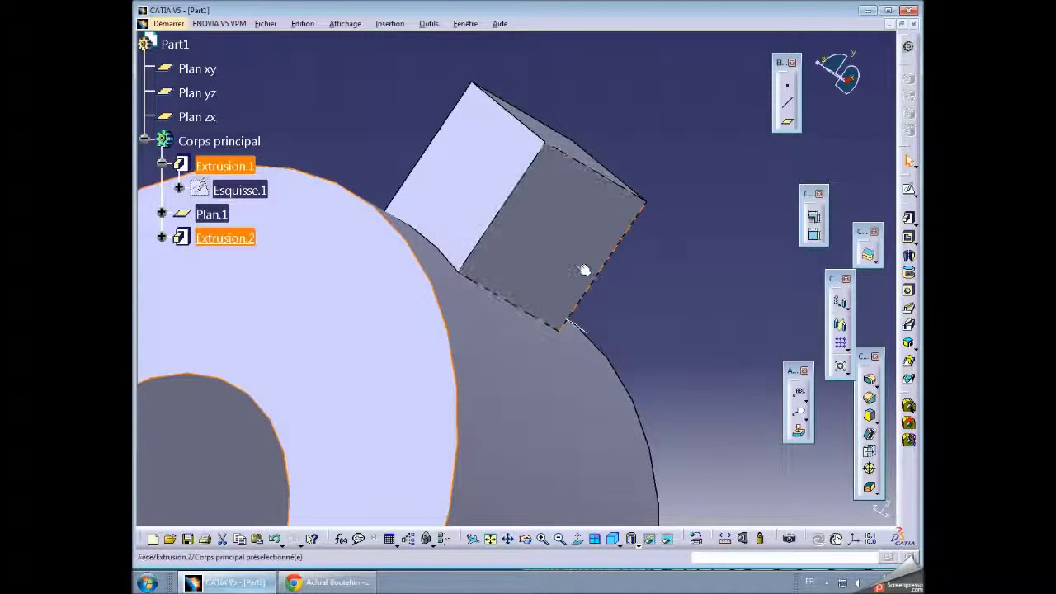
left_click(318, 397)
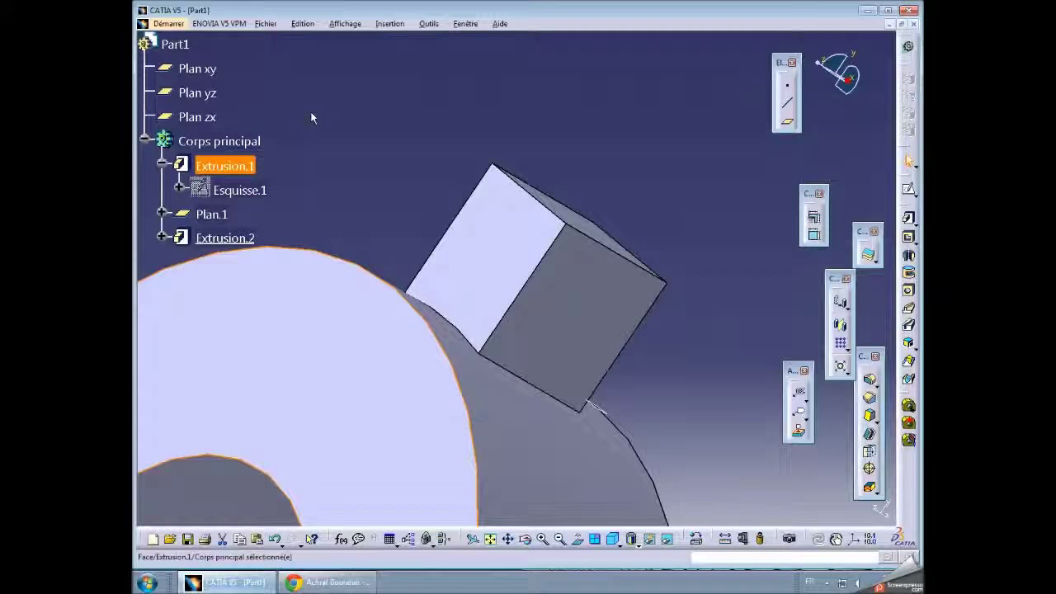
left_click(391, 89)
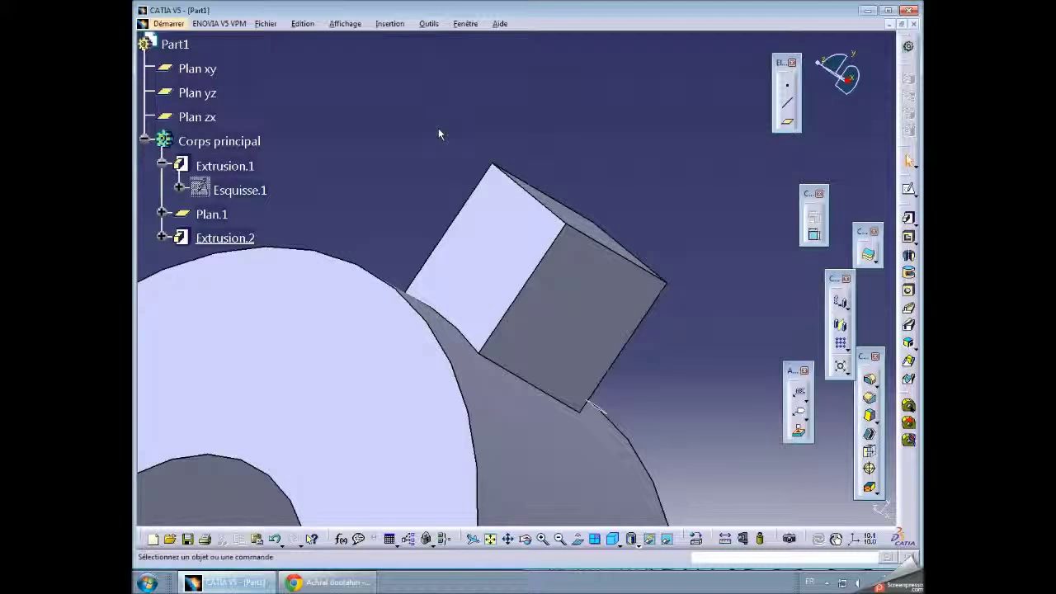
middle_click_drag(408, 156, 462, 101)
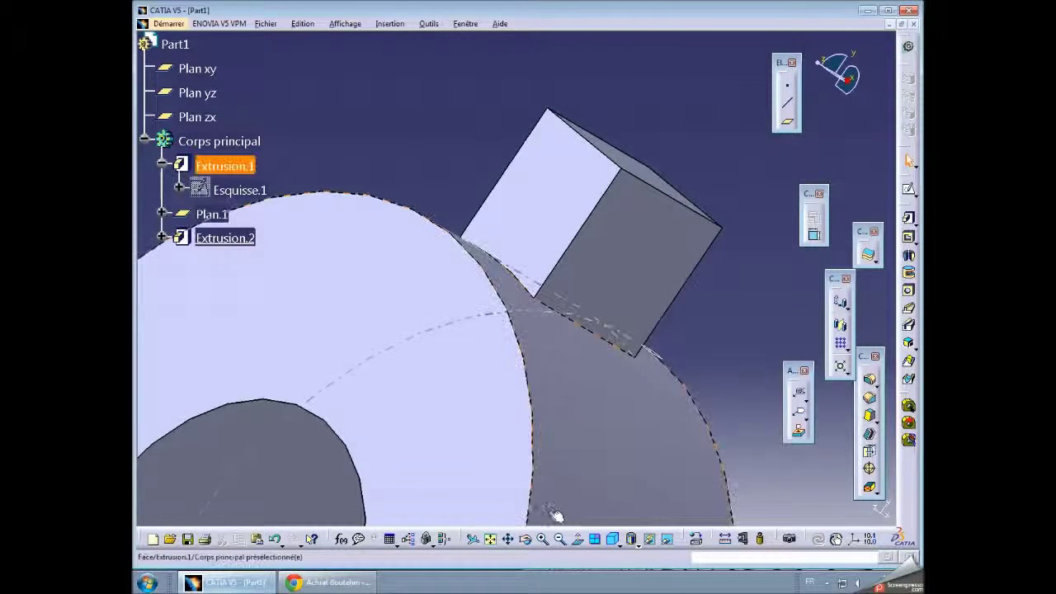
left_click(561, 541)
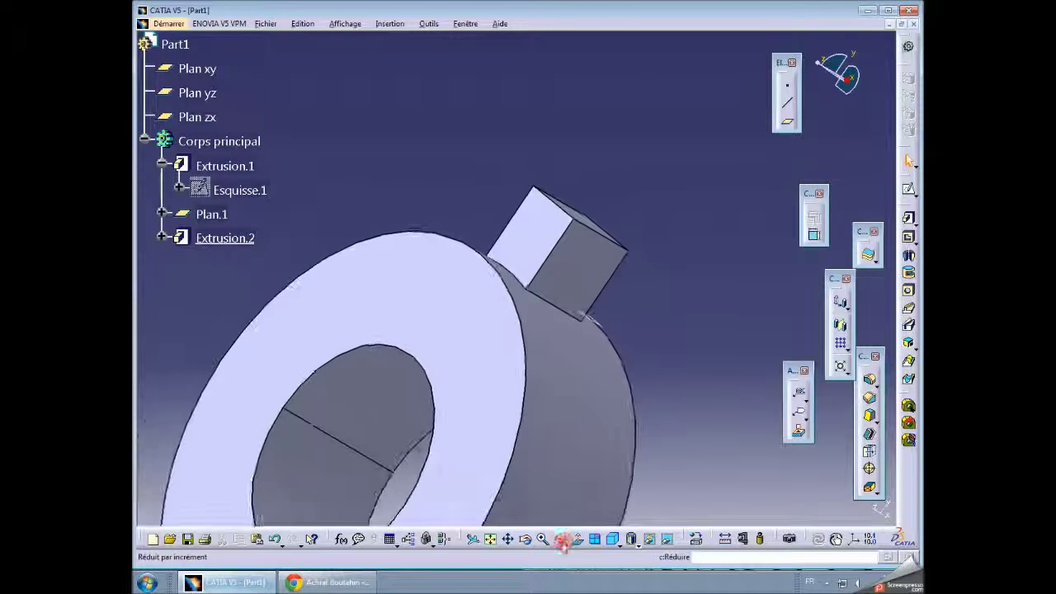
middle_click_drag(651, 417, 635, 286)
mouse_move(459, 316)
middle_mouse_down()
mouse_move(438, 352)
mouse_move(417, 460)
mouse_move(632, 412)
mouse_move(500, 341)
mouse_move(347, 358)
mouse_move(429, 424)
mouse_move(494, 449)
mouse_move(450, 453)
mouse_move(459, 456)
middle_mouse_up()
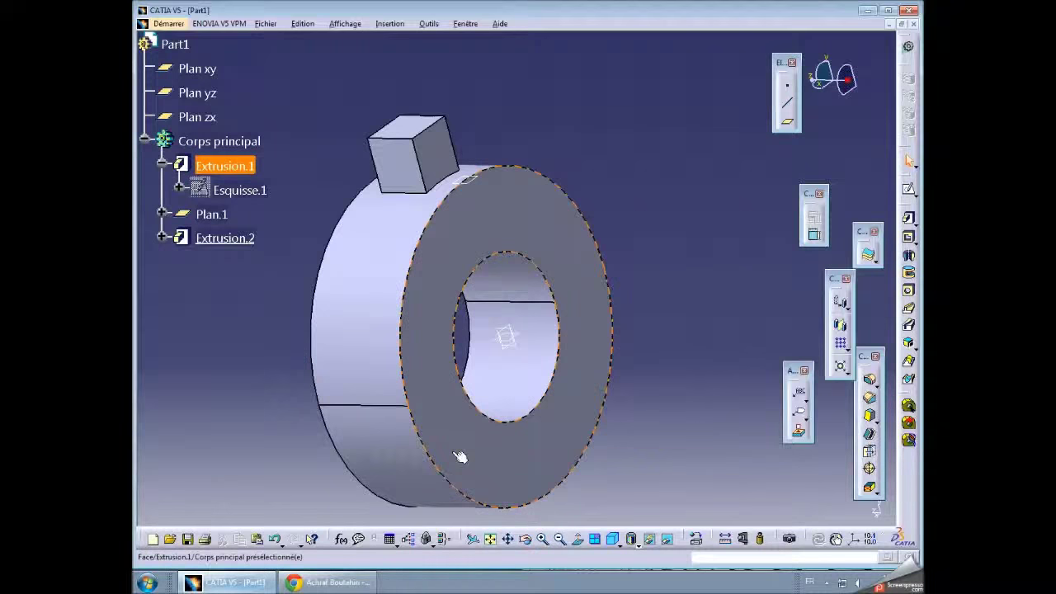
Undo five times, removing Extrusion.2, Esquisse.2 and Plan.1
left_click(277, 542)
left_click(277, 543)
left_click(277, 542)
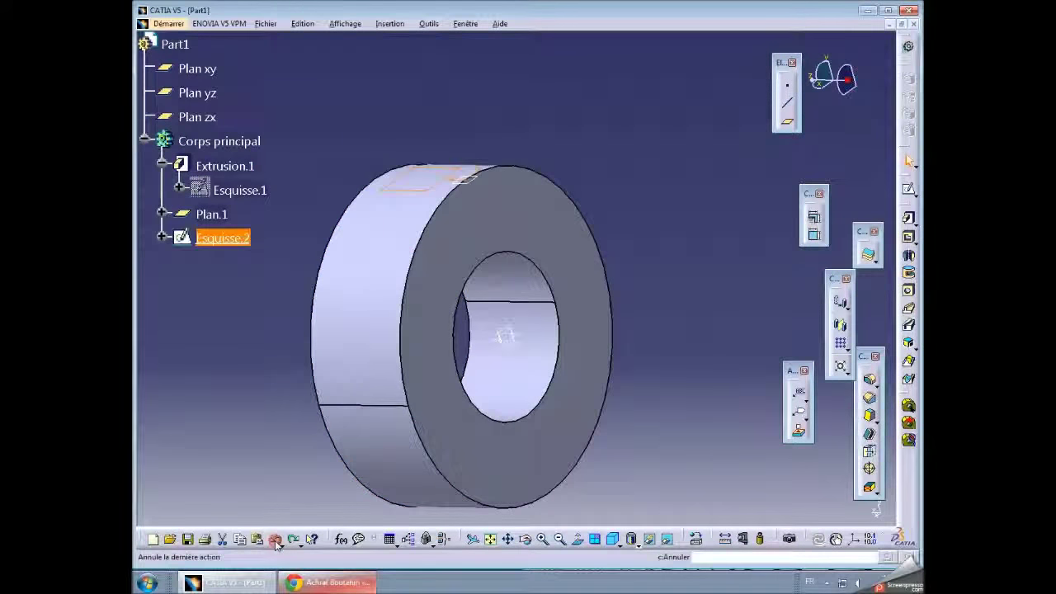
left_click(277, 542)
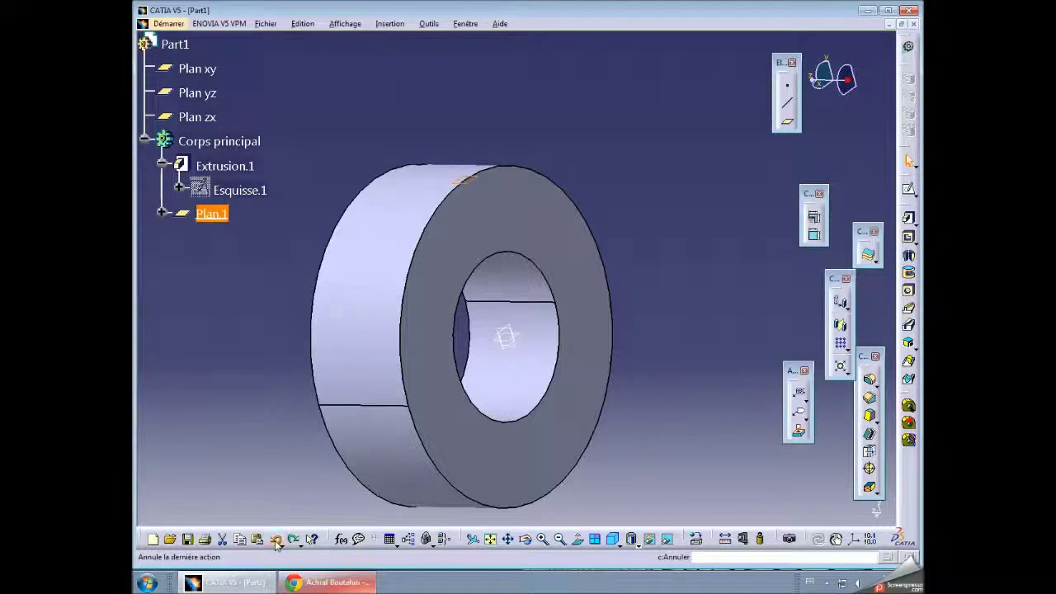
left_click(277, 542)
Create Plan.1 offset 20 mm from Plan xy and select it for sketching
left_click(512, 355)
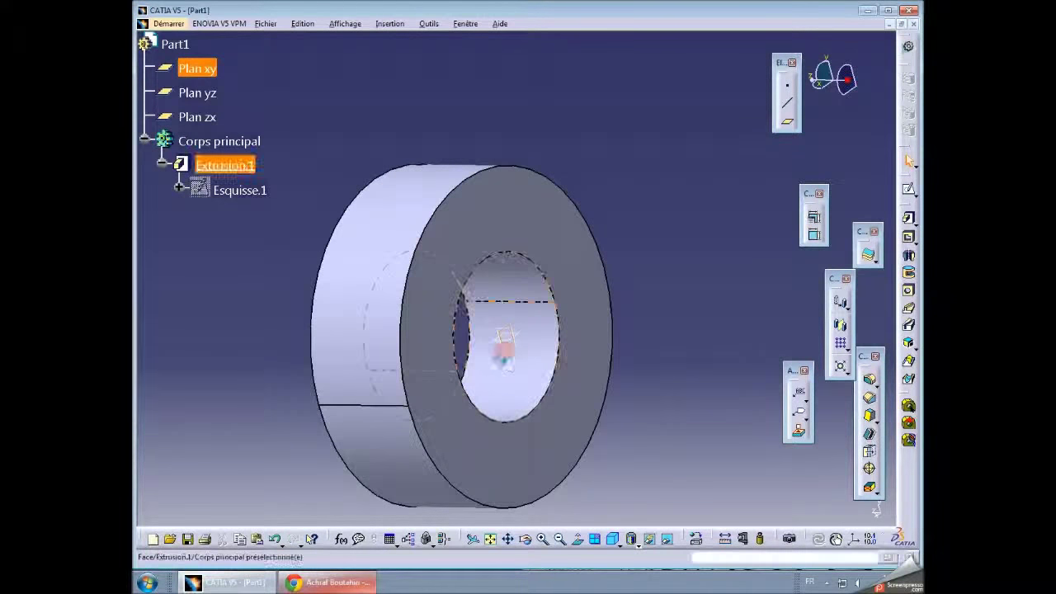
left_click(788, 125)
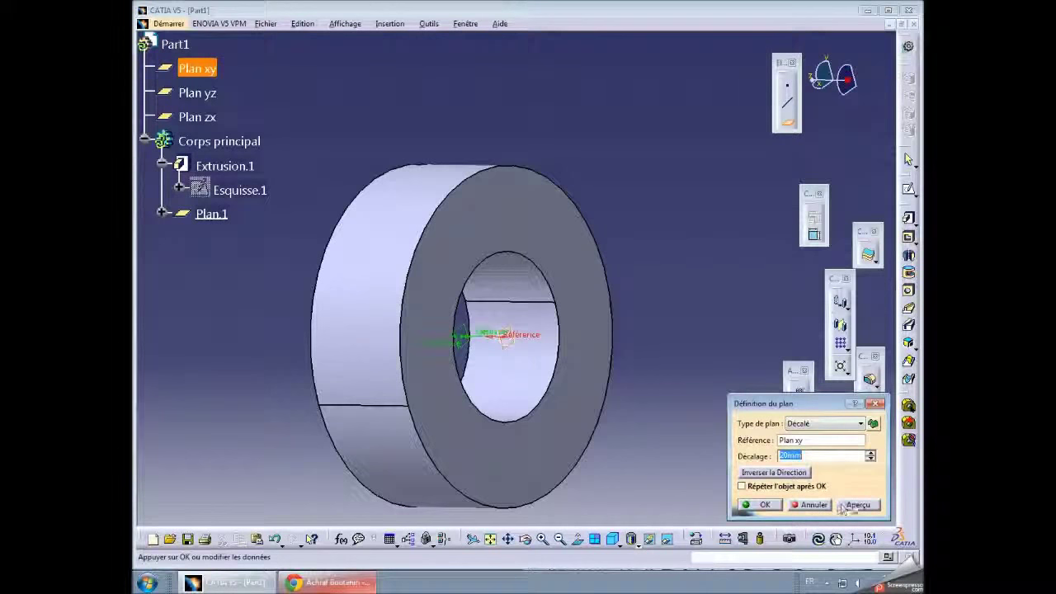
left_click(763, 505)
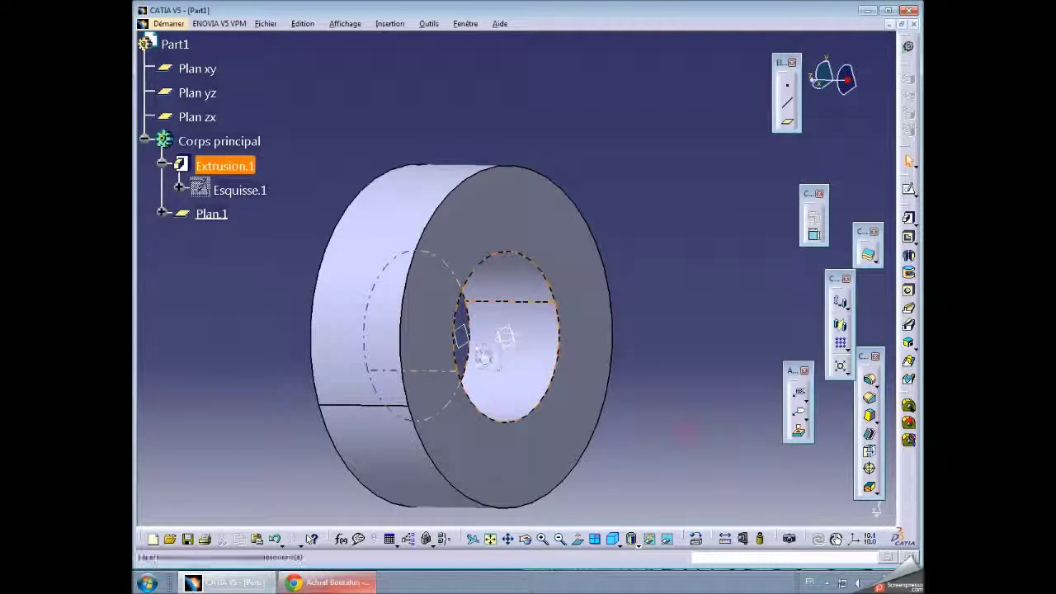
left_click(475, 349)
left_click(907, 190)
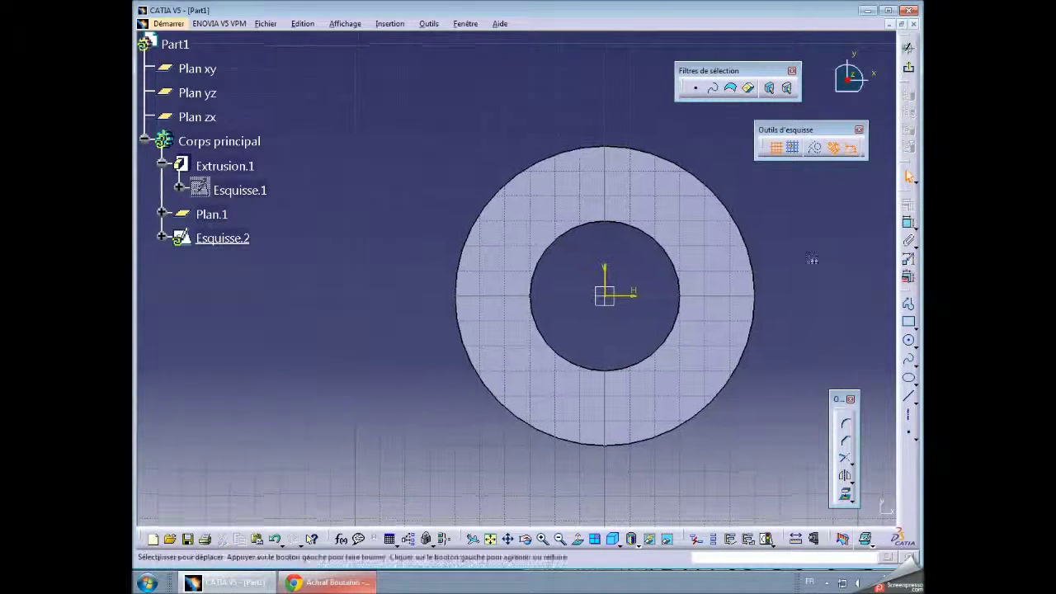
In Esquisse.2, draw an open three-line profile from the outer circle's top: up, across, and back down
left_click(908, 303)
left_click(529, 174)
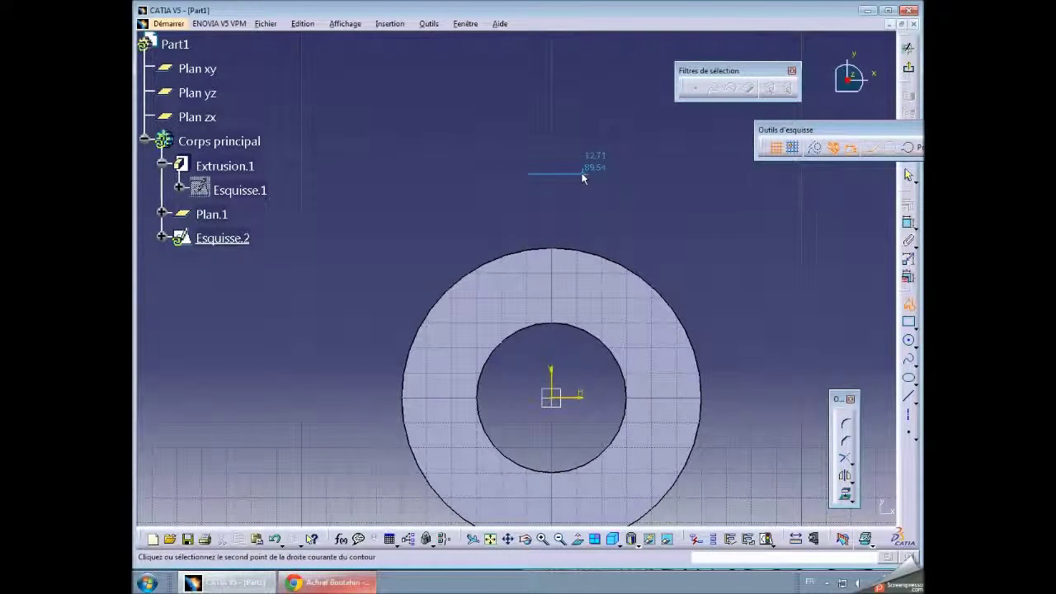
key("Escape")
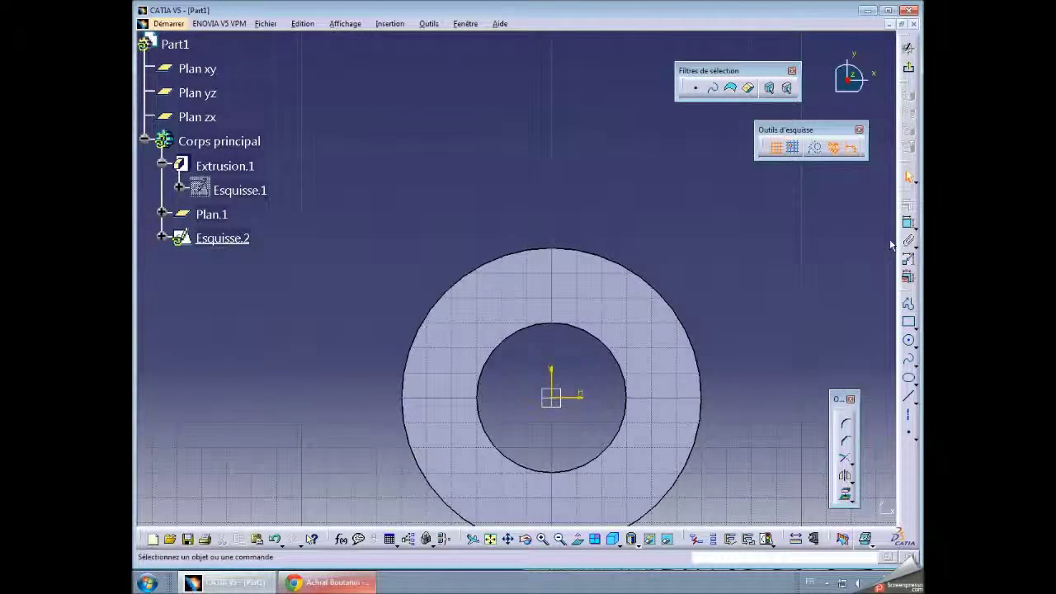
left_click(908, 304)
left_click(520, 258)
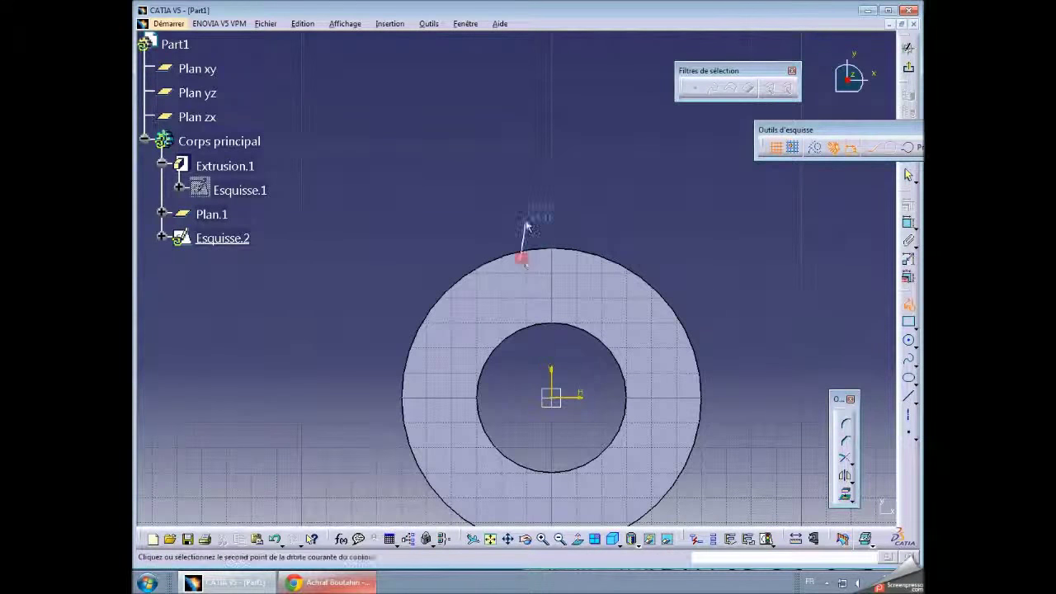
left_click(519, 171)
left_click(581, 171)
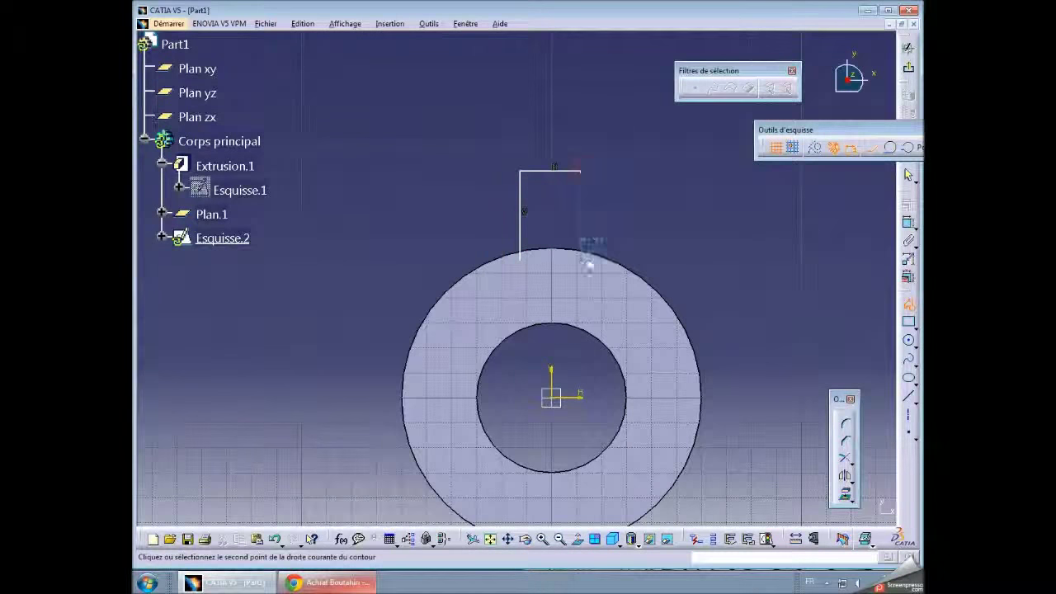
left_click(582, 260)
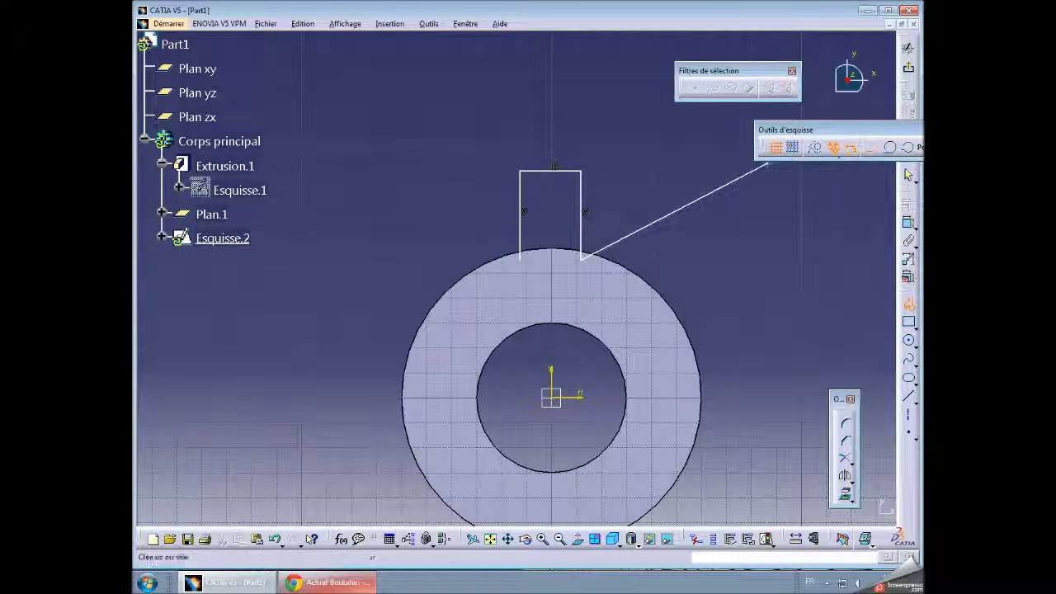
left_click(889, 147)
left_click(597, 253)
key("Escape")
left_click(908, 343)
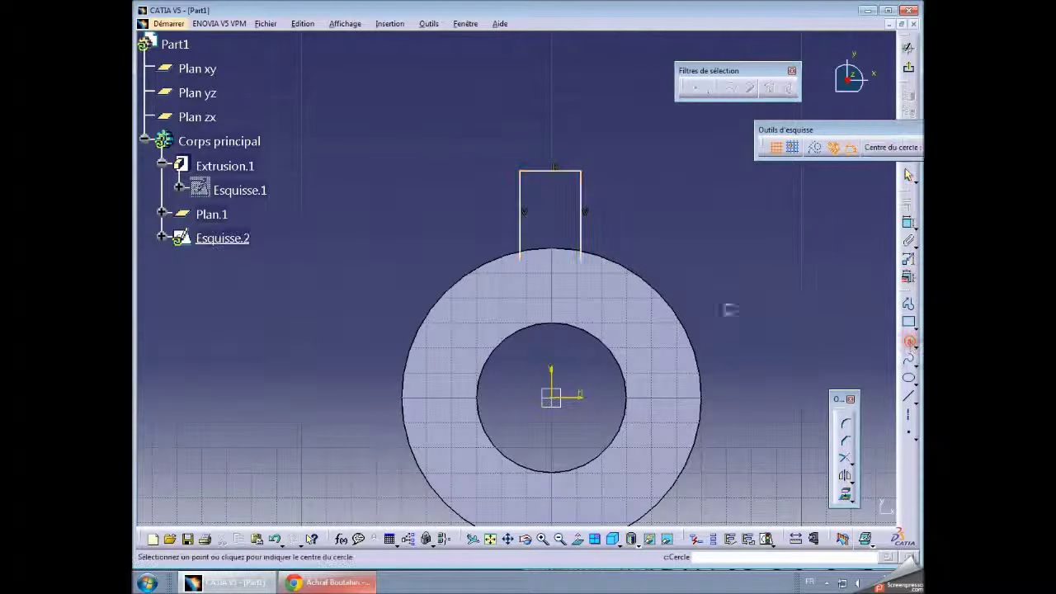
Draw a circle inside the ring and constrain it to the vertical sketch axis
left_click(555, 287)
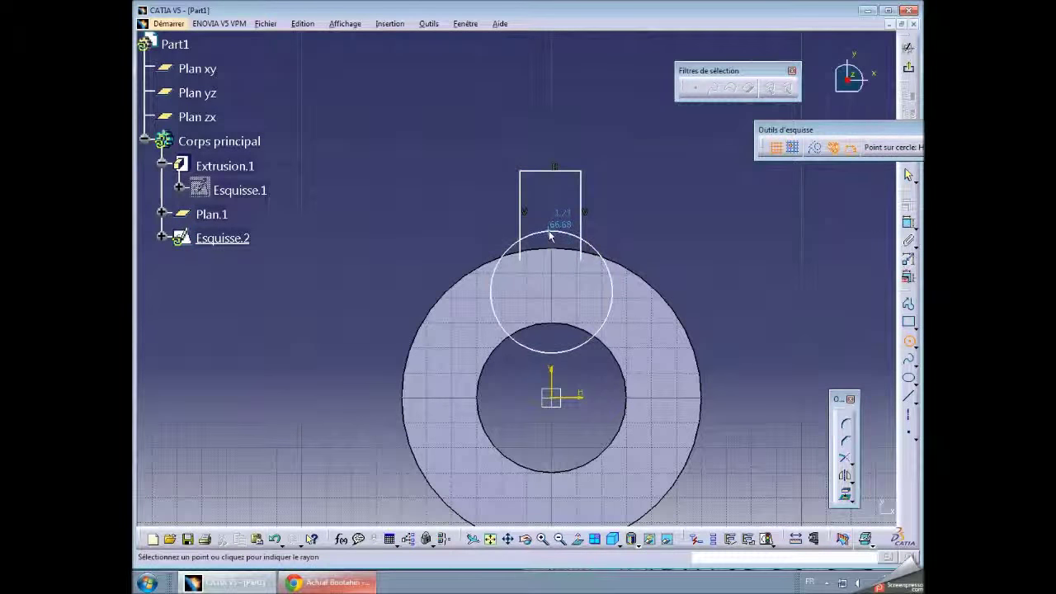
left_click(561, 227)
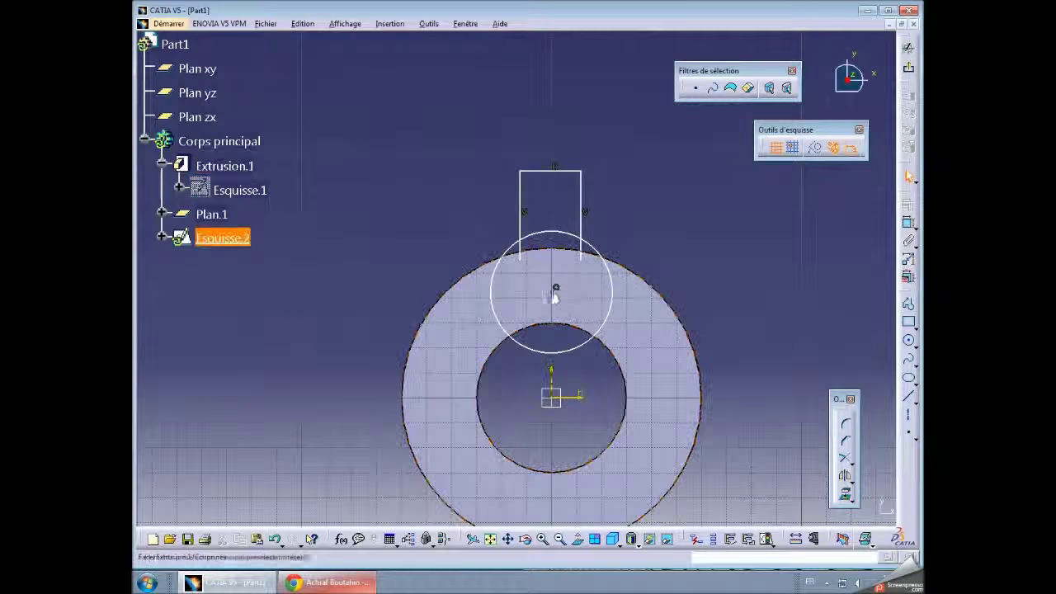
left_click(558, 389)
left_click(908, 204)
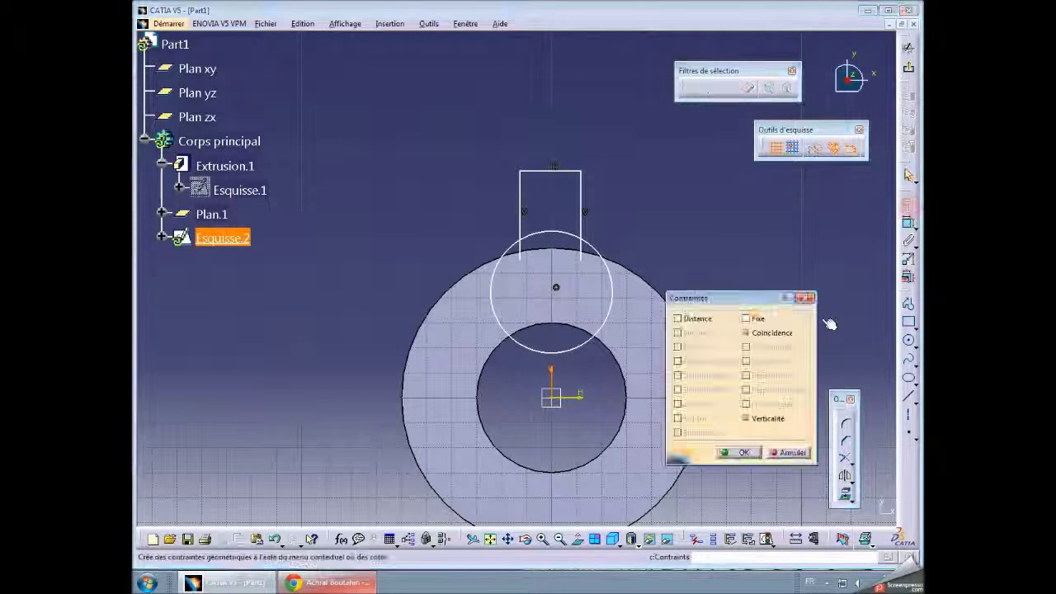
left_click(741, 454)
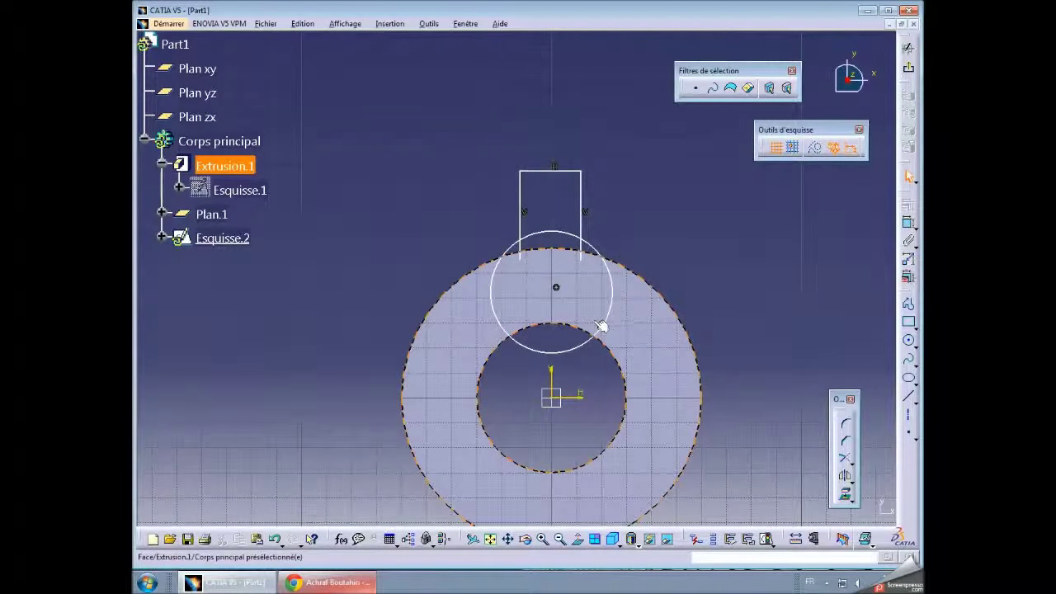
Make the sketch circle coincident with the ring's outer edge
left_click(615, 297)
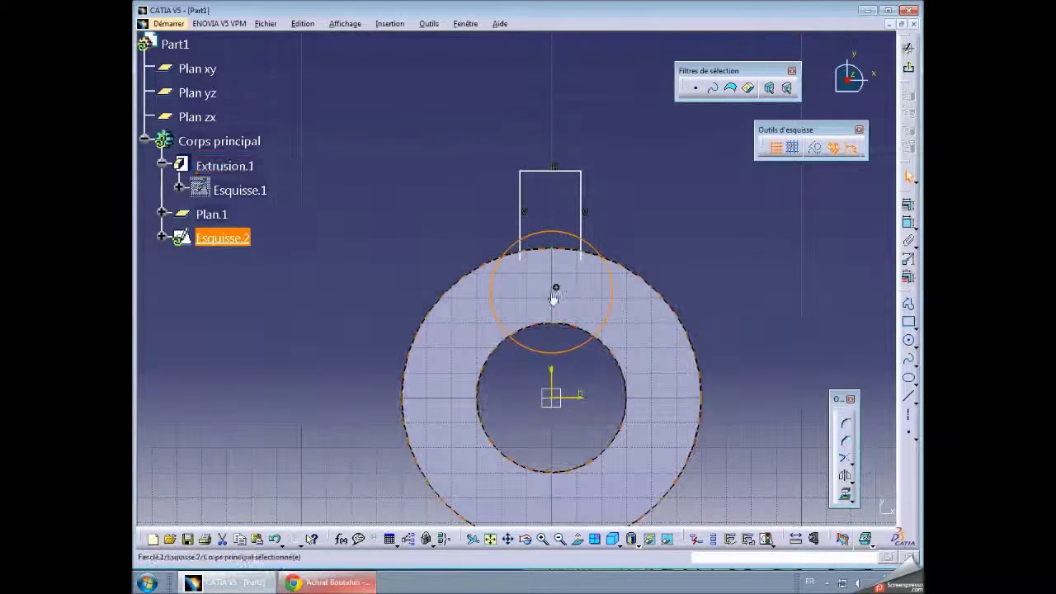
left_click(556, 287)
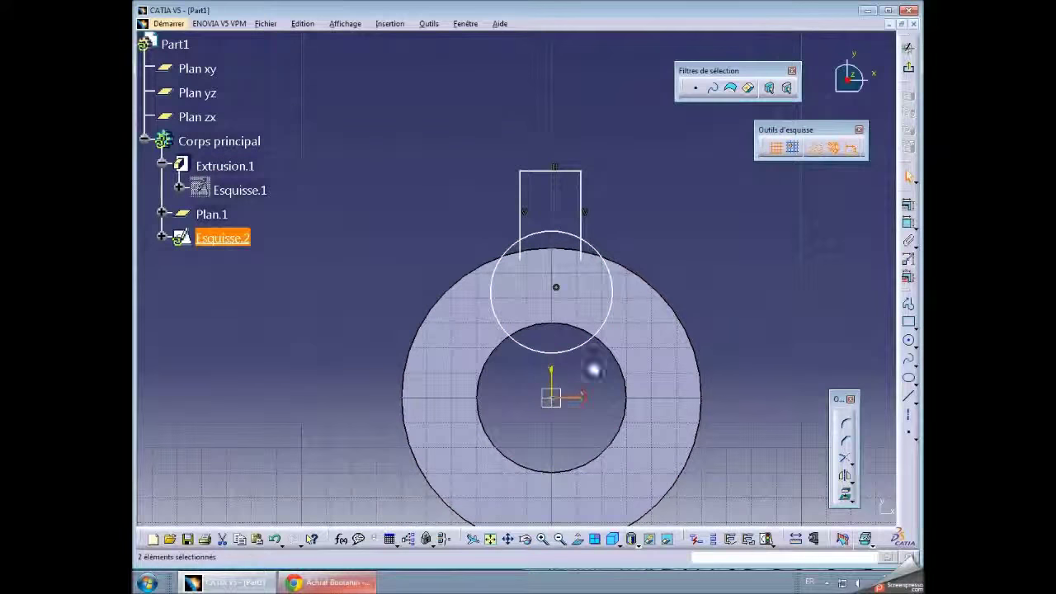
left_click(613, 280)
left_click(635, 280, "ctrl")
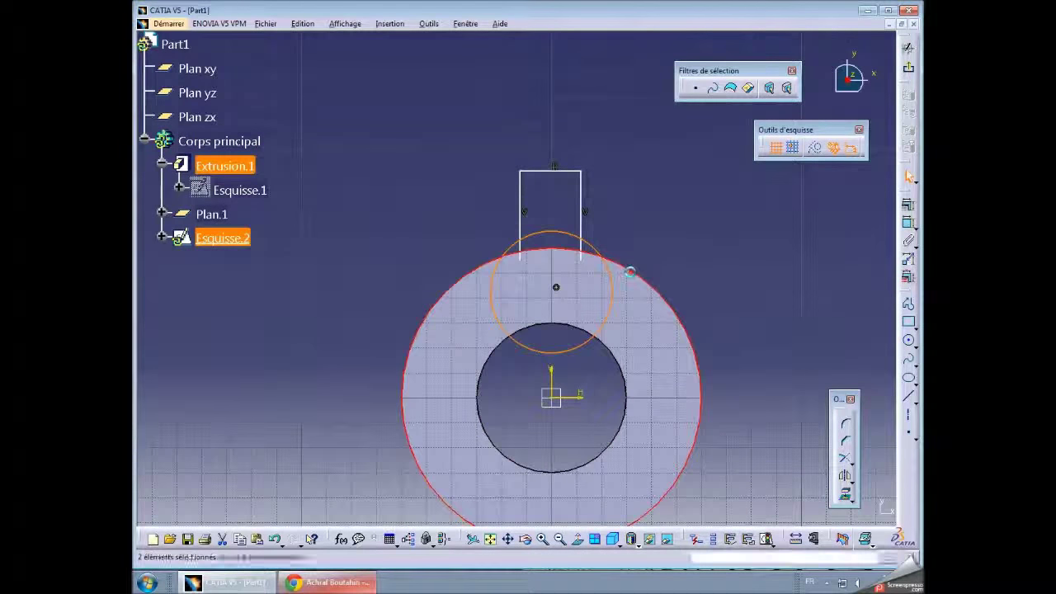
left_click(696, 539)
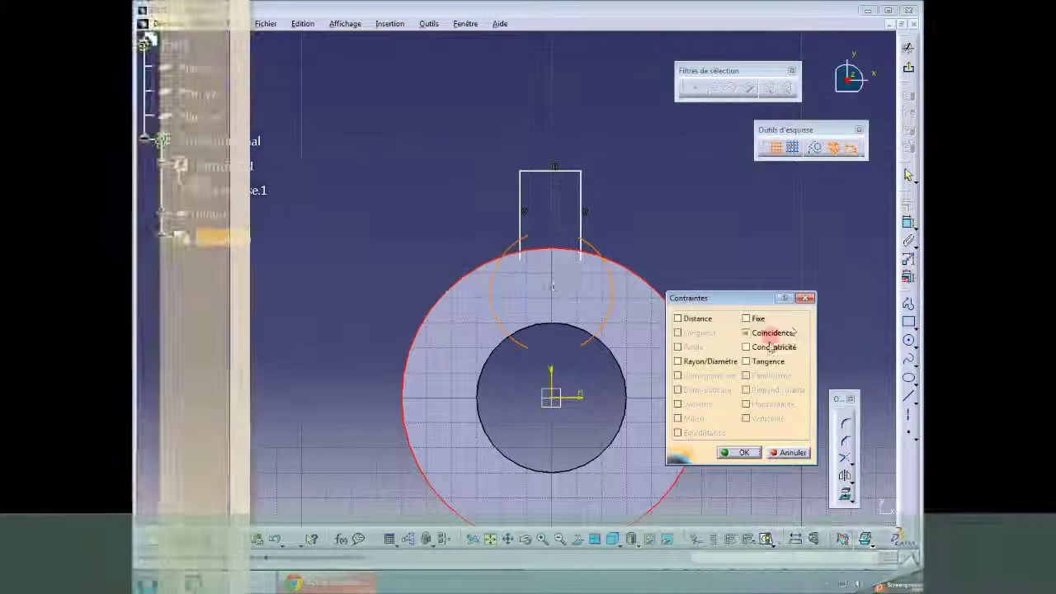
left_click(744, 452)
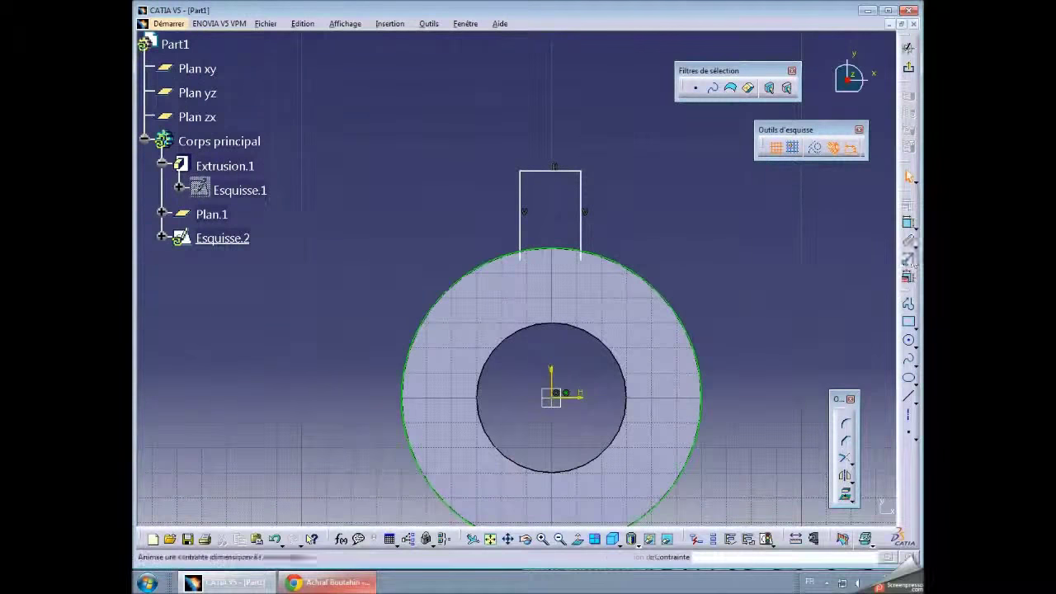
left_click(908, 223)
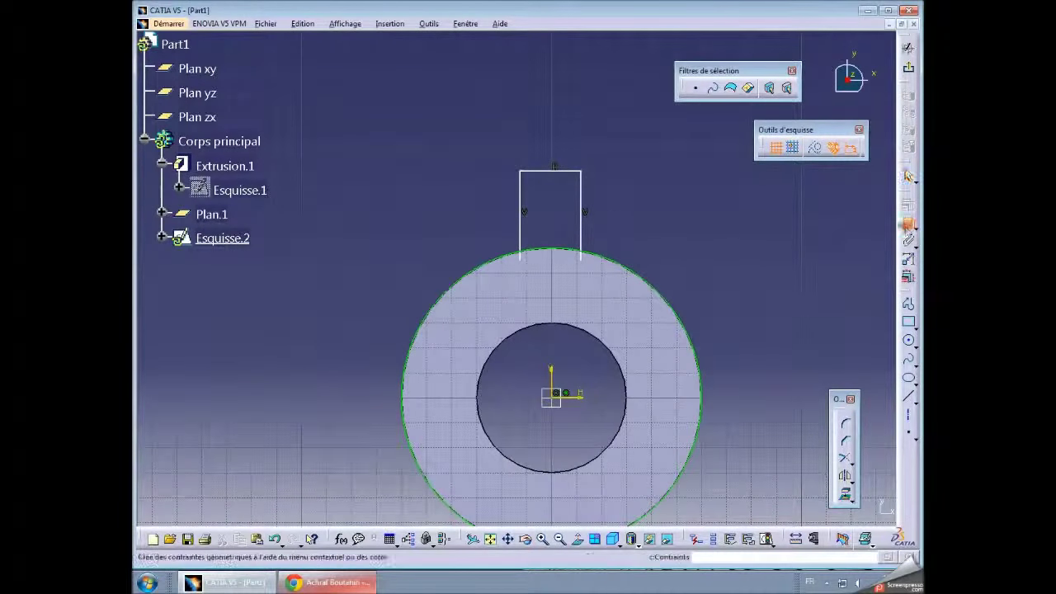
Dimension the right line 10 mm from the vertical axis and the profile width 20 mm
left_click(555, 372)
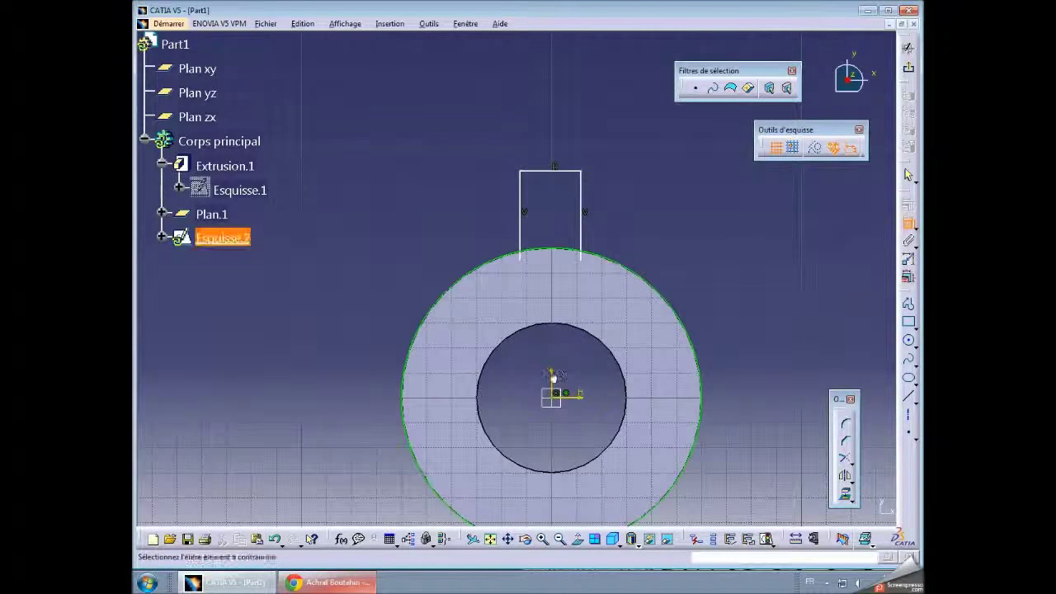
left_click(580, 212)
double_click(577, 112)
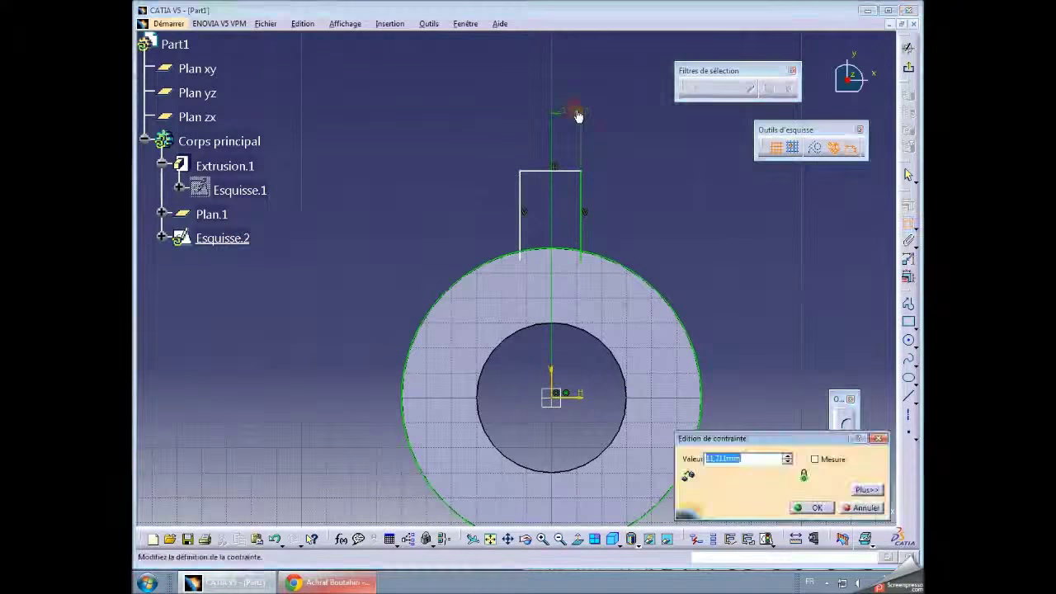
type("10")
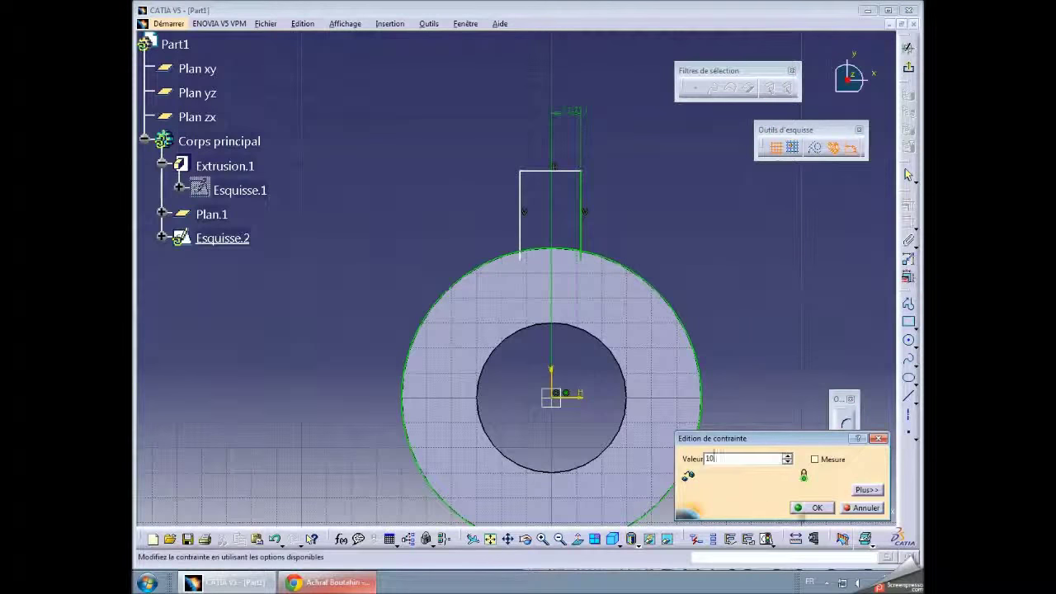
key("Return")
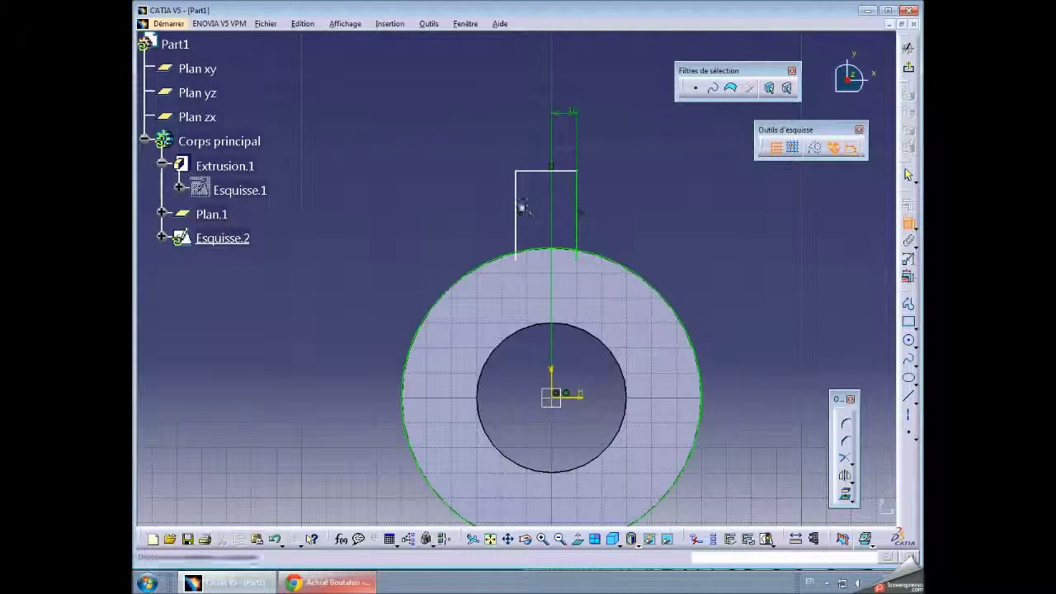
left_click(517, 208)
left_click(580, 206)
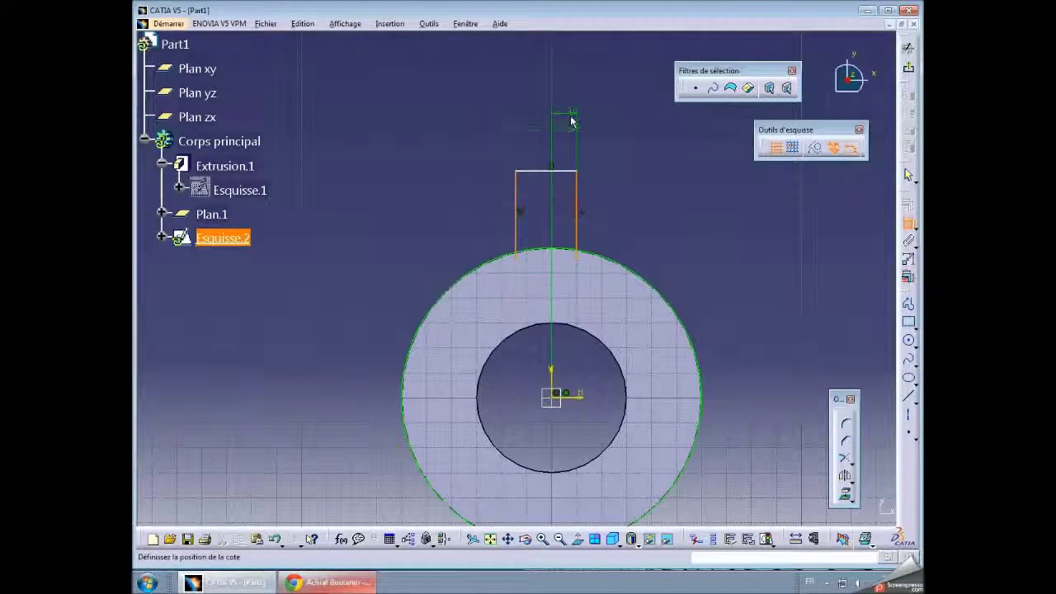
double_click(567, 87)
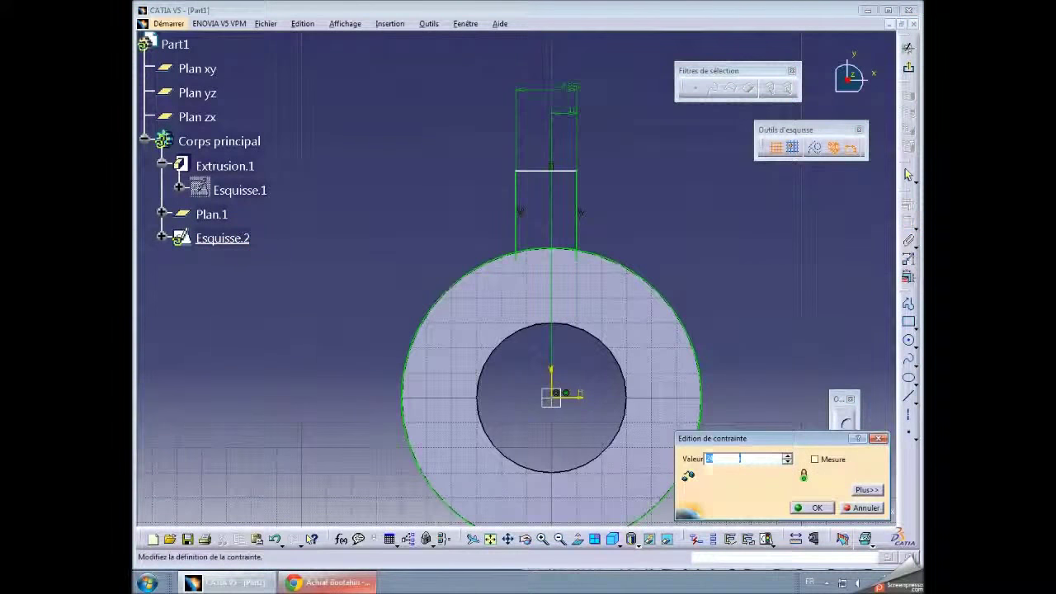
type("20")
key("Return")
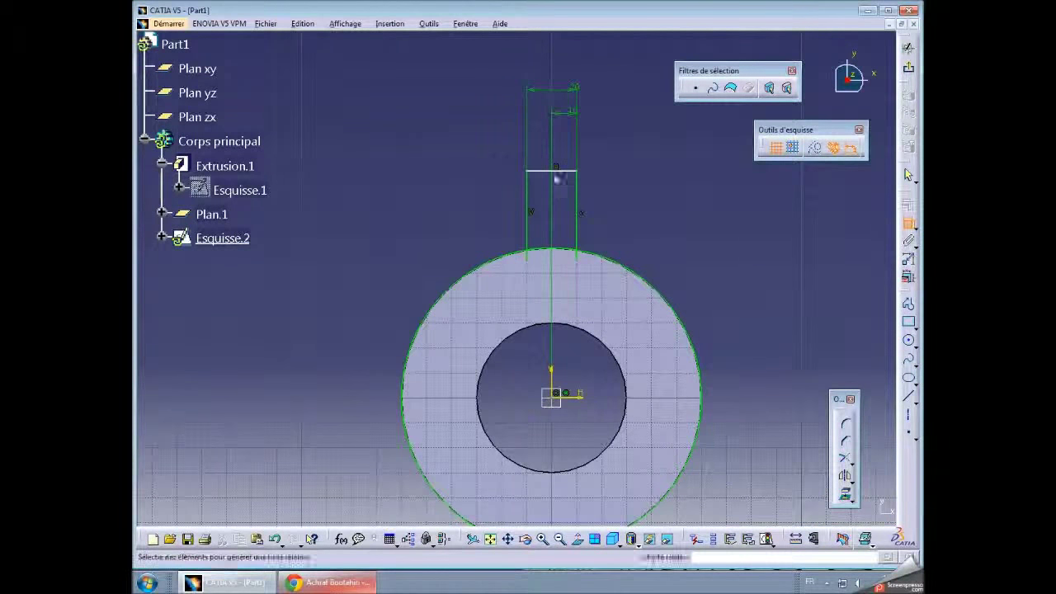
Set the top line 80 mm above the horizontal axis
left_click(561, 171)
left_click(582, 397)
left_click(694, 238)
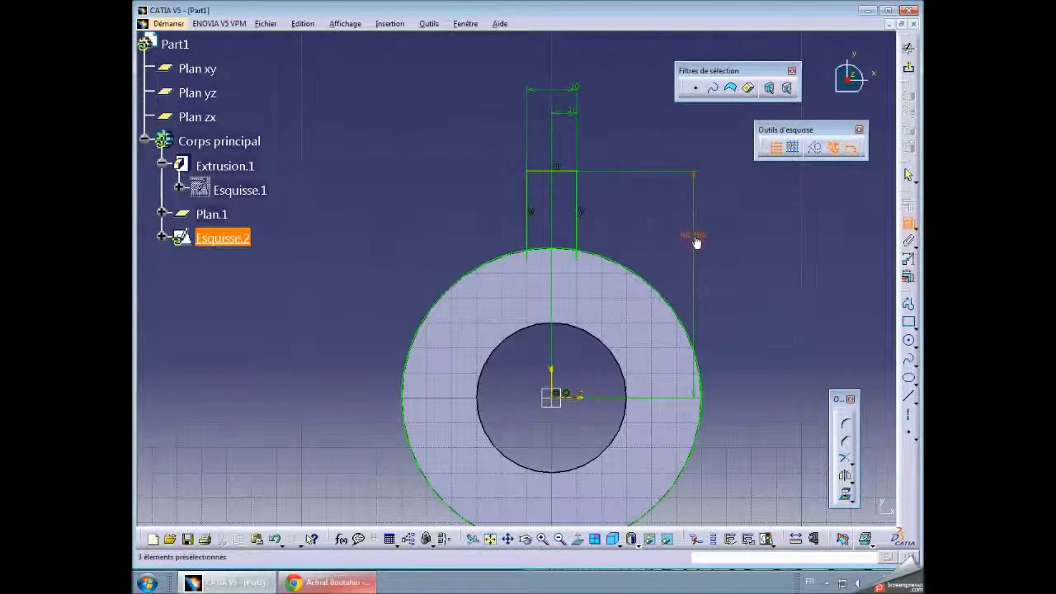
double_click(696, 237)
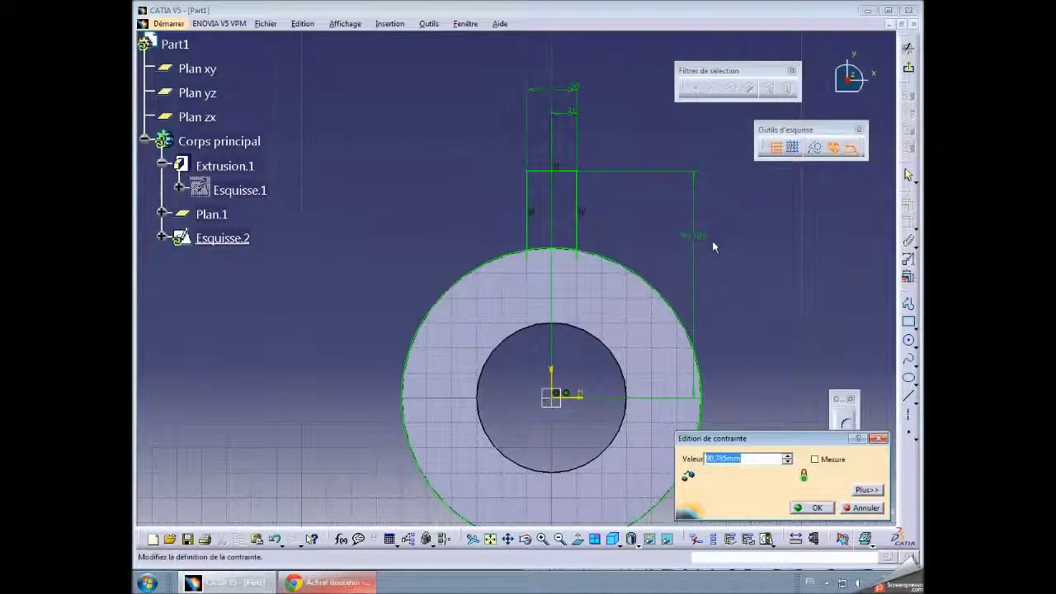
key("Return")
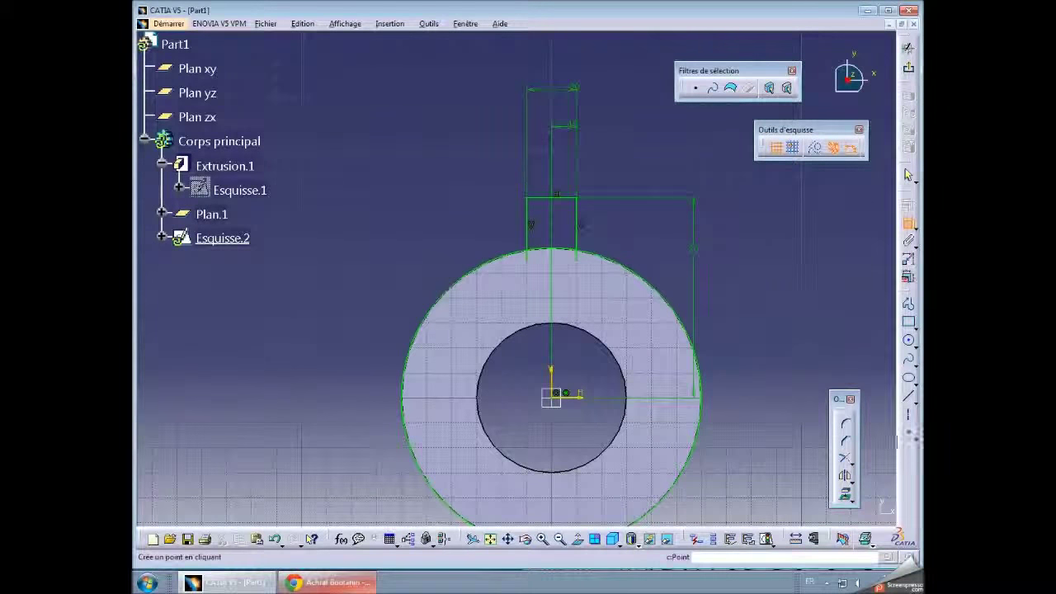
left_click(851, 460)
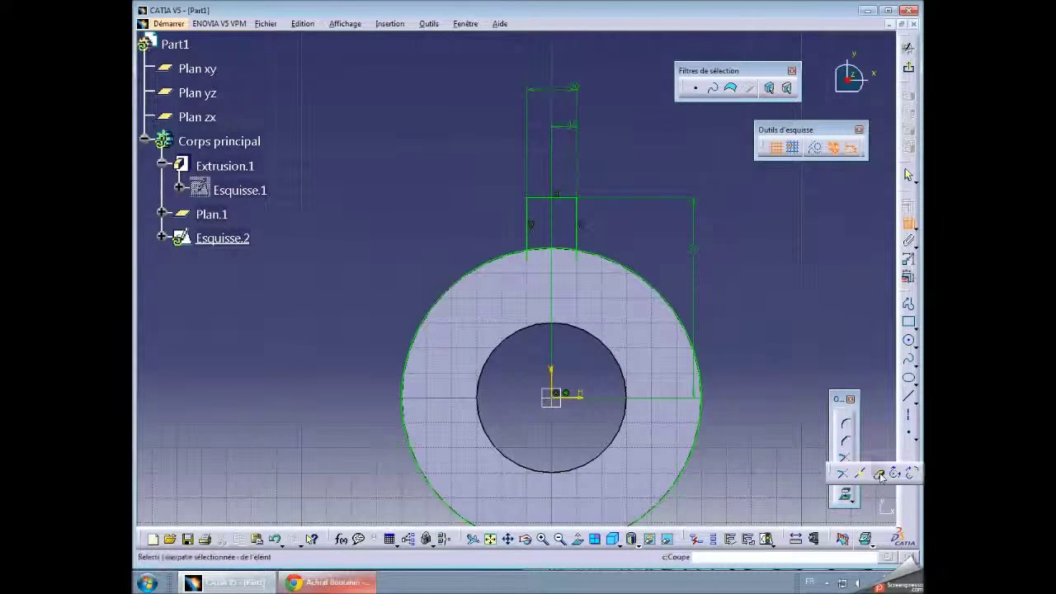
Quick-trim the profile along the rim, check it in a 3D view, and exit the sketch
left_click(879, 474)
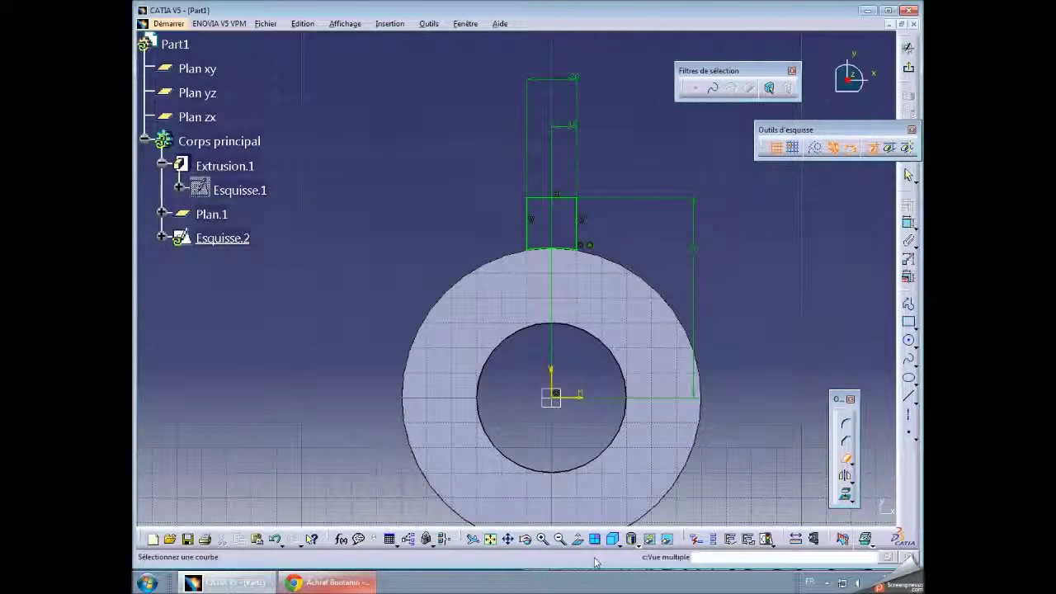
left_click(526, 541)
left_click_drag(380, 309, 547, 306)
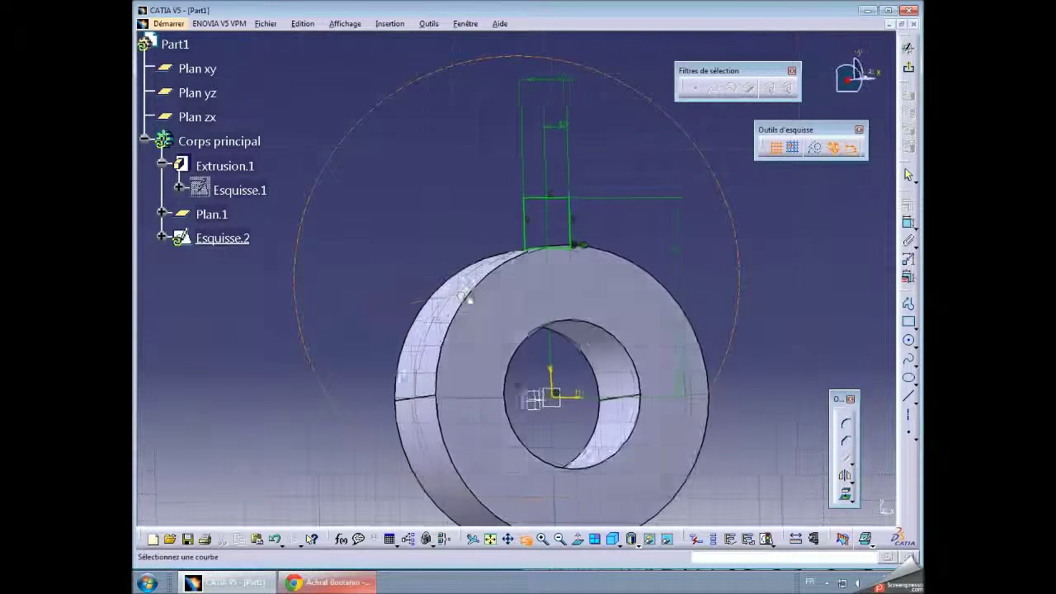
mouse_move(547, 306)
left_mouse_down()
mouse_move(681, 305)
mouse_move(543, 301)
mouse_move(572, 302)
mouse_move(553, 337)
left_mouse_up()
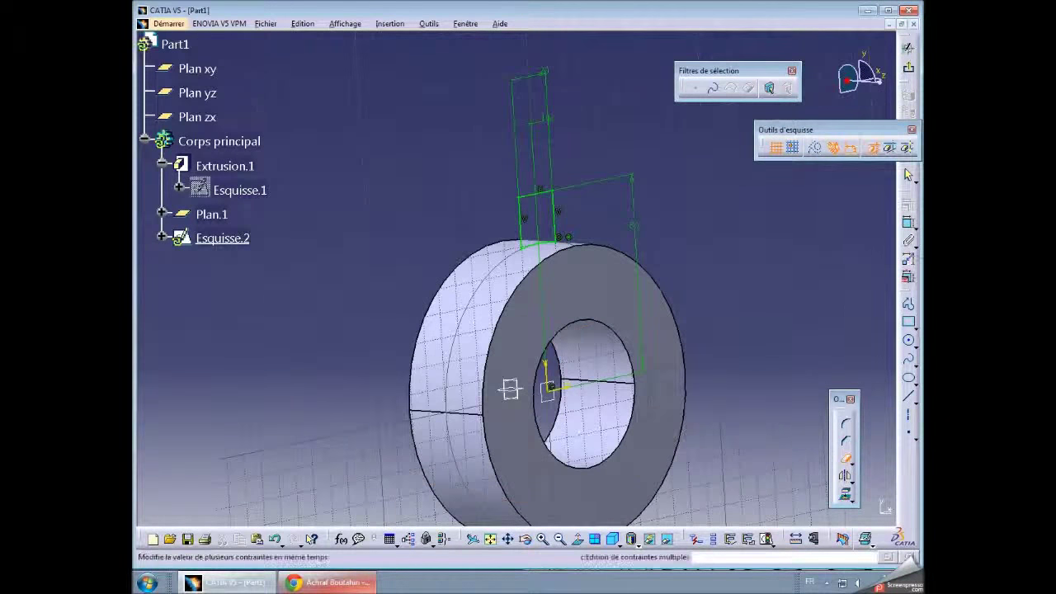
left_click(908, 47)
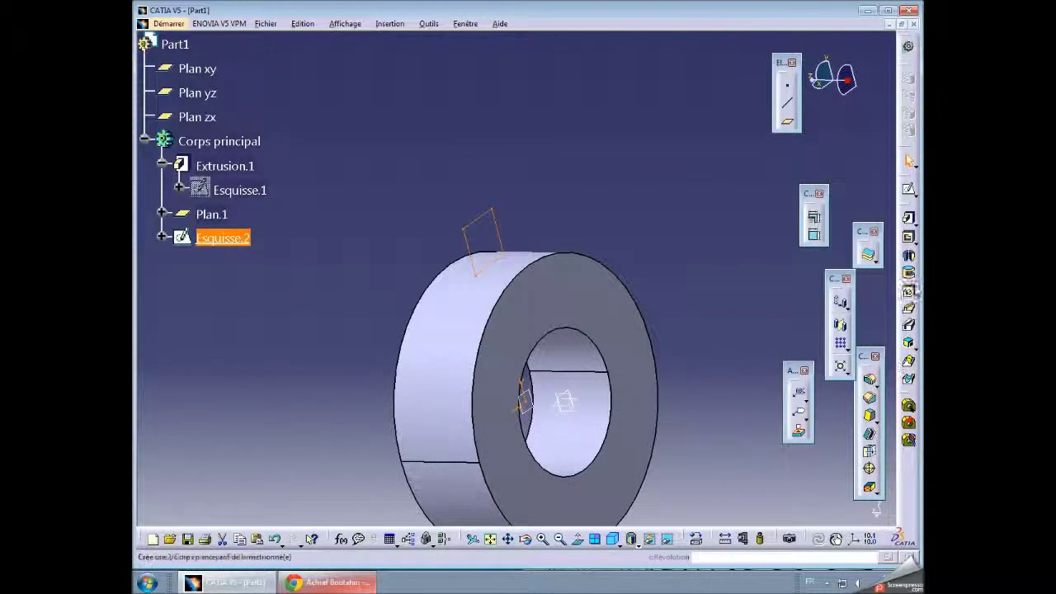
Pad Esquisse.2 by 10 mm with mirrored extent to form the block on the rim
left_click(910, 220)
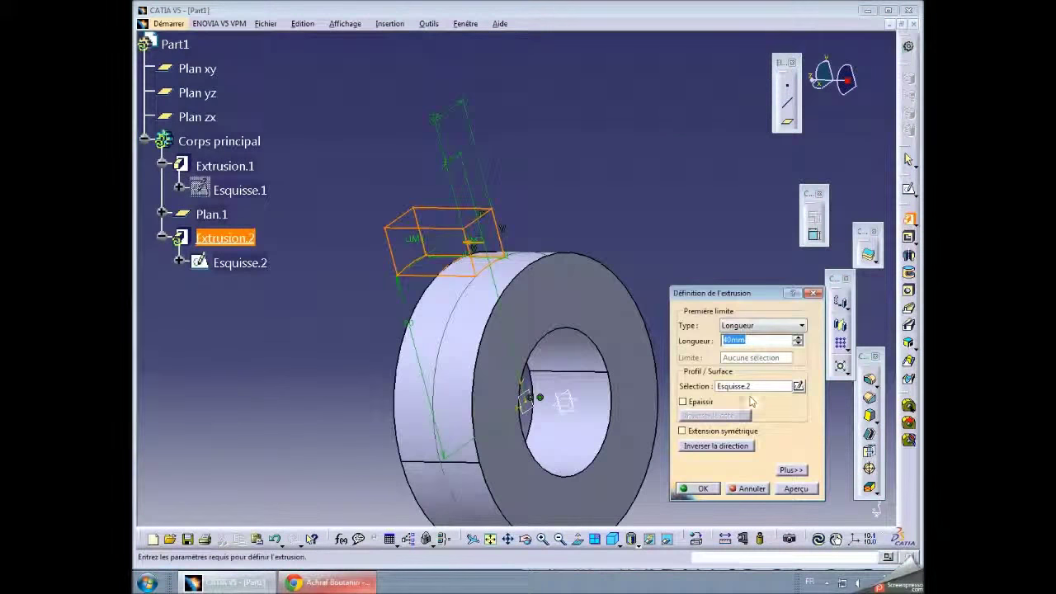
left_click(722, 432)
double_click(734, 340)
type("10")
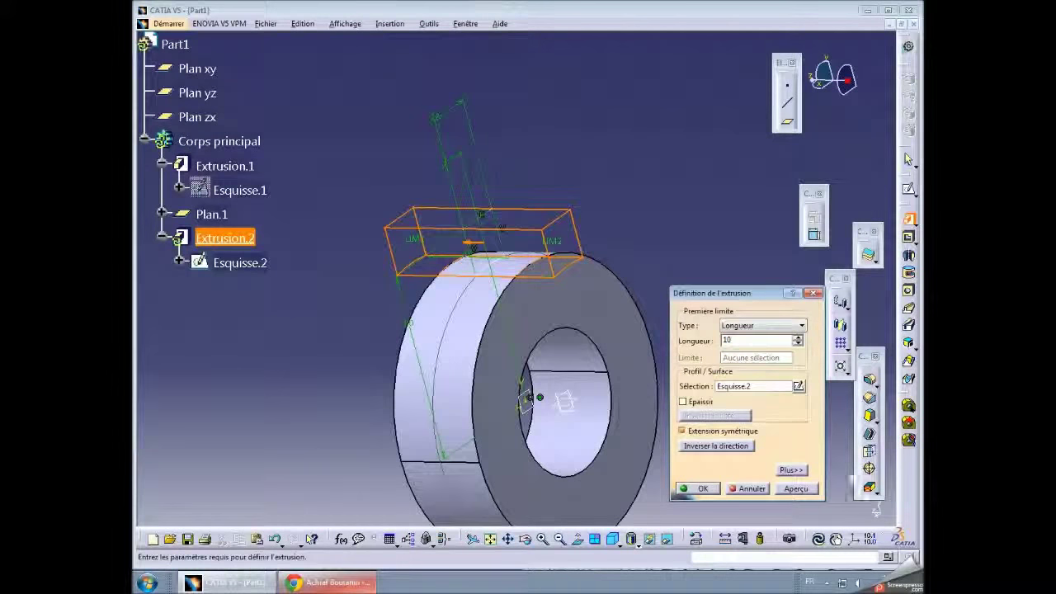
left_click(807, 489)
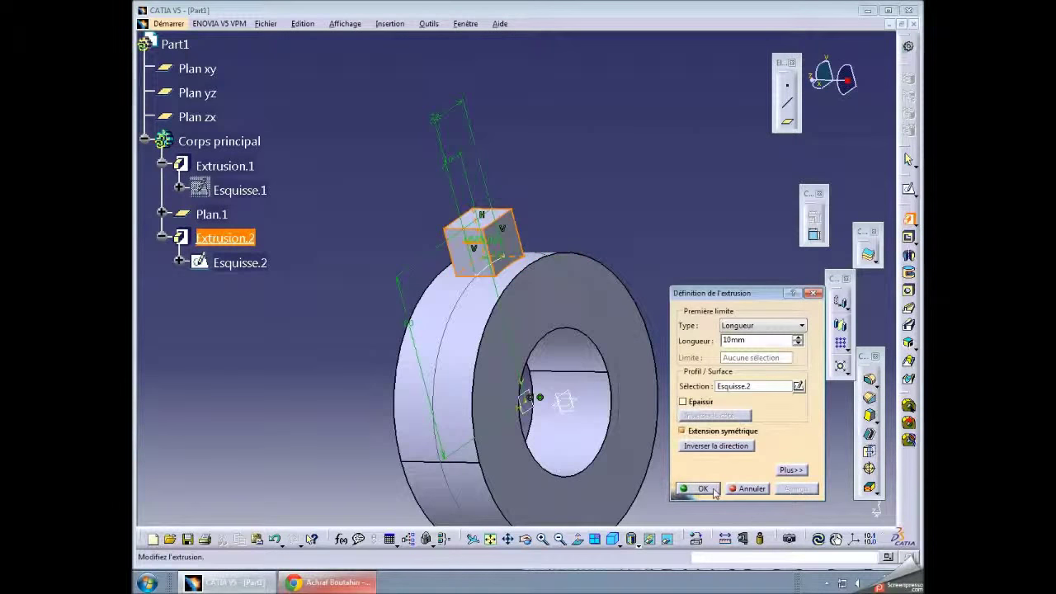
left_click(702, 489)
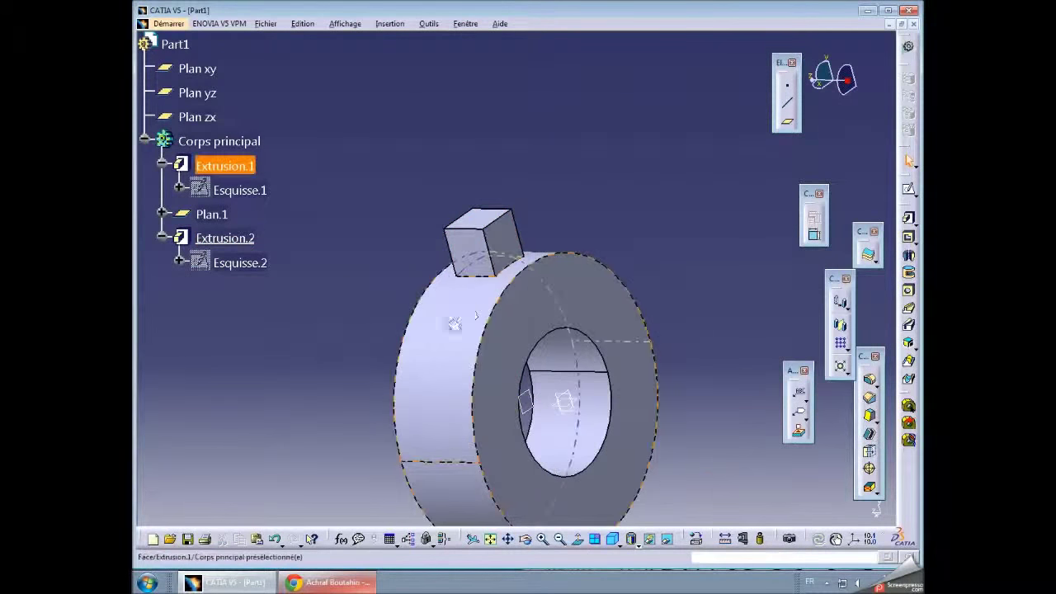
left_click(543, 539)
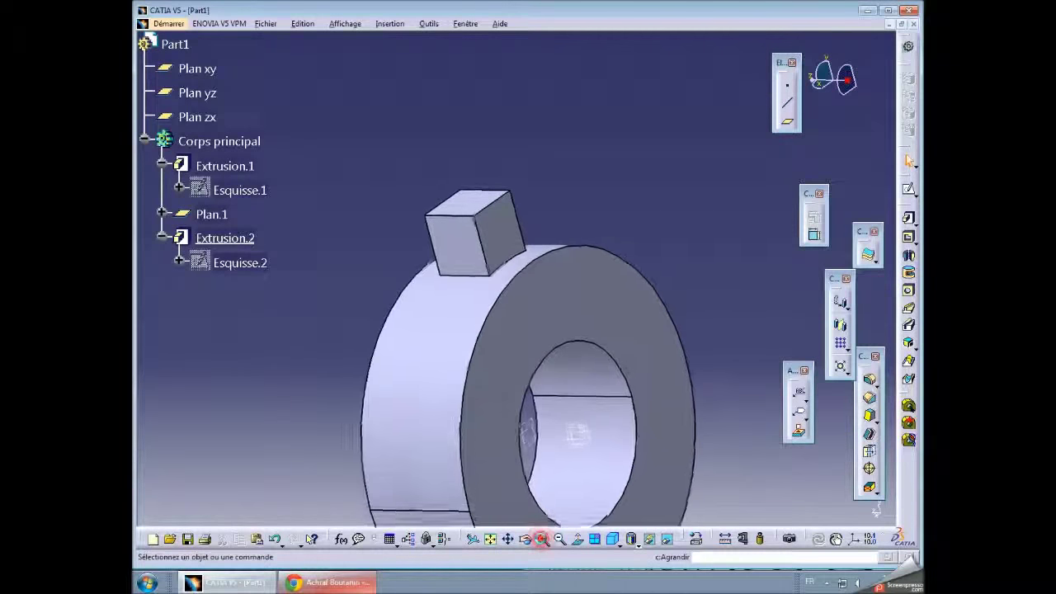
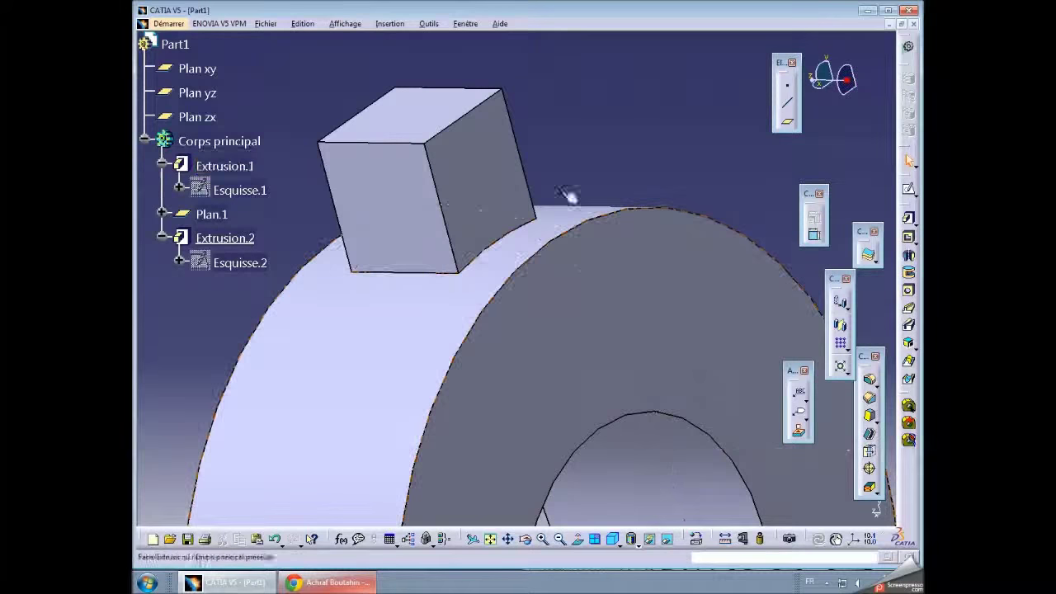
Start a hole on the cube face and open its centre-positioning sketch
left_click(559, 539)
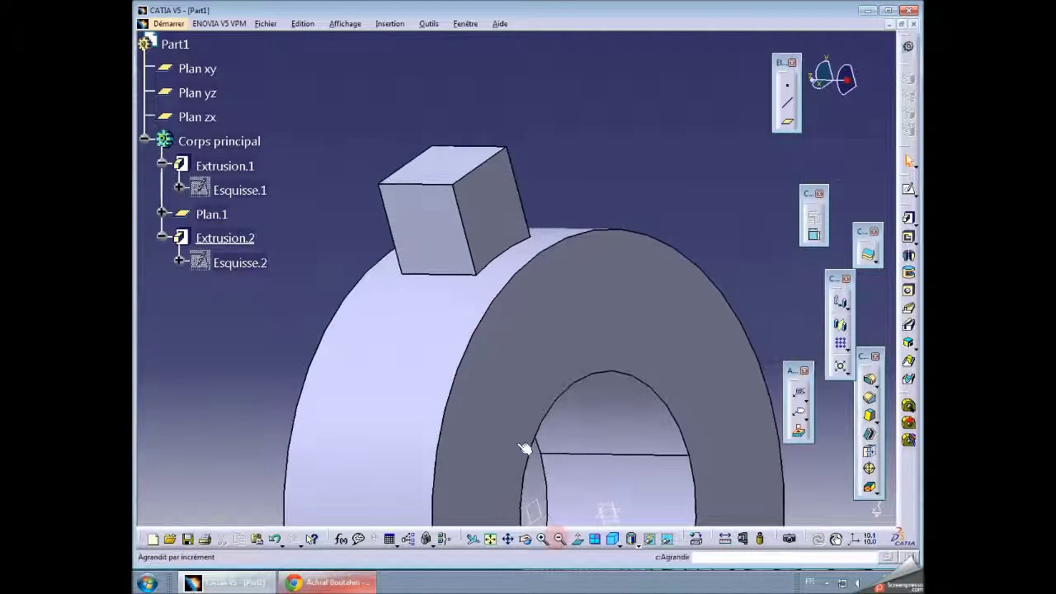
left_click(460, 240)
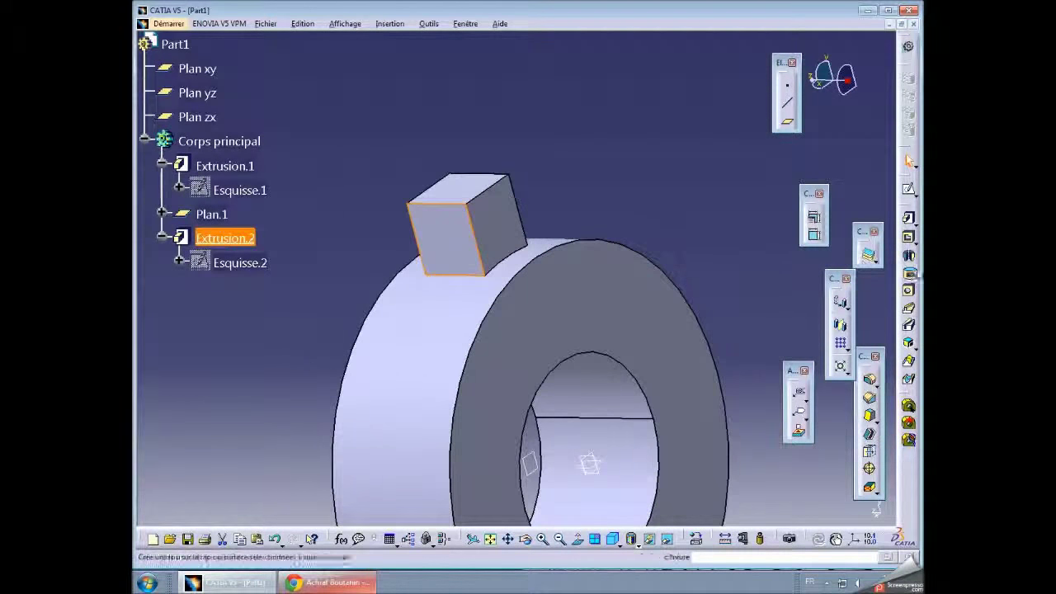
left_click(909, 290)
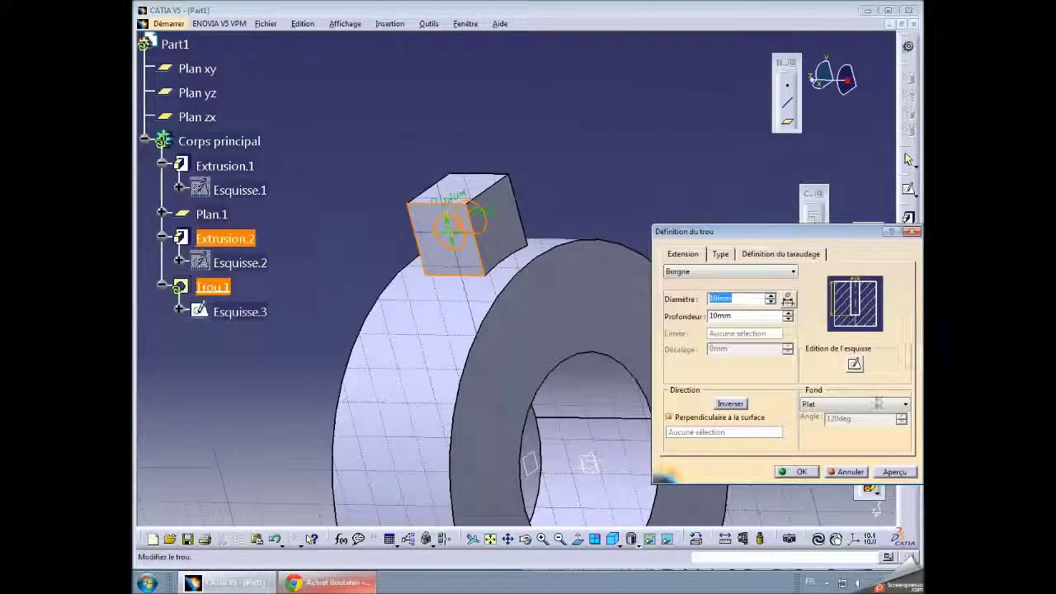
left_click(864, 372)
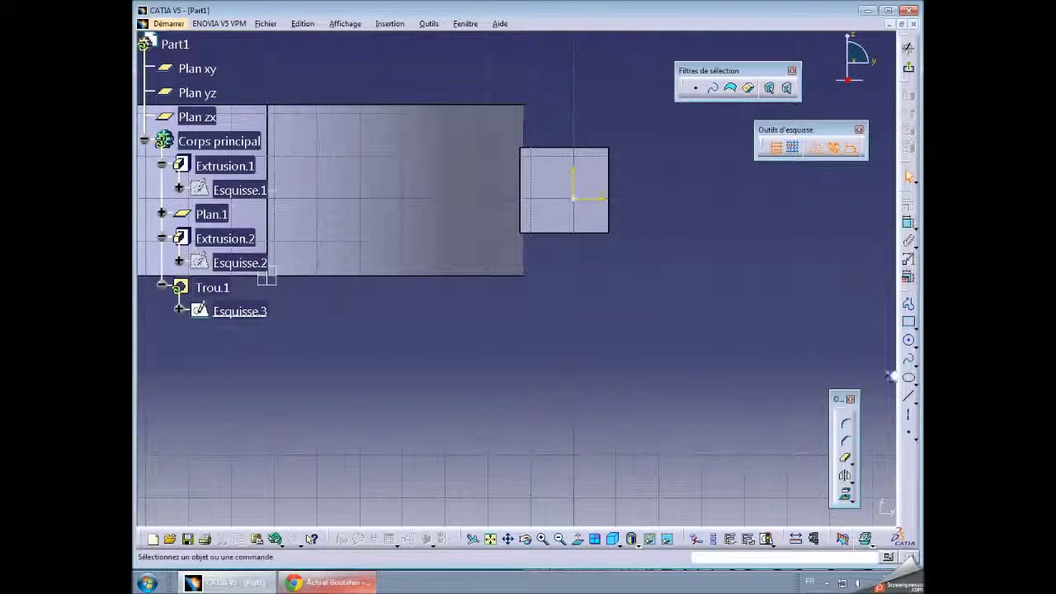
Dimension the hole centre 10 mm from the square's top edge and side edge, then exit the sketch
left_click(909, 224)
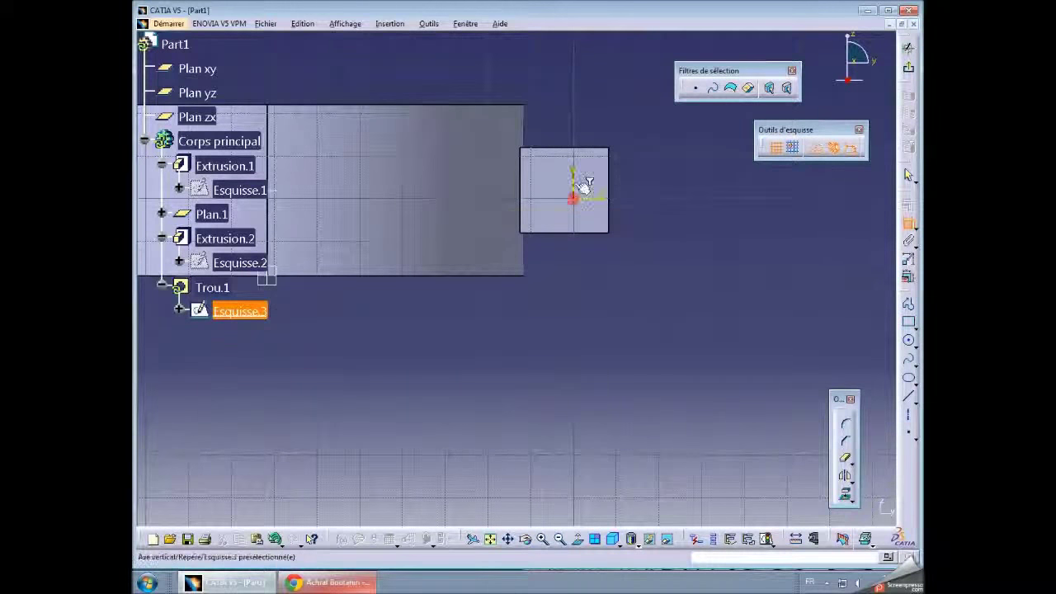
left_click(588, 148)
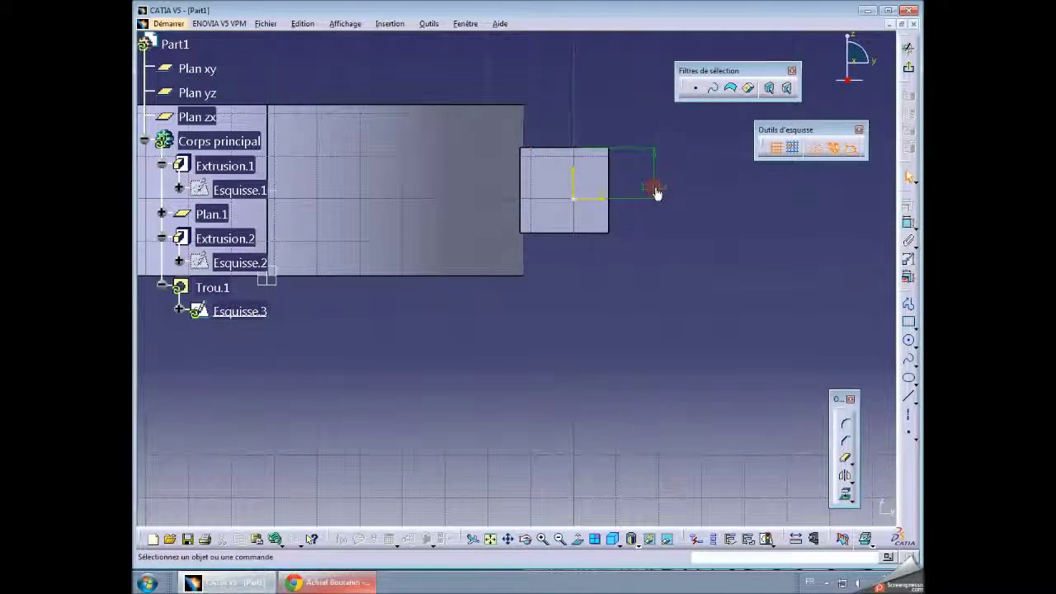
double_click(653, 189)
type("10")
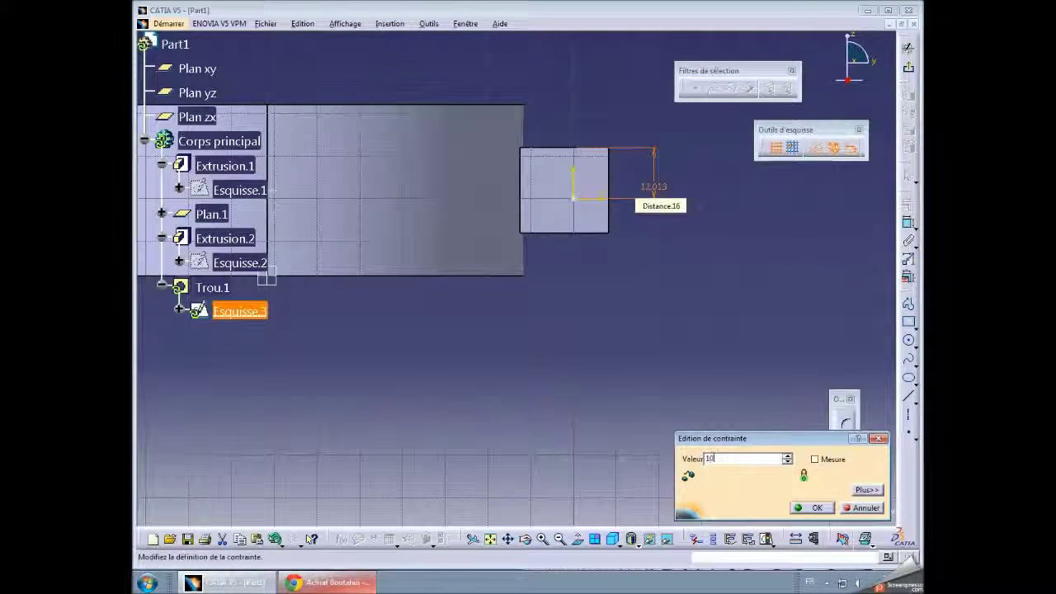
key("Return")
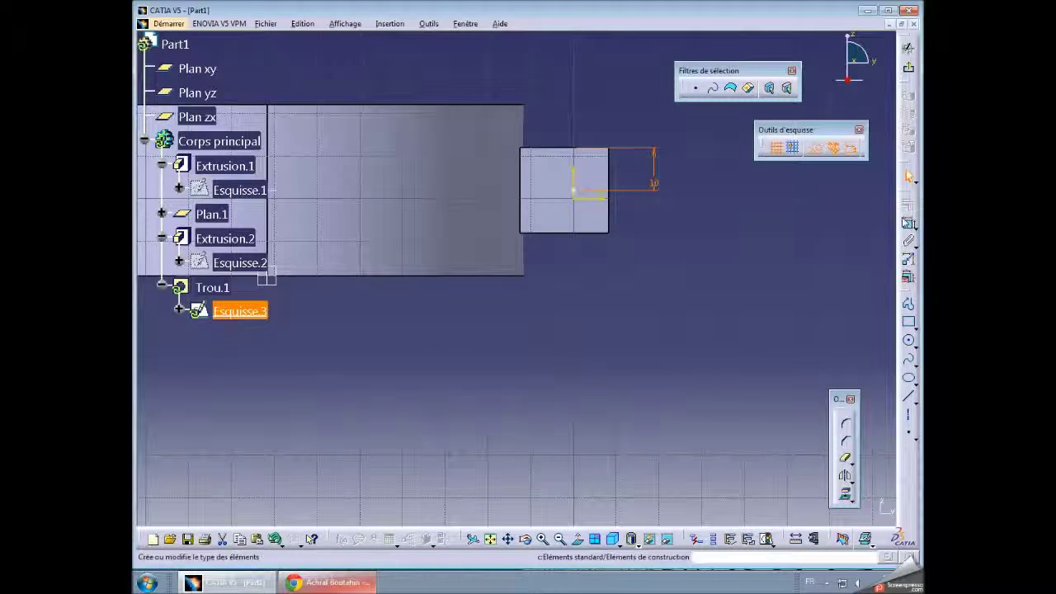
left_click(655, 202)
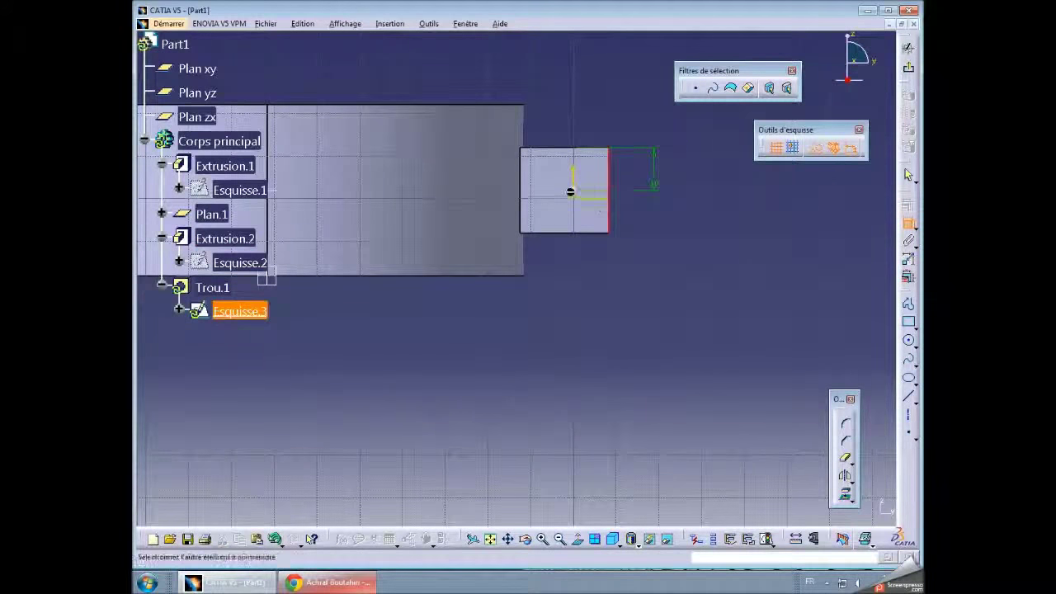
left_click(581, 193)
double_click(599, 294)
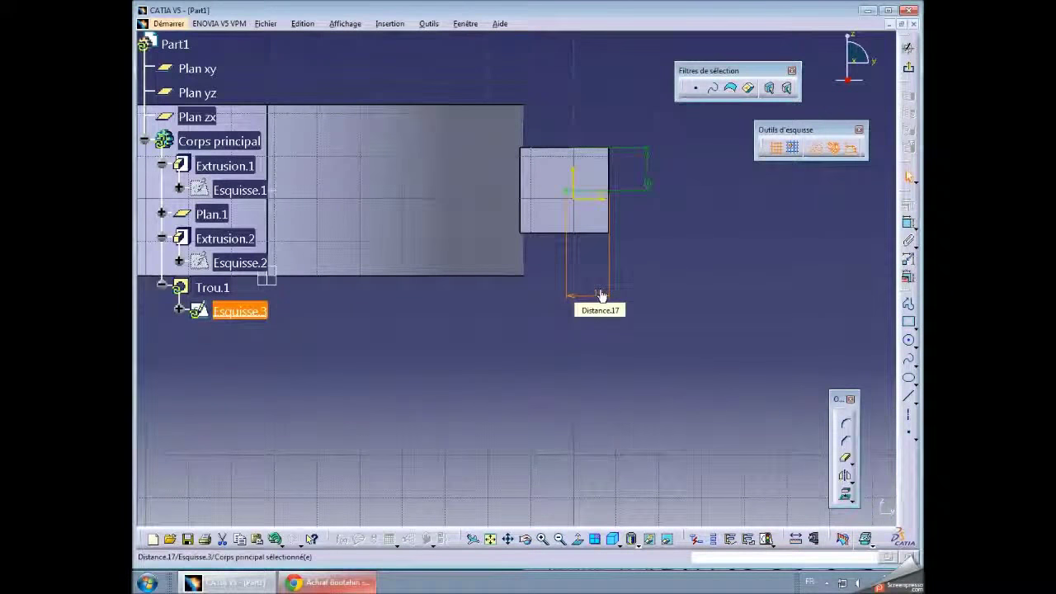
left_click(702, 259)
left_click(910, 74)
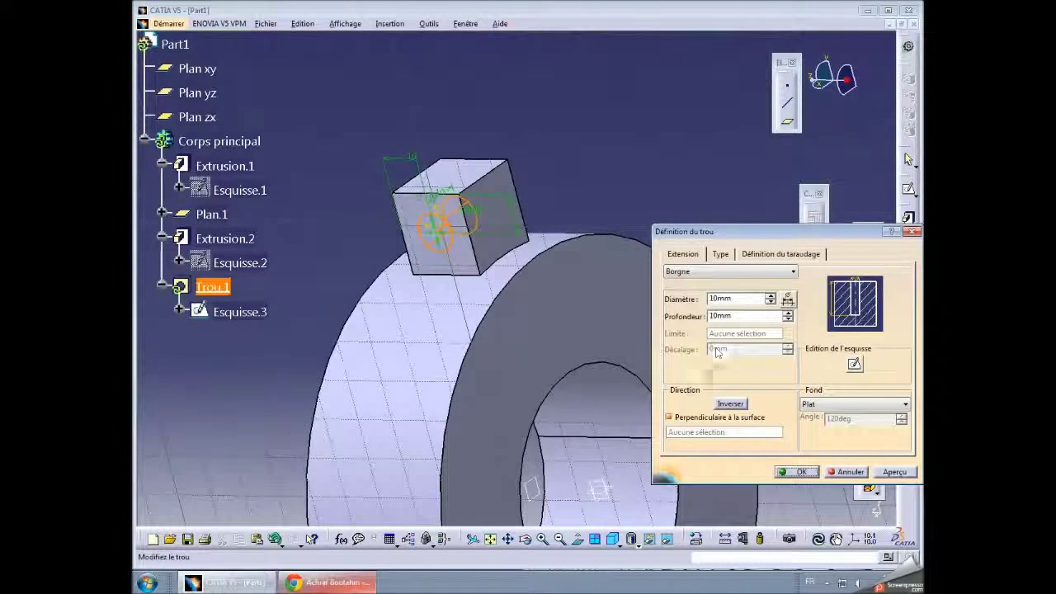
Make the hole threaded with bottom type Profondeur du support and create it
left_click(722, 256)
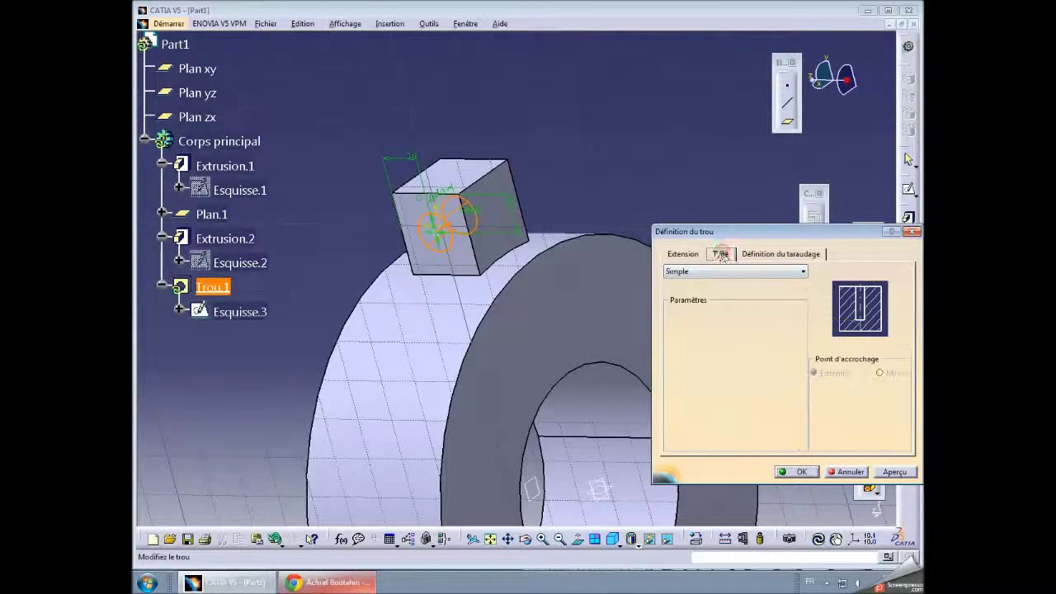
left_click(724, 271)
left_click(724, 270)
left_click(750, 253)
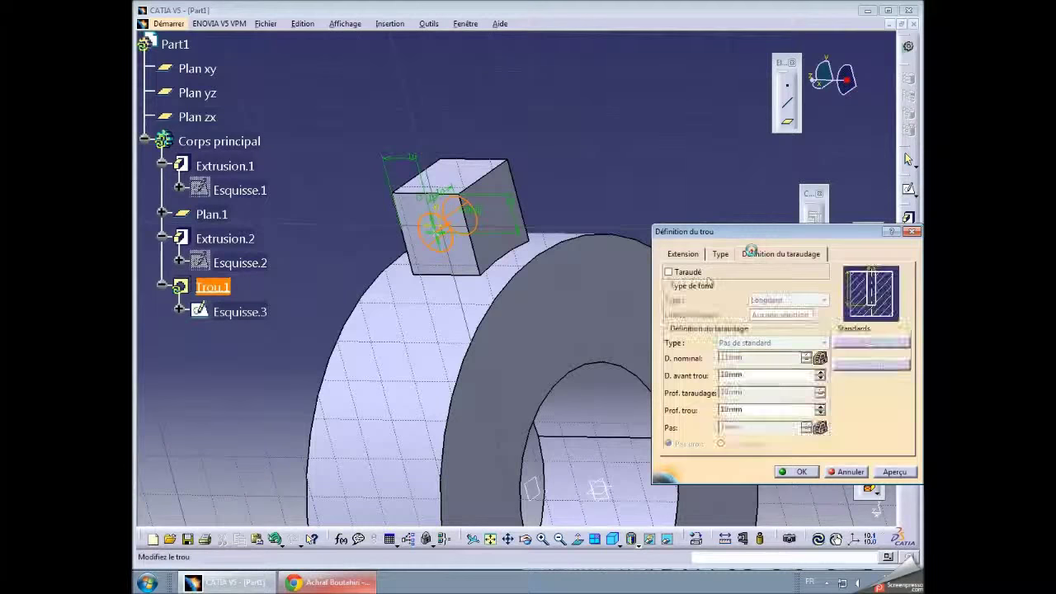
left_click(687, 273)
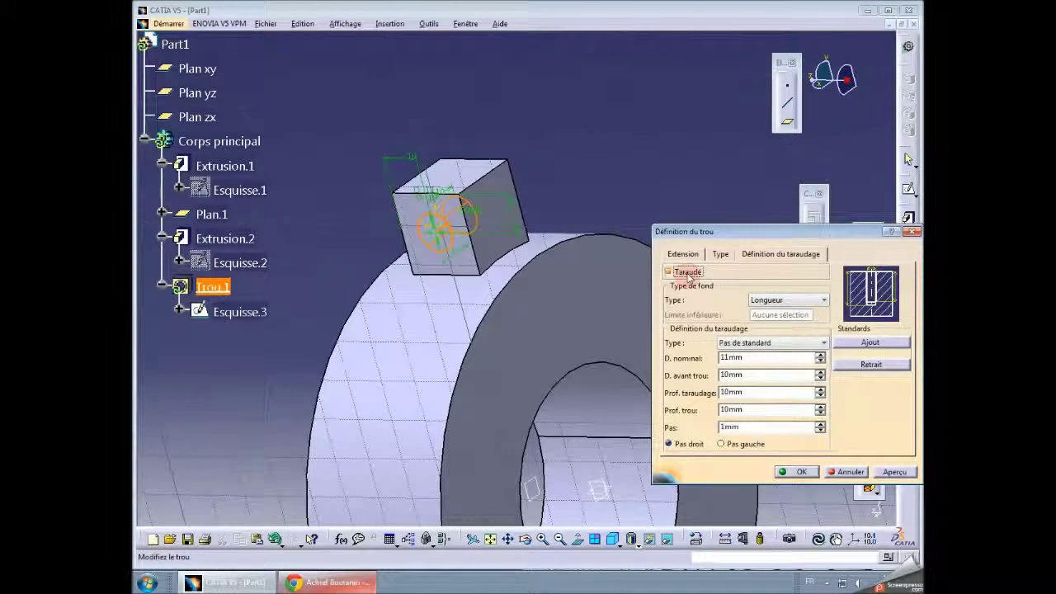
left_click(776, 301)
left_click(782, 325)
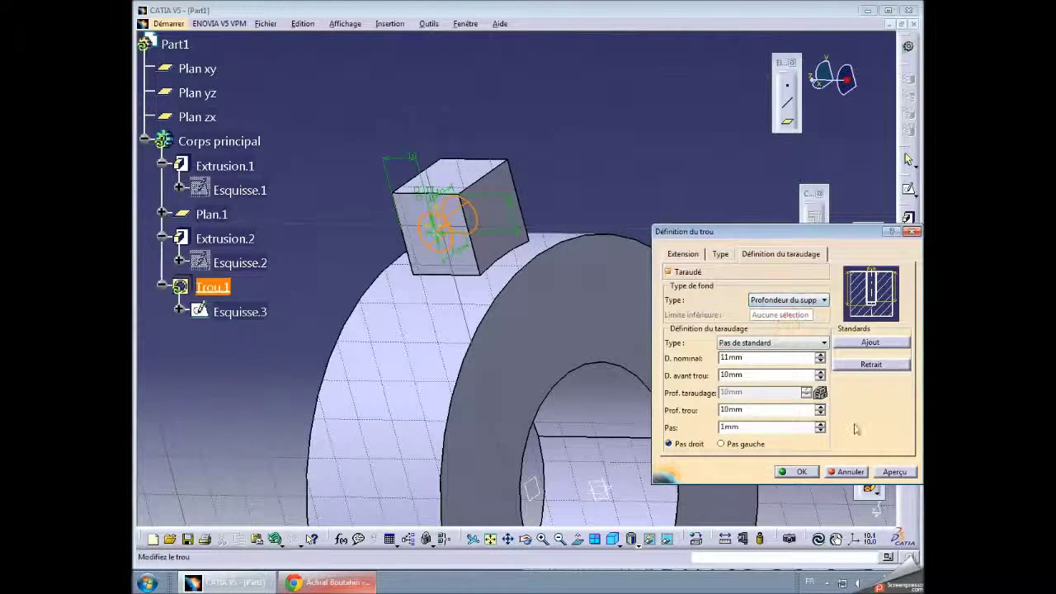
left_click(797, 471)
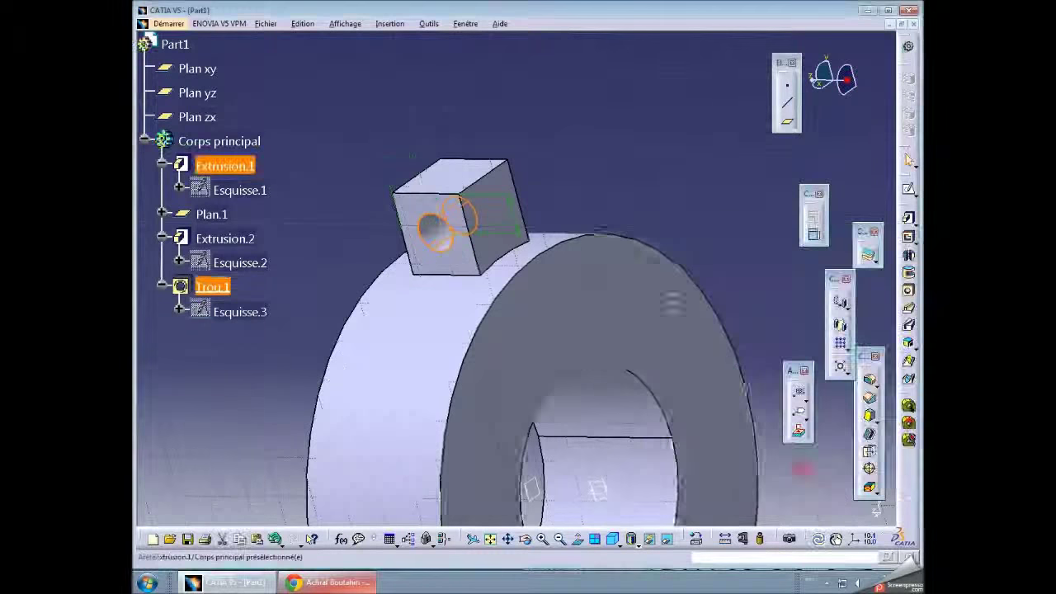
middle_click_drag(460, 361, 687, 150)
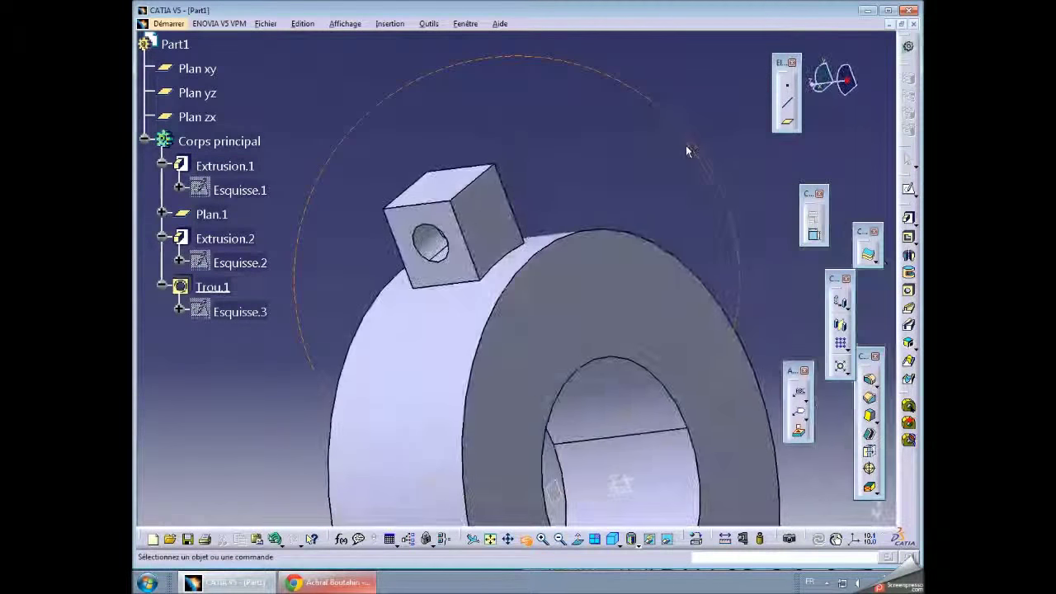
Redefine Trou.1 so its extension is Jusqu'au suivant
double_click(212, 286)
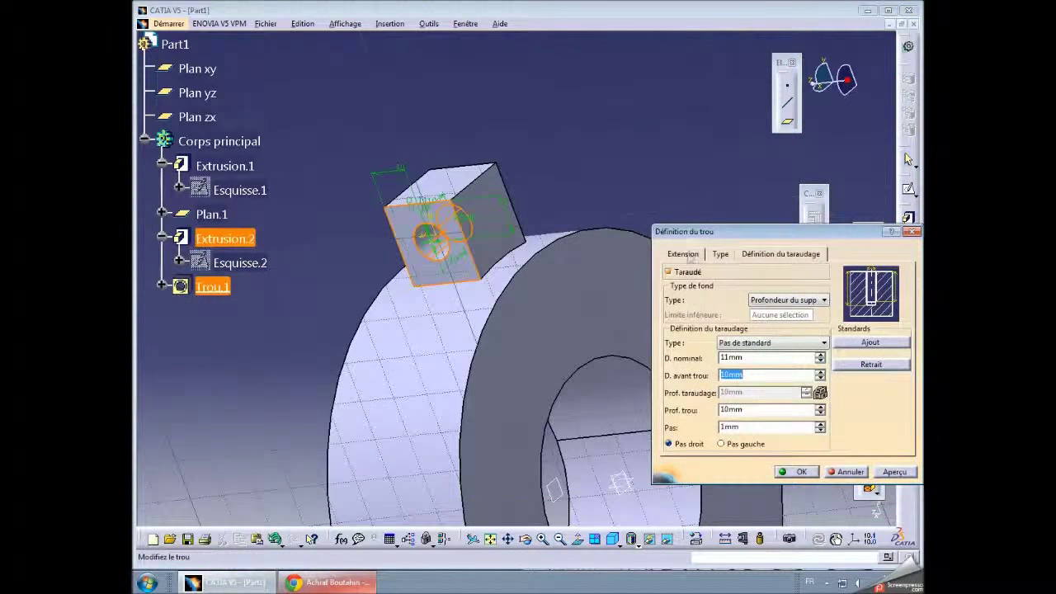
left_click(684, 254)
left_click(719, 272)
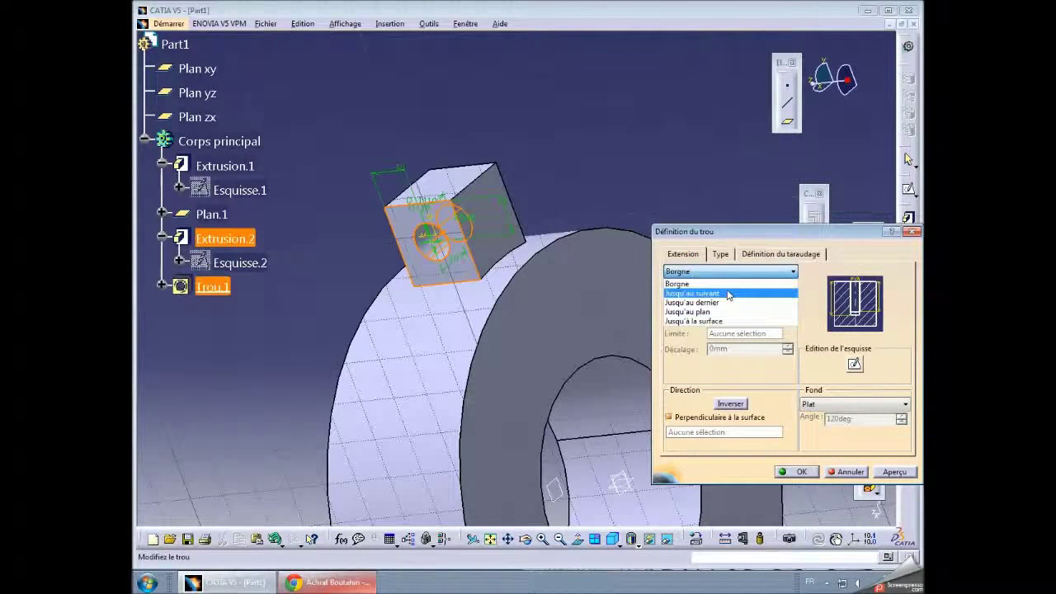
left_click(719, 289)
left_click(887, 473)
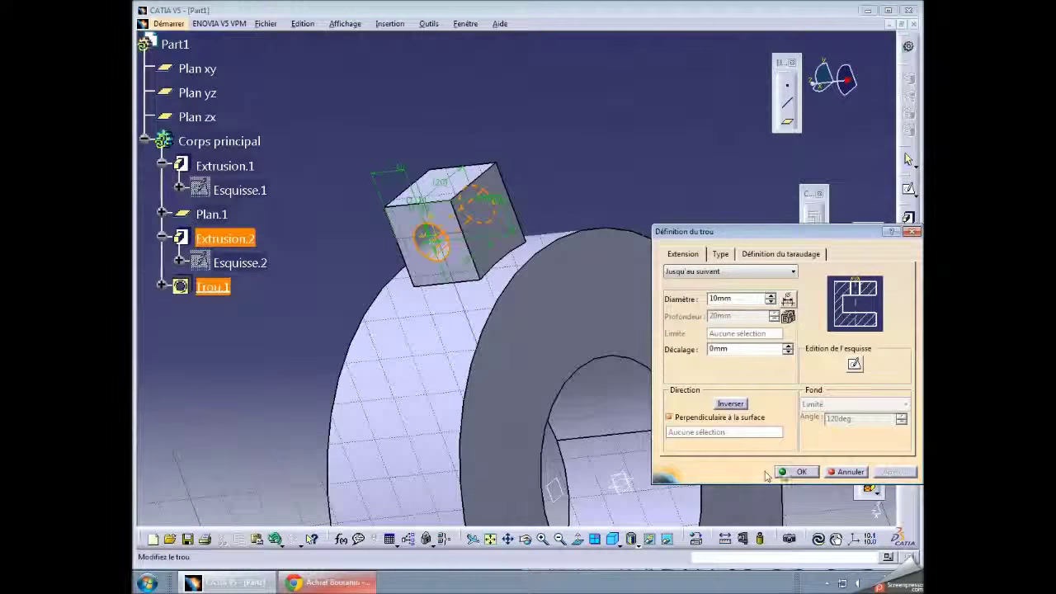
left_click(748, 258)
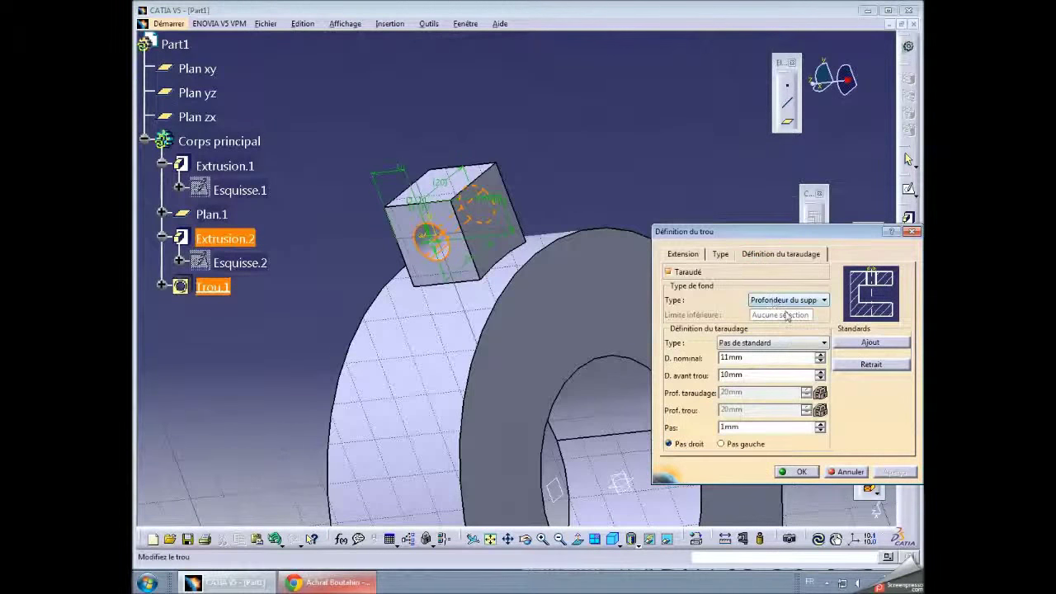
left_click(802, 472)
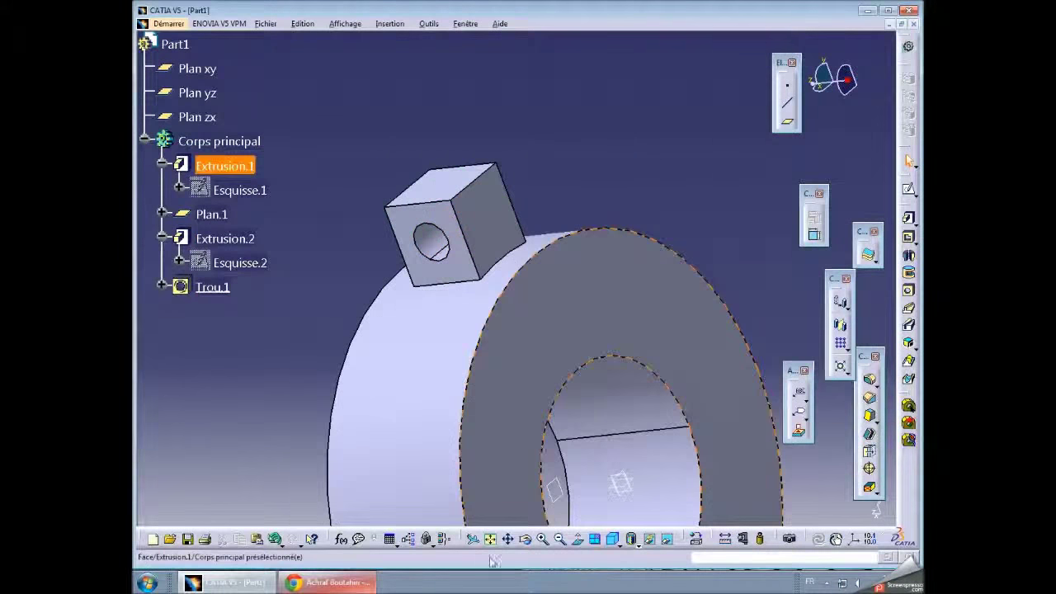
Orbit, zoom out and pan so the whole ring sits in the upper middle, then sketch on Plan.1
left_click_drag(525, 541, 449, 304)
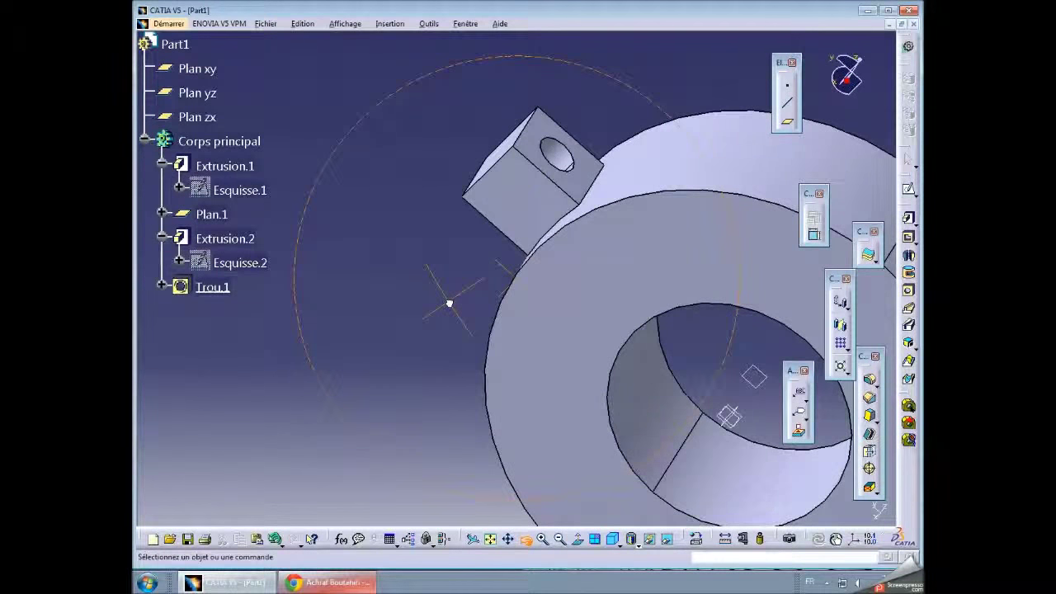
left_click_drag(449, 303, 702, 253)
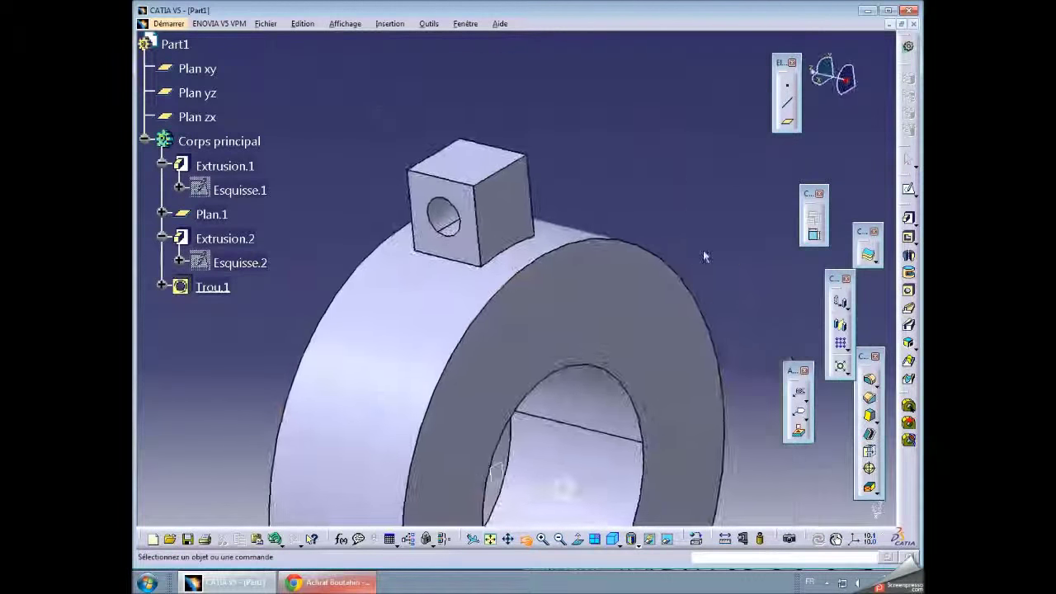
left_click(559, 538)
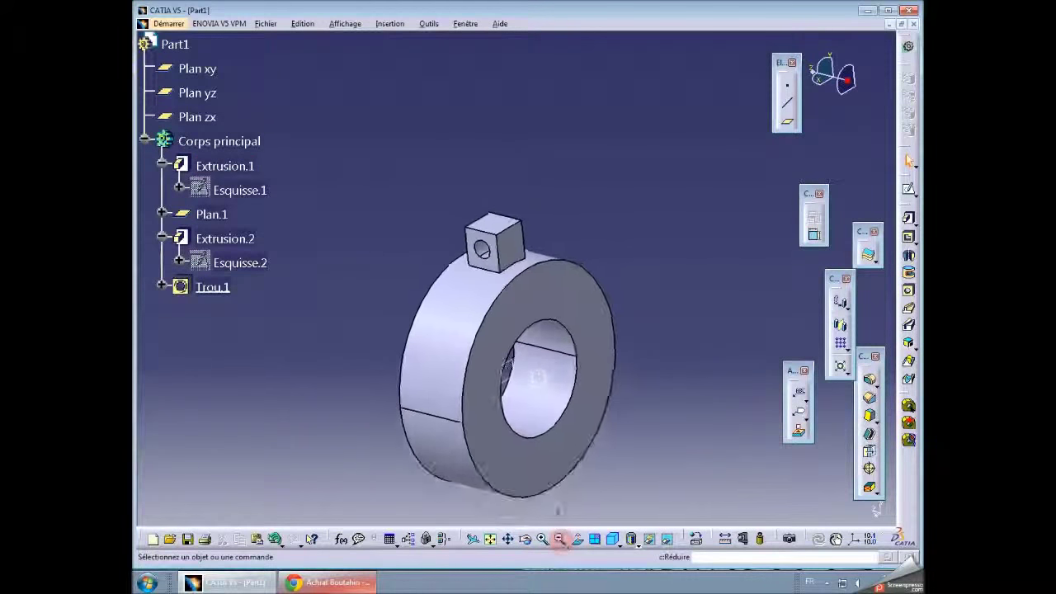
middle_click_drag(618, 469, 584, 379)
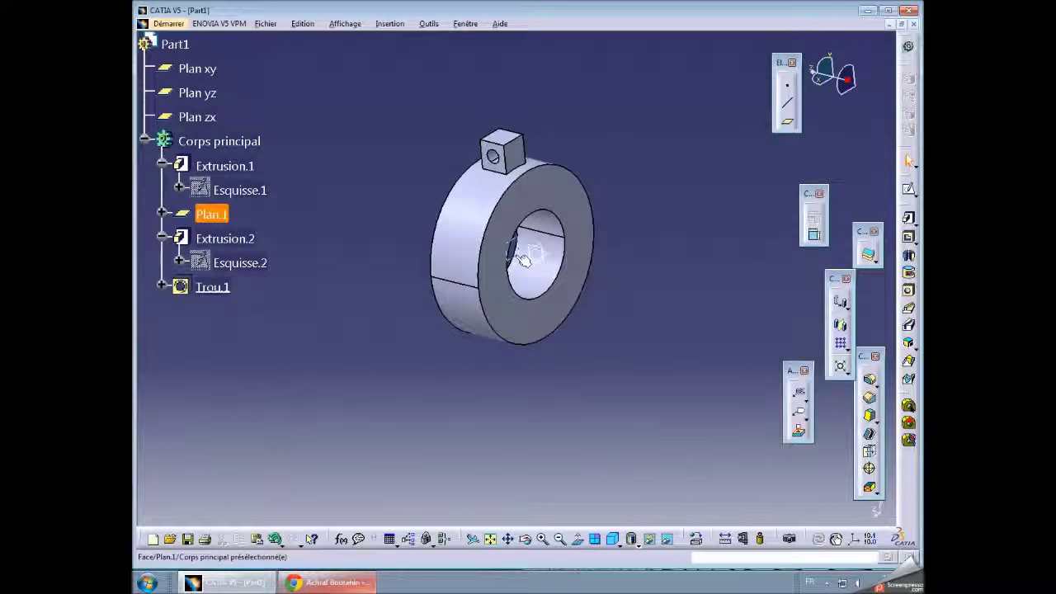
left_click(908, 189)
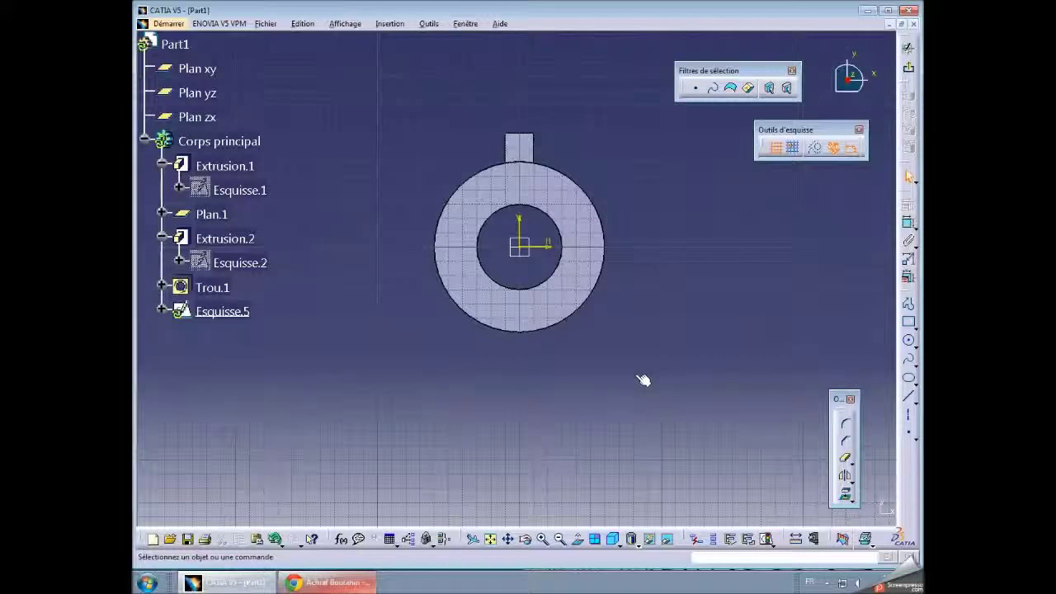
Draw a trial outline from the ring's outer circle, then delete it
left_click(908, 303)
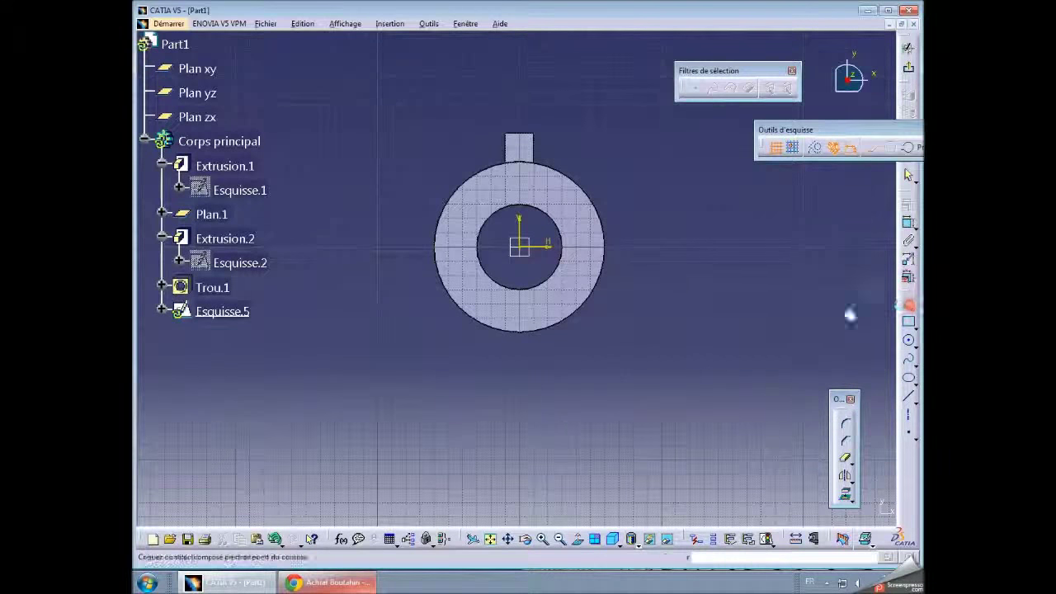
left_click(603, 271)
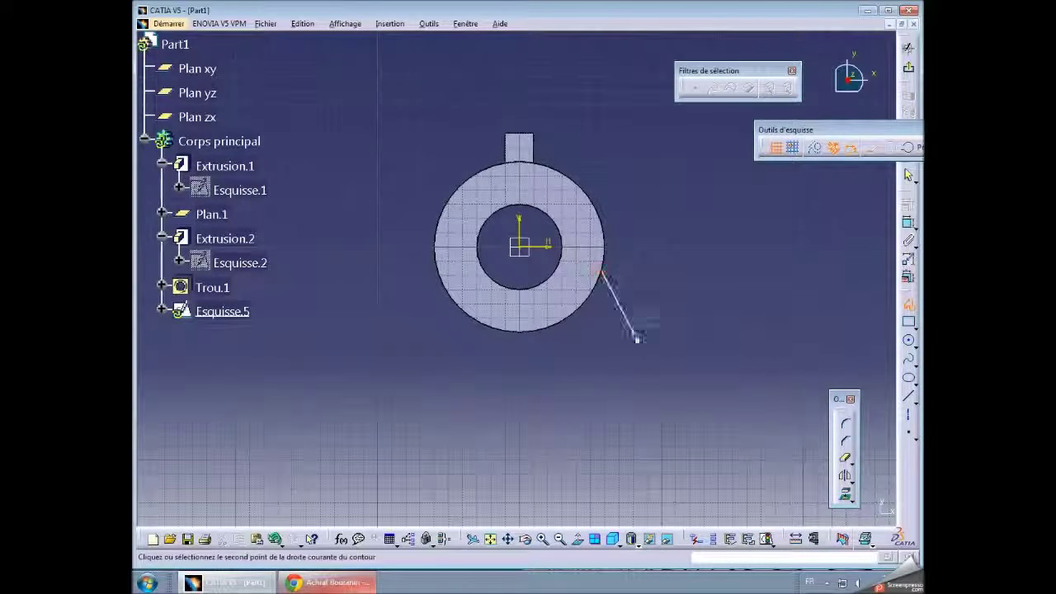
left_click(647, 404)
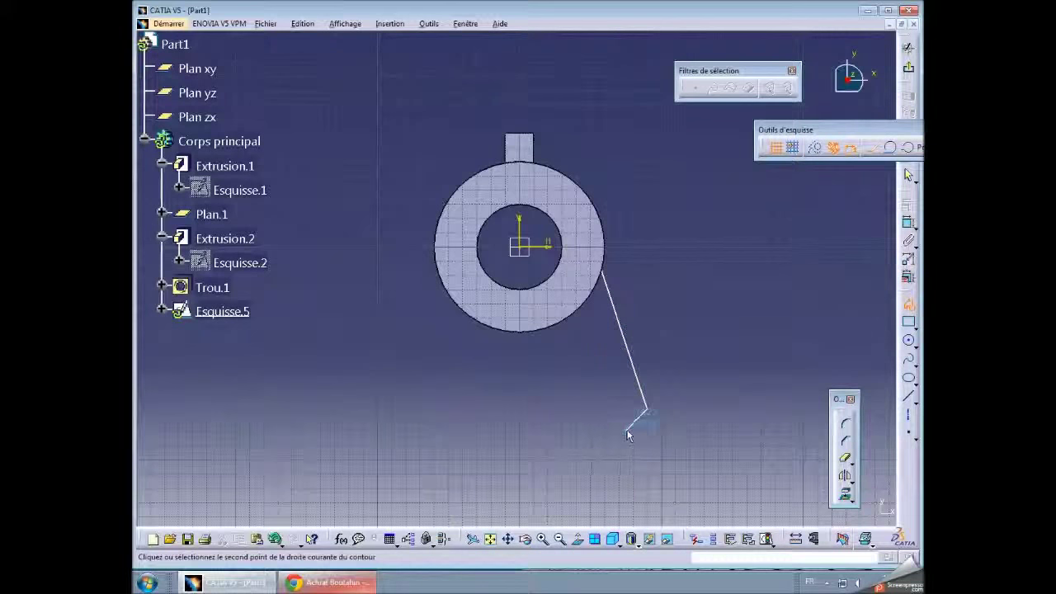
left_click(627, 431)
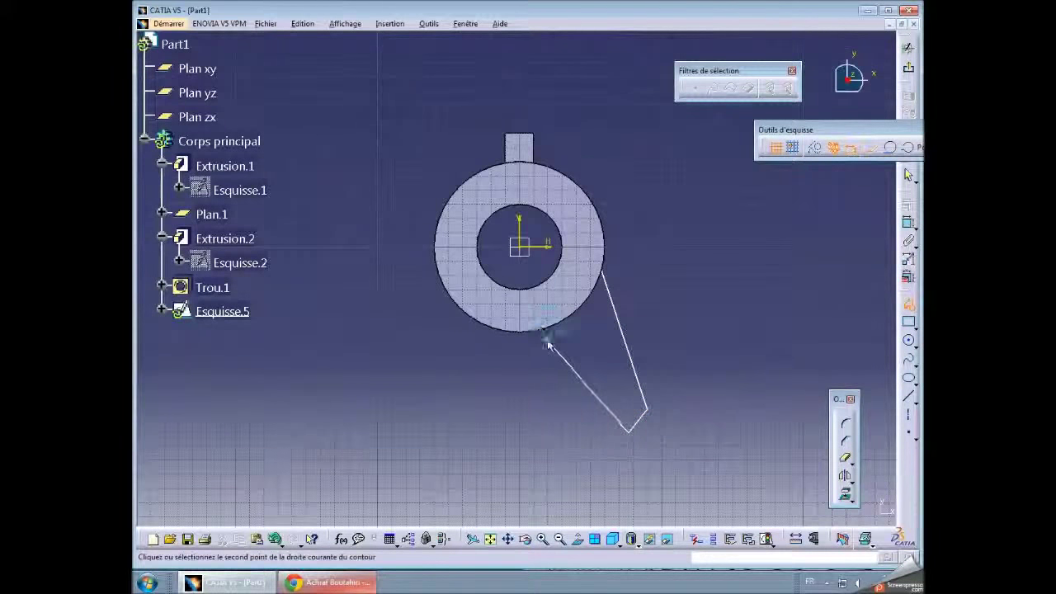
key("Escape")
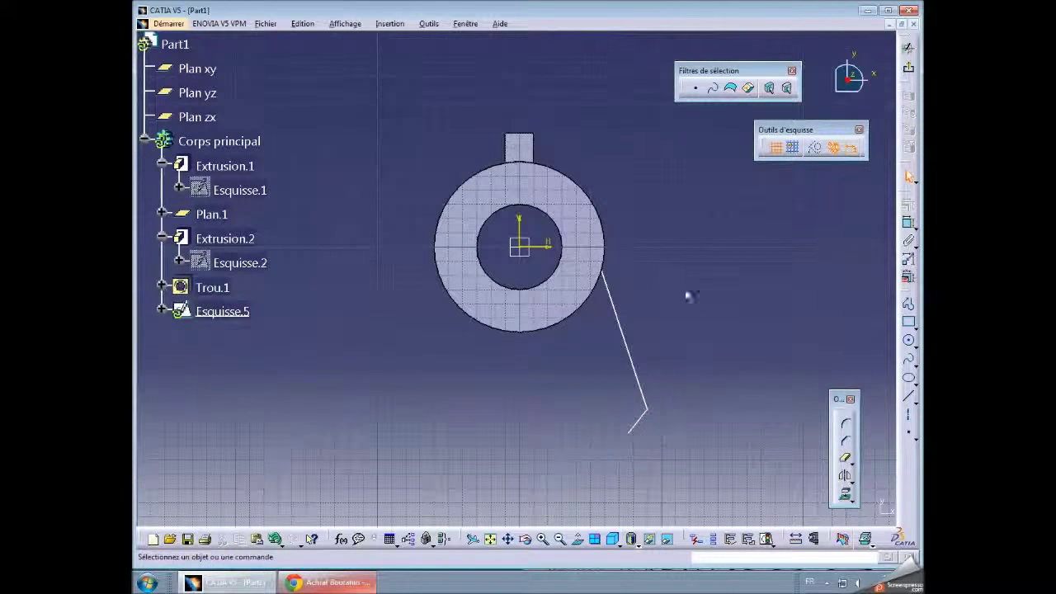
left_click_drag(688, 250, 587, 462)
key("Delete")
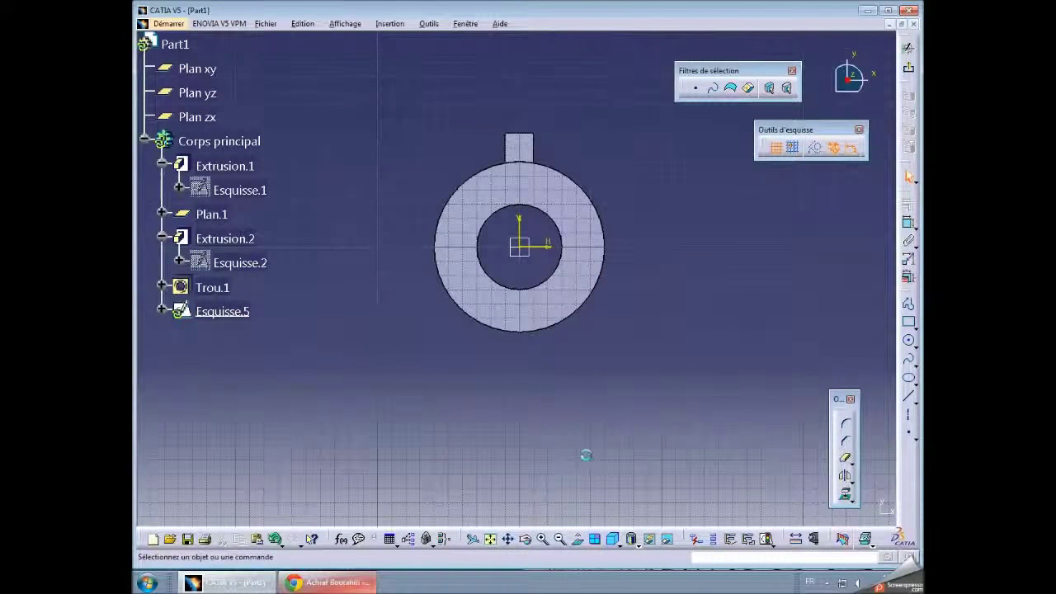
Draw a line from the origin angled 30° to the vertical axis
left_click(909, 400)
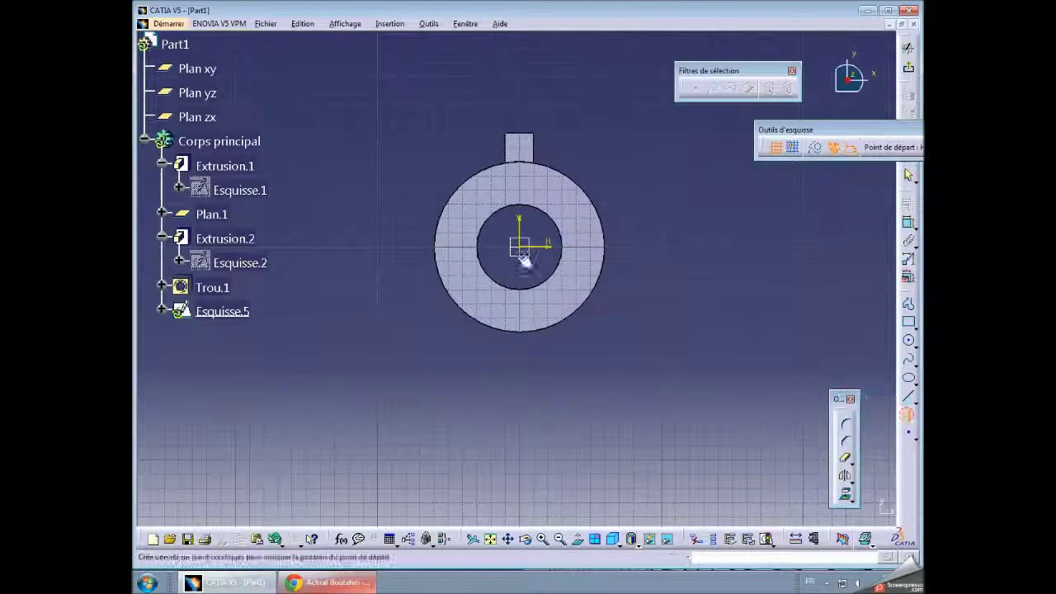
left_click(625, 398)
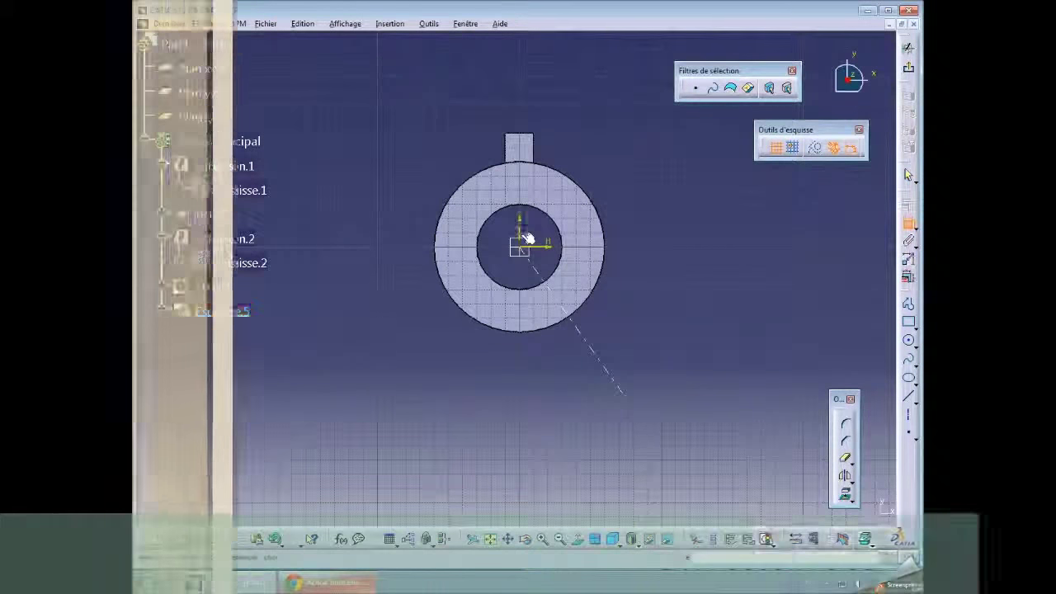
left_click(561, 303)
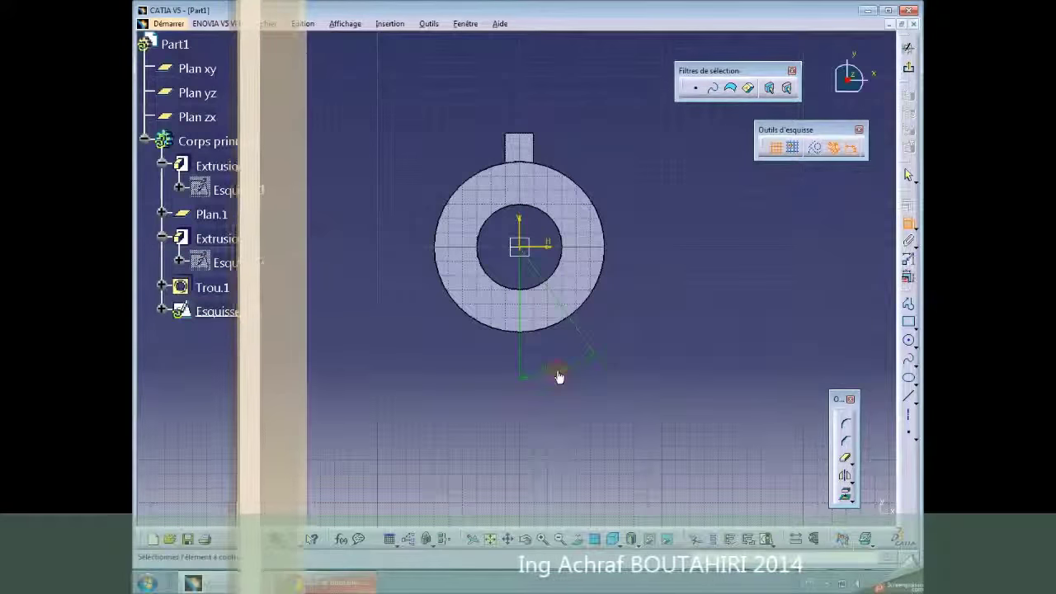
double_click(560, 375)
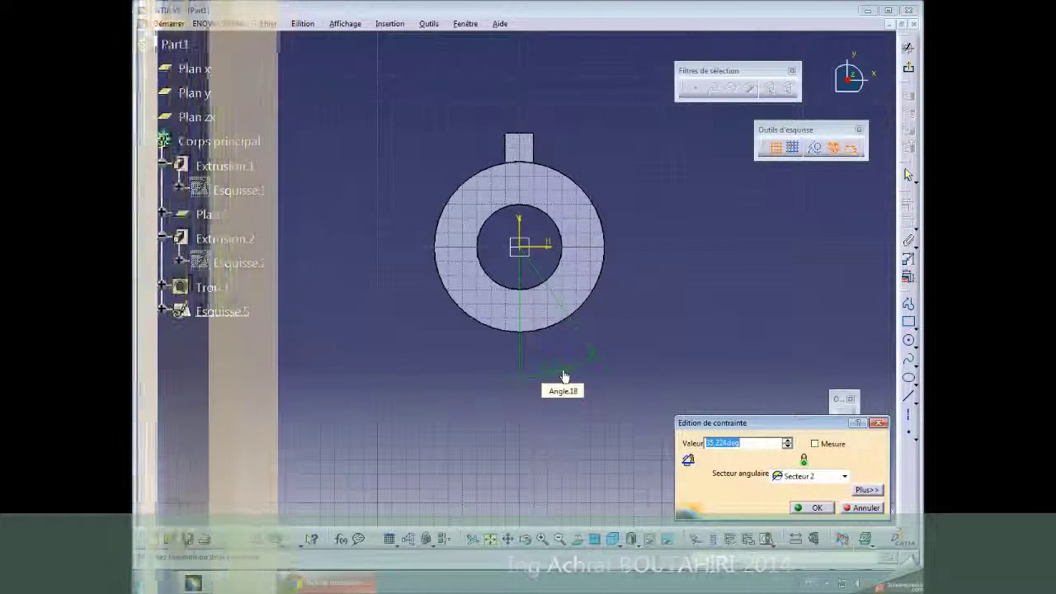
type("30")
key("Return")
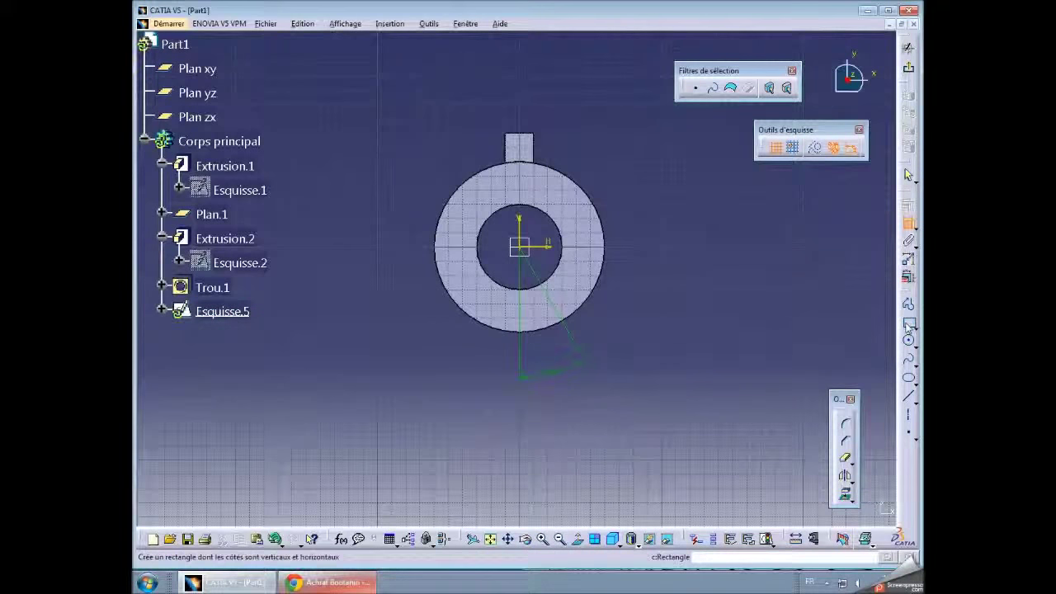
Draw a closed outline beside the 30° line
left_click(908, 303)
left_click(552, 293)
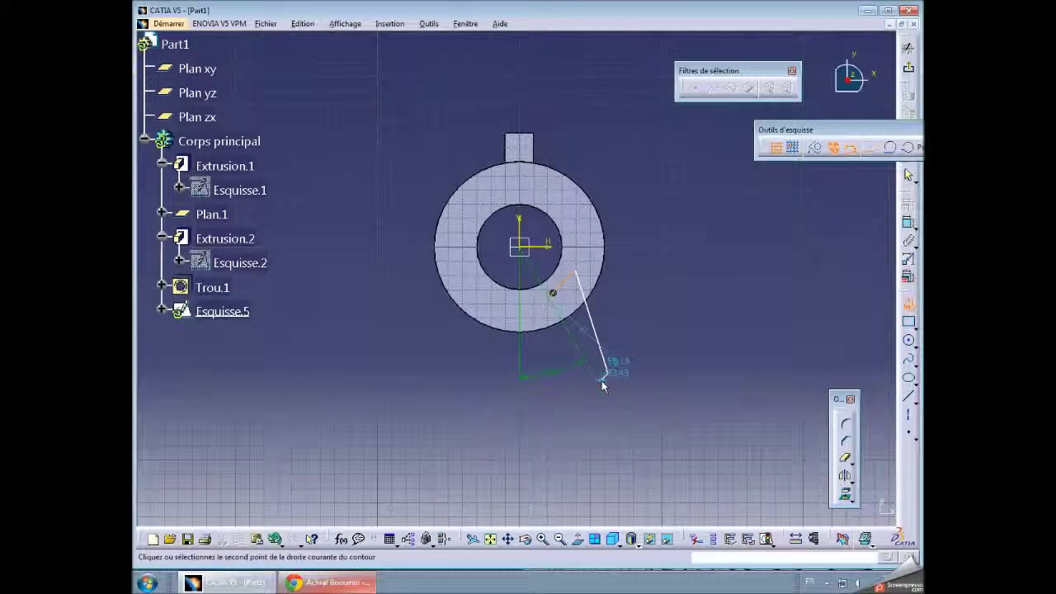
left_click(603, 378)
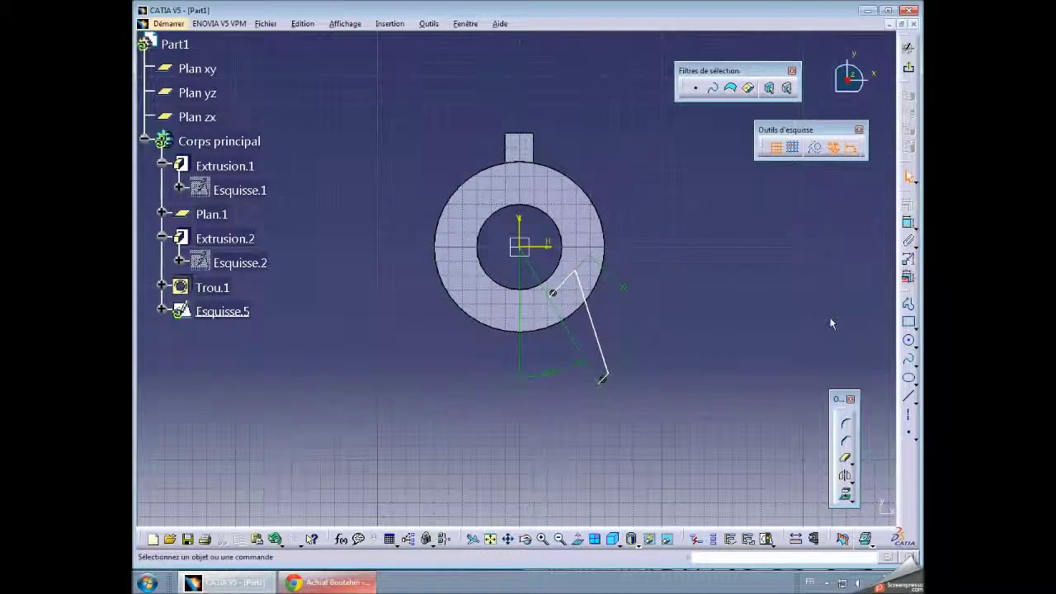
Mirror the outline lines across the inclined 30° line
left_click(908, 432)
left_click(845, 476)
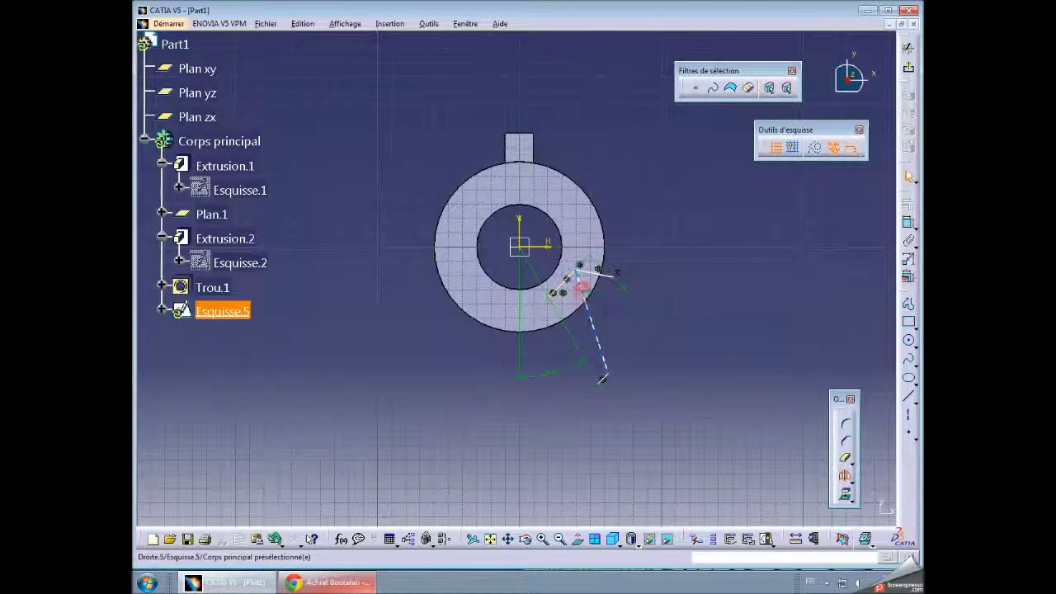
left_click(578, 270)
left_click(600, 272)
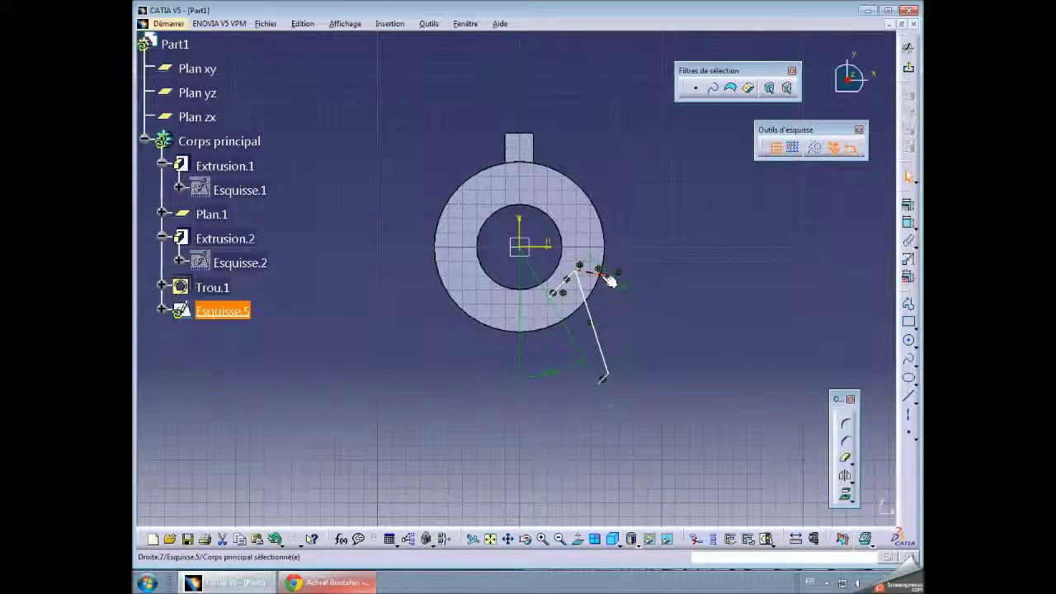
left_click_drag(684, 252, 548, 379)
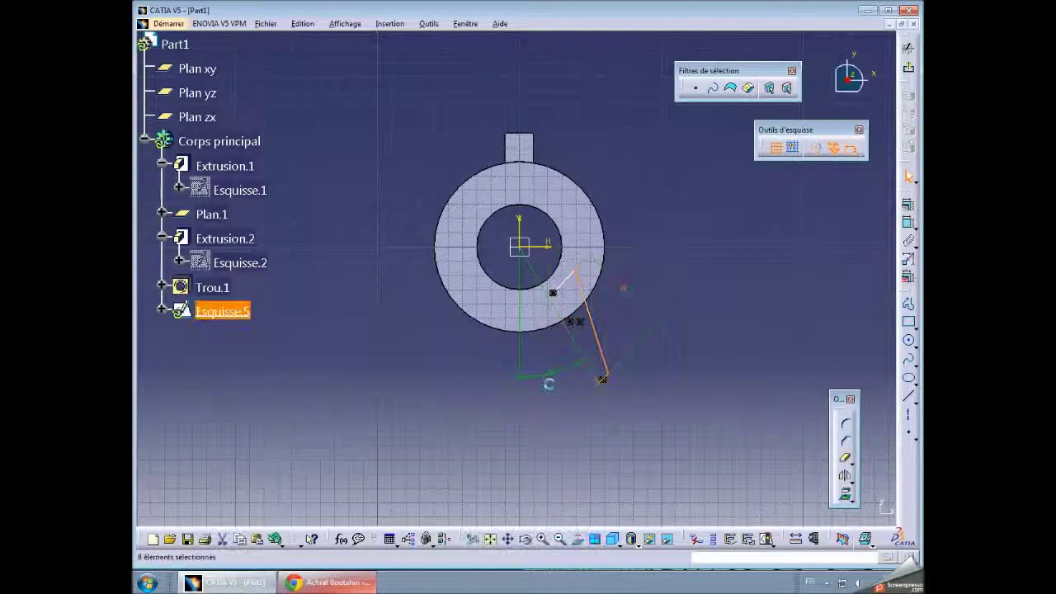
left_click(687, 269)
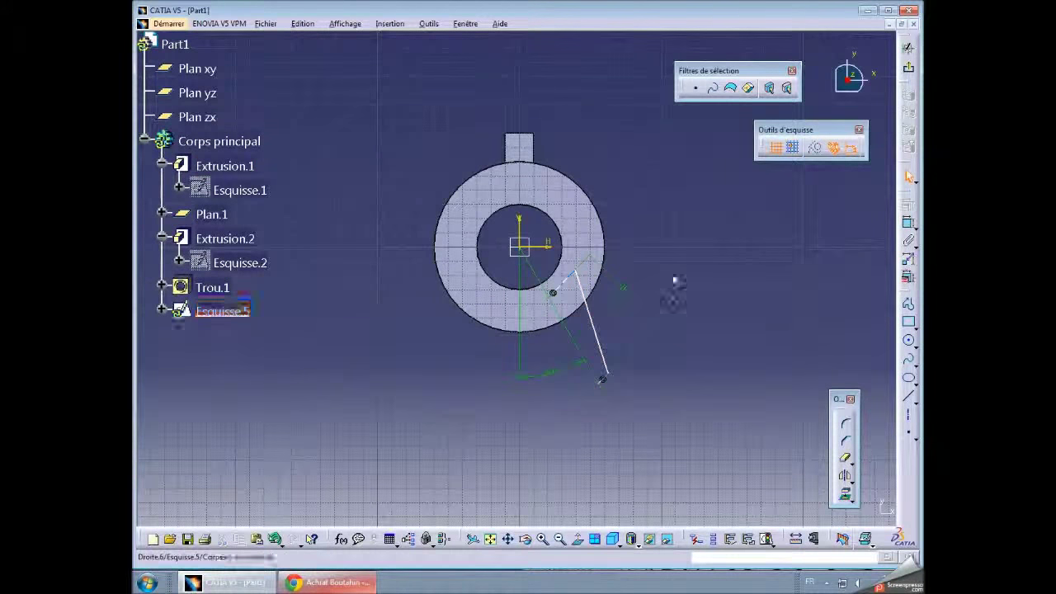
left_click_drag(533, 387, 535, 383)
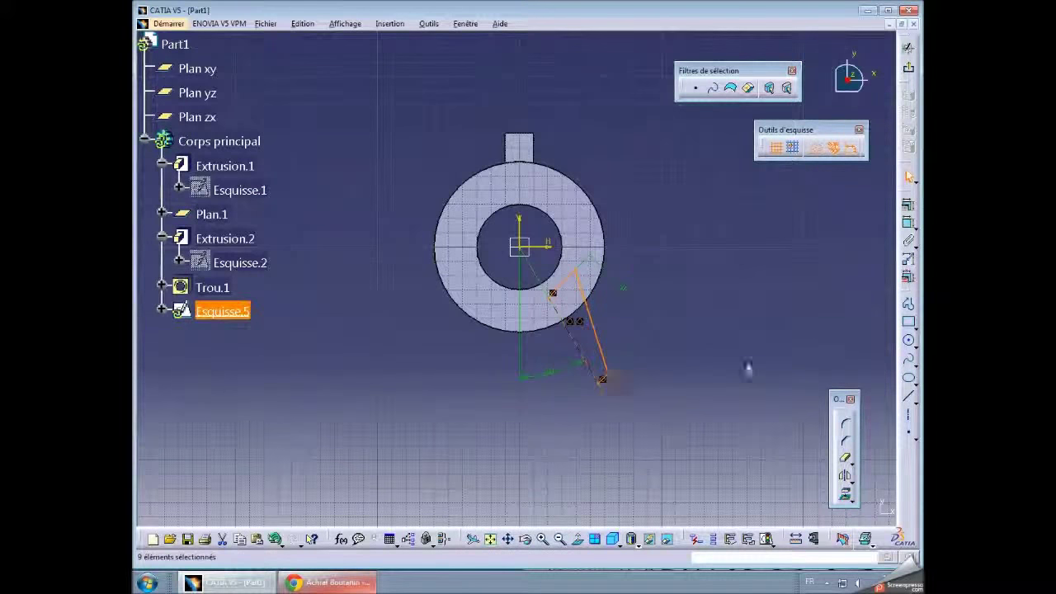
left_click(845, 476)
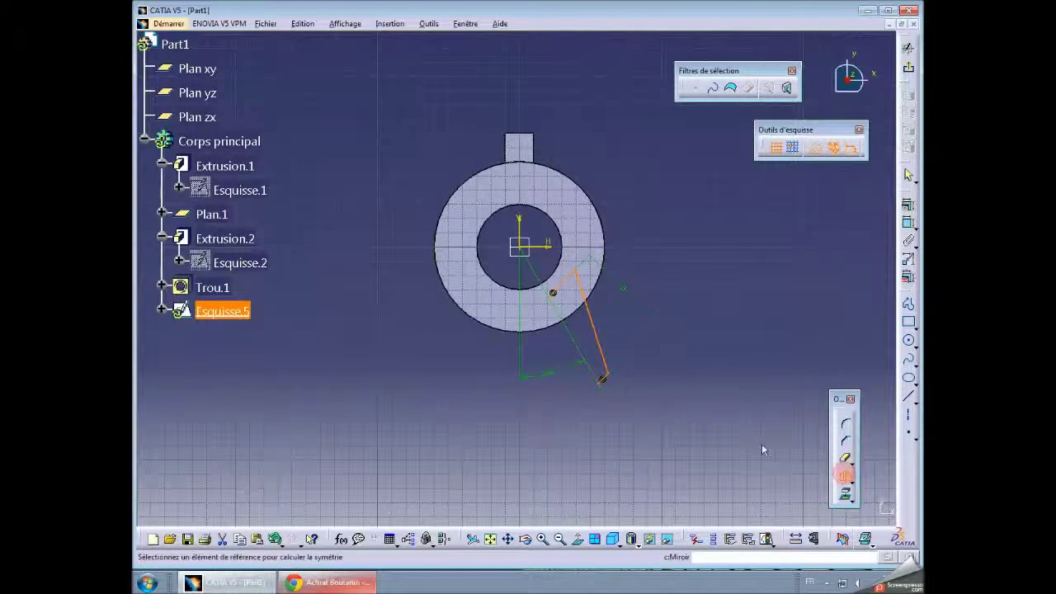
left_click(589, 358)
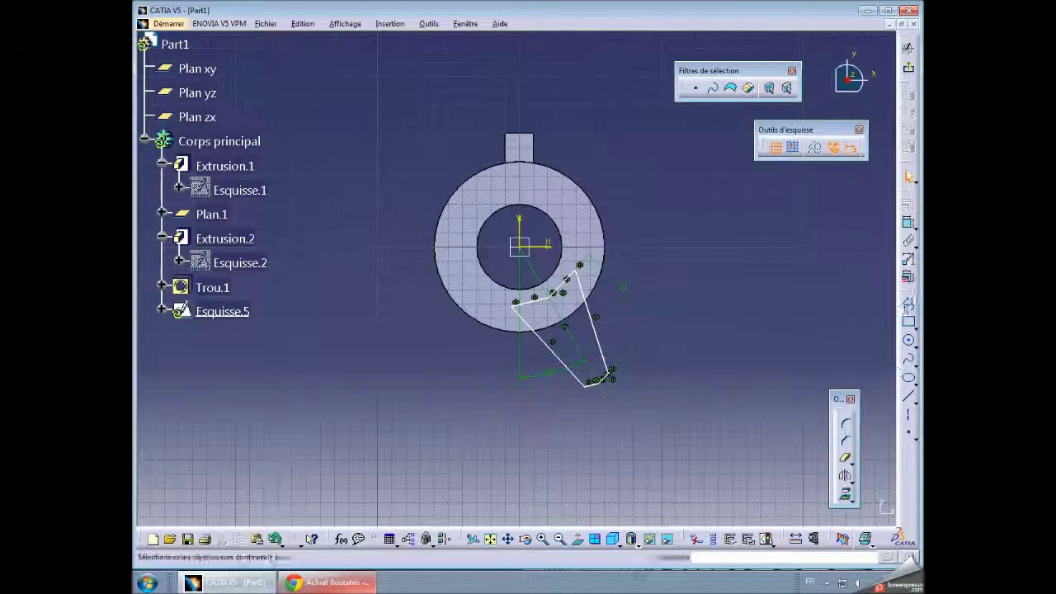
Begin a dimension between two outline lines, then cancel it
left_click(908, 223)
left_click(587, 347)
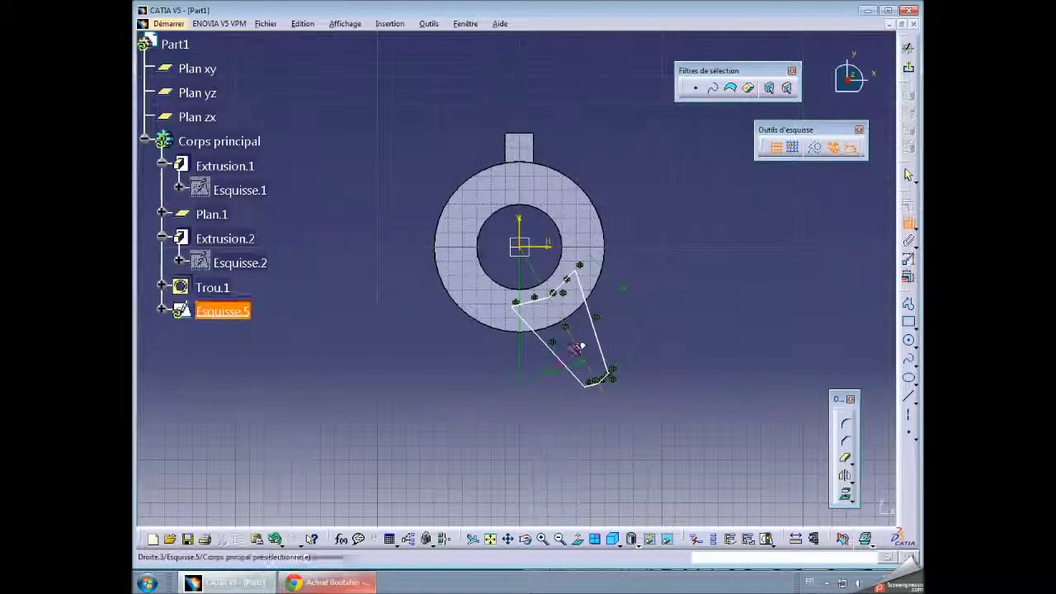
left_click(601, 335)
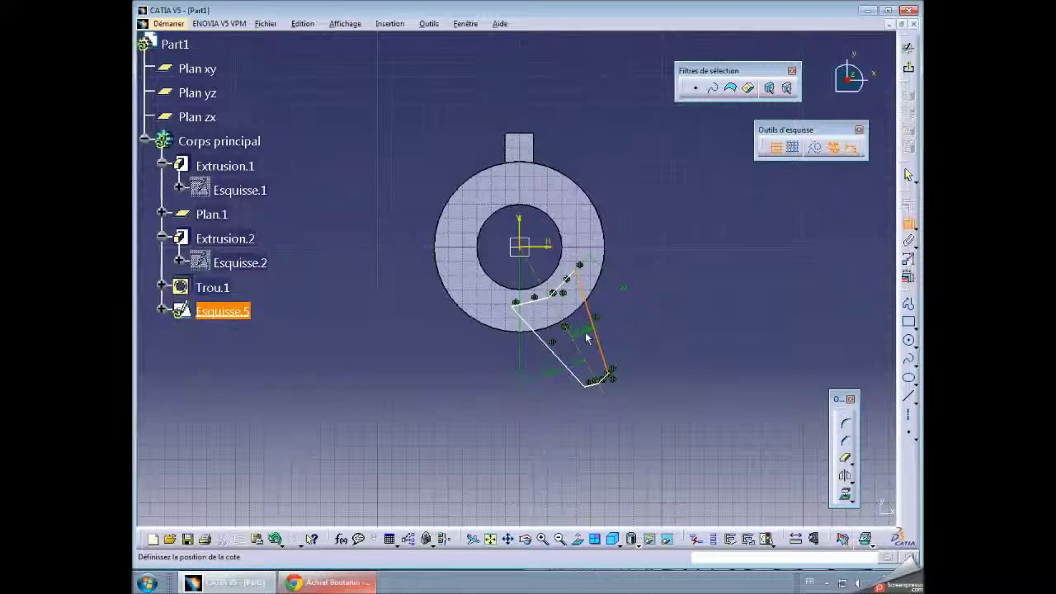
key("Escape")
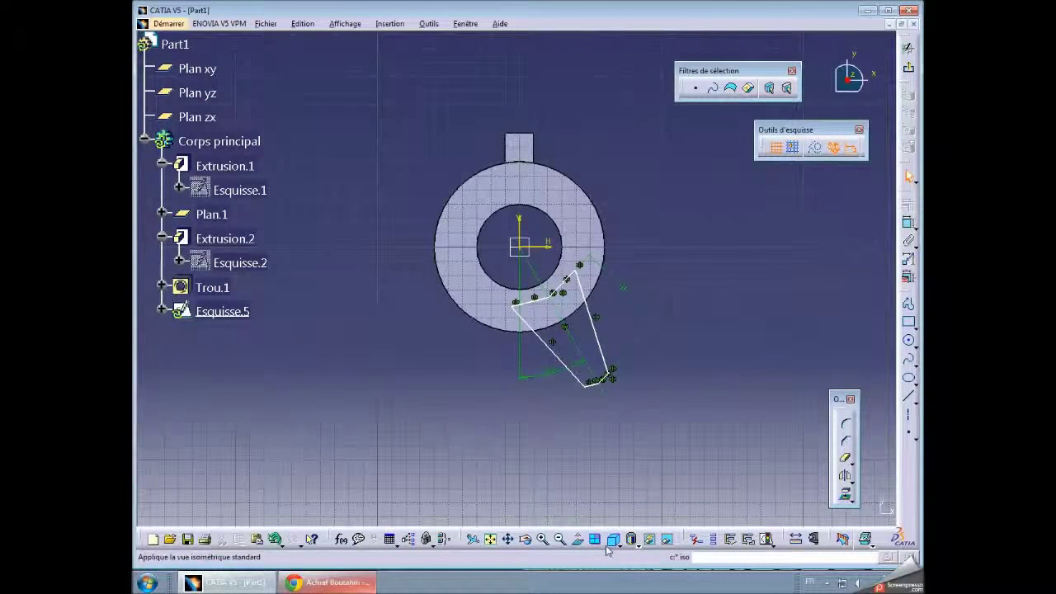
Trim away the short bottom segment and the unwanted diagonal line of the arm outline
left_click(542, 539)
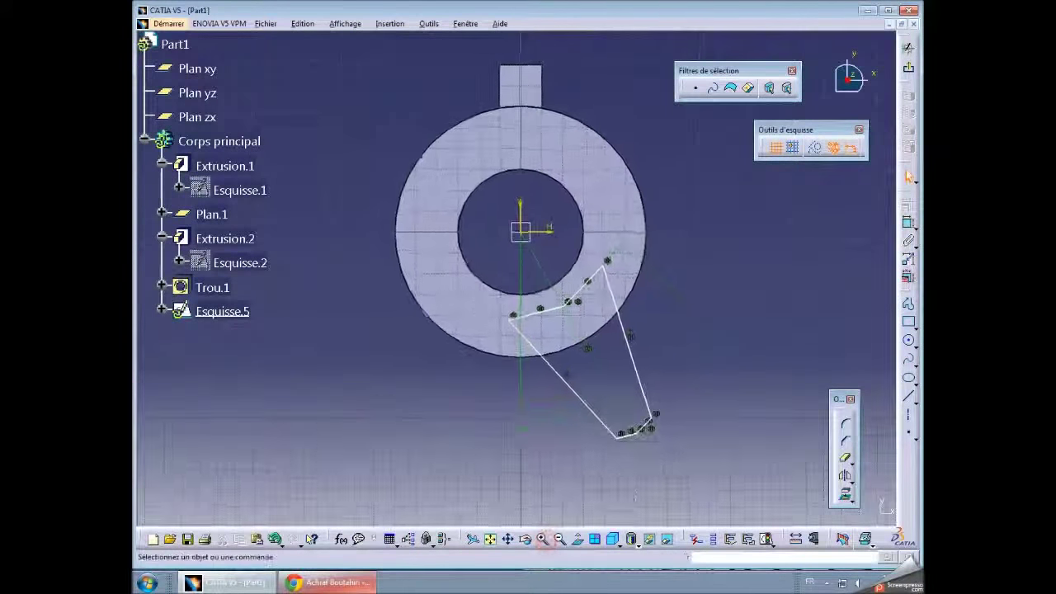
mouse_move(726, 470)
middle_mouse_down()
mouse_move(535, 358)
mouse_move(534, 429)
middle_mouse_up()
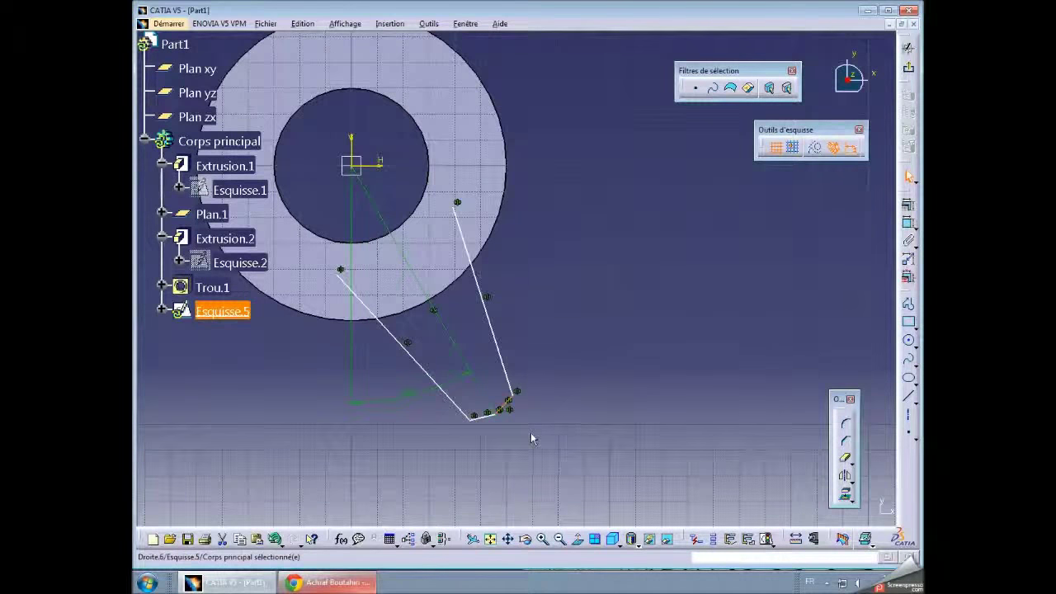
left_click(479, 415)
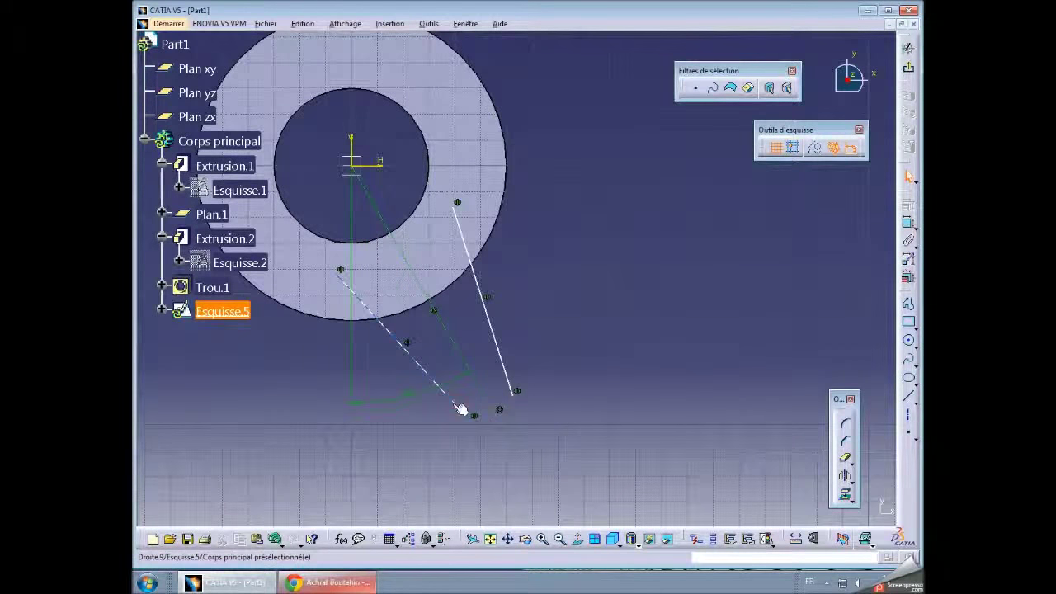
left_click(459, 408)
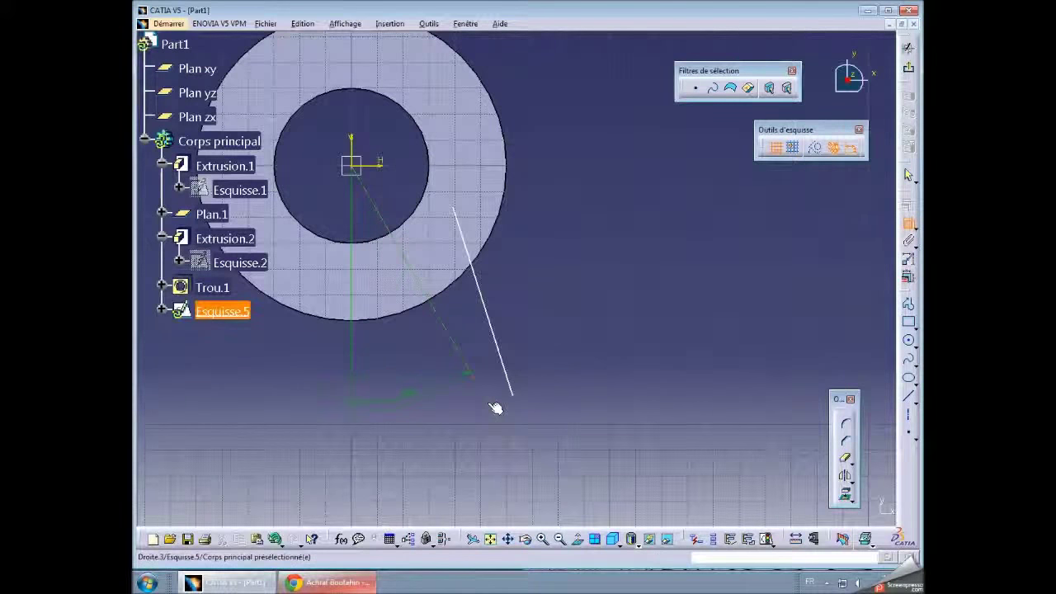
Give the remaining slanted line an angle dimension of 10
left_click(505, 376)
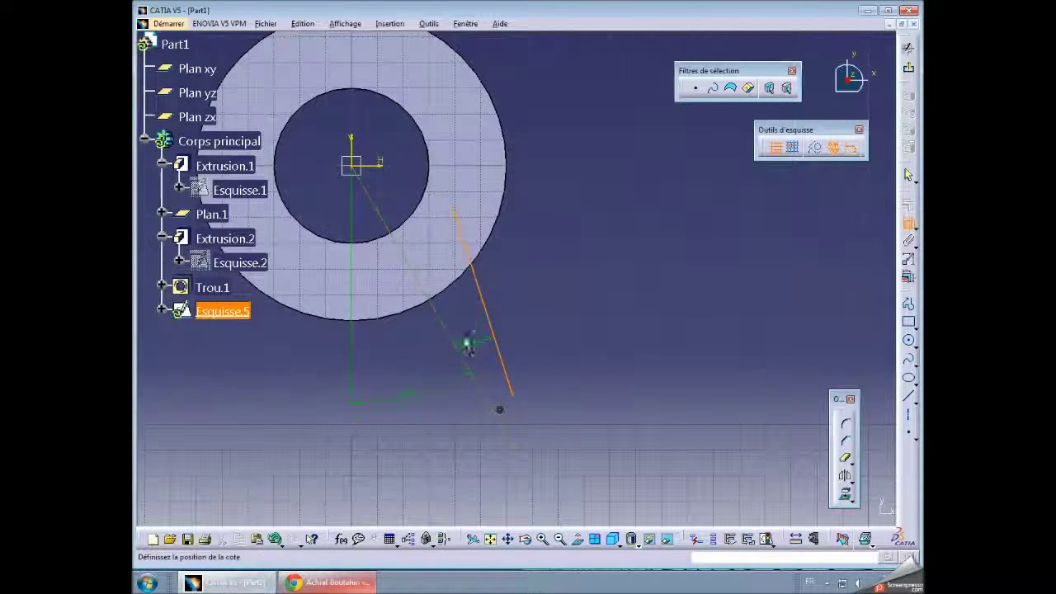
left_click(433, 241)
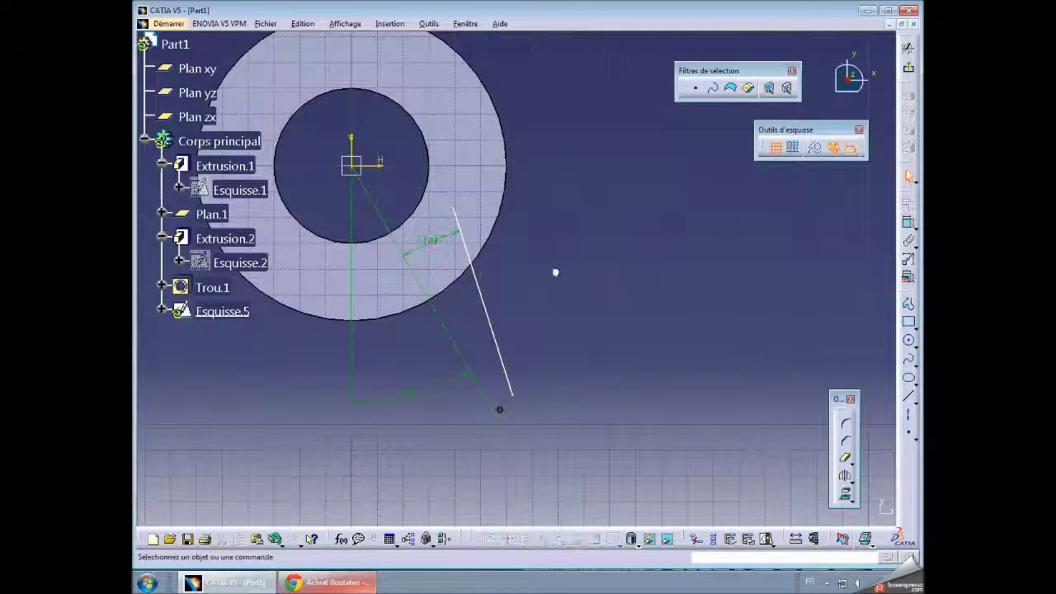
double_click(430, 239)
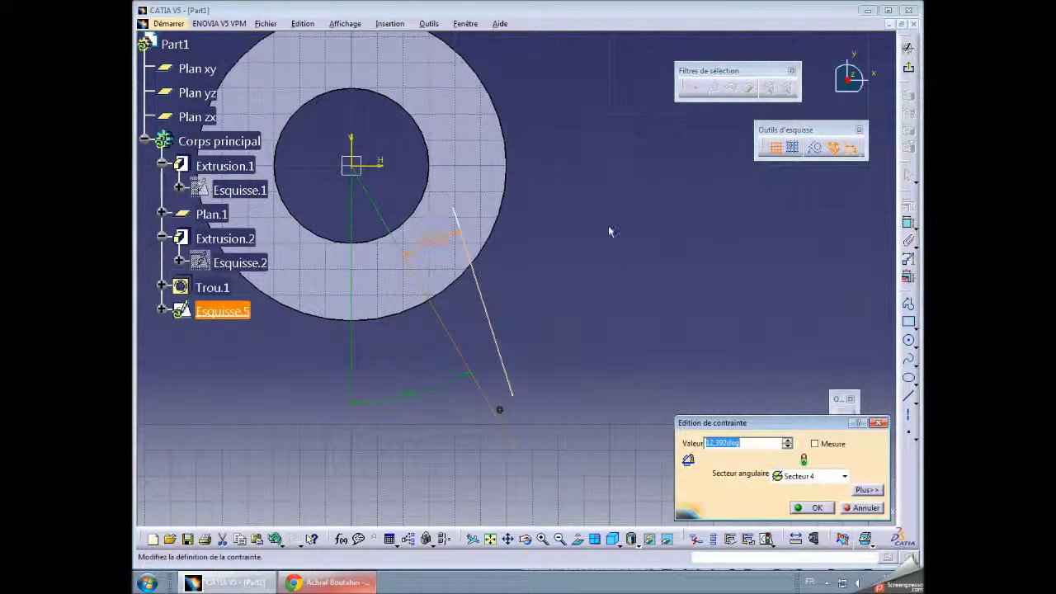
type("10")
key("Return")
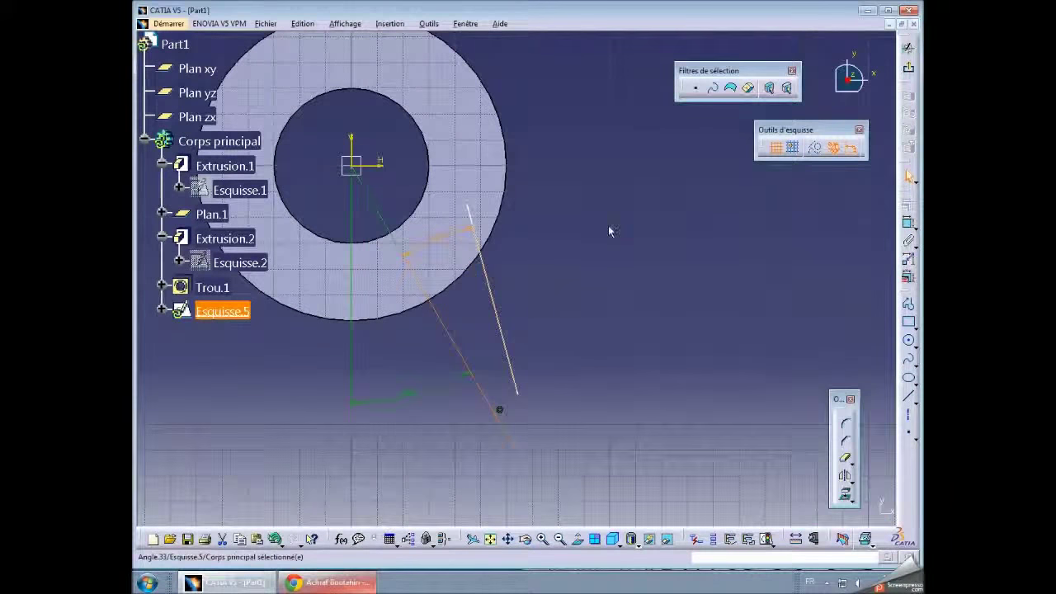
left_click(643, 244)
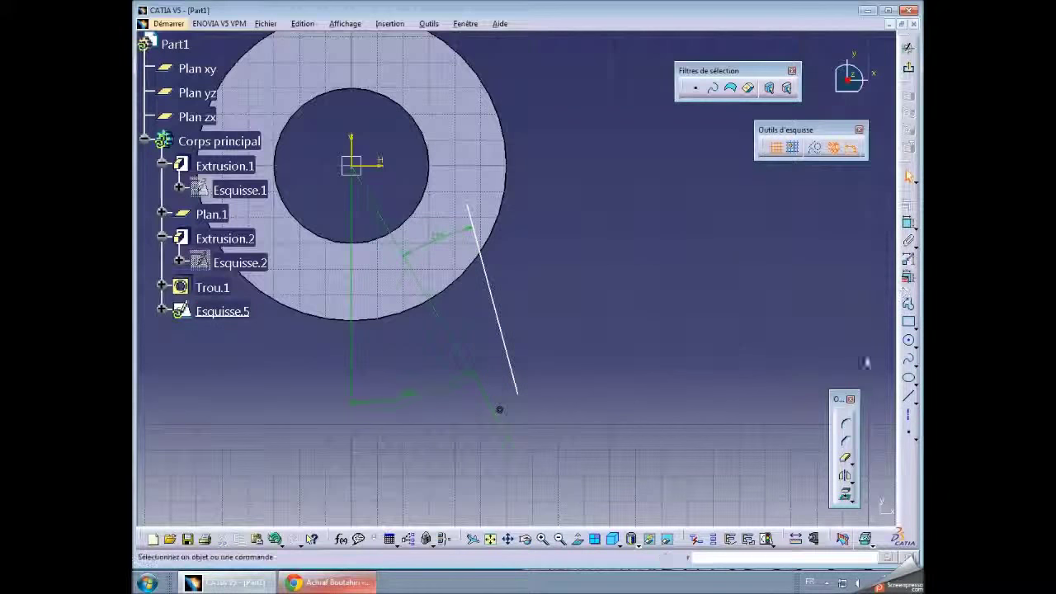
left_click(846, 475)
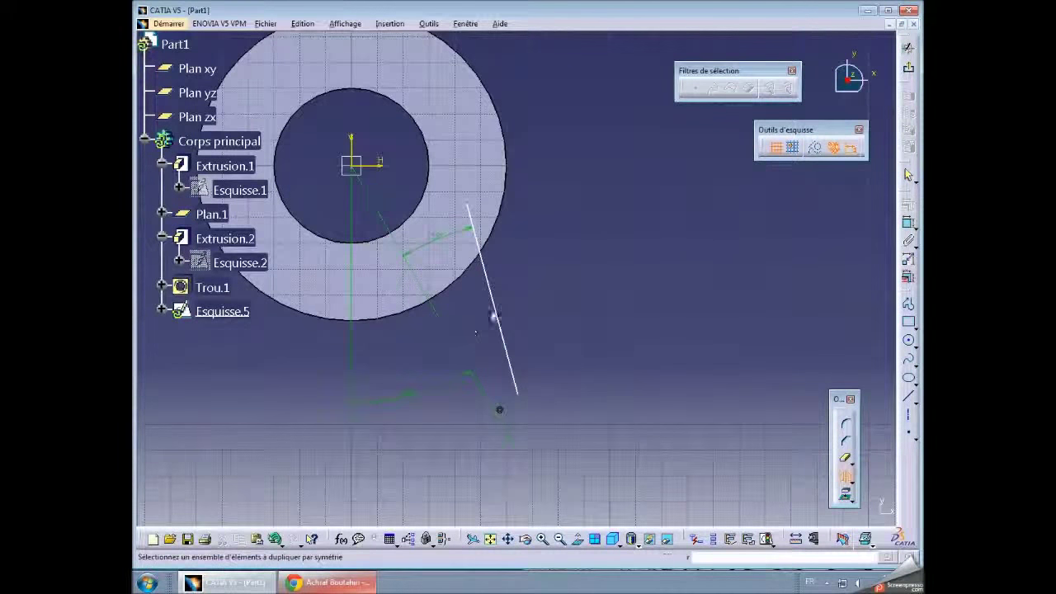
Mirror the slanted line across the vertical axis and draw a circle centred on the origin
left_click(495, 316)
left_click(452, 340)
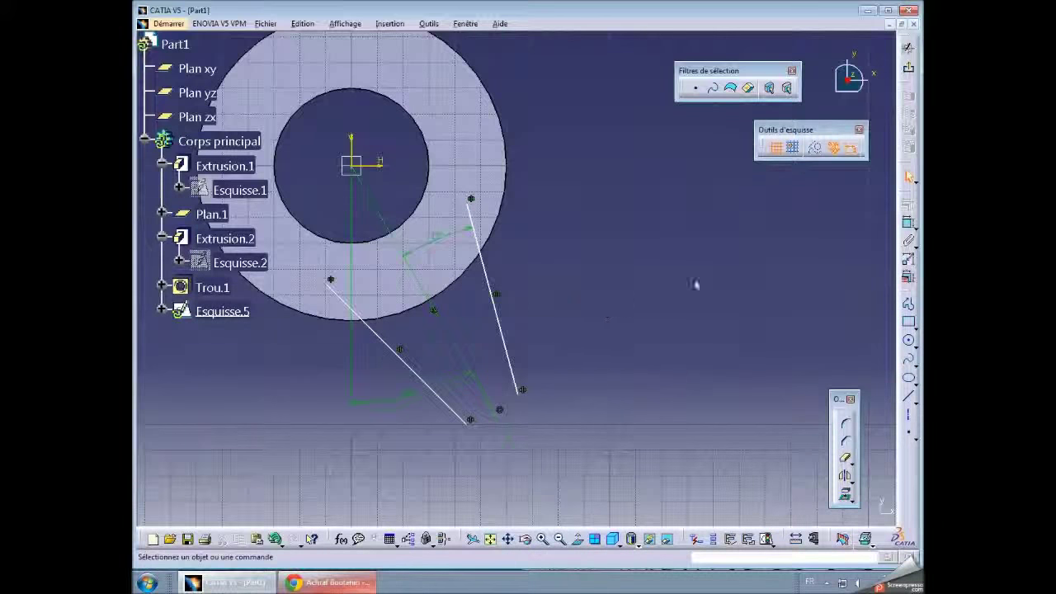
left_click(908, 340)
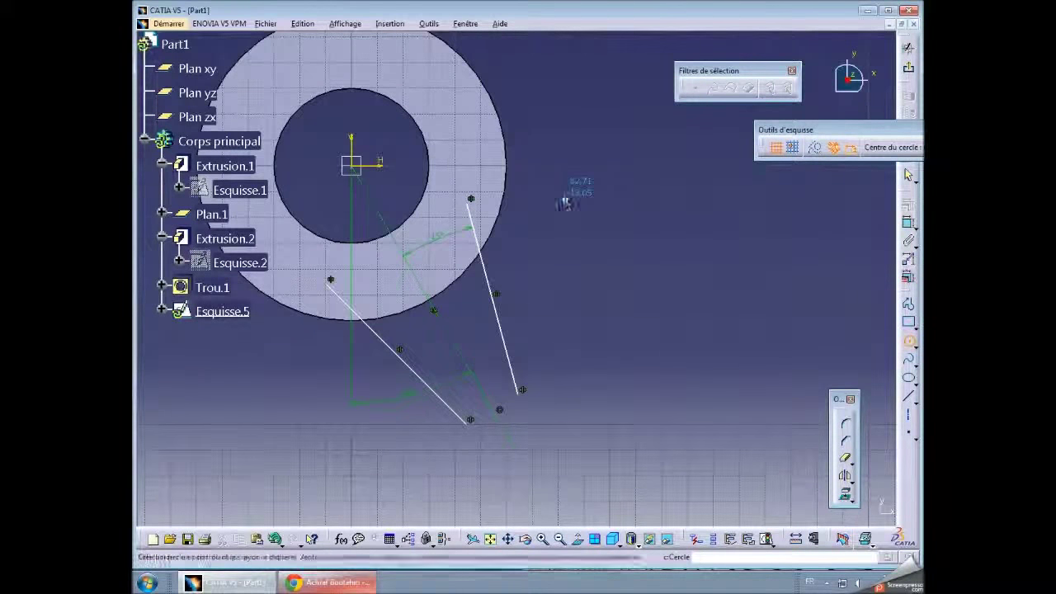
middle_click_drag(403, 194, 480, 241)
left_click(428, 211)
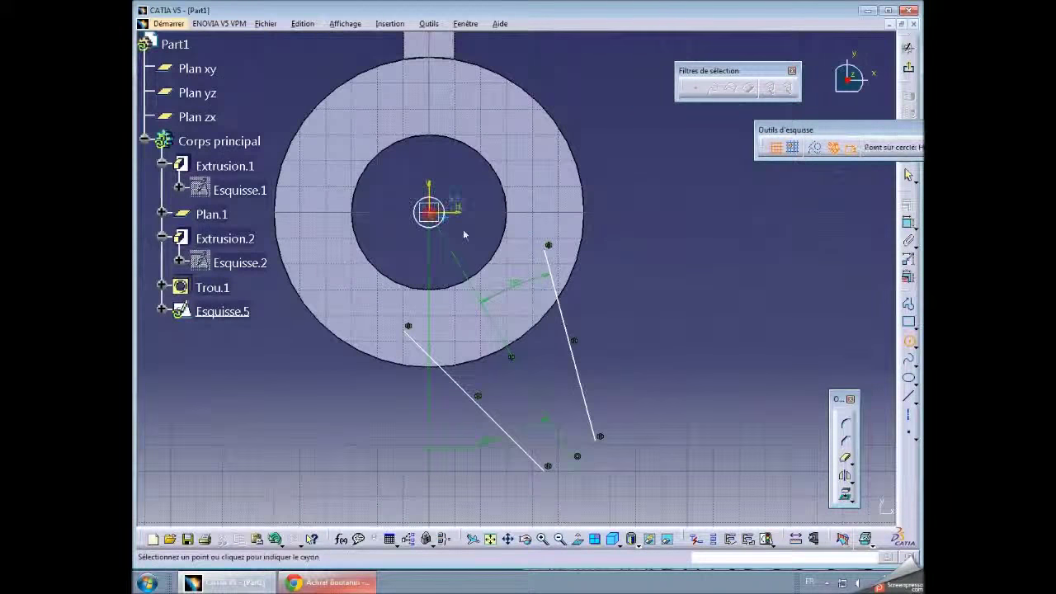
left_click(516, 293)
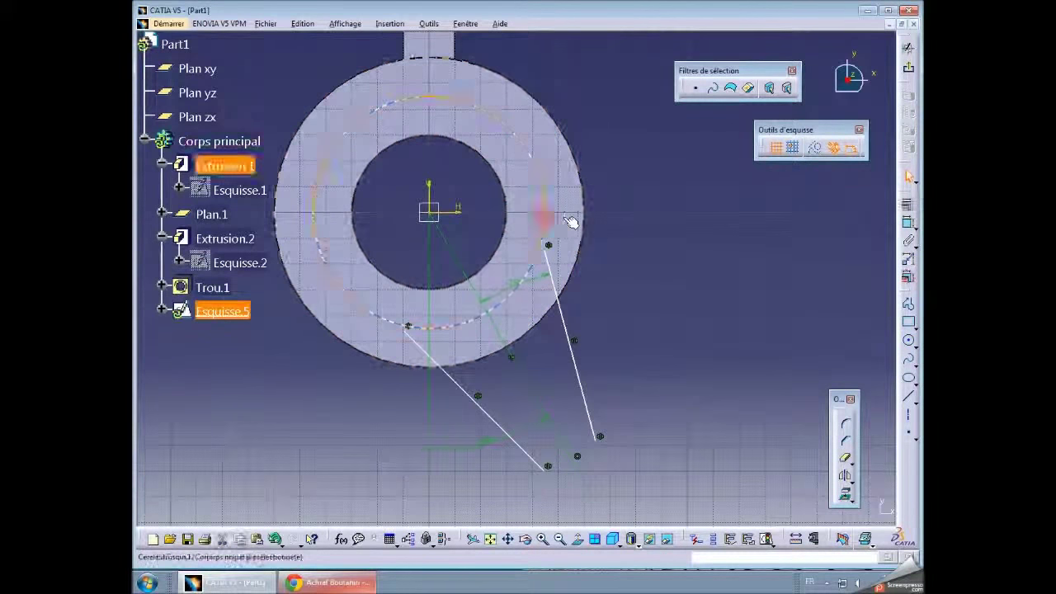
Make the new circle coincident with the ring's outer edge
left_click(908, 221)
left_click(746, 332)
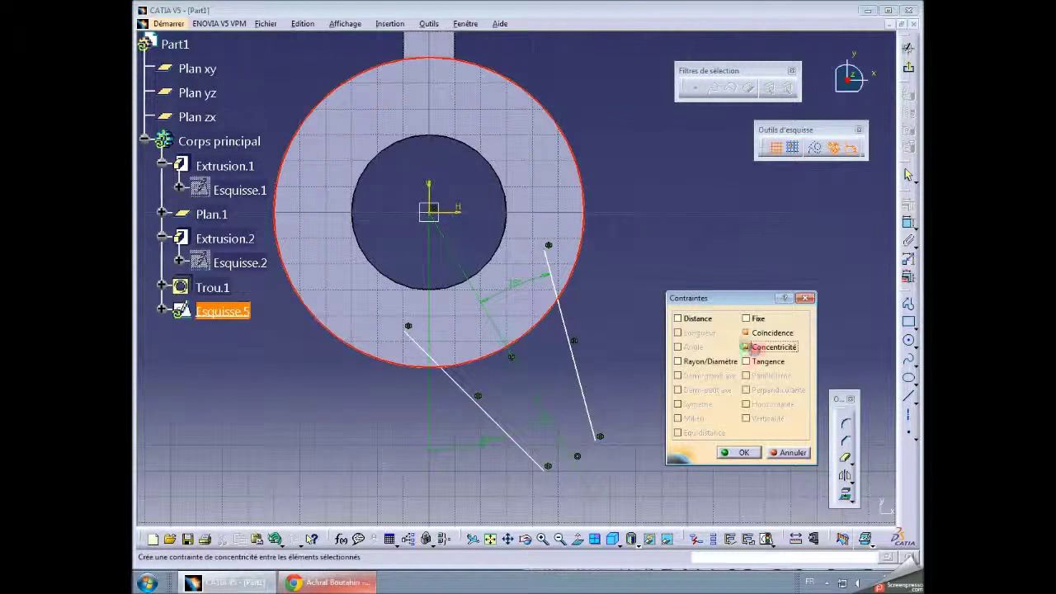
left_click(741, 452)
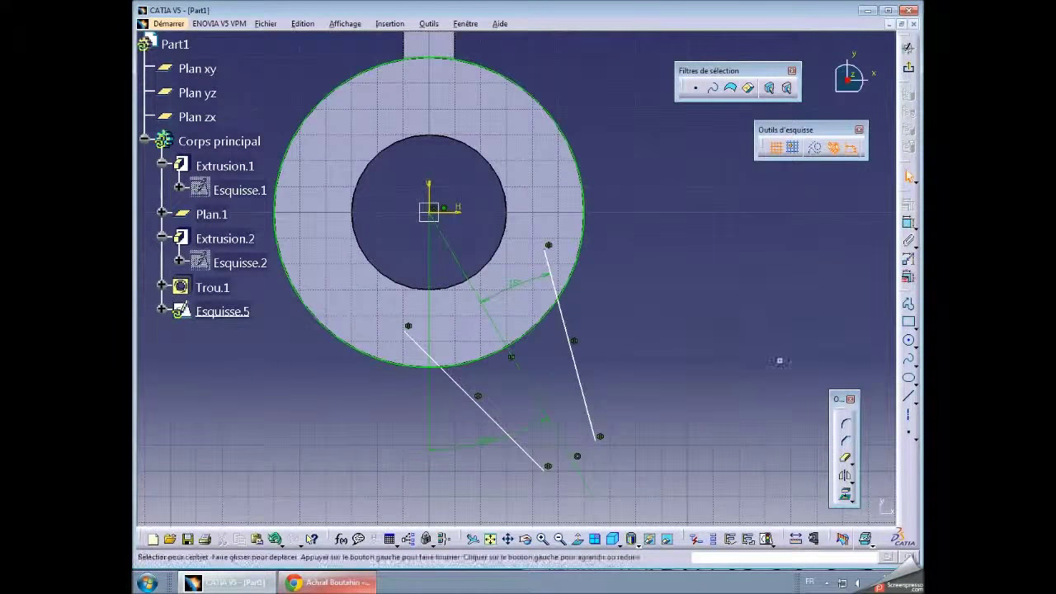
middle_click_drag(780, 361, 755, 297)
left_click(909, 340)
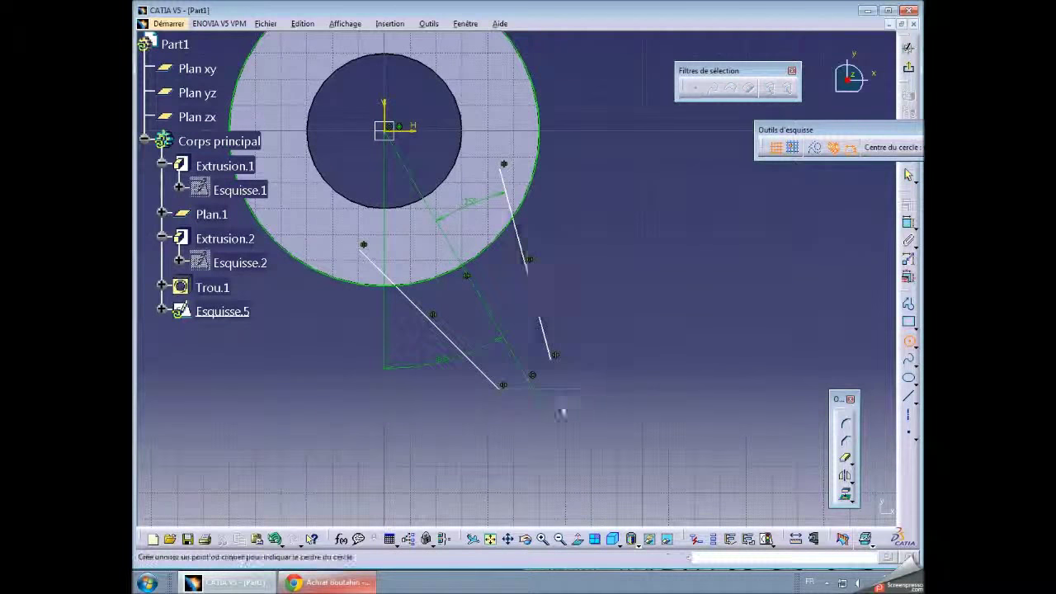
Draw a circle below the ring at the slanted lines' ends and set its diameter to 30
left_click(559, 434)
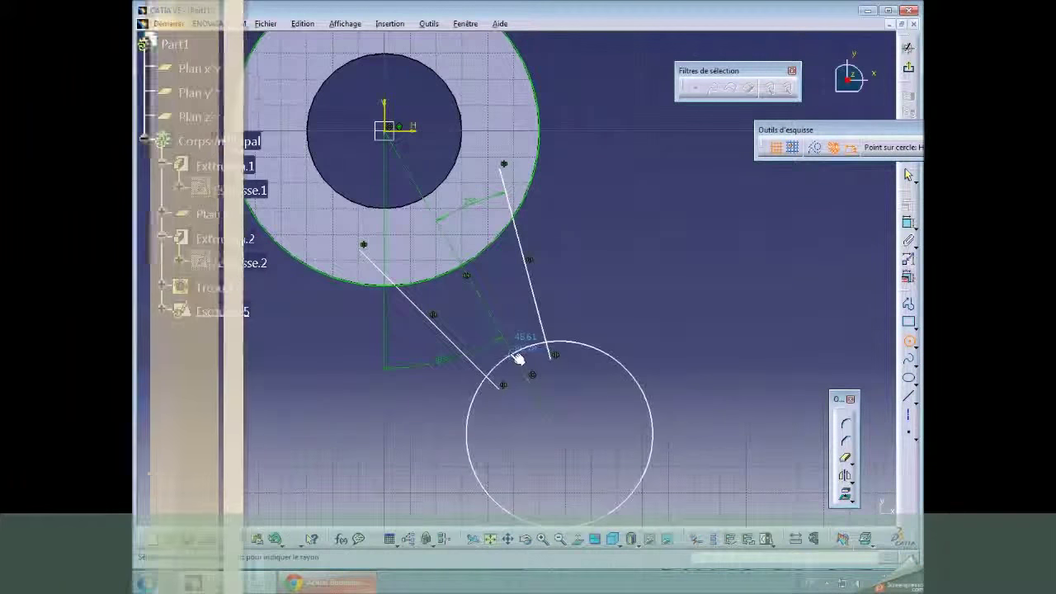
left_click(514, 360)
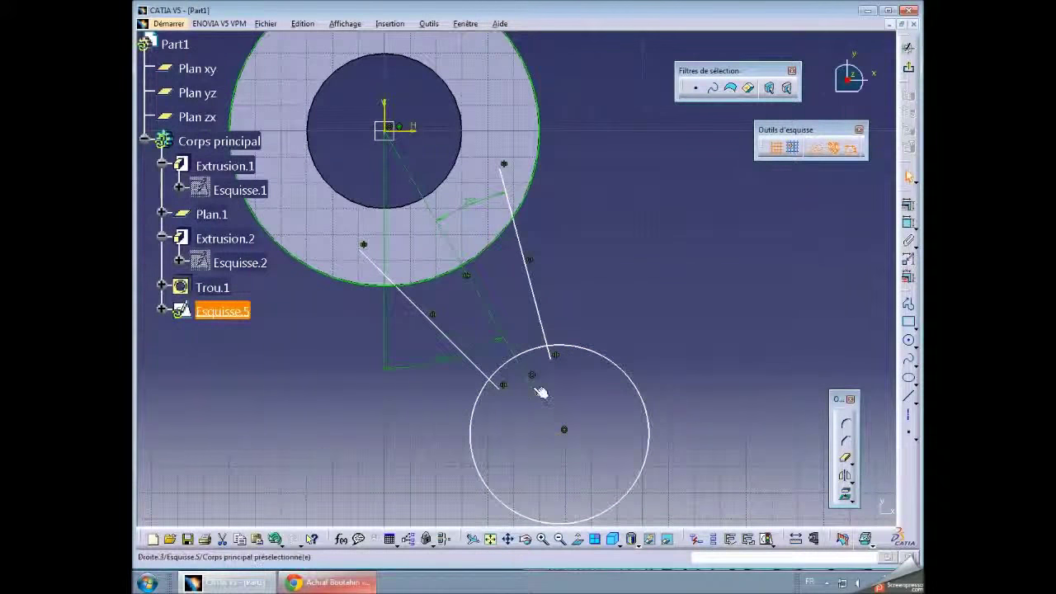
left_click(907, 205)
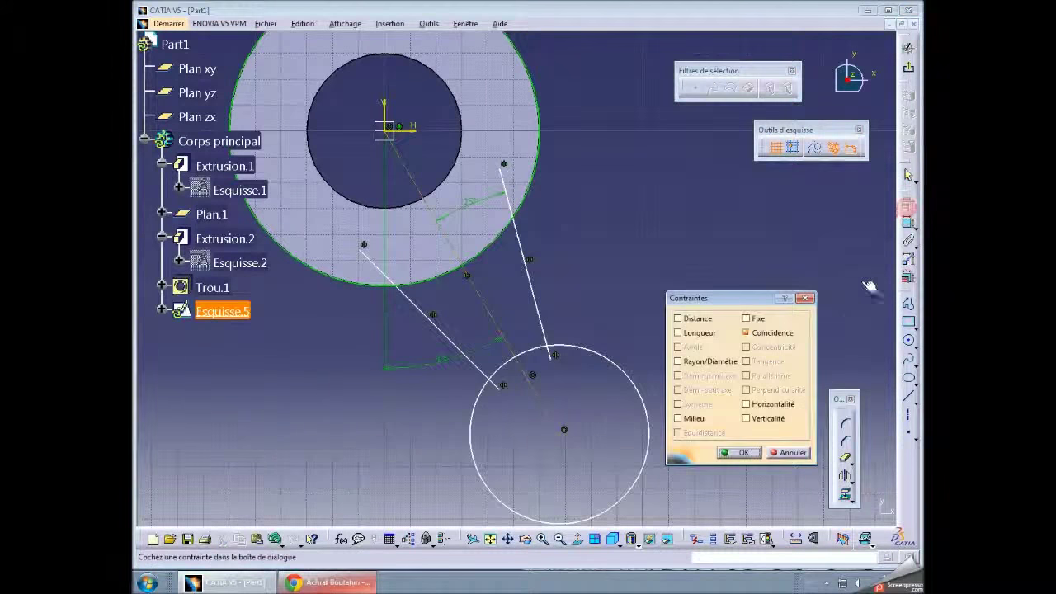
left_click(750, 454)
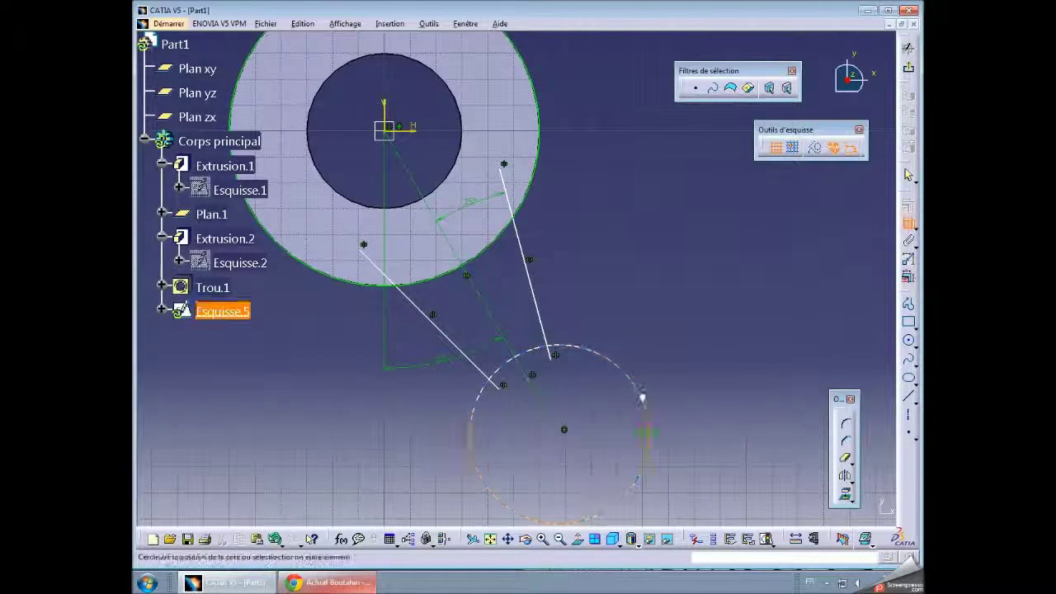
left_click(645, 398)
double_click(665, 351)
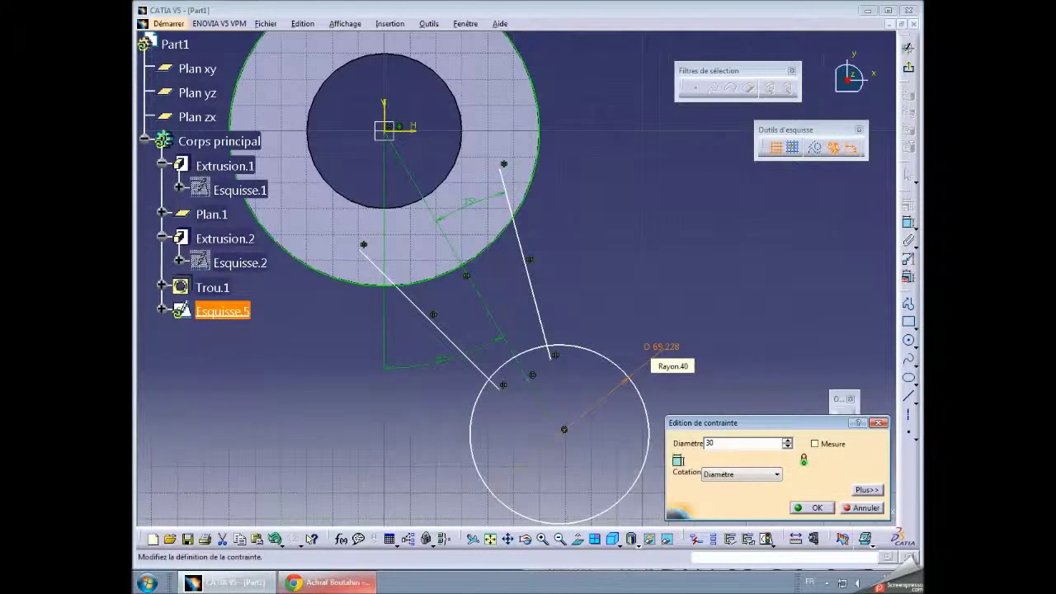
key("Return")
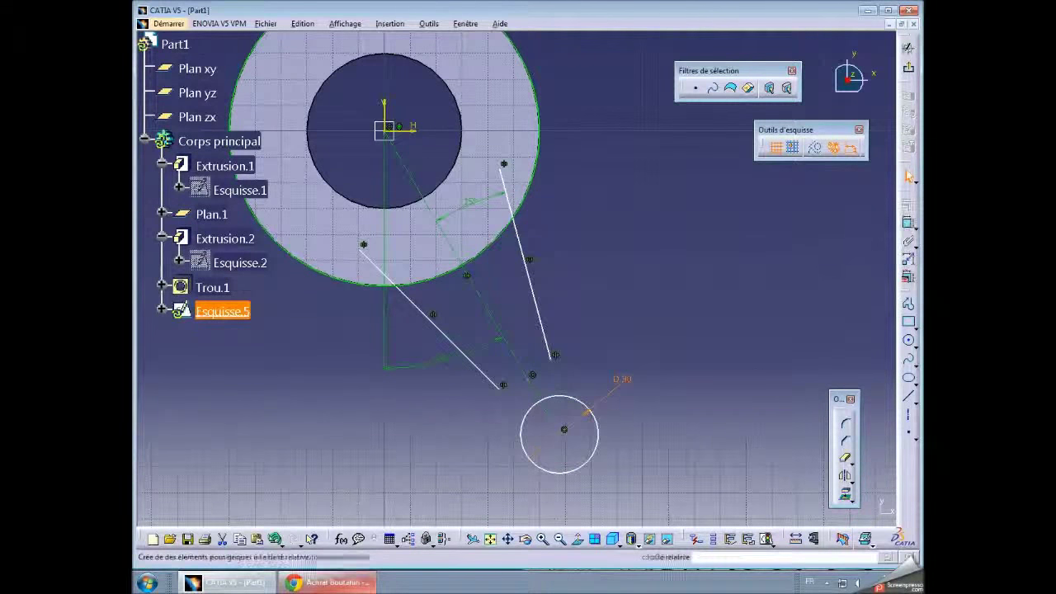
left_click(907, 223)
Dimension the small circle's centre from the sketch origin, setting 120 then 110
left_click(389, 133)
left_click(564, 429)
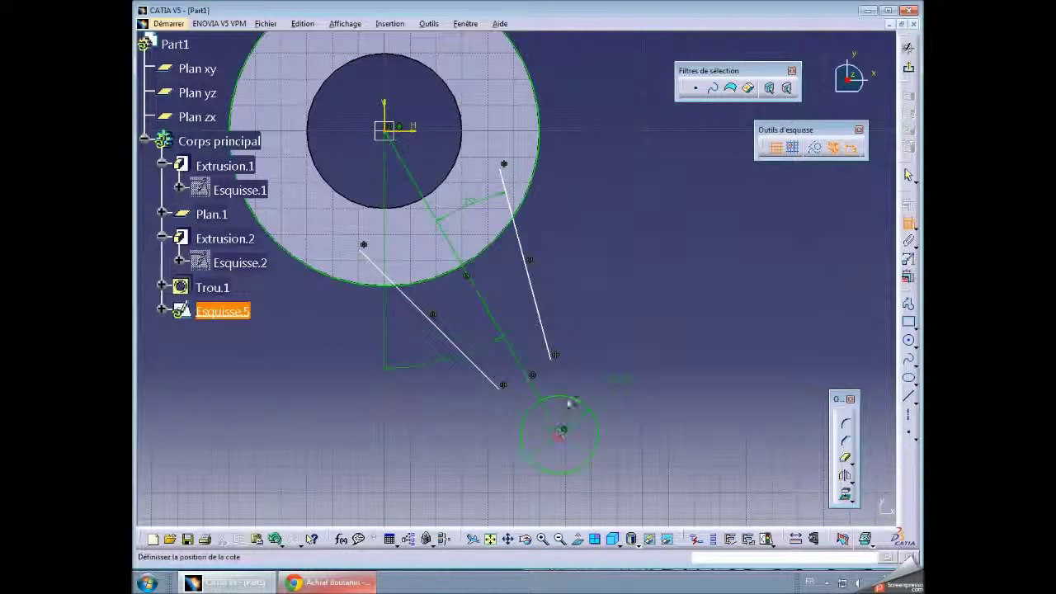
left_click(629, 290)
double_click(632, 287)
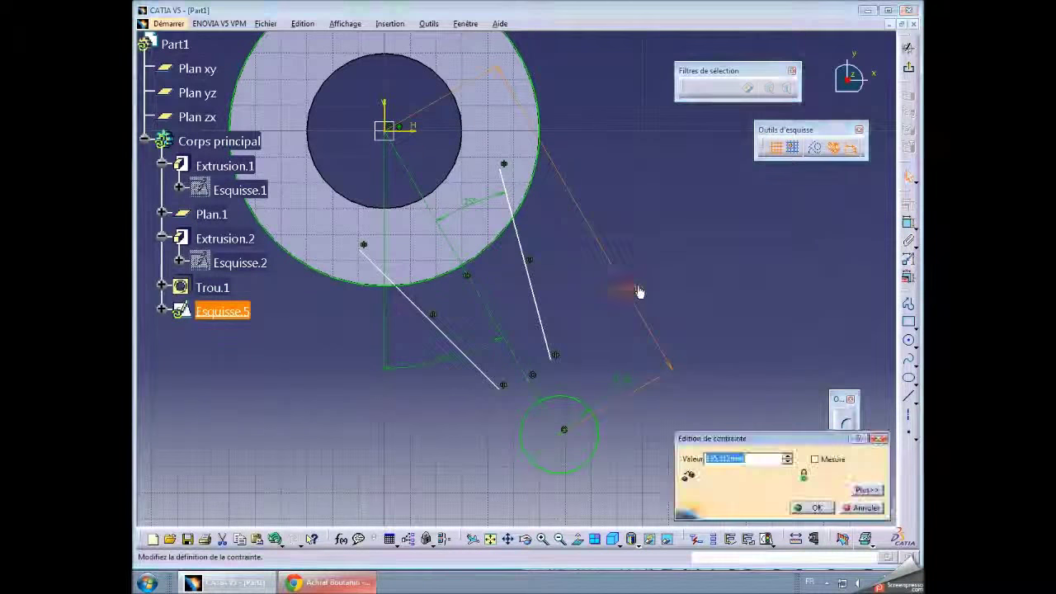
type("120")
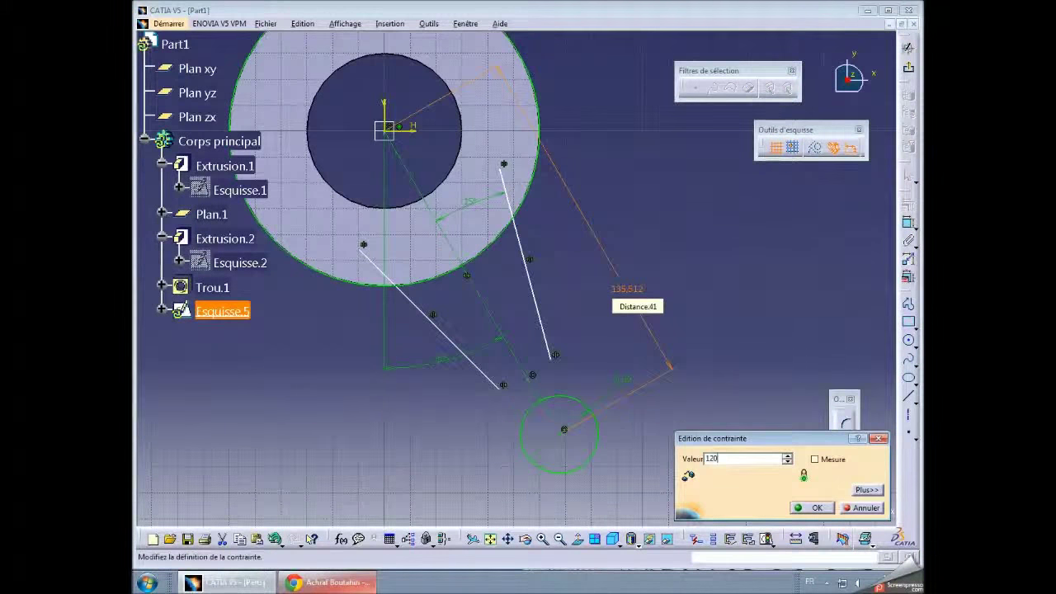
key("Return")
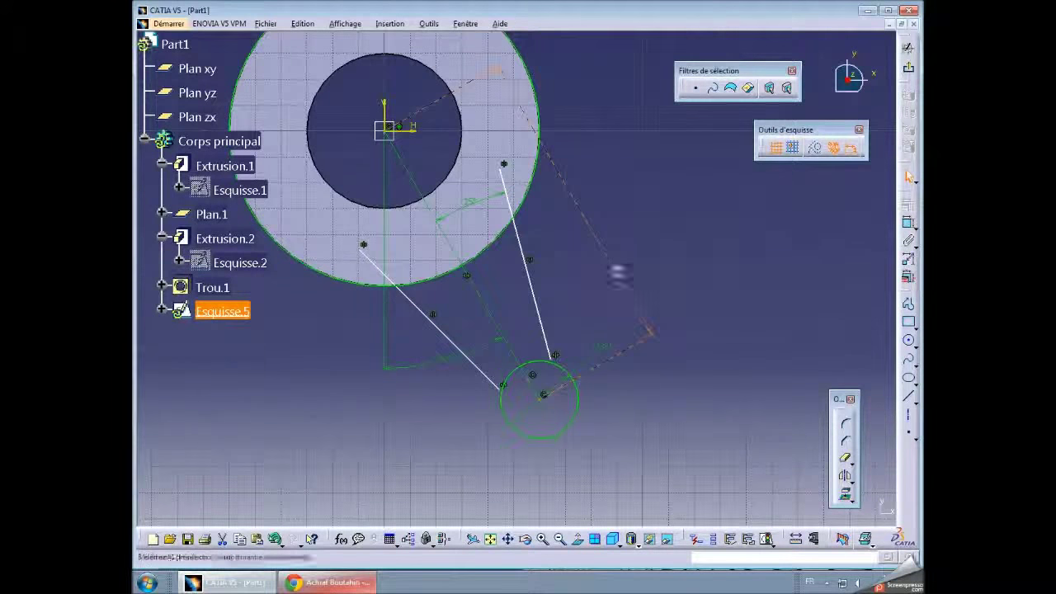
double_click(619, 275)
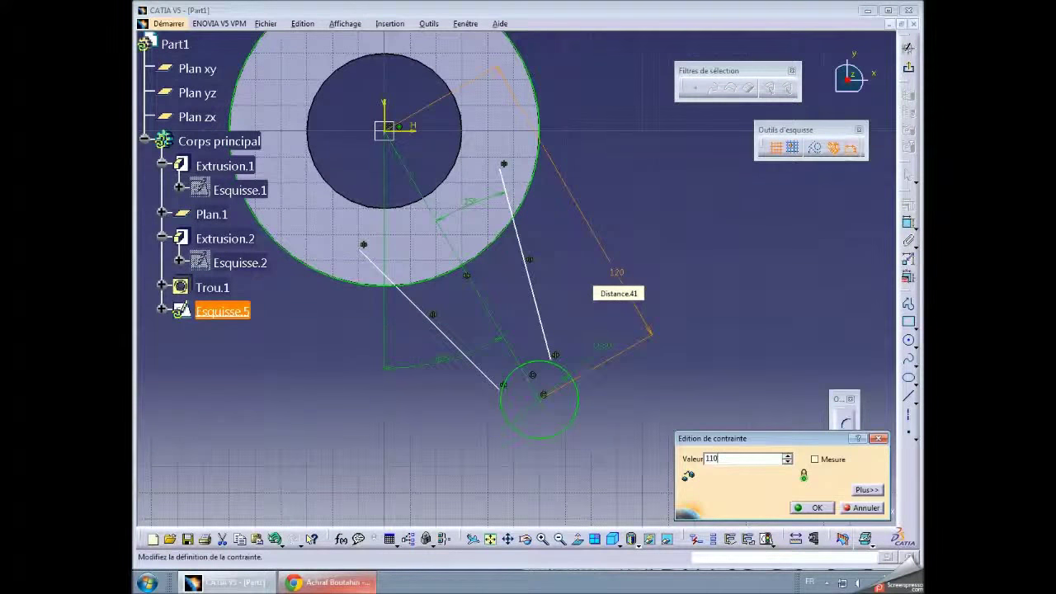
key("Return")
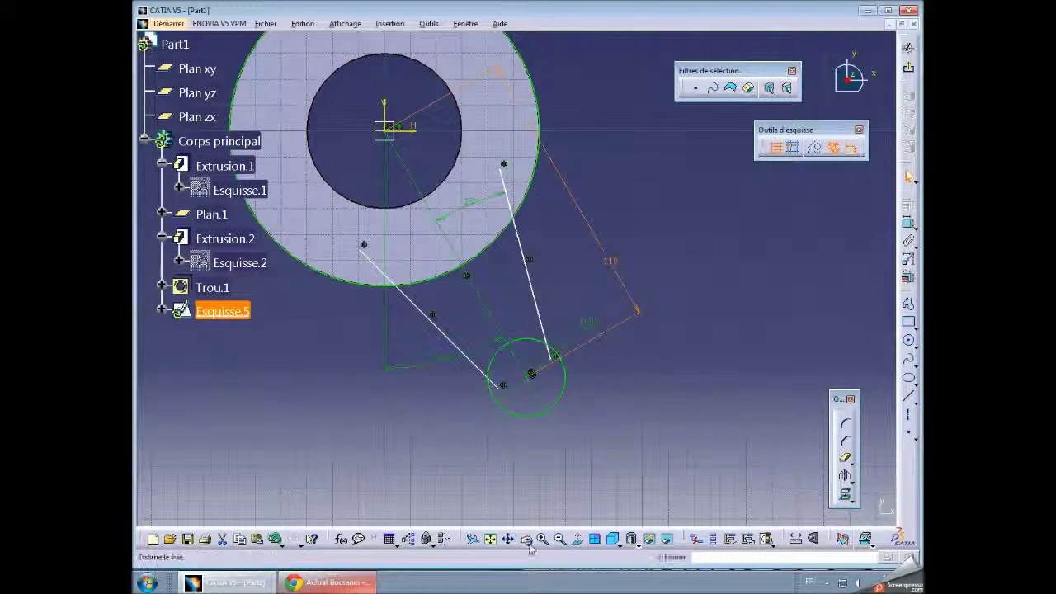
Add an angle dimension between the two slanted lines
mouse_move(438, 429)
middle_mouse_down()
mouse_move(347, 339)
mouse_move(410, 248)
mouse_move(380, 231)
mouse_move(370, 264)
mouse_move(415, 443)
mouse_move(273, 342)
mouse_move(413, 253)
mouse_move(459, 434)
mouse_move(372, 215)
mouse_move(429, 289)
middle_mouse_up()
left_click(907, 221)
left_click(479, 287)
left_click(443, 309)
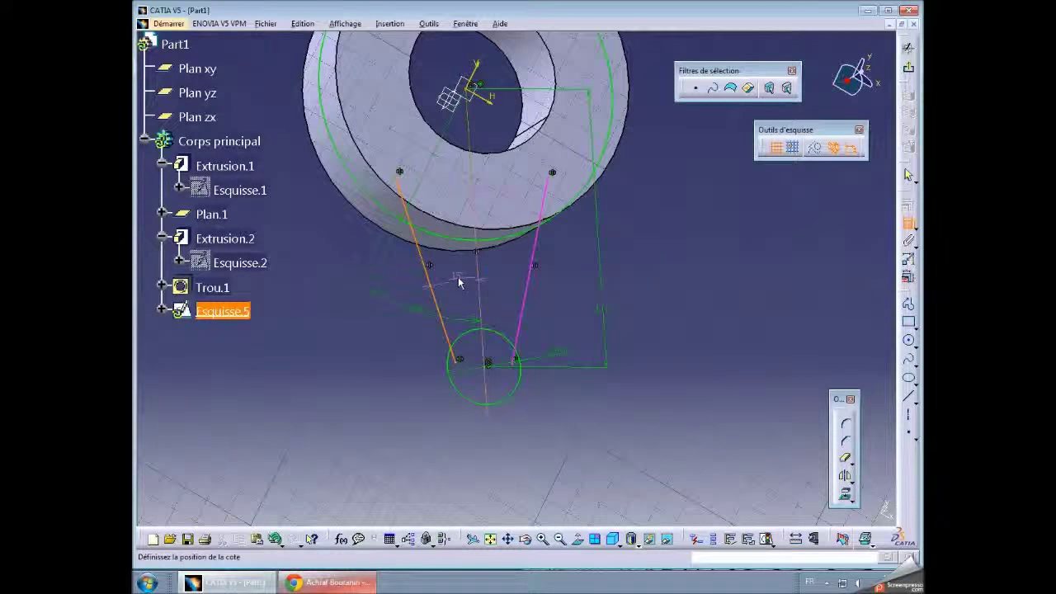
left_click(460, 283)
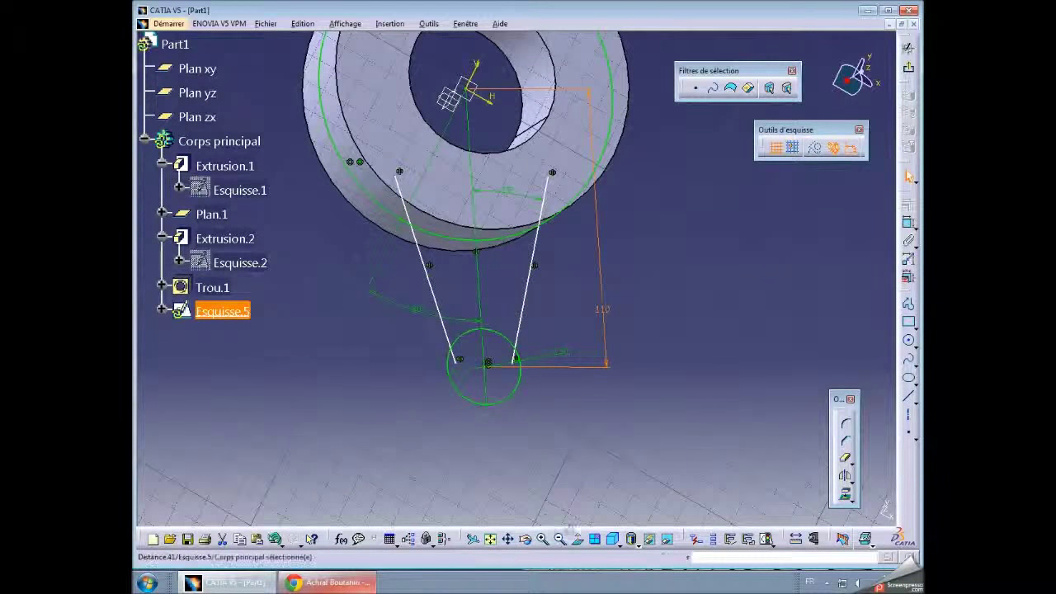
left_click(845, 458)
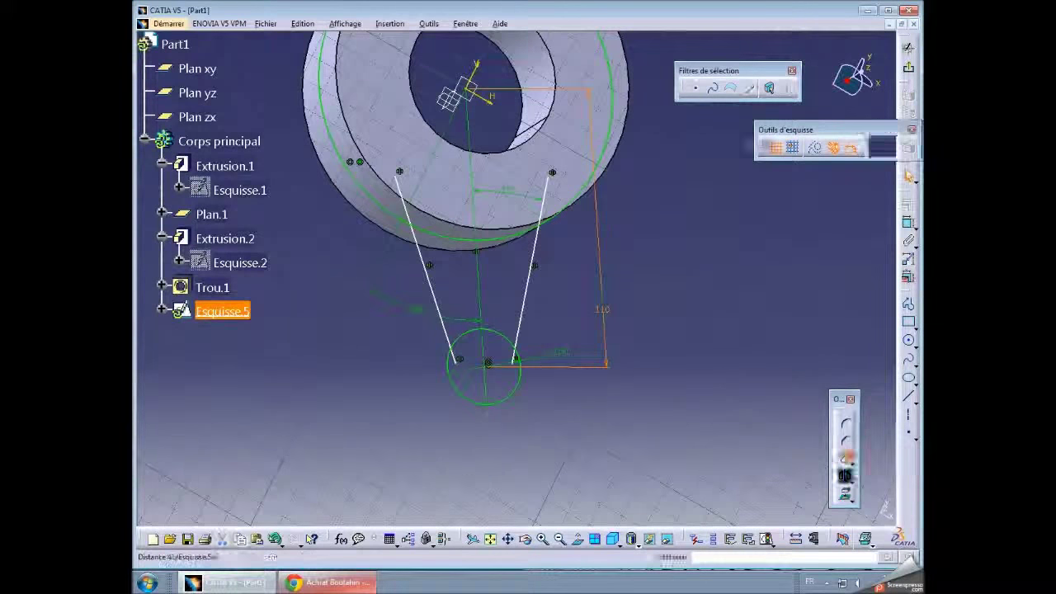
Trim the slanted lines' excess ends and the small circle's extra arcs, then exit the sketch
left_click(547, 200)
left_click(406, 206)
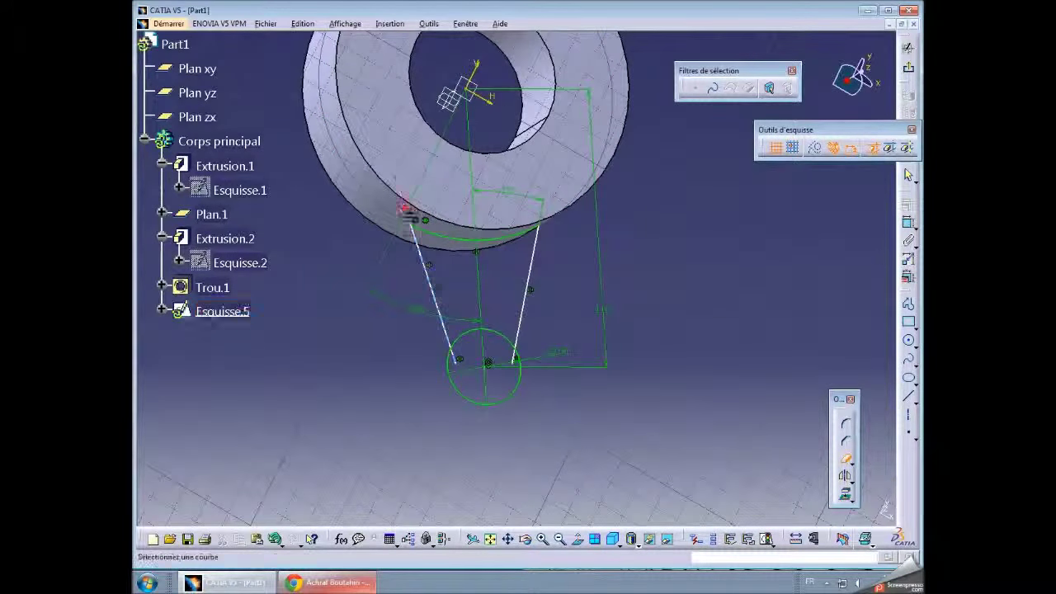
left_click(466, 400)
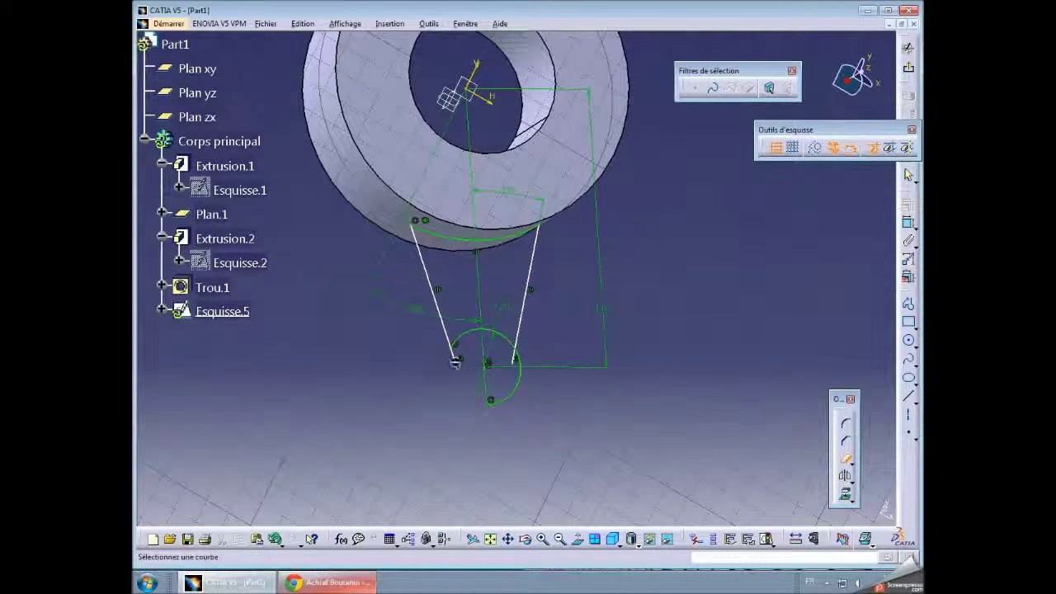
left_click(458, 361)
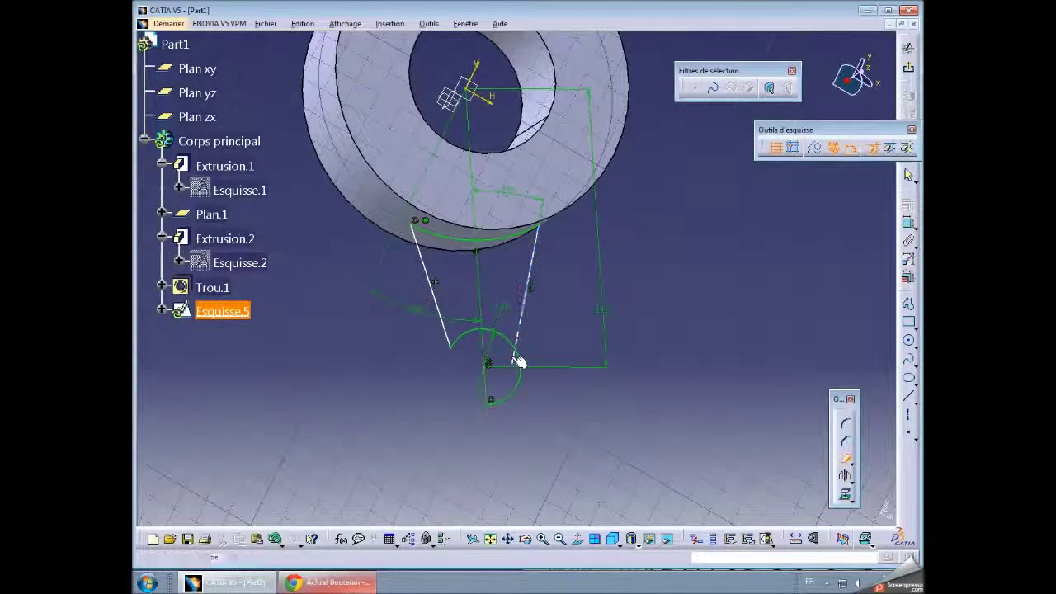
left_click(518, 360)
left_click(519, 365)
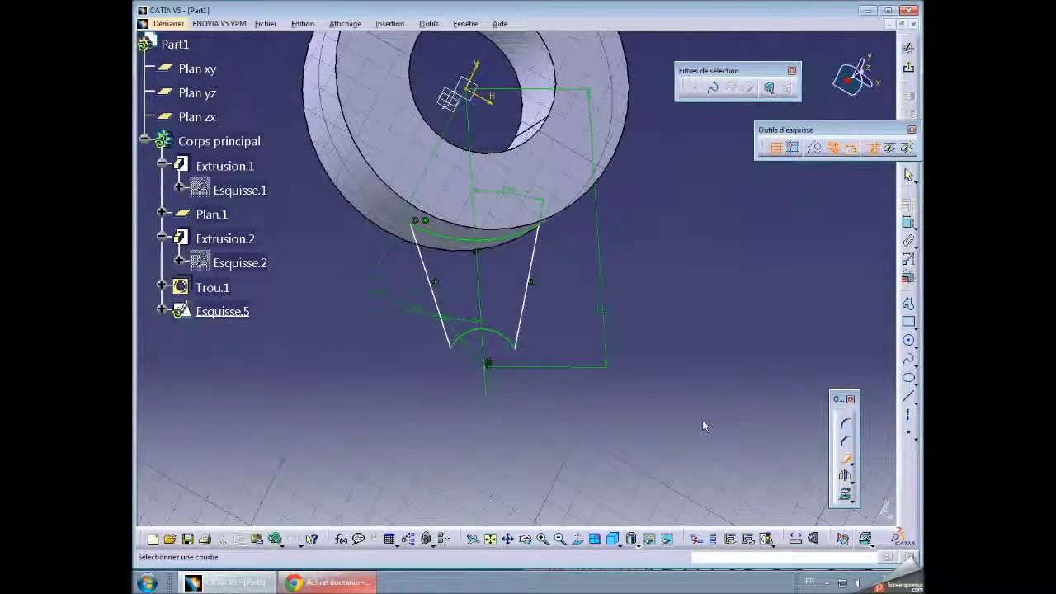
left_click(908, 68)
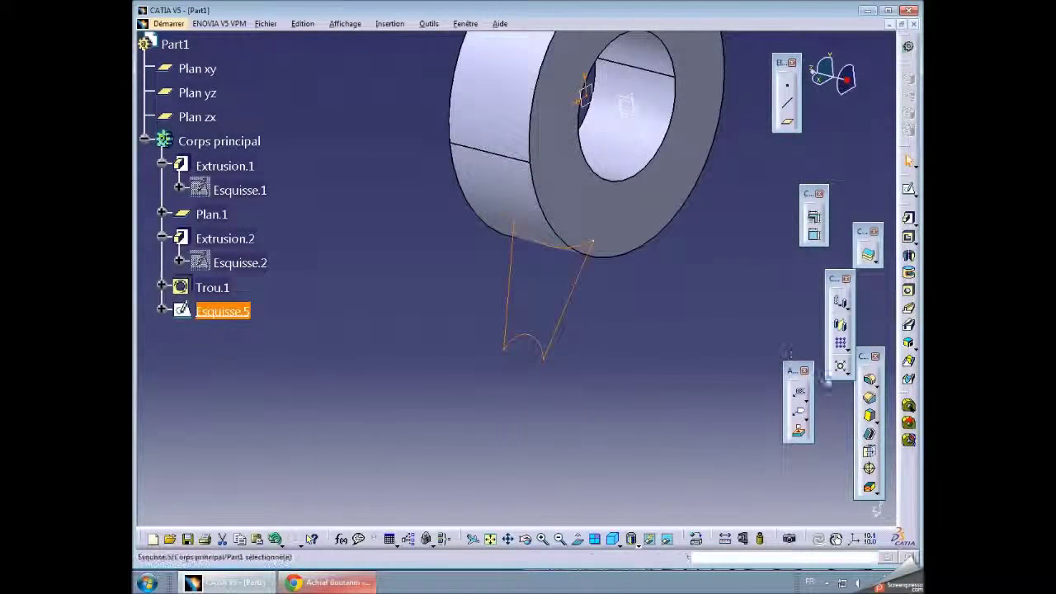
Pad Esquisse.5 symmetrically by 5 mm to form the tapered arm, Extrusion.3
left_click(909, 218)
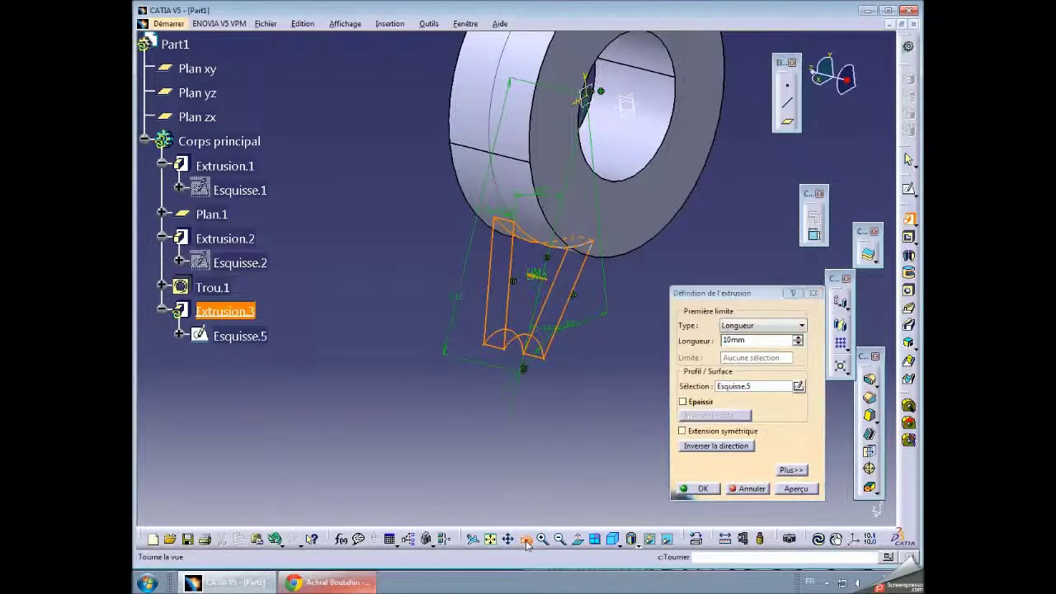
mouse_move(417, 300)
middle_mouse_down()
mouse_move(558, 251)
mouse_move(559, 273)
middle_mouse_up()
type("5")
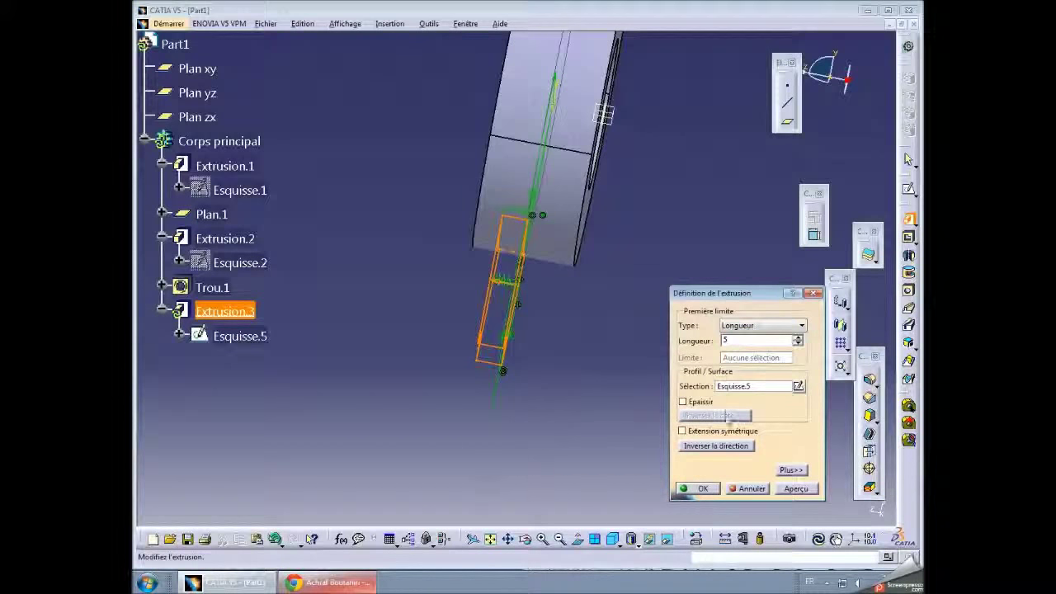
left_click(724, 435)
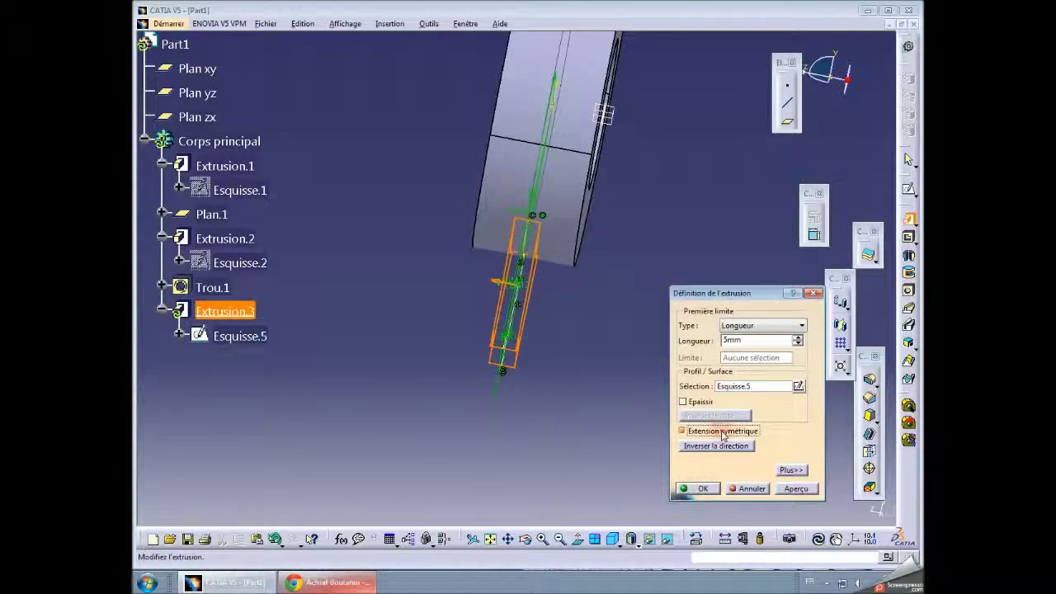
left_click(796, 488)
left_click(698, 488)
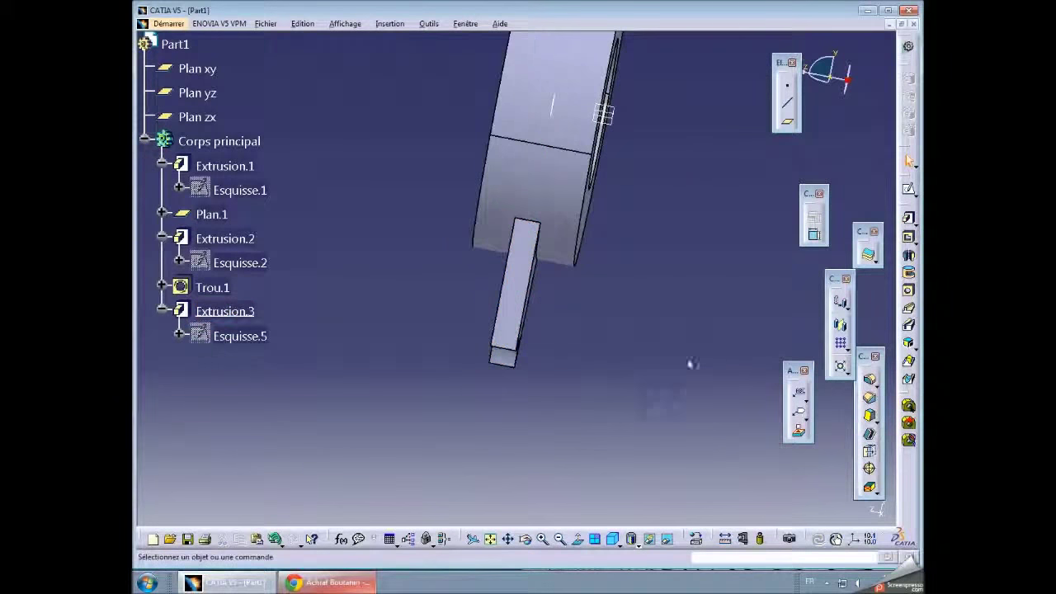
middle_click_drag(698, 175, 698, 214)
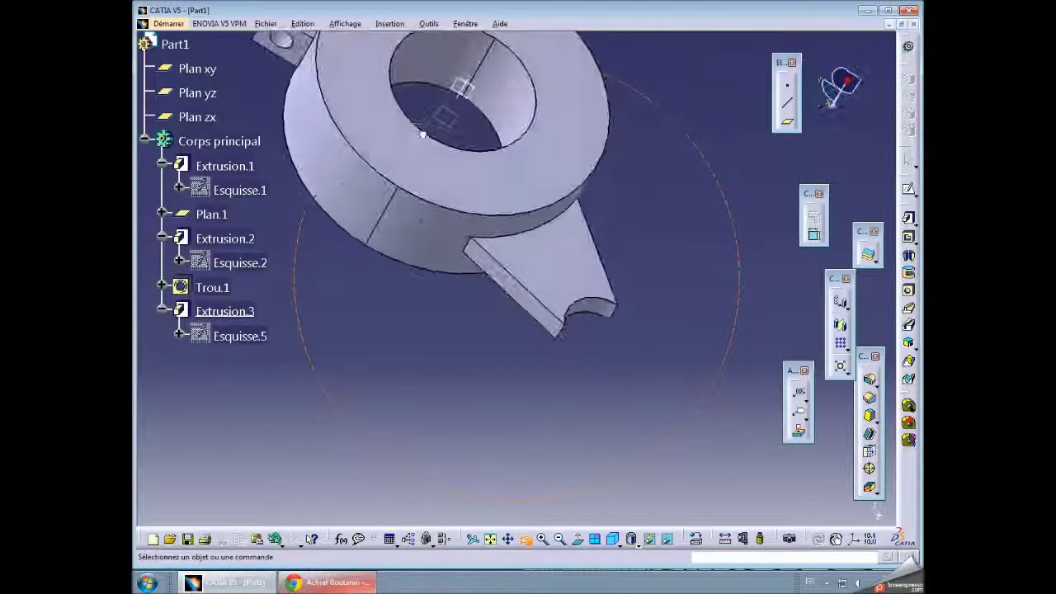
Start a sketch on Plan.1 and draw a large circle at the arm's tip
middle_click_drag(482, 117, 455, 124)
left_click(455, 124)
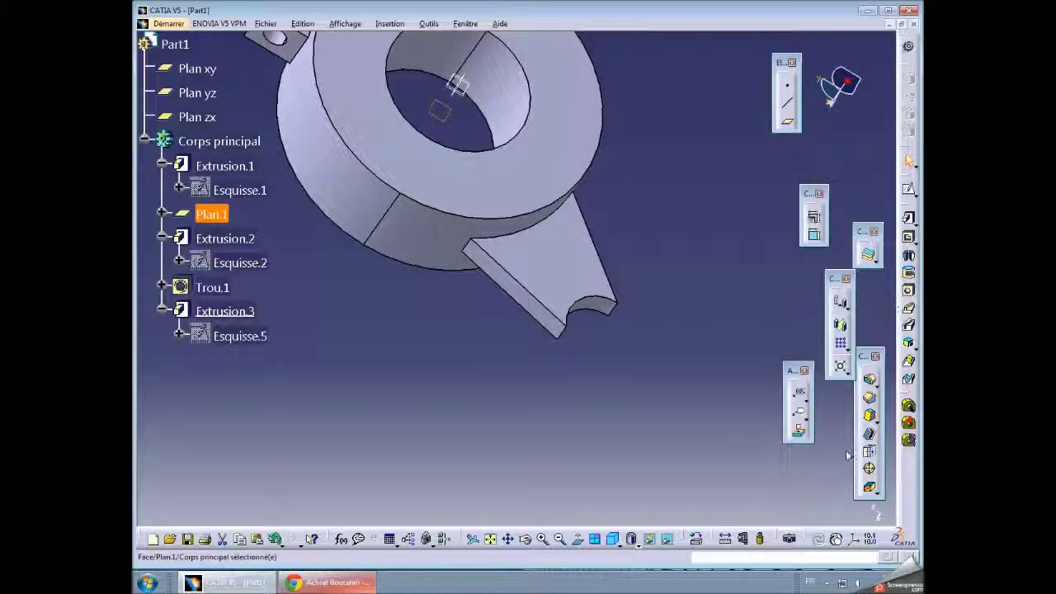
left_click(908, 189)
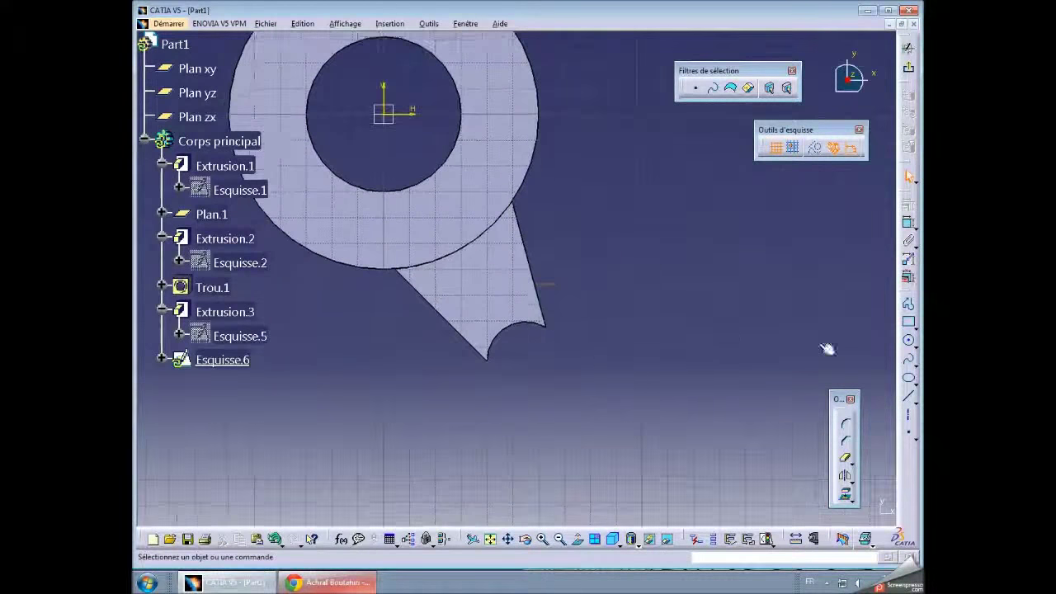
left_click(908, 339)
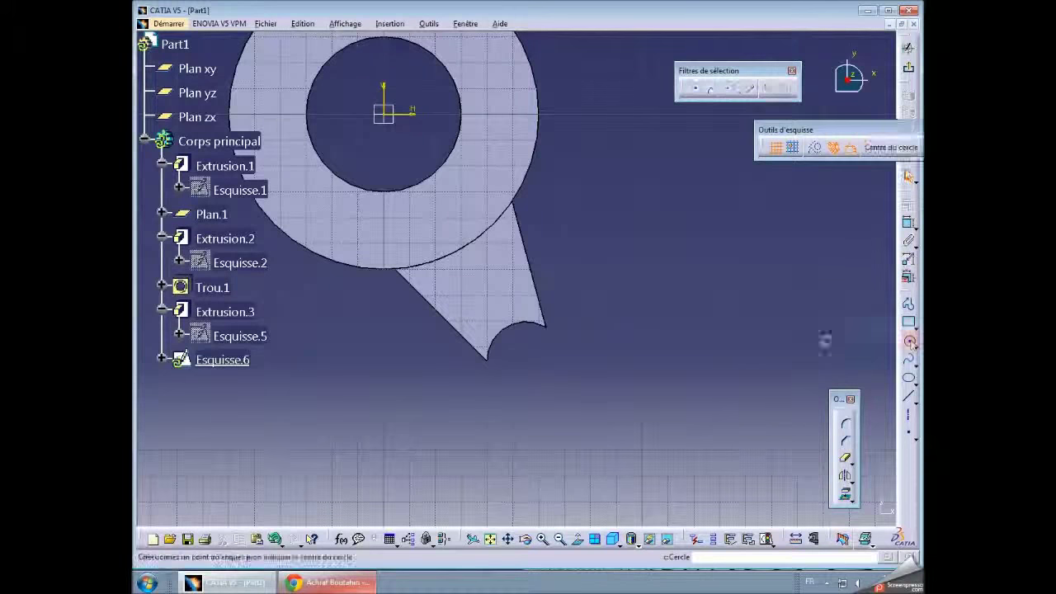
left_click(534, 385)
left_click(526, 338)
Draw a smaller circle on the same centre, then select the large circle and the arm's rounded end for constraining
left_click(908, 339)
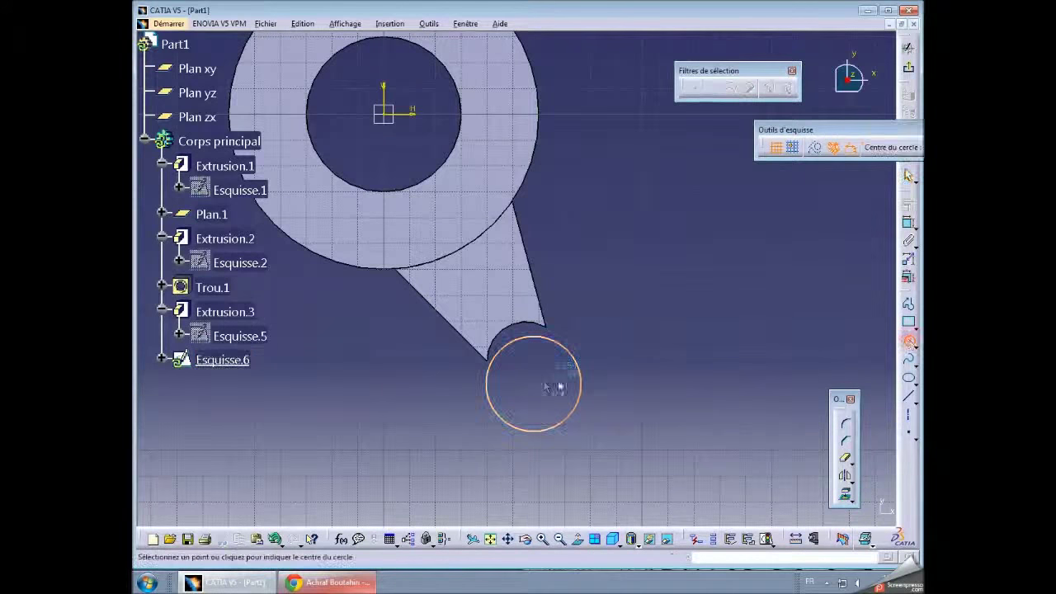
left_click(533, 383)
left_click(533, 368)
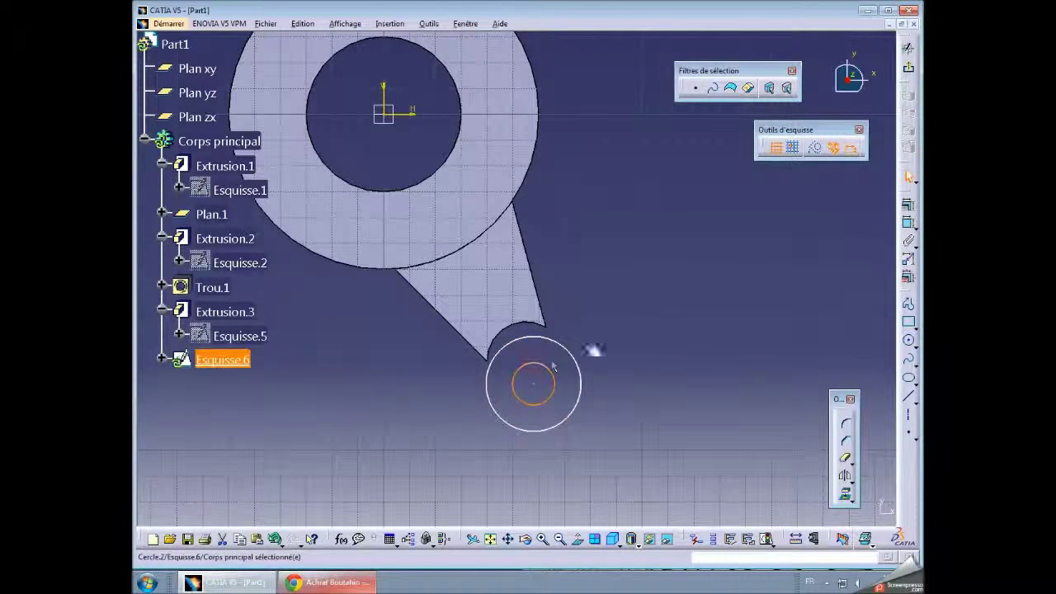
left_click(520, 338)
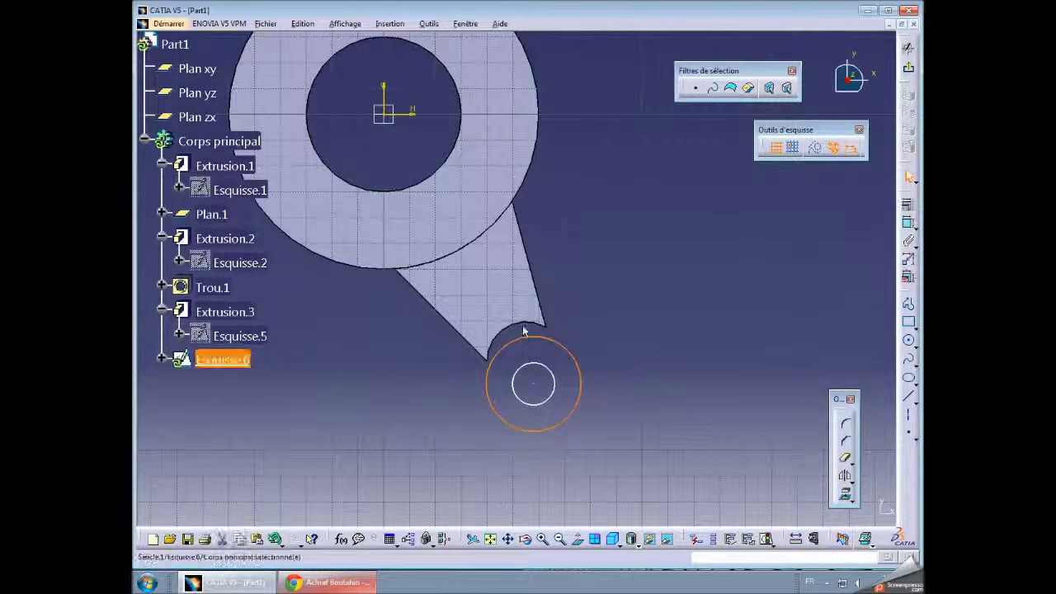
left_click(533, 327, "ctrl")
left_click(909, 205)
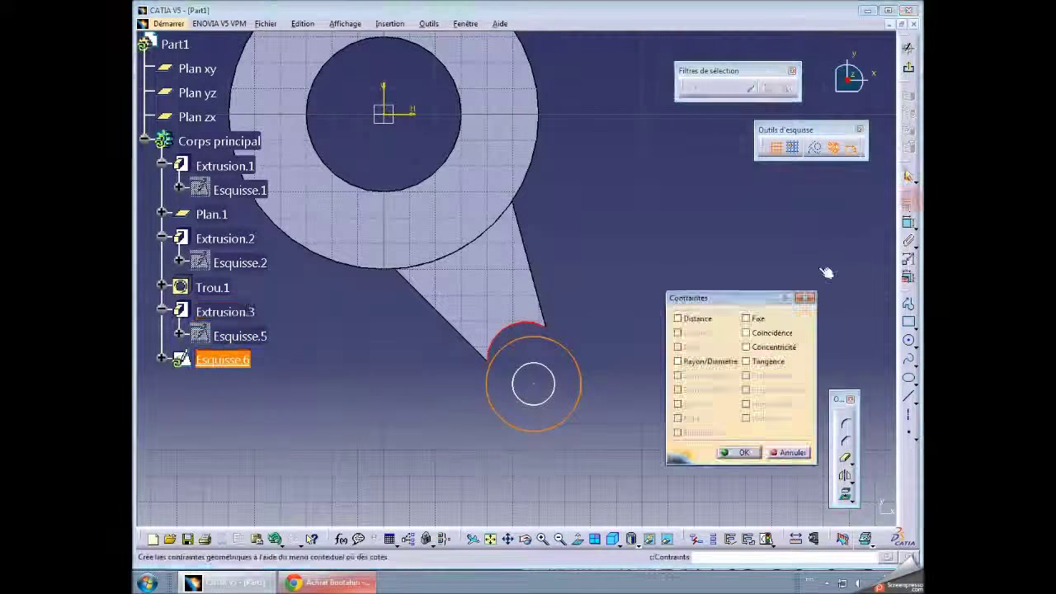
Make the large circle concentric with the arm's rounded end and give the inner circle a 10 mm diameter
left_click(762, 346)
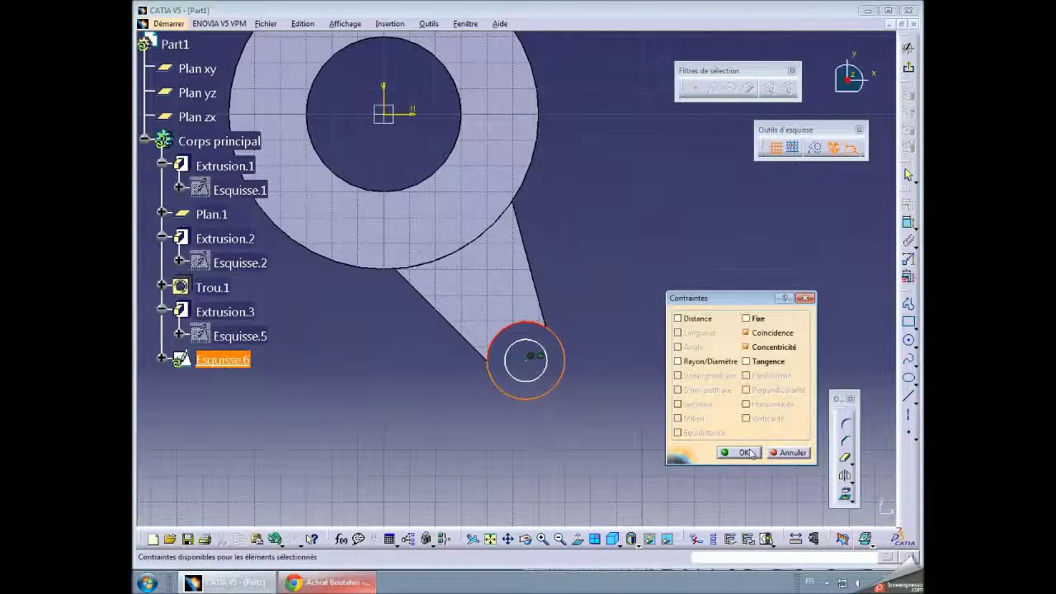
left_click(747, 452)
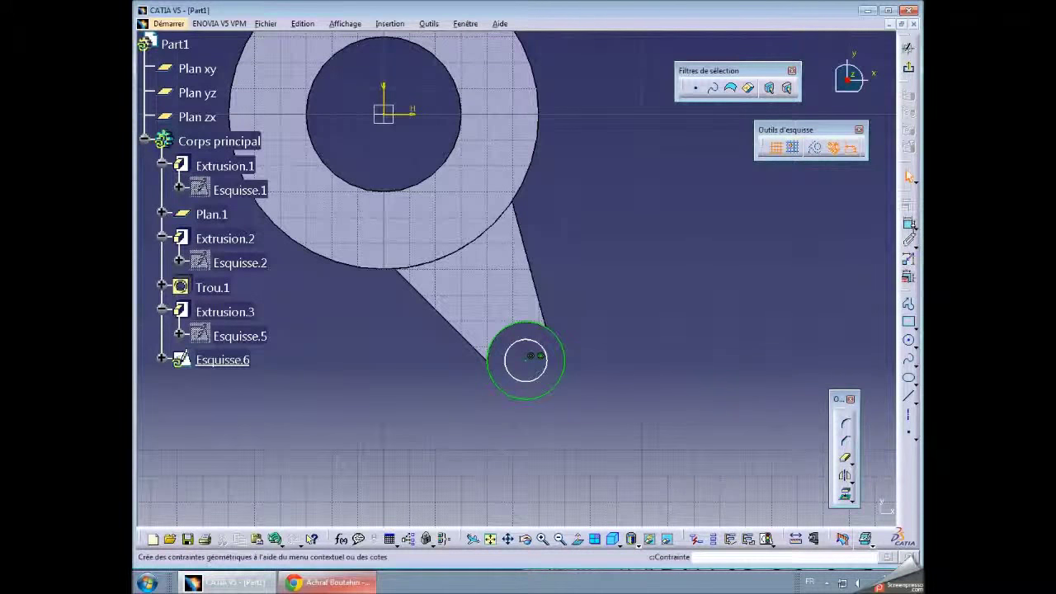
left_click(909, 224)
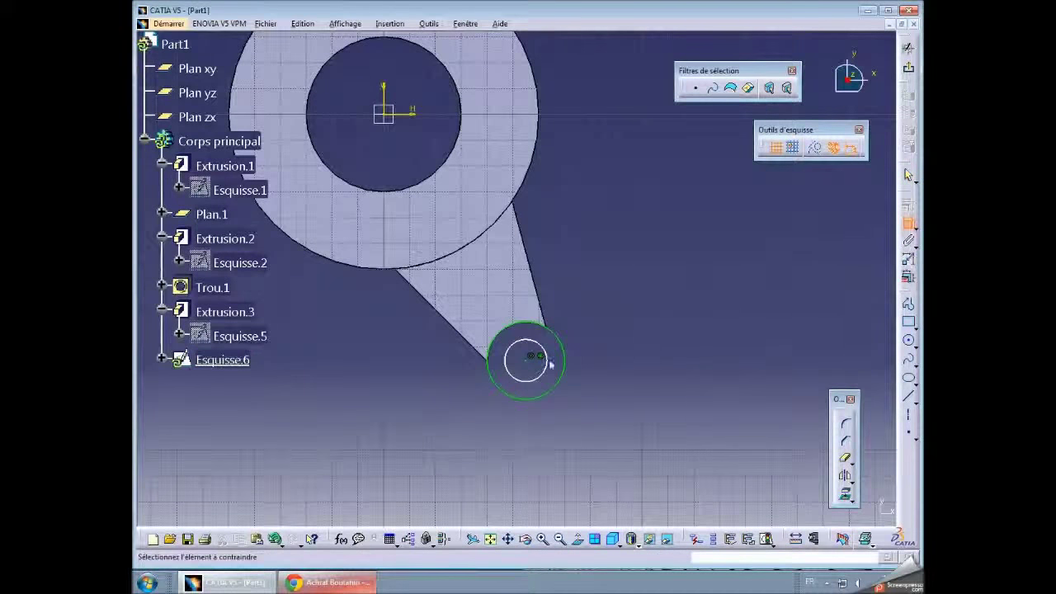
left_click(546, 360)
double_click(627, 323)
type("10")
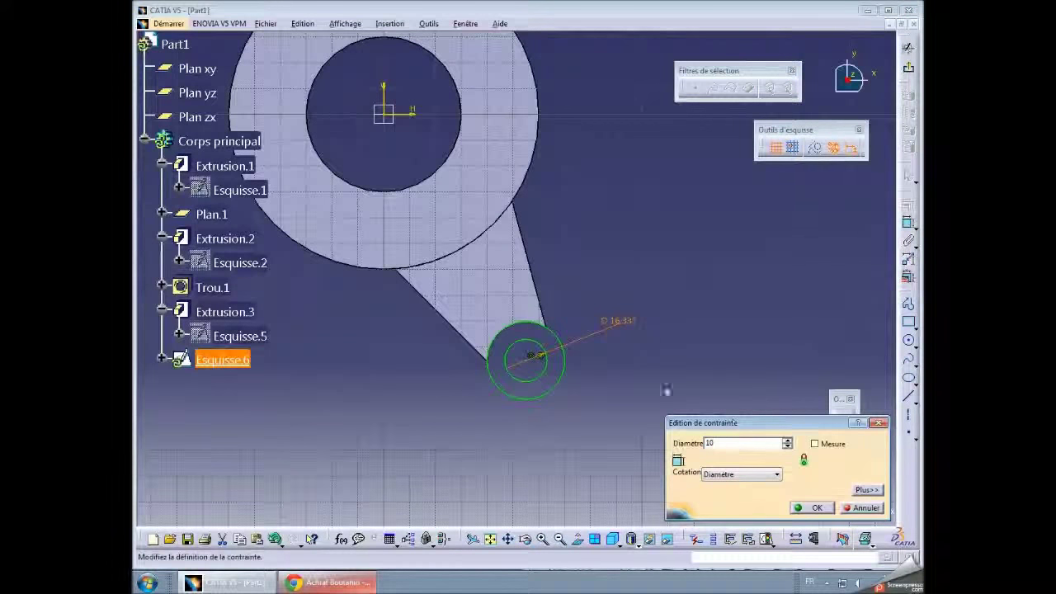
key("Return")
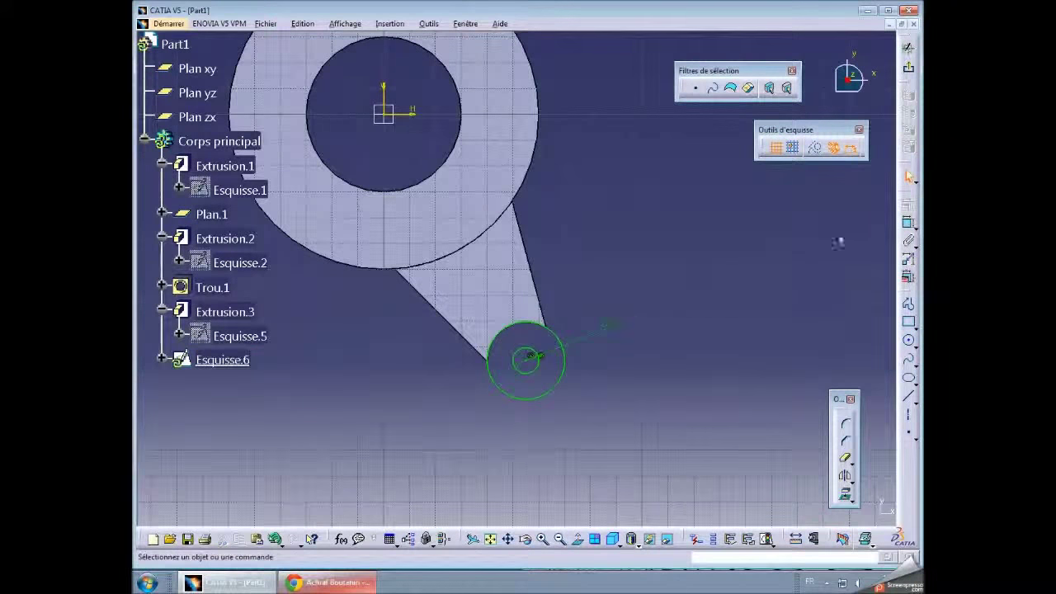
left_click(911, 73)
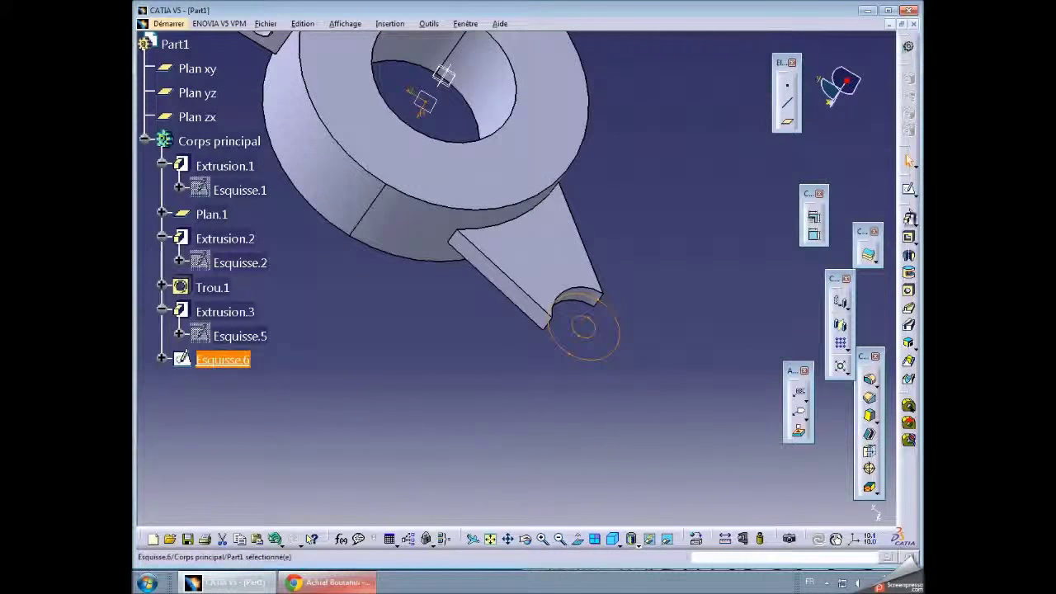
Pad Esquisse.6 symmetrically to 12 mm, forming the bored boss Extrusion.4, and fit the whole part in view
left_click(908, 219)
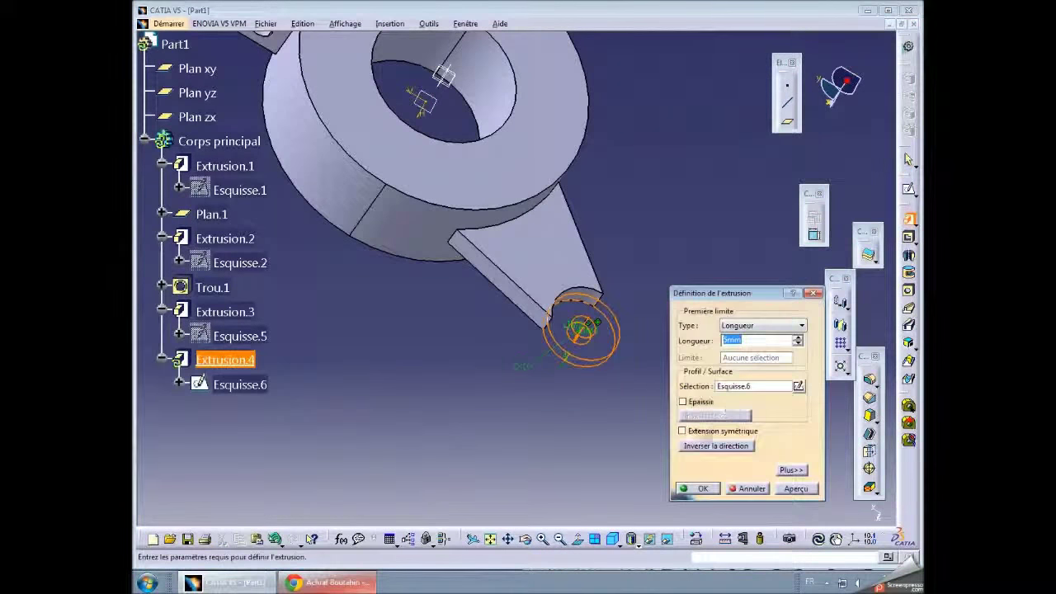
left_click(703, 429)
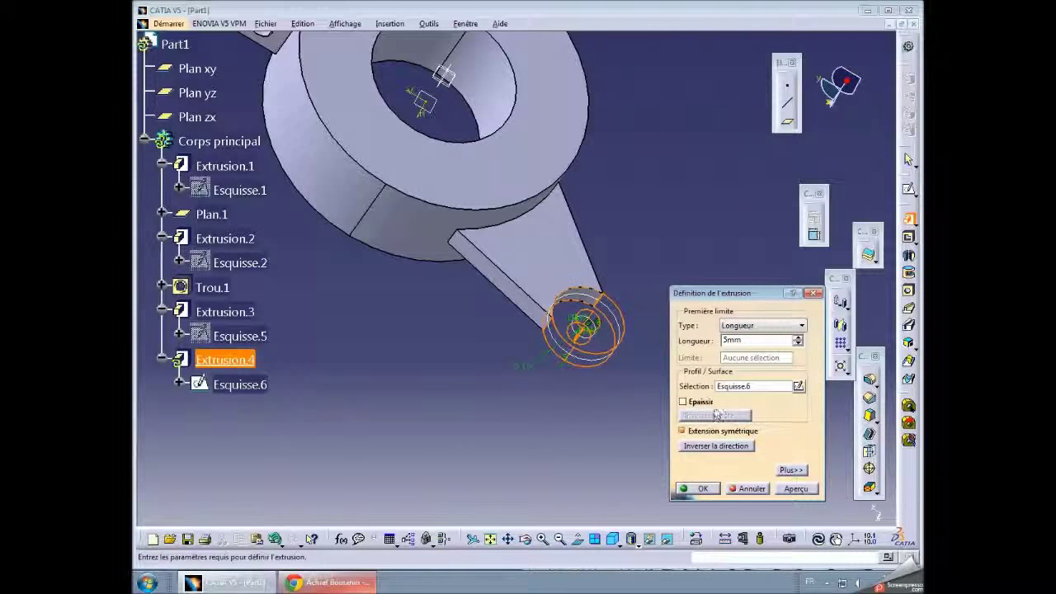
left_click(750, 341)
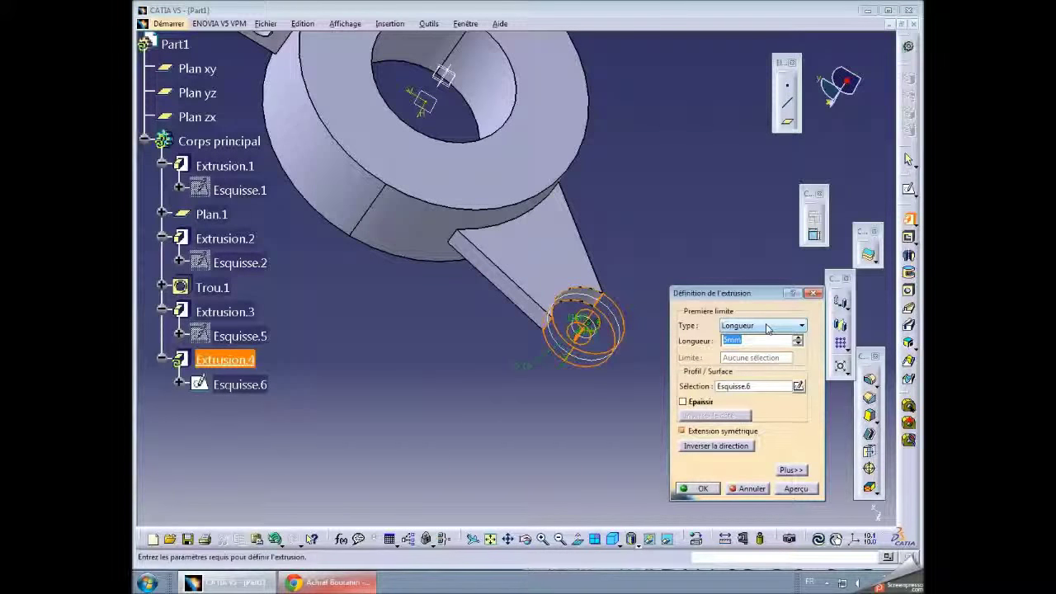
left_click(796, 487)
left_click(526, 539)
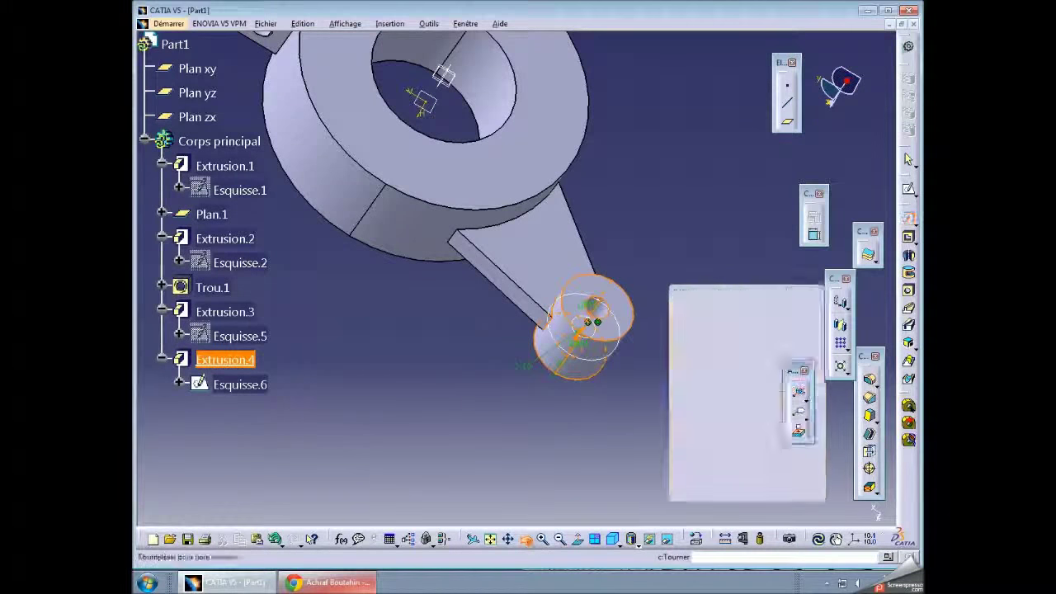
left_click_drag(353, 278, 535, 141)
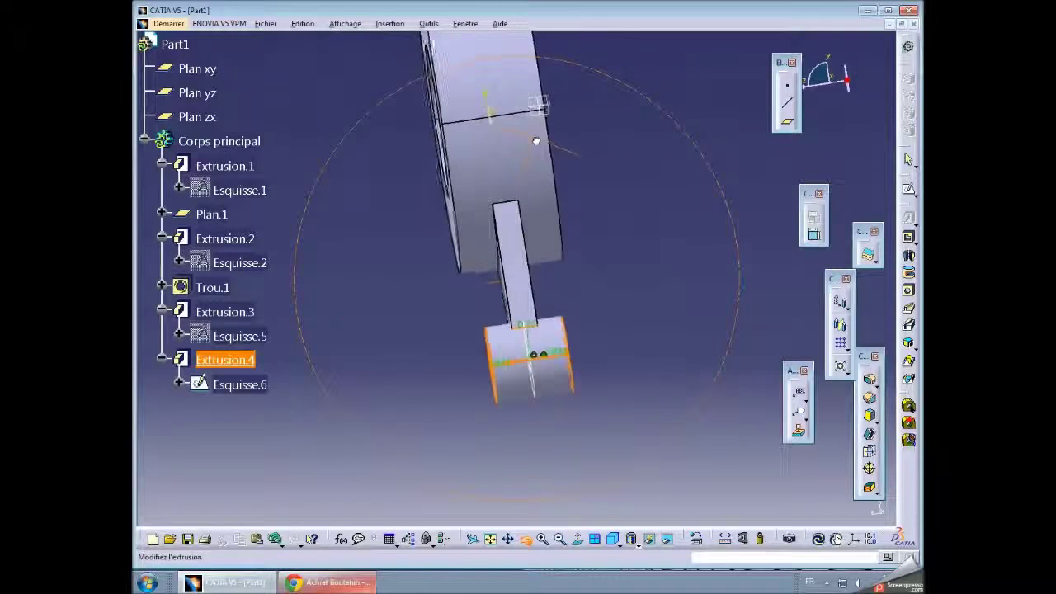
left_click_drag(536, 141, 537, 122)
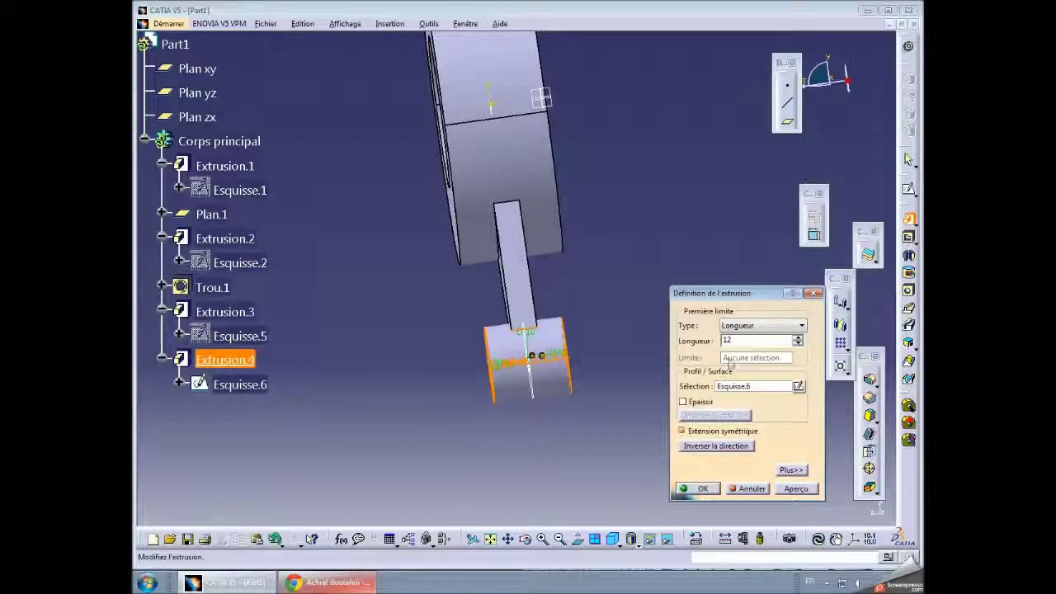
left_click(794, 488)
left_click(715, 488)
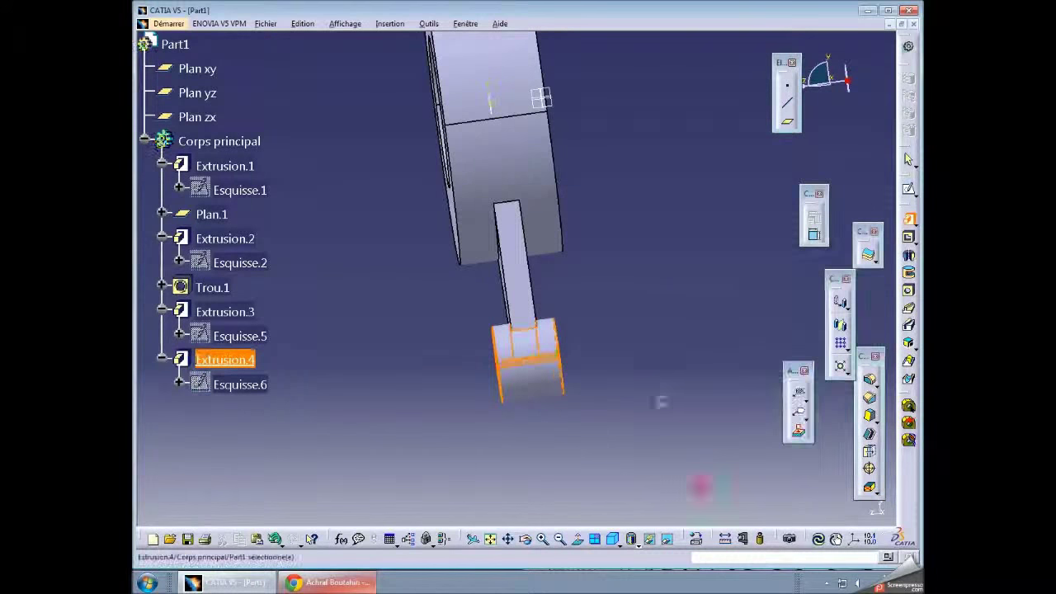
left_click(490, 538)
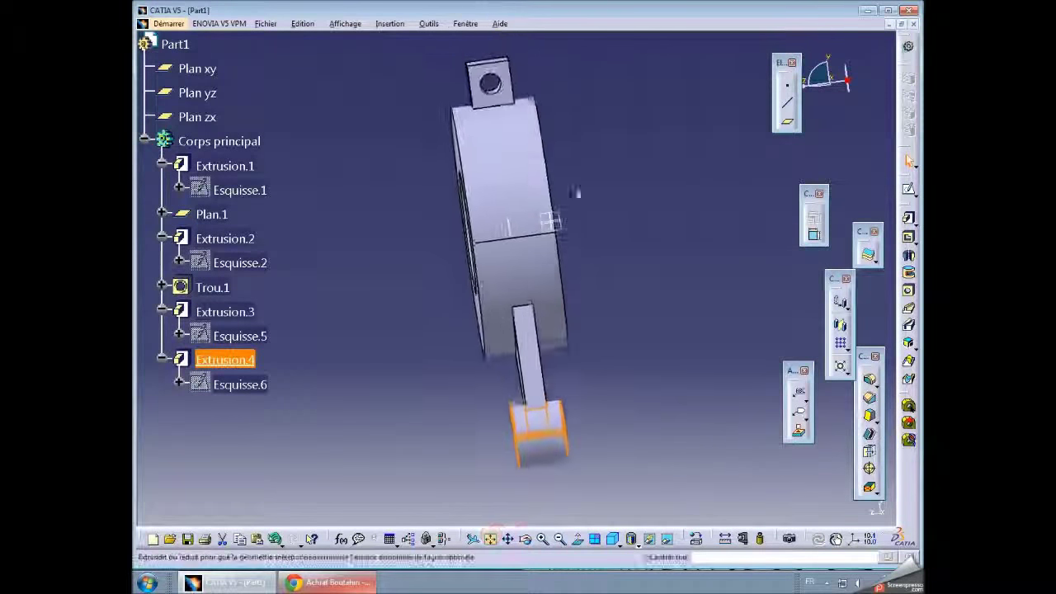
Clear the selection, orbit the lever to an angled view, and show the Mechanical Design workbenches
left_click(613, 248)
mouse_move(624, 330)
middle_mouse_down()
mouse_move(502, 288)
mouse_move(502, 264)
mouse_move(515, 291)
mouse_move(482, 295)
mouse_move(547, 325)
mouse_move(502, 299)
mouse_move(512, 275)
mouse_move(521, 284)
middle_mouse_up()
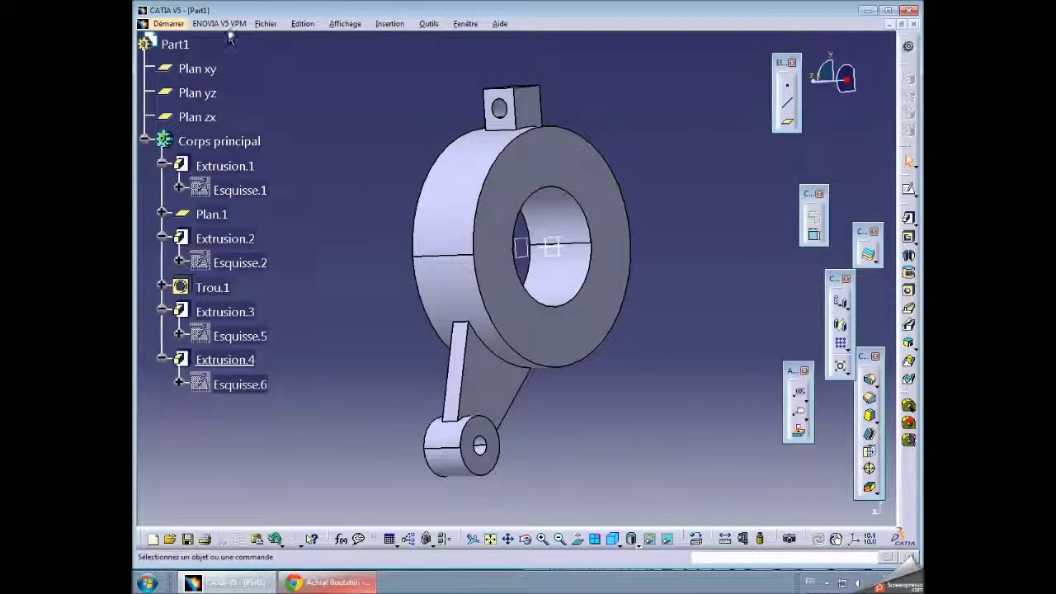
left_click(169, 23)
mouse_move(205, 52)
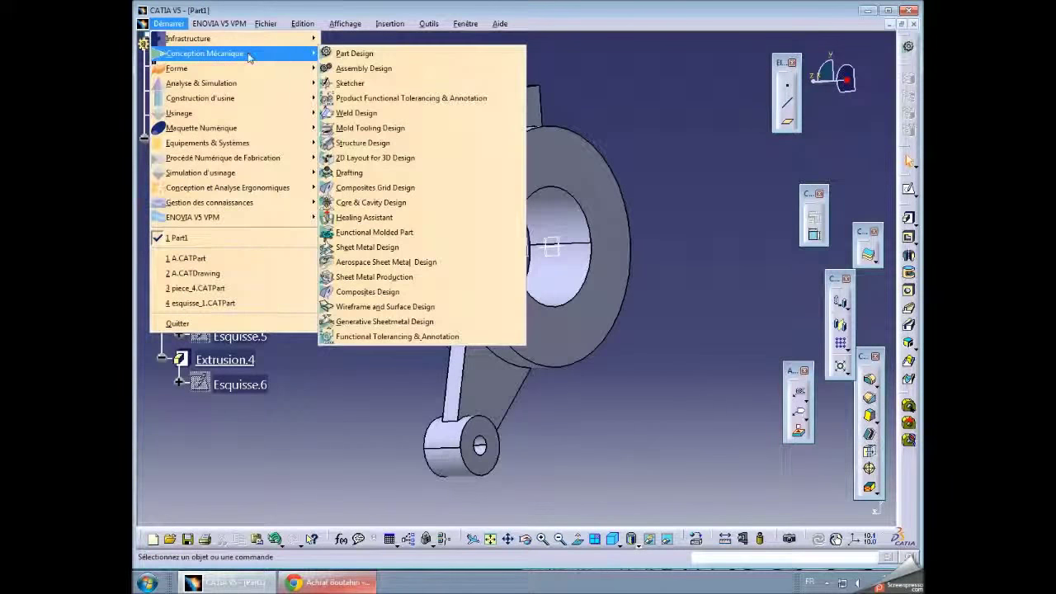
Create a new Drafting drawing on an A2 ISO landscape sheet, tiled beside the part
left_click(372, 173)
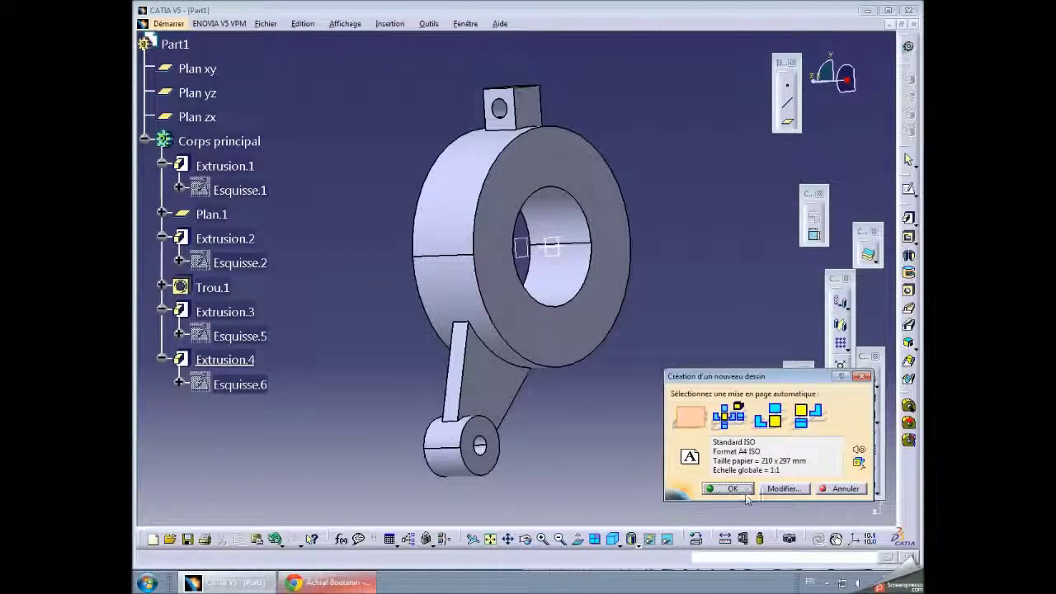
left_click(771, 490)
left_click(445, 284)
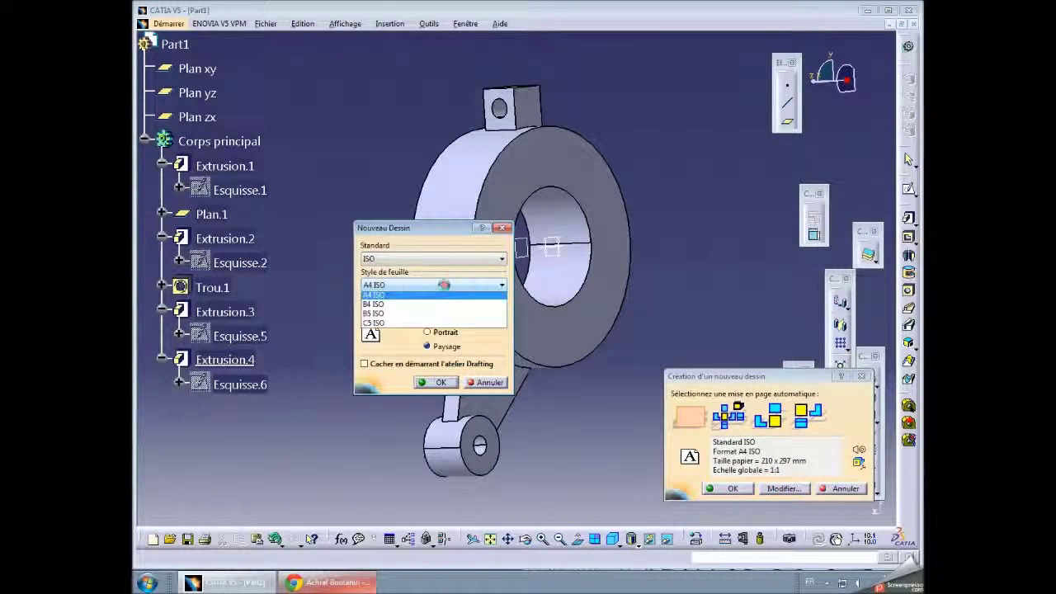
left_click(446, 316)
left_click(731, 489)
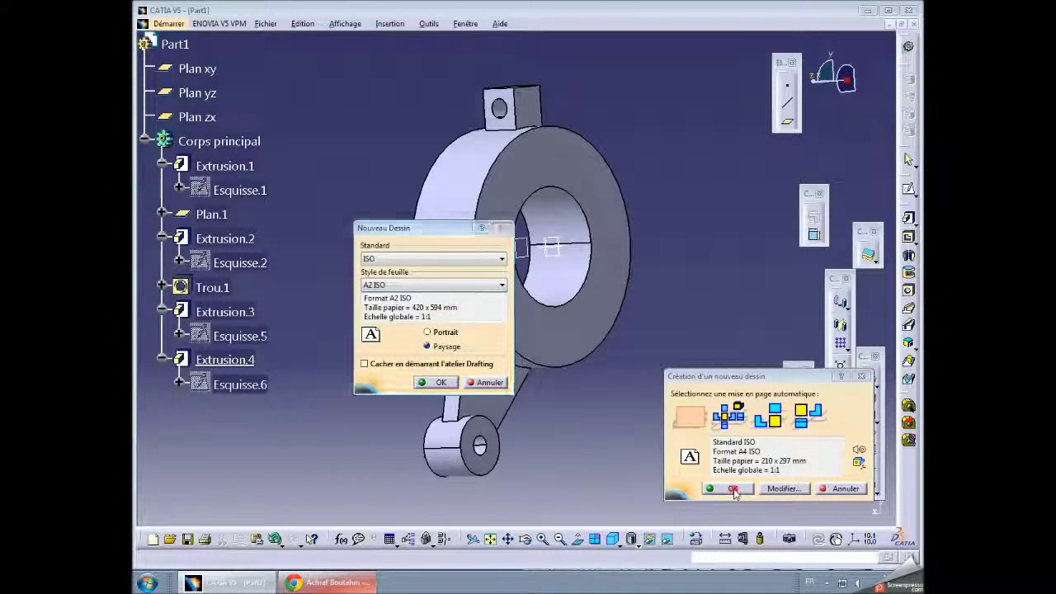
left_click(731, 490)
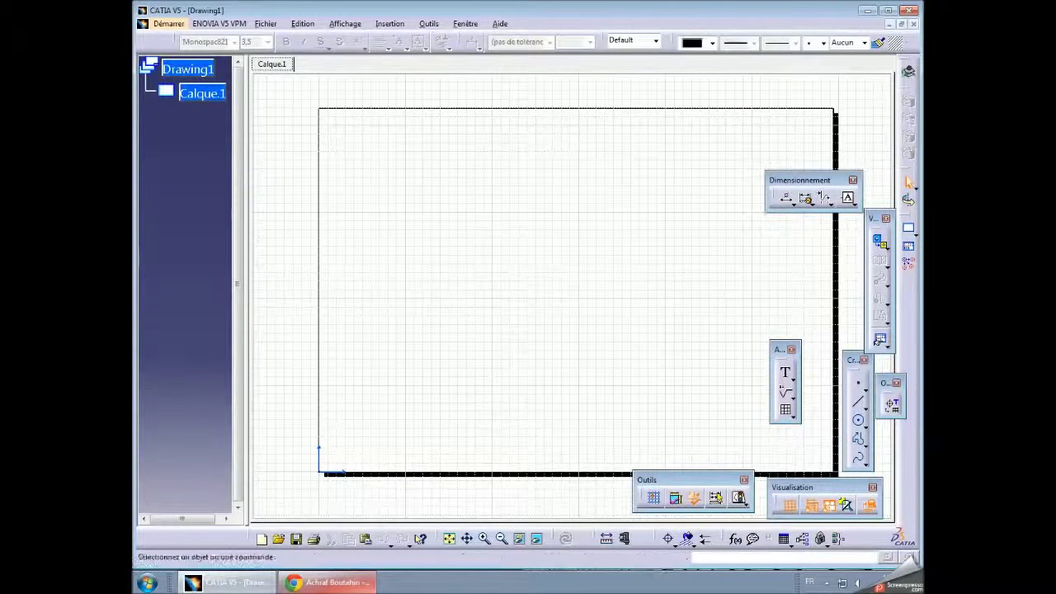
left_click(464, 23)
left_click(495, 67)
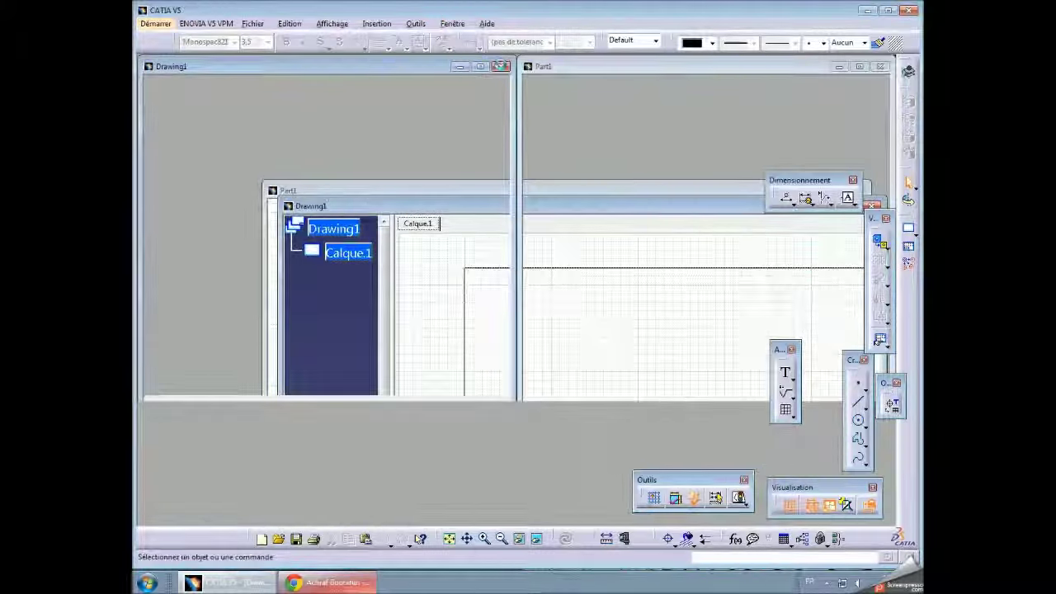
Generate a front view from the ring's flat face and place it on the sheet
left_click(881, 242)
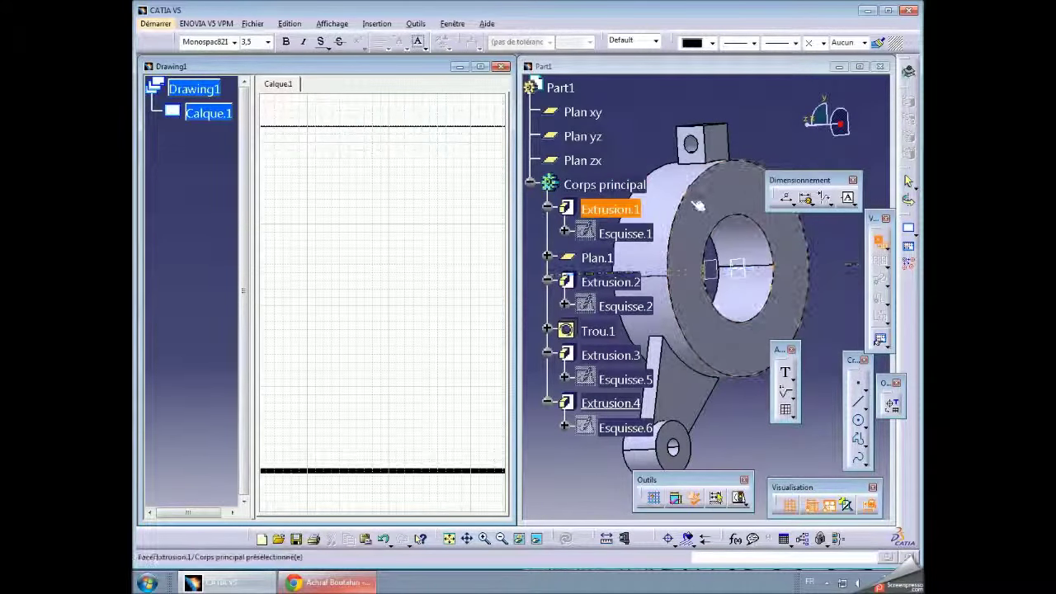
left_click(691, 200)
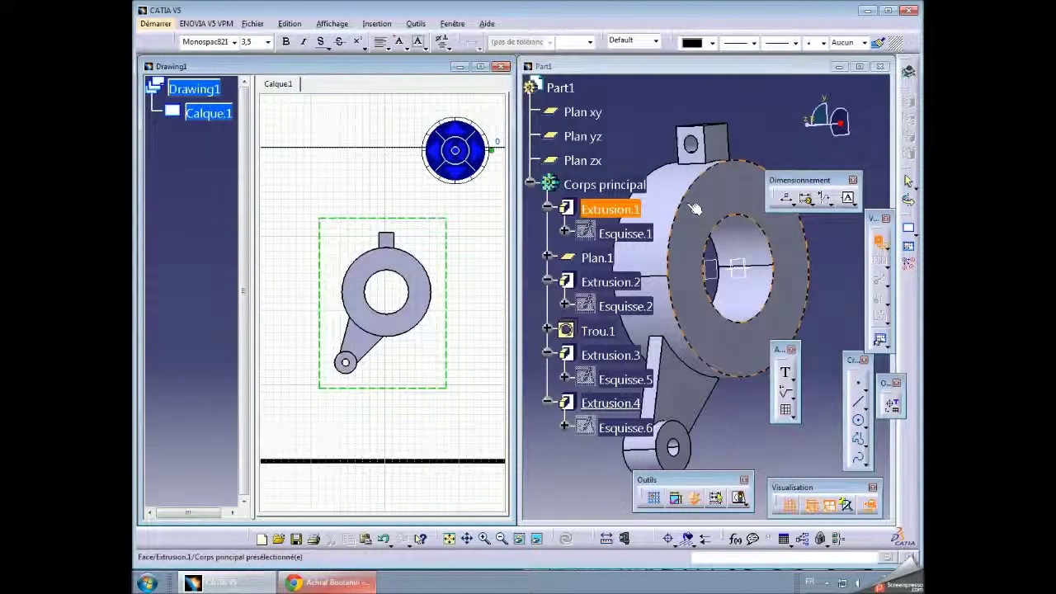
left_click(714, 210)
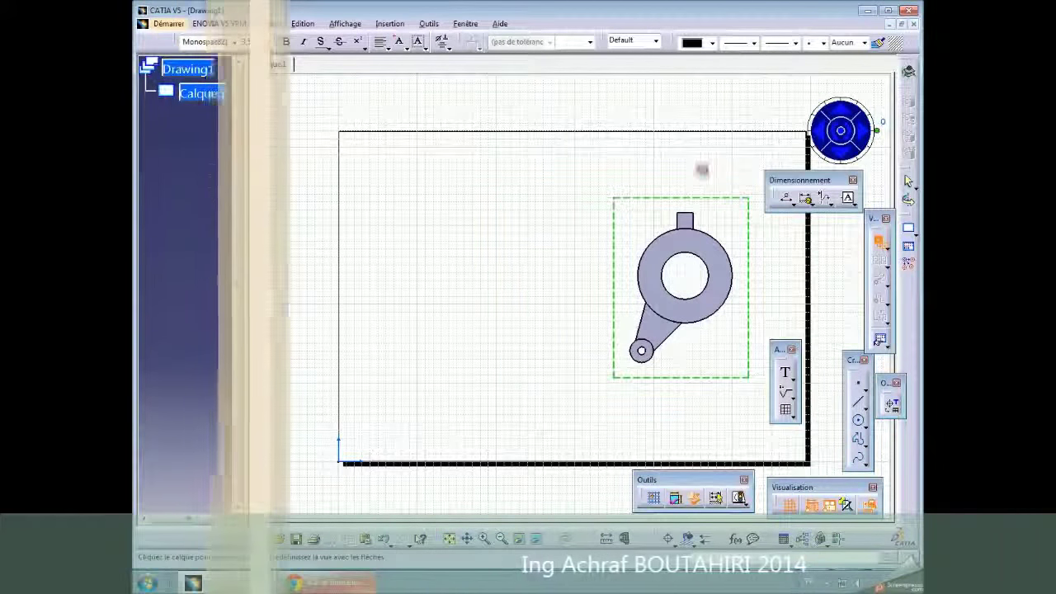
left_click(702, 170)
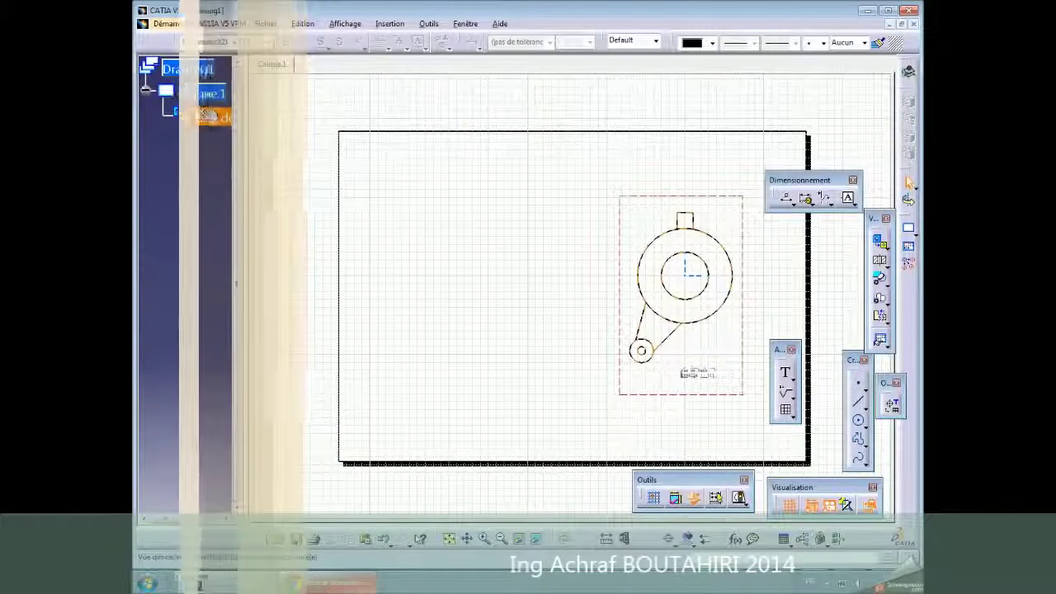
right_click(208, 118)
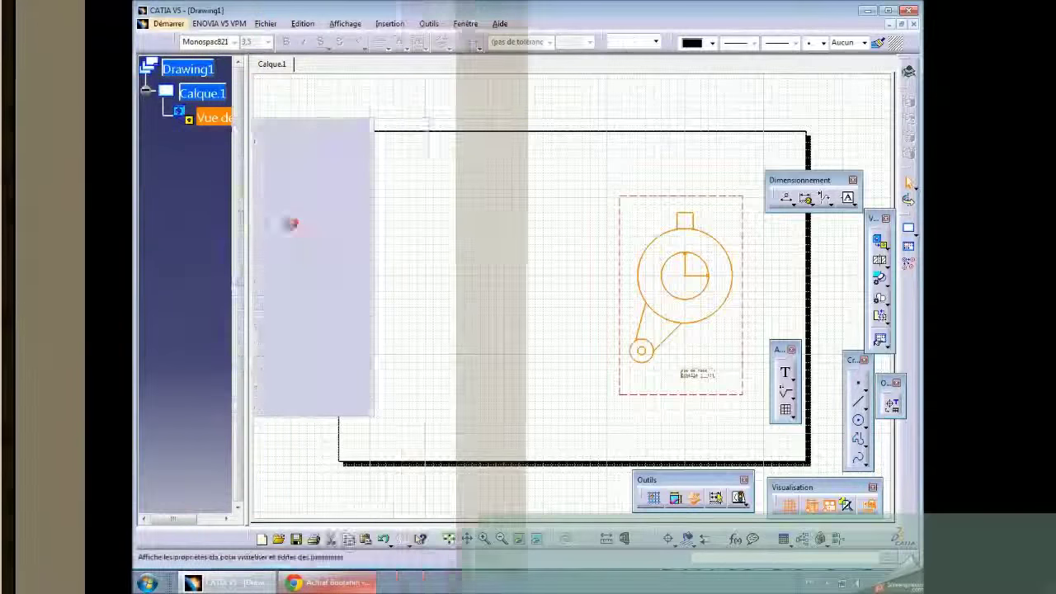
Turn on hidden lines, axes and thread display in the front view's properties
left_click(292, 223)
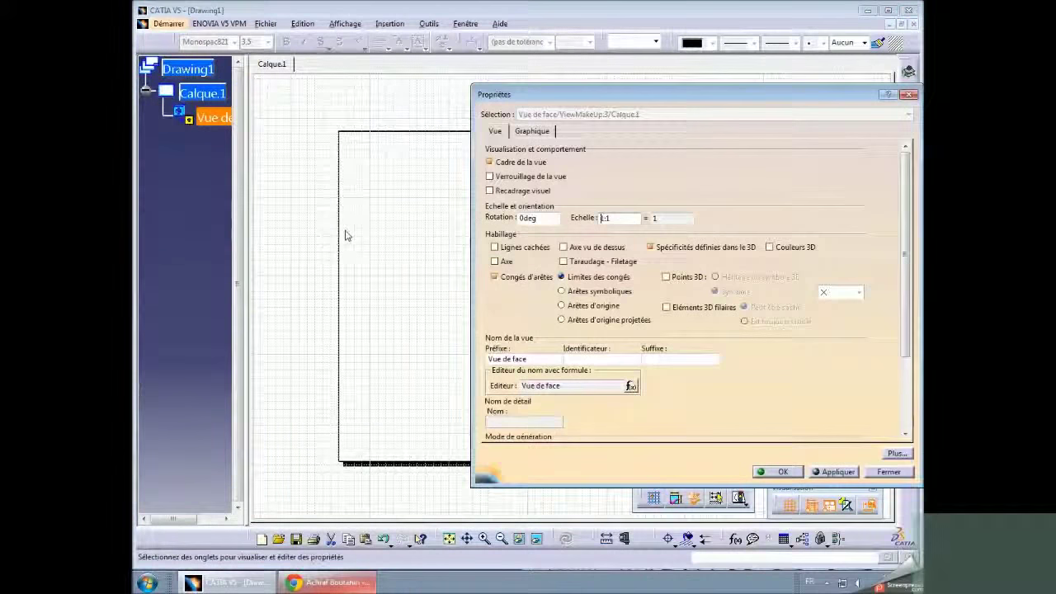
left_click(578, 262)
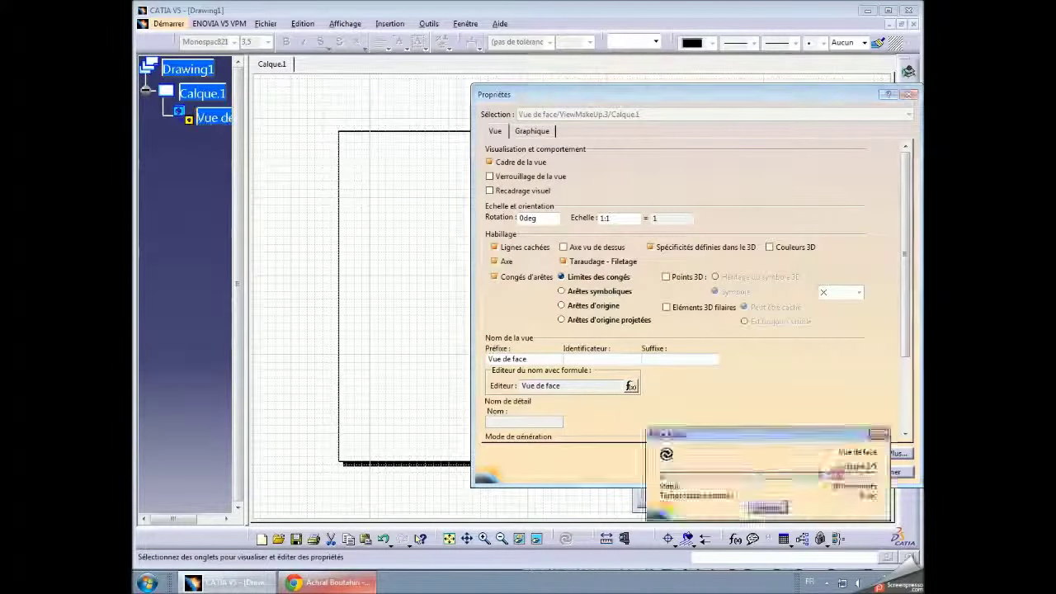
left_click(786, 472)
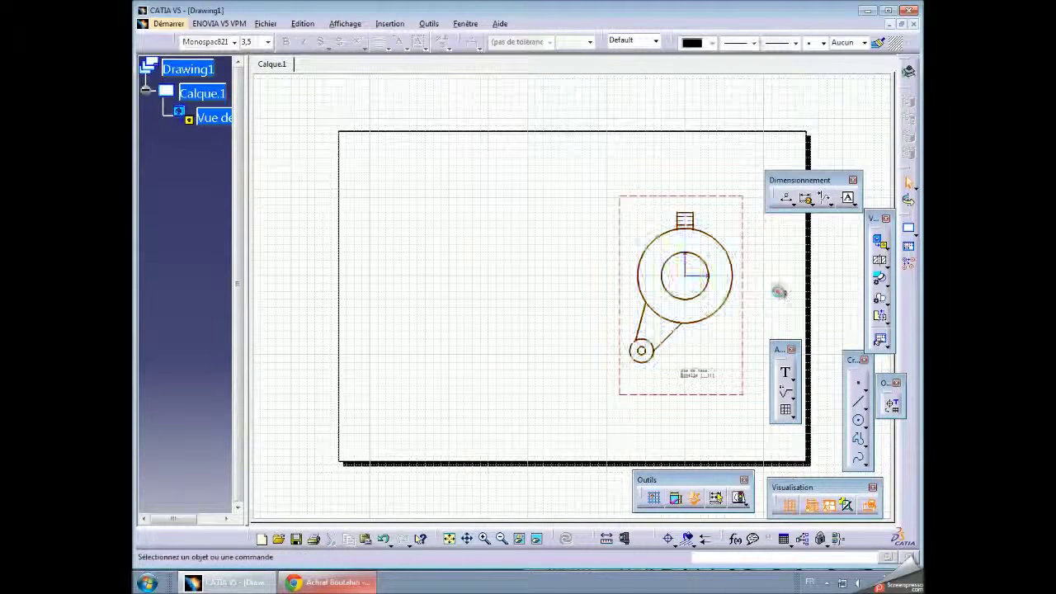
left_click(781, 293)
middle_click_drag(783, 295, 728, 311)
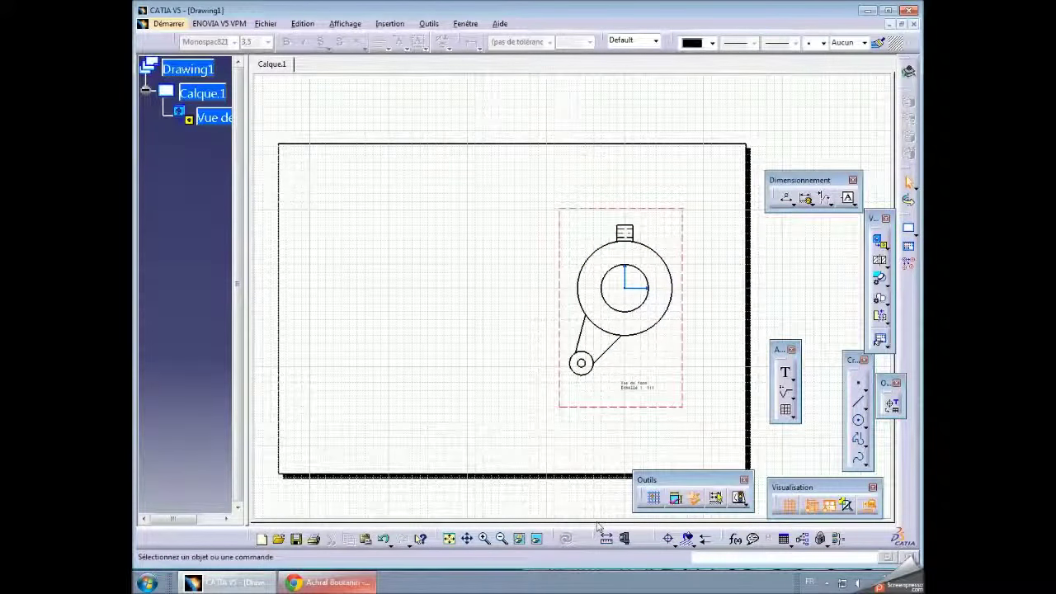
Zoom and pan across the front view to inspect its circles and dashed hidden edges
left_click(485, 538)
left_click(484, 538)
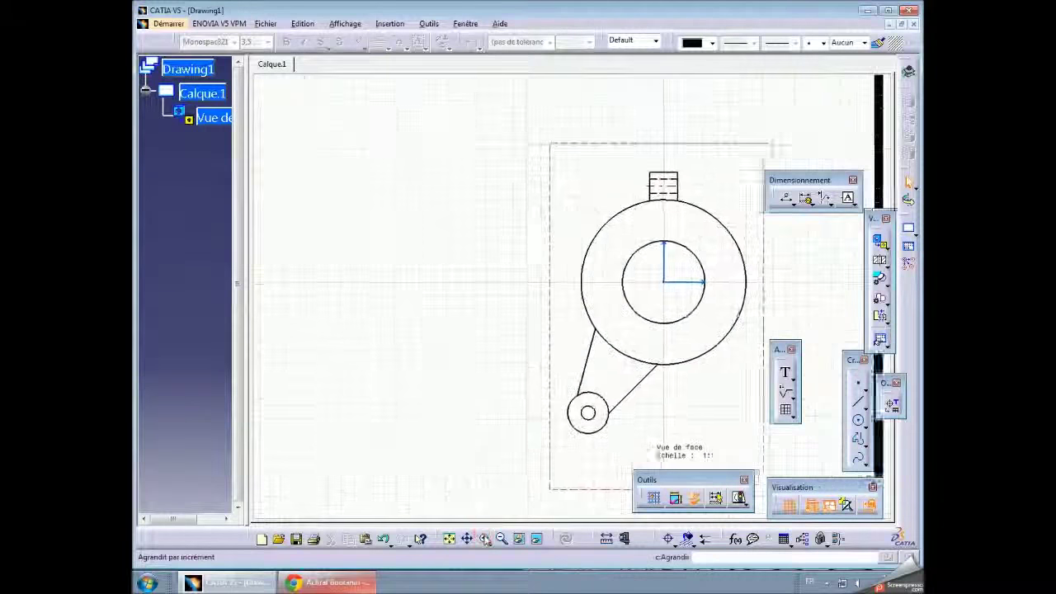
middle_click_drag(471, 441, 413, 399)
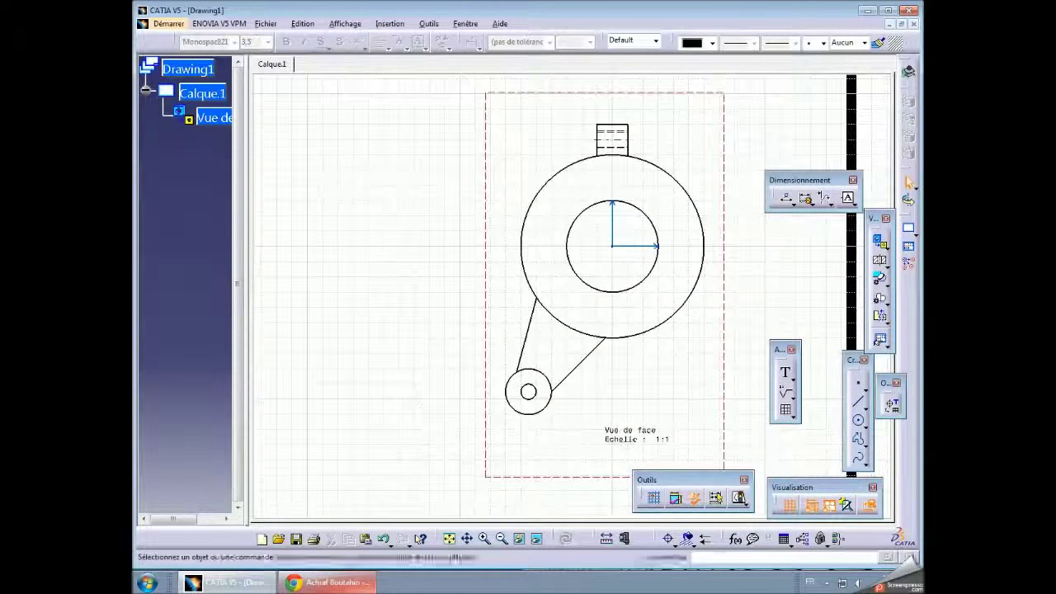
left_click(482, 539)
mouse_move(482, 538)
middle_mouse_down()
mouse_move(735, 131)
mouse_move(583, 443)
middle_mouse_up()
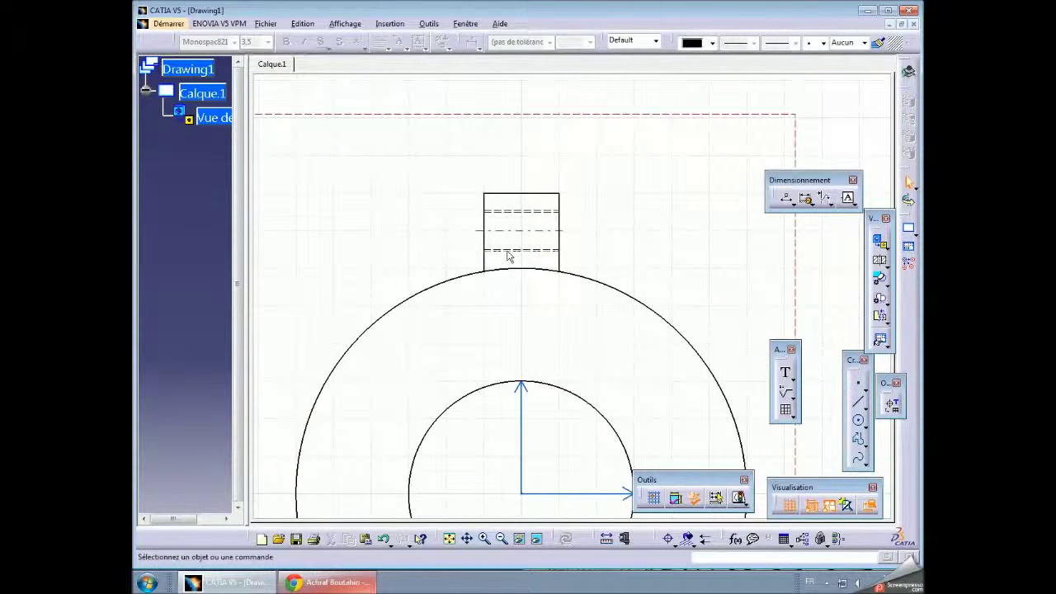
middle_click_drag(487, 343, 530, 245)
left_click(500, 539)
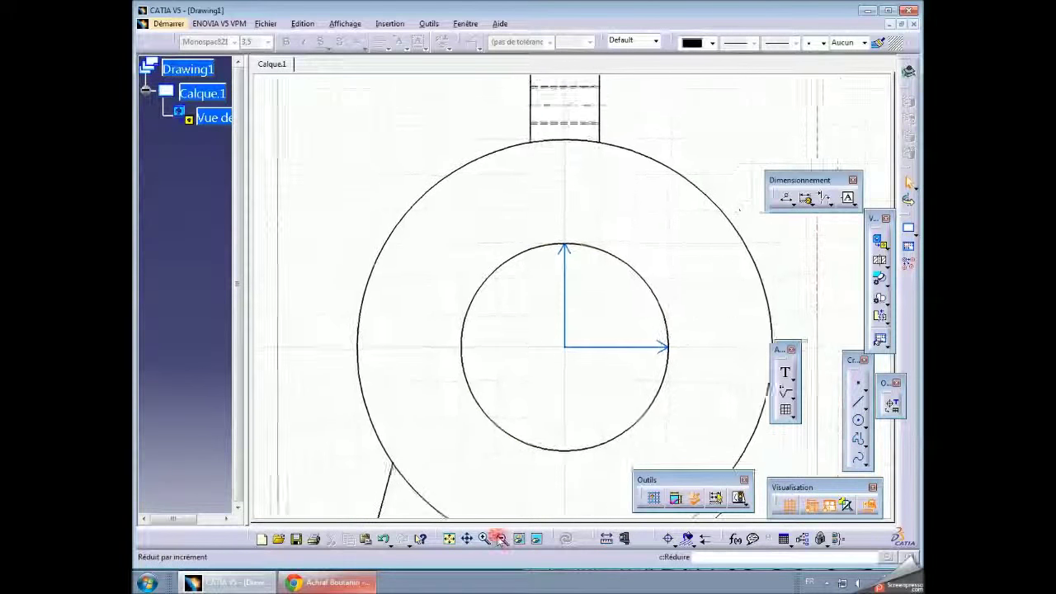
mouse_move(561, 429)
middle_mouse_down()
mouse_move(561, 476)
mouse_move(558, 439)
middle_mouse_up()
left_click(881, 262)
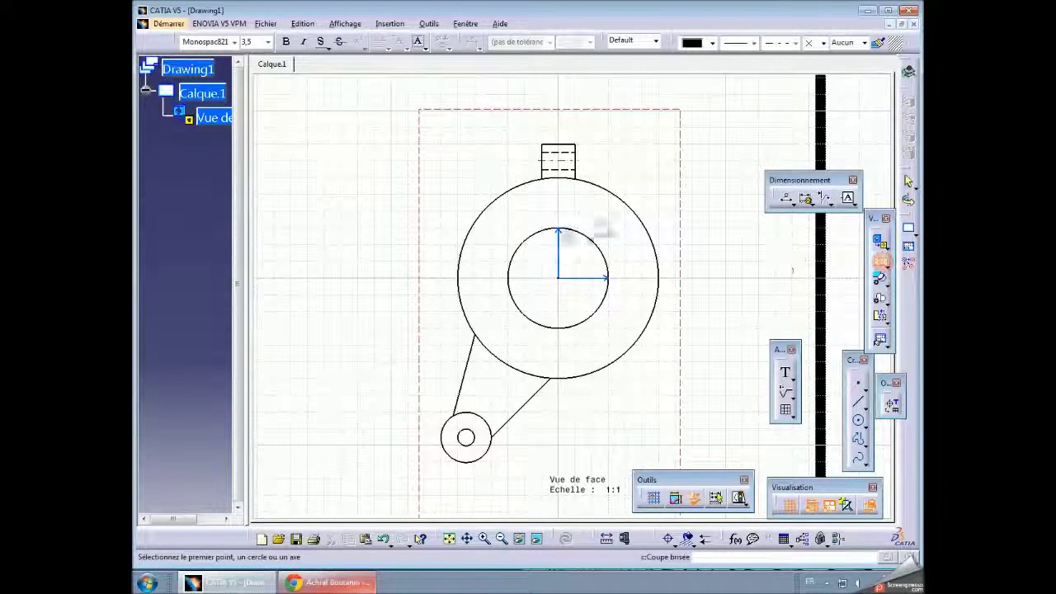
Make a first section cut line attempt from above the lug to the circle centre
left_click(557, 121)
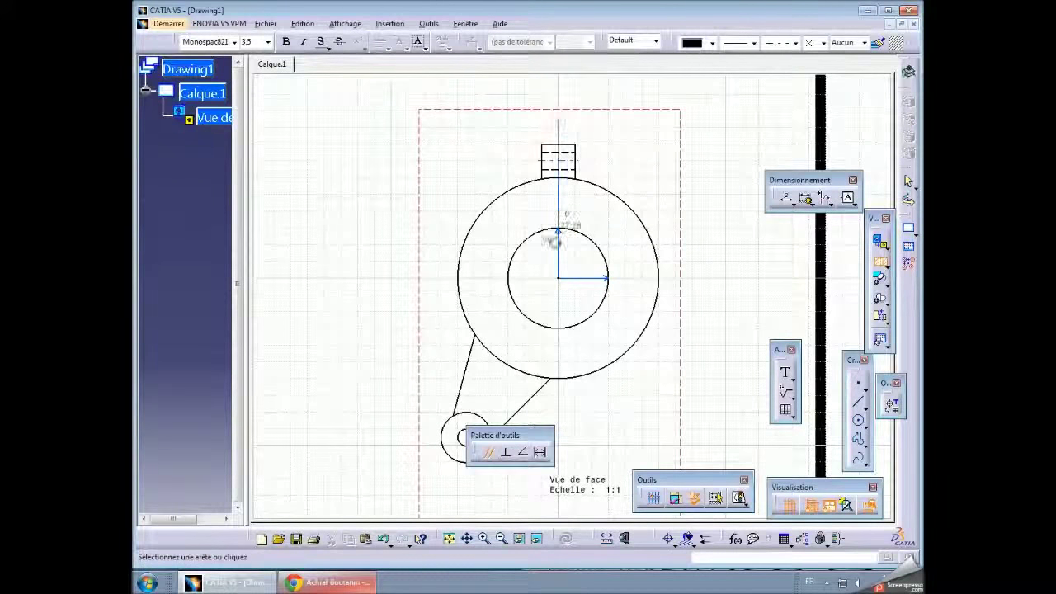
left_click(558, 279)
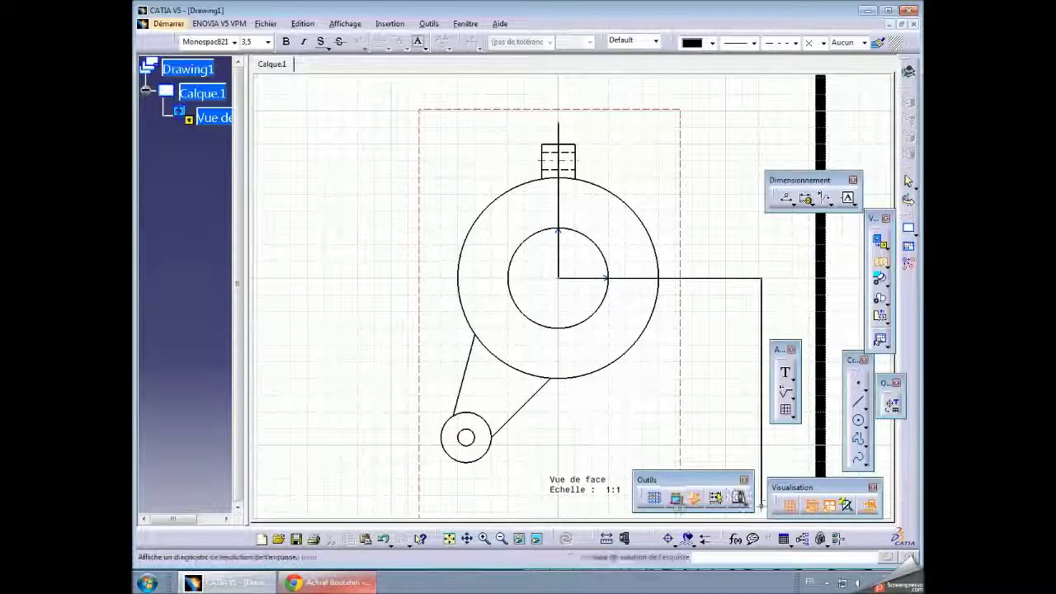
double_click(681, 408)
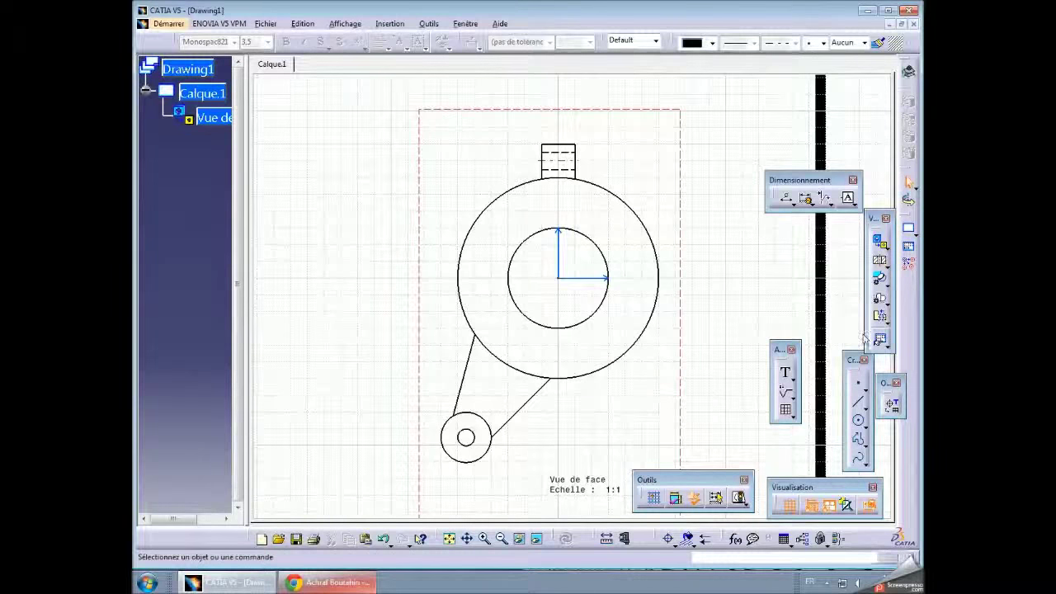
Create aligned section A-A through the lug axis, big circle centre and small hole, placed right of the front view
left_click(882, 280)
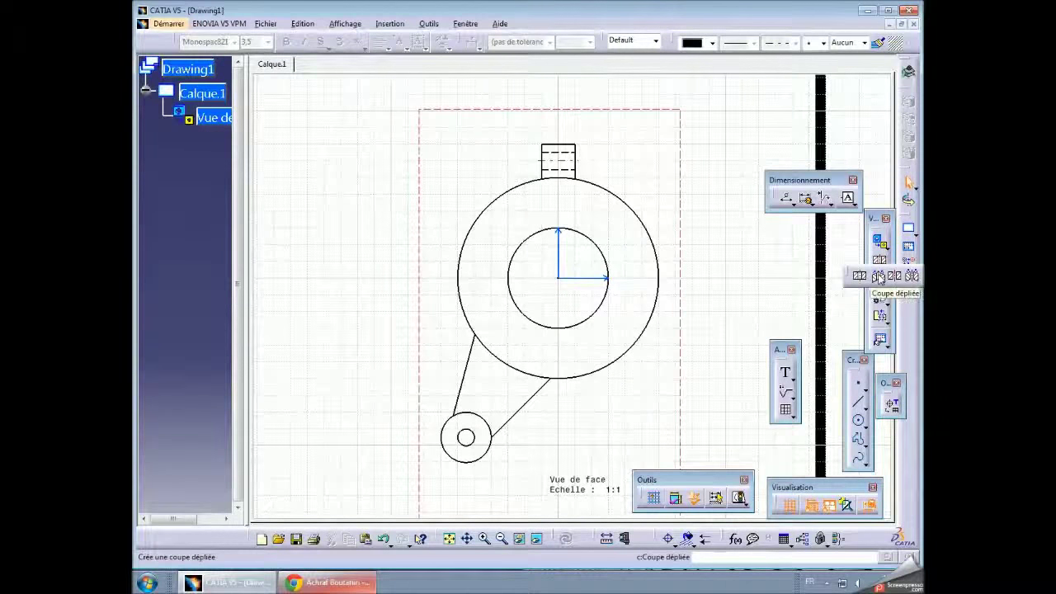
left_click(879, 277)
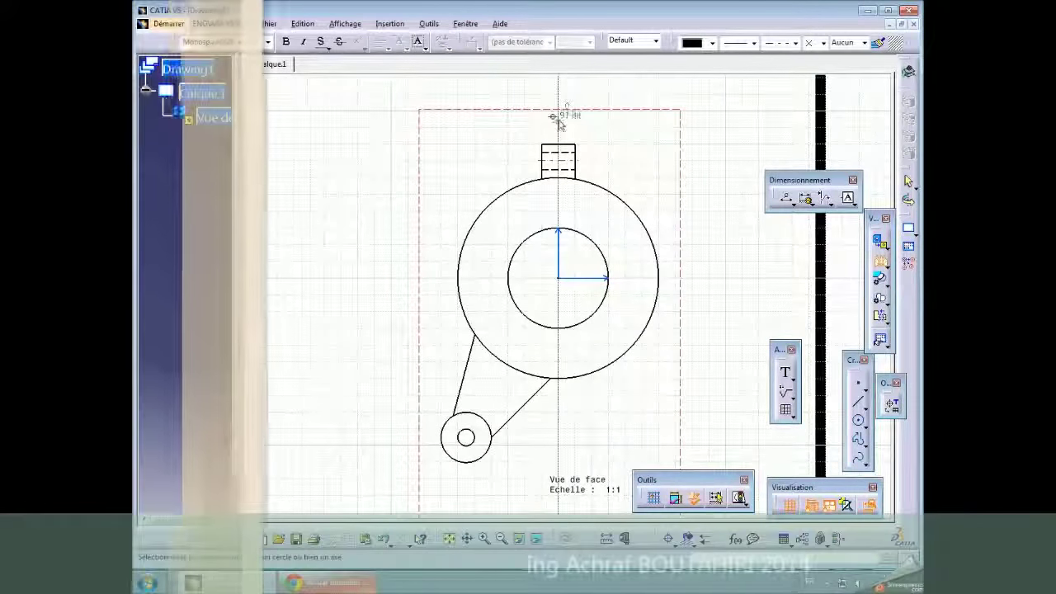
left_click(559, 120)
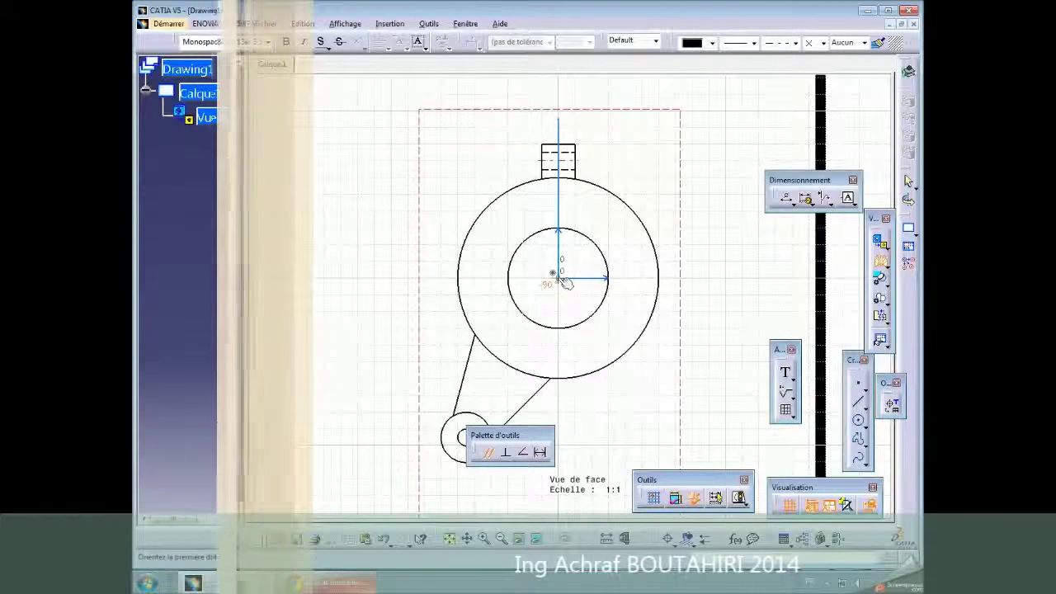
left_click(560, 278)
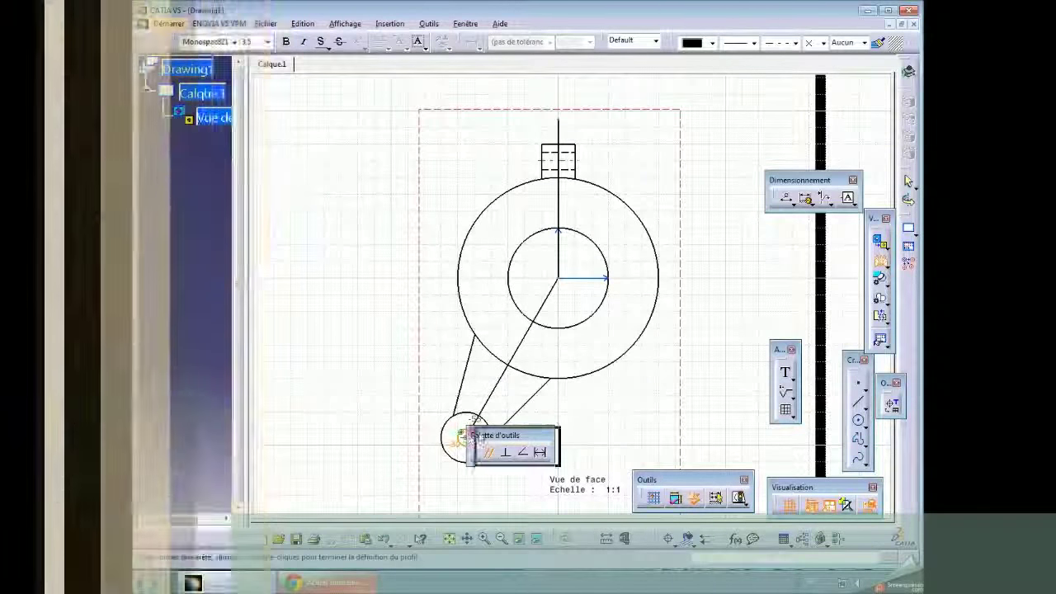
left_click(466, 438)
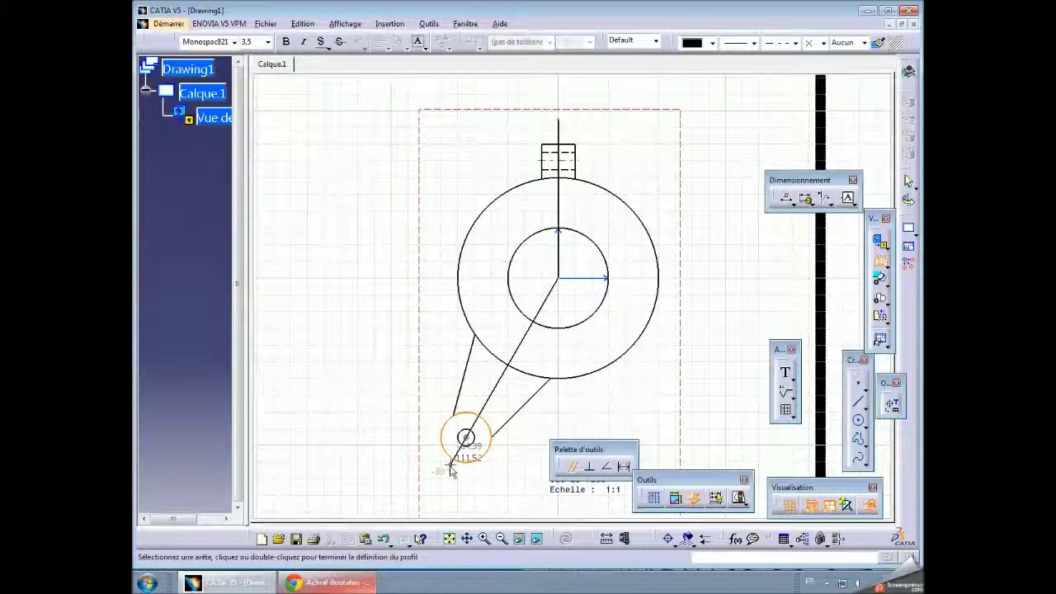
double_click(443, 483)
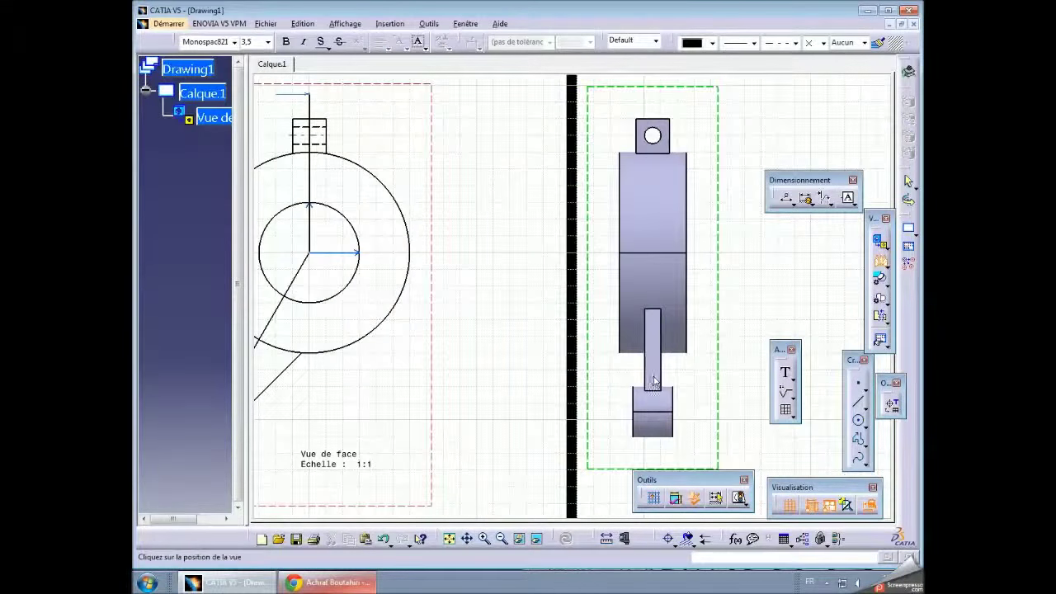
left_click(658, 380)
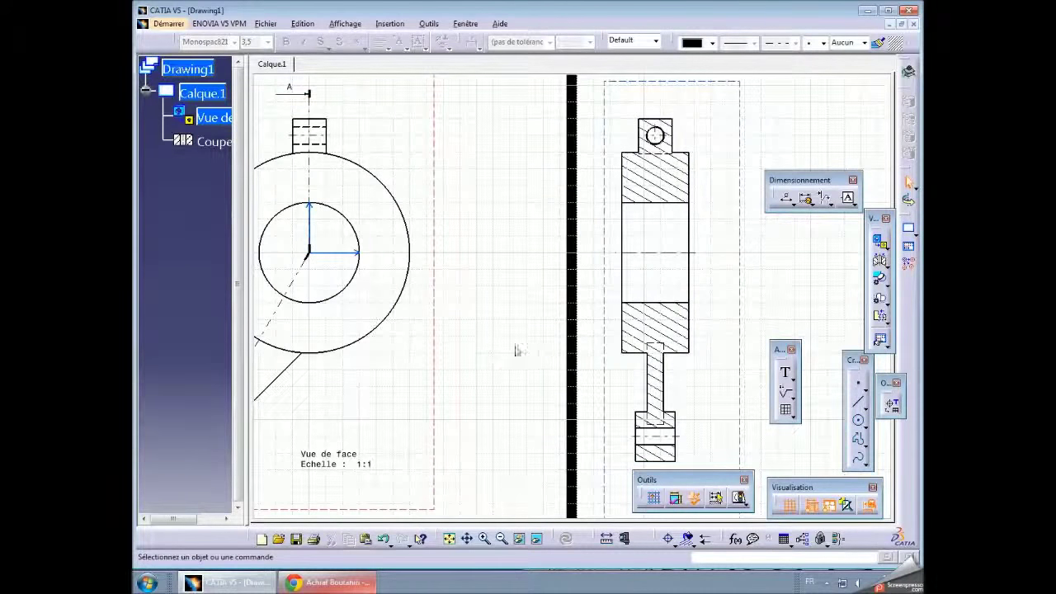
left_click(501, 538)
left_click(501, 538)
left_click(501, 538)
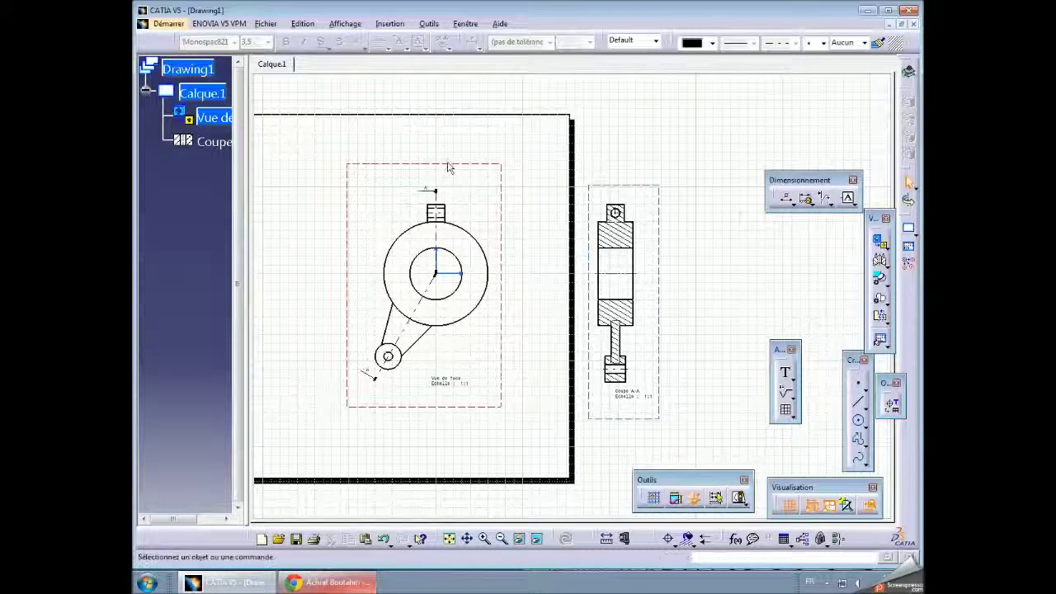
Move the front view left and drop section A-A right beside it
left_click_drag(448, 168, 278, 165)
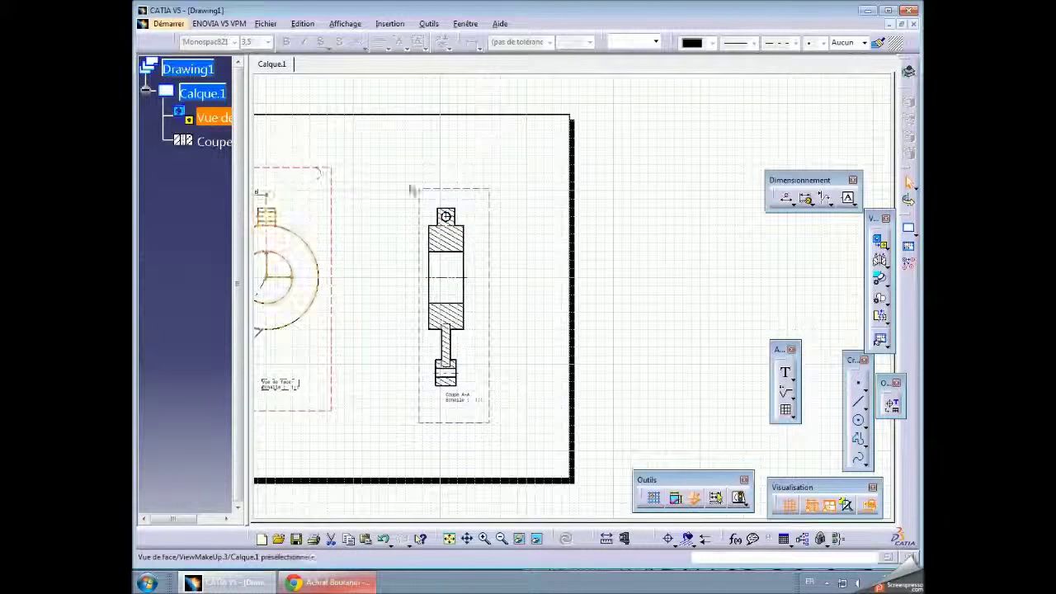
left_click_drag(411, 191, 353, 188)
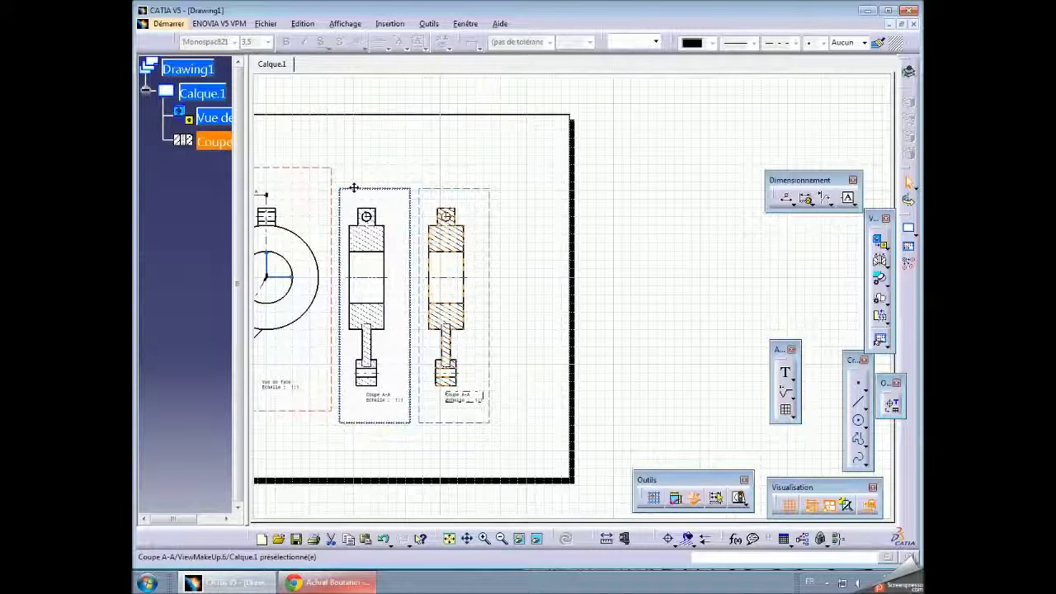
left_click(448, 193)
scroll(623, 245, "up", 2)
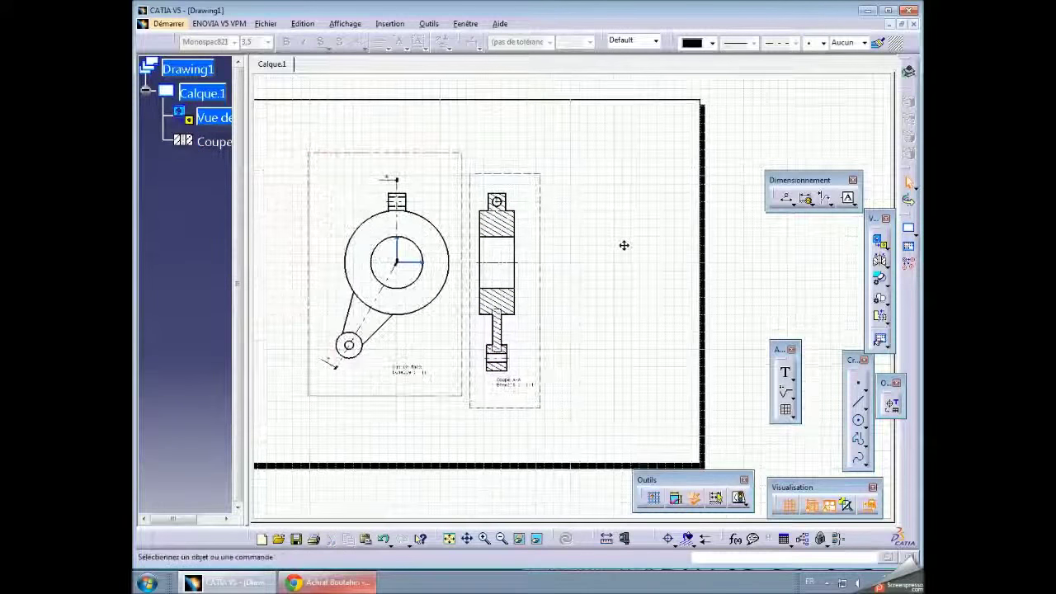
Review section A-A's properties, close them unchanged, and zoom in on the drawing
right_click(216, 142)
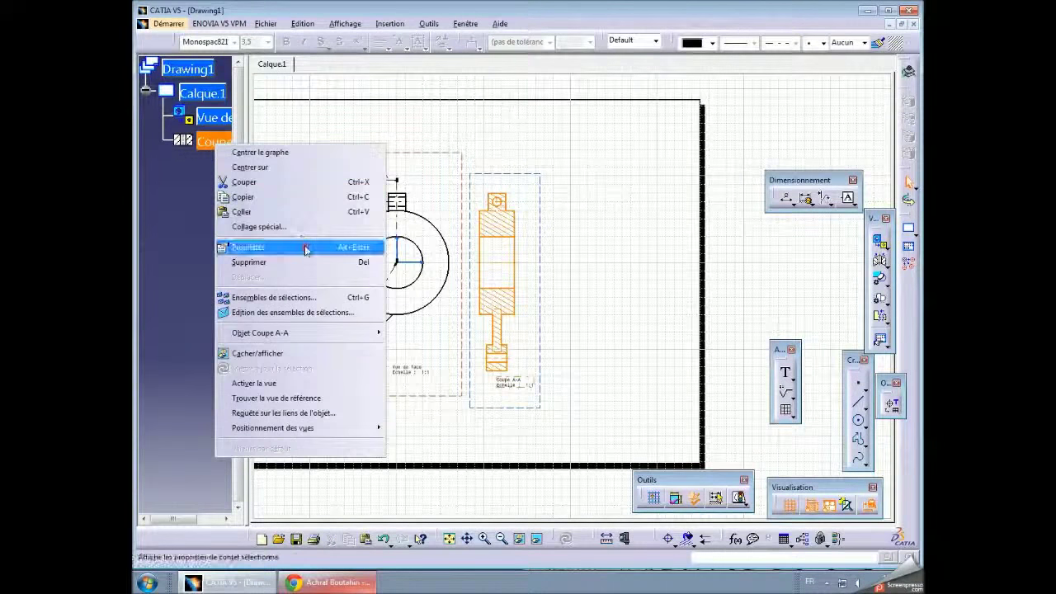
left_click(306, 249)
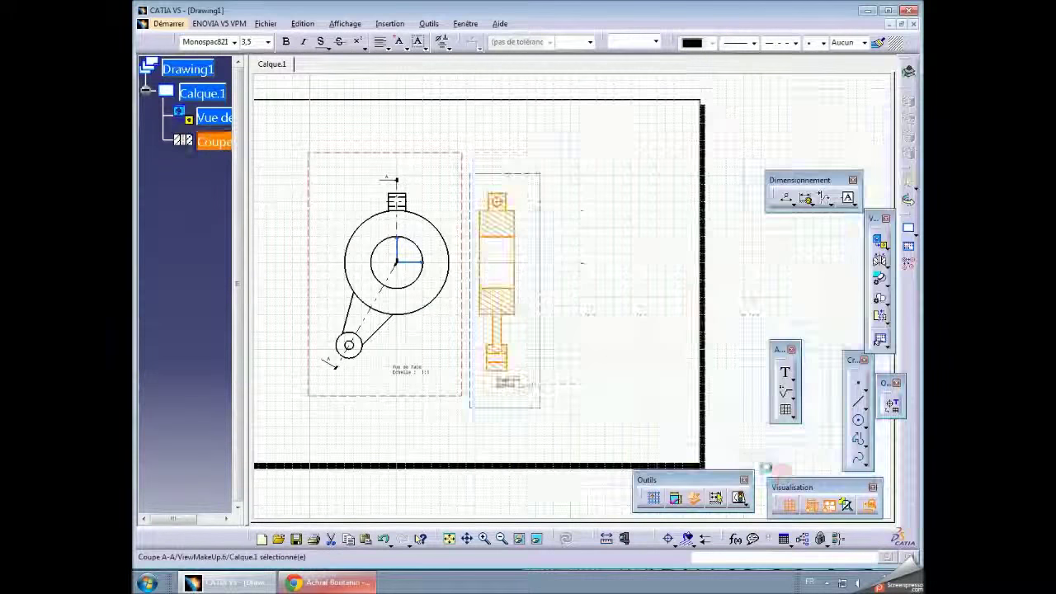
left_click(783, 469)
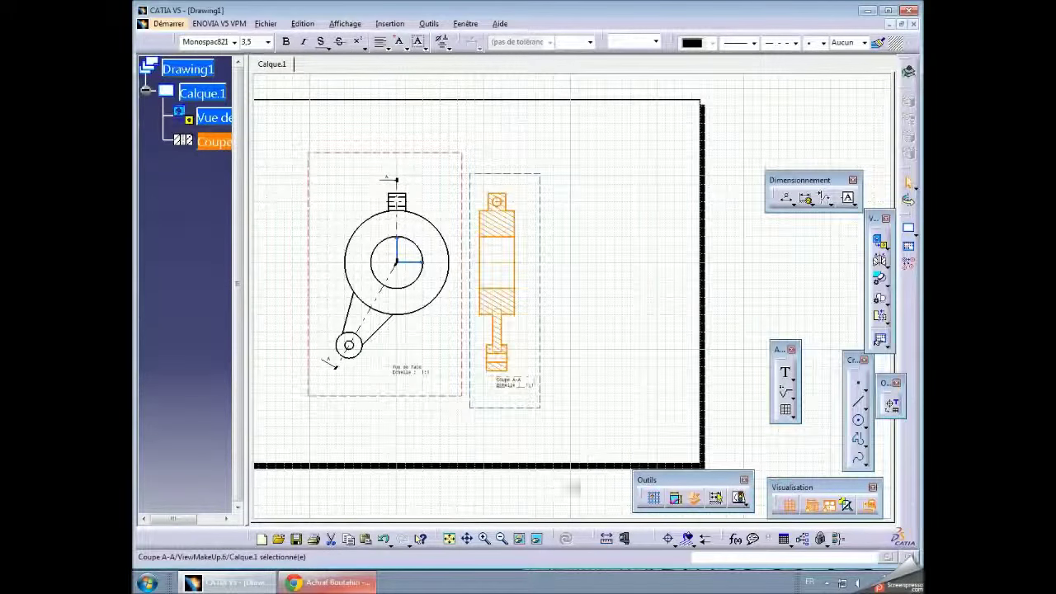
left_click(485, 538)
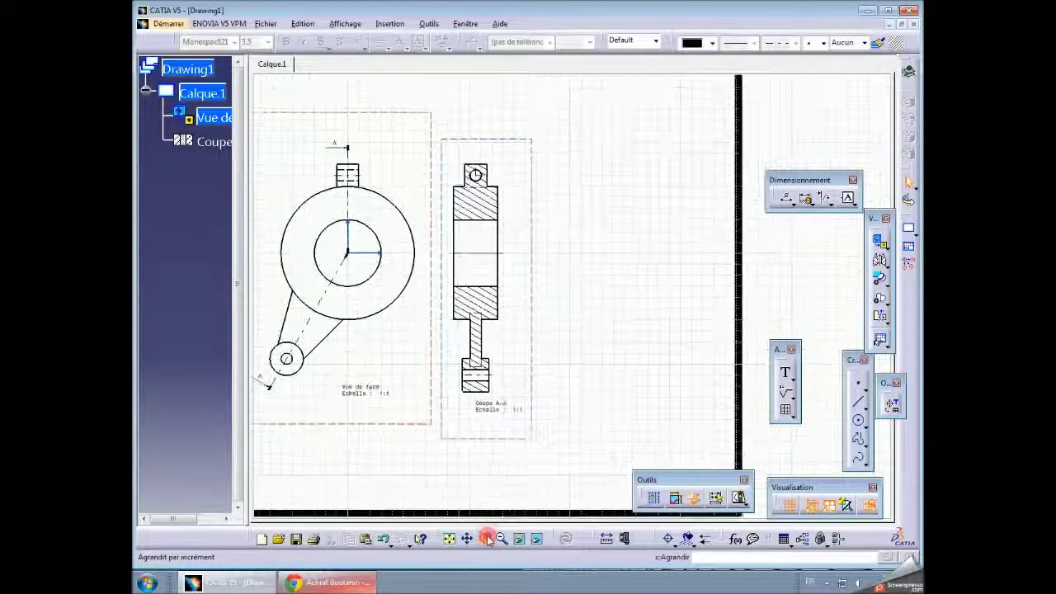
Zoom in and pan to frame section A-A's hatched top lug and its small threaded hole
left_click(485, 538)
left_click(485, 537)
left_click(485, 538)
left_click(485, 538)
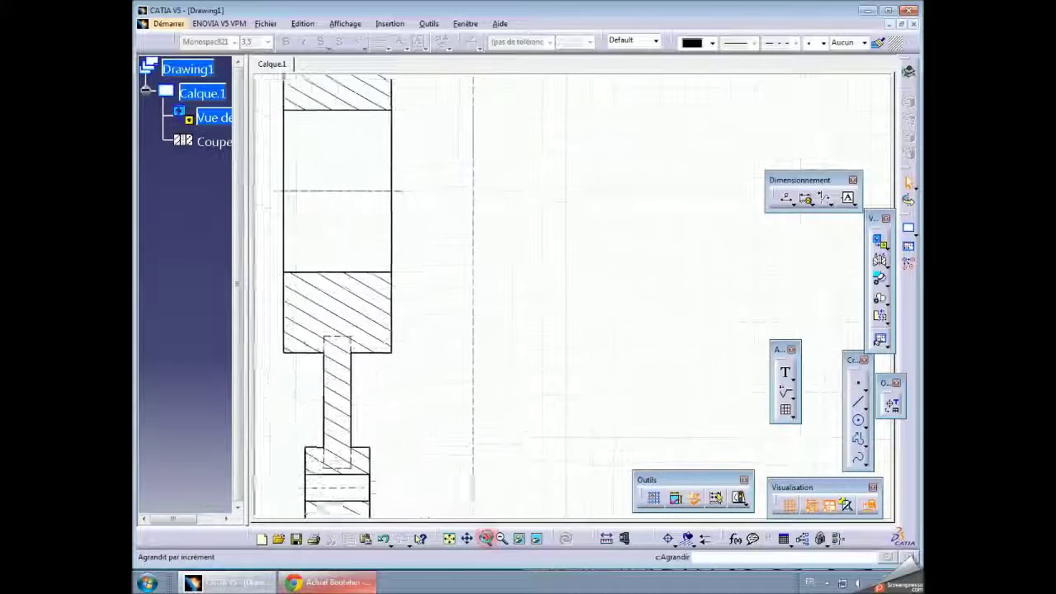
mouse_move(341, 366)
middle_mouse_down()
mouse_move(613, 242)
mouse_move(624, 201)
mouse_move(593, 376)
middle_mouse_up()
left_click(485, 538)
left_click(486, 538)
left_click(485, 538)
middle_click_drag(520, 424, 602, 273)
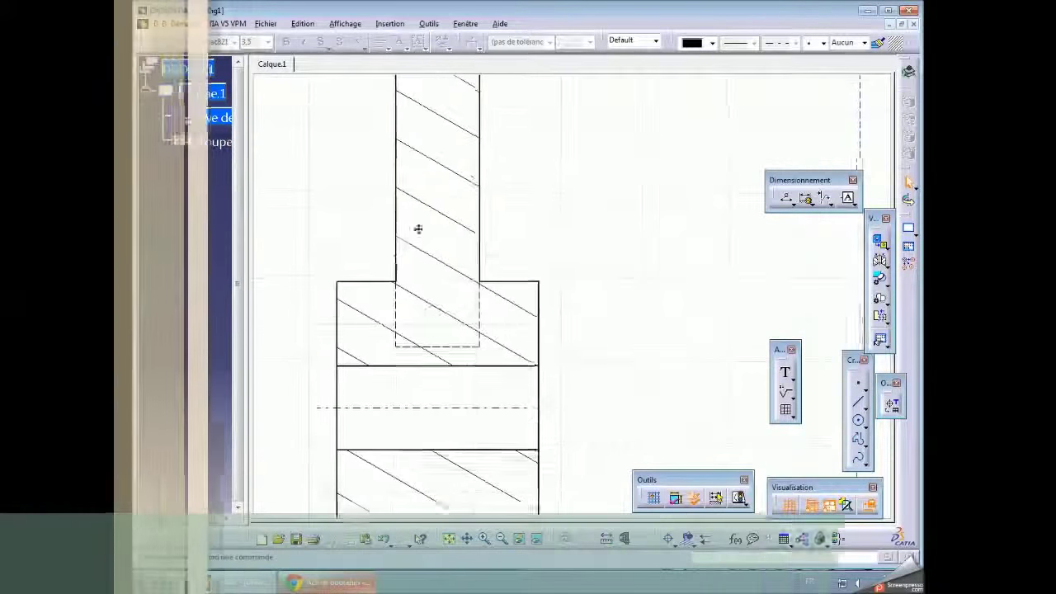
mouse_move(418, 298)
middle_mouse_down()
mouse_move(415, 440)
mouse_move(385, 372)
middle_mouse_up()
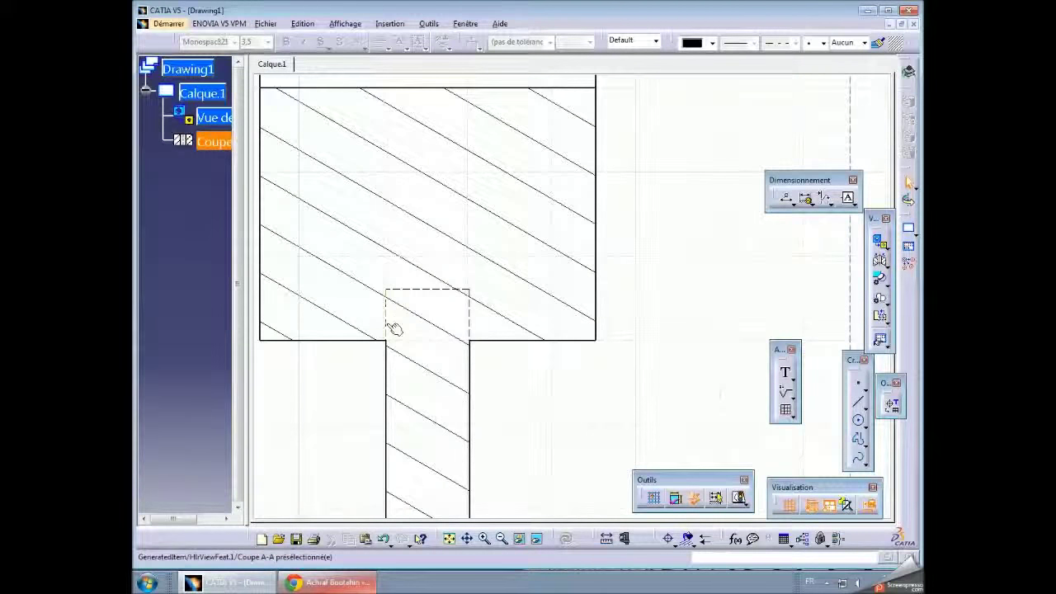
mouse_move(443, 204)
middle_mouse_down("ctrl")
mouse_move(493, 397)
mouse_move(504, 386)
middle_mouse_up("ctrl")
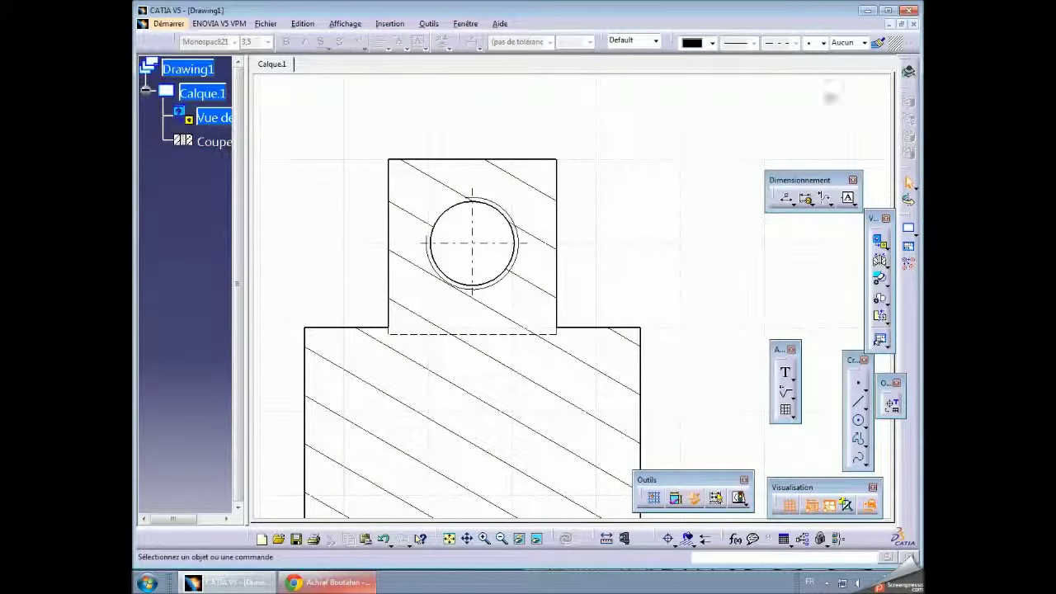
In Part1's sketch Esquisse.2, change the 20 and 10 mm dimensions to 30 and 15
left_click(890, 25)
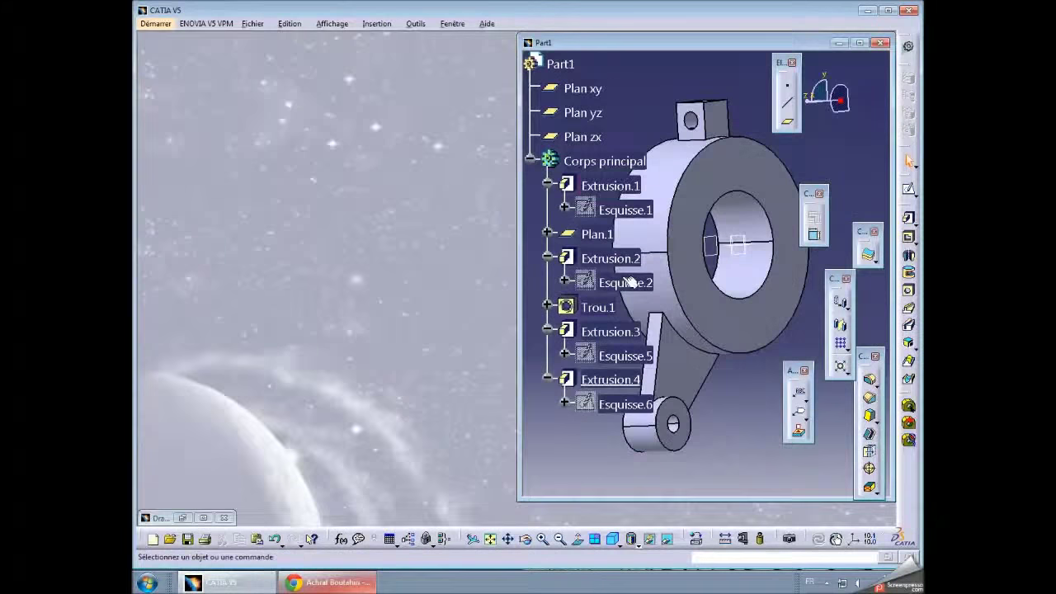
double_click(670, 45)
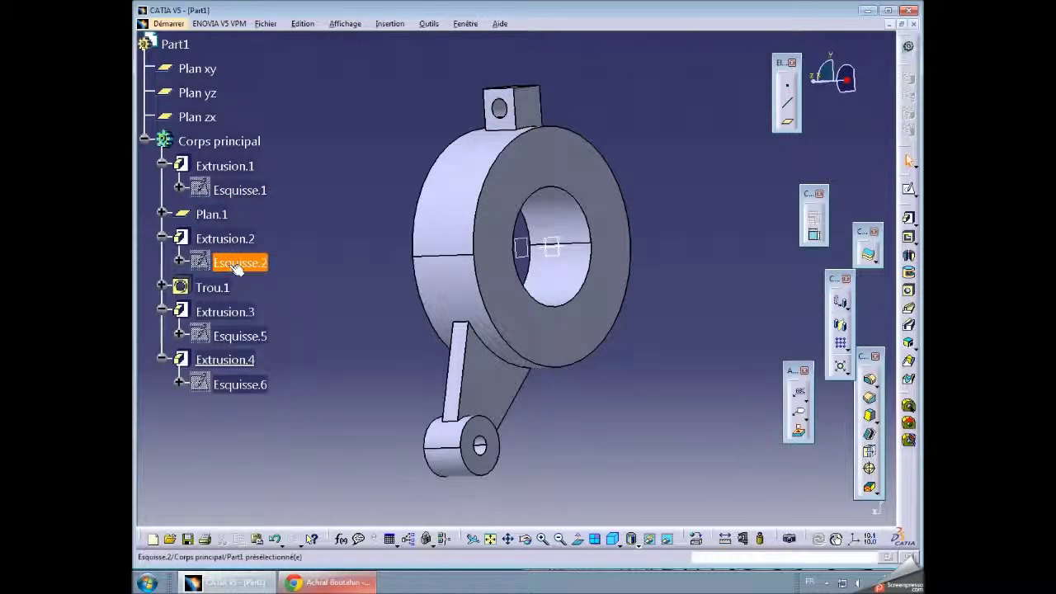
double_click(237, 262)
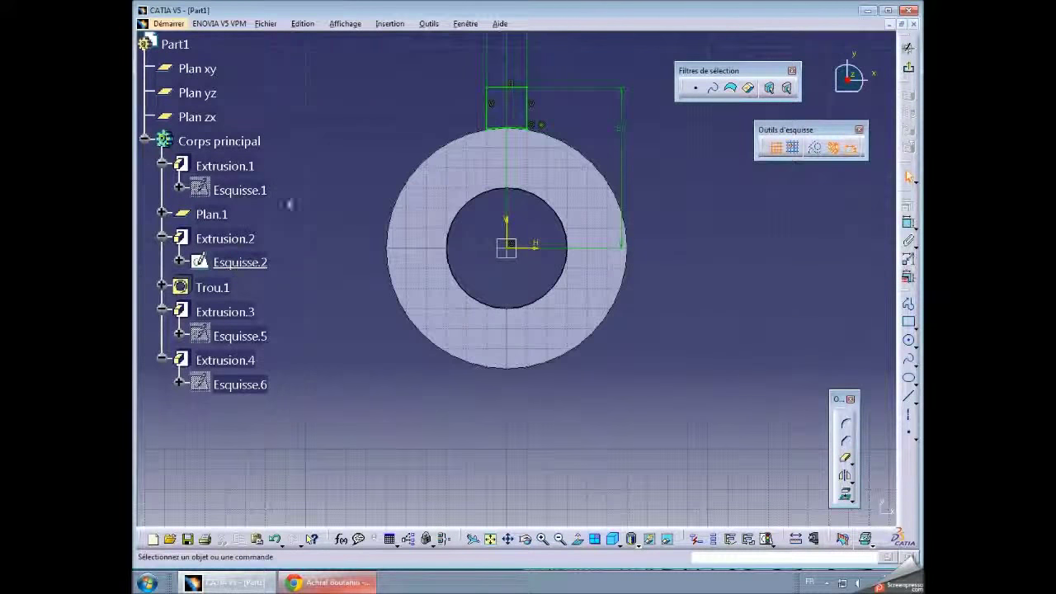
mouse_move(363, 144)
middle_mouse_down()
mouse_move(369, 190)
mouse_move(345, 353)
middle_mouse_up()
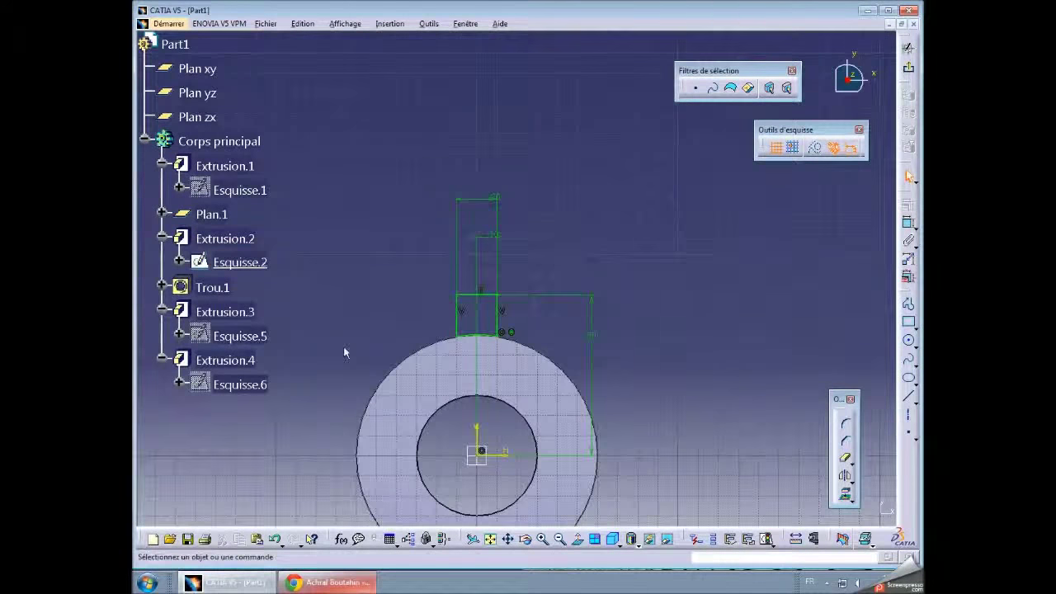
double_click(498, 200)
type("30")
key("Return")
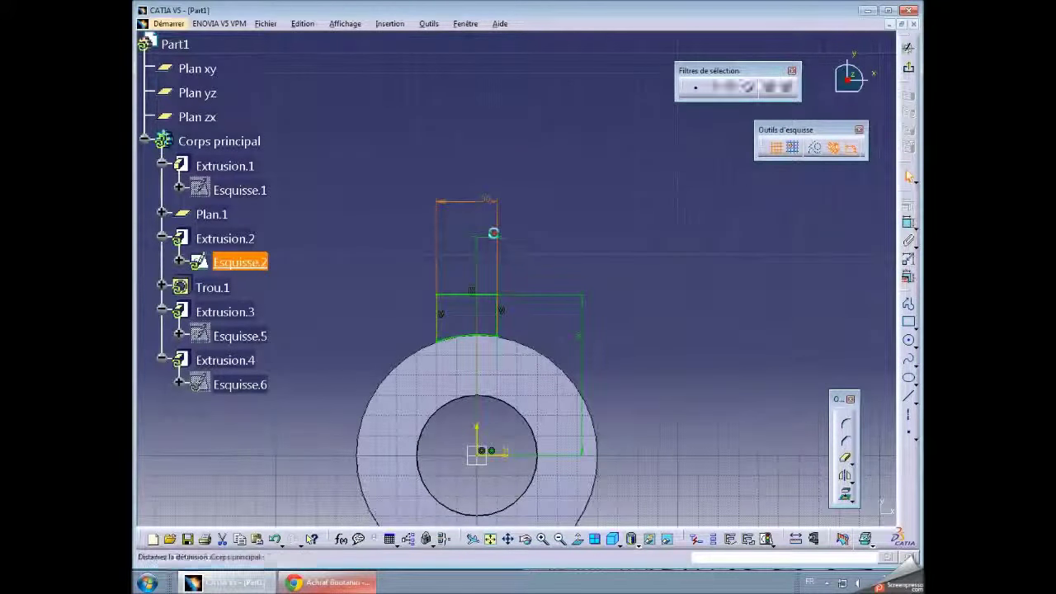
double_click(495, 237)
key("Return")
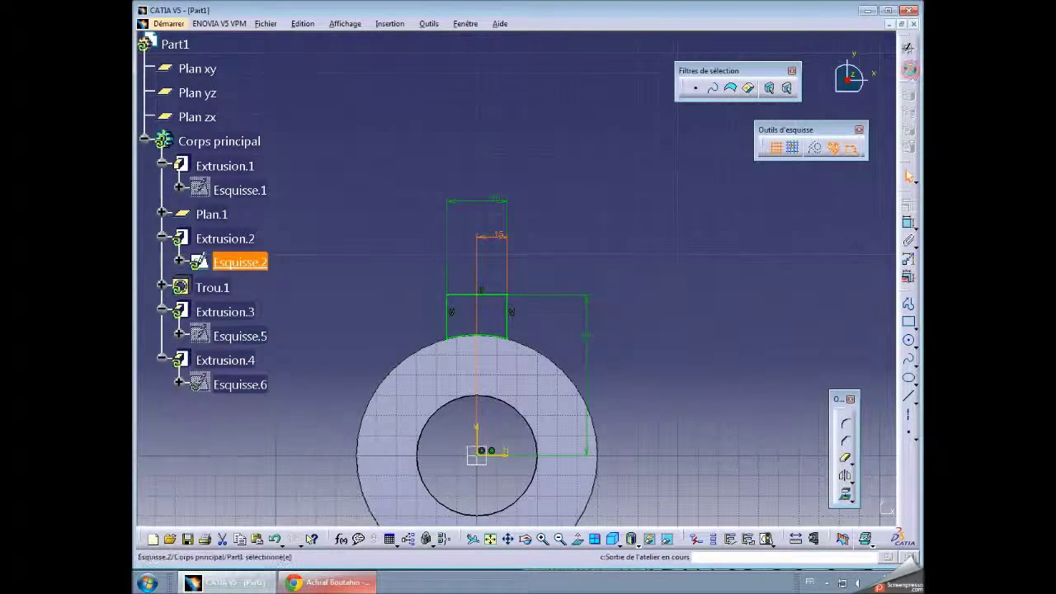
Return to Drawing1 and update it to reflect the revised sketch
left_click(893, 23)
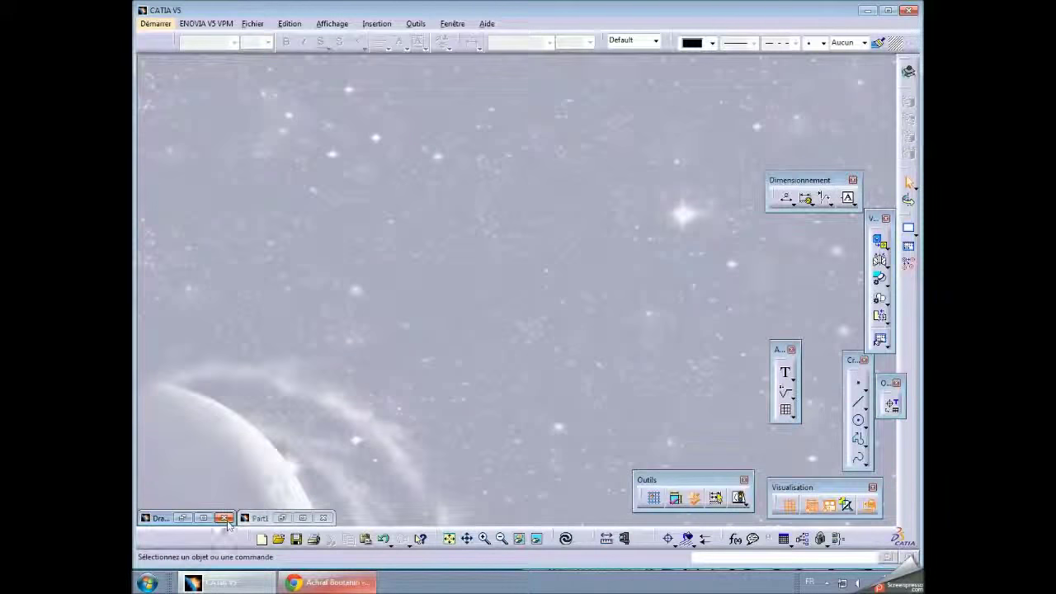
left_click(203, 518)
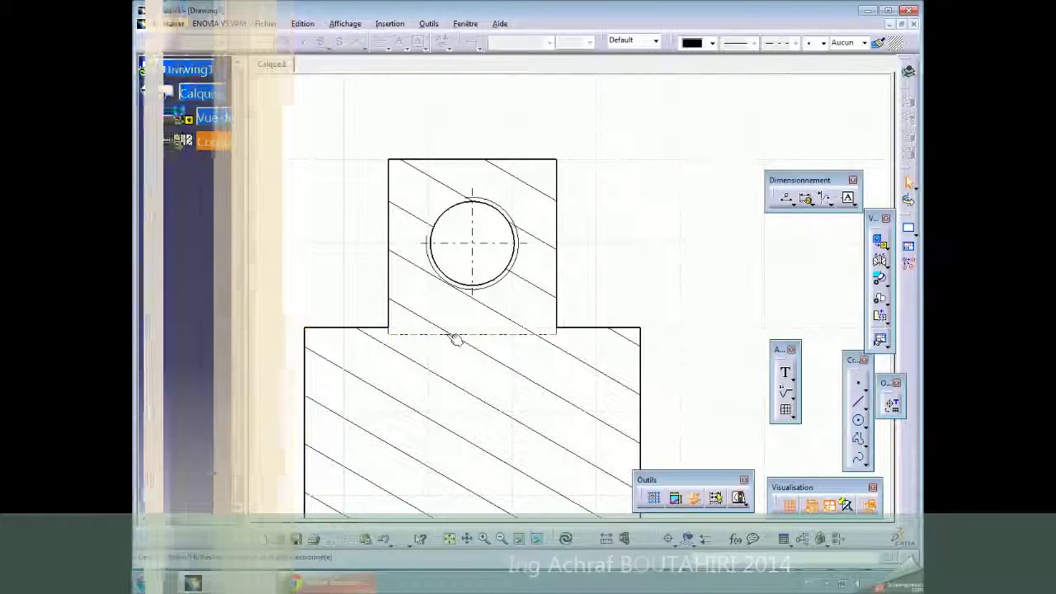
left_click(566, 537)
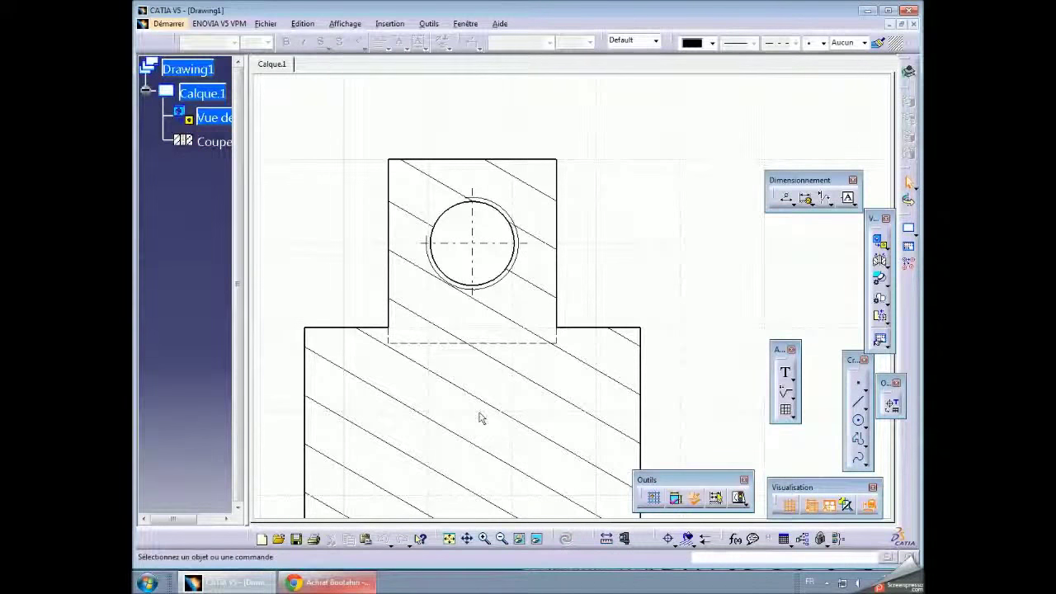
left_click(887, 24)
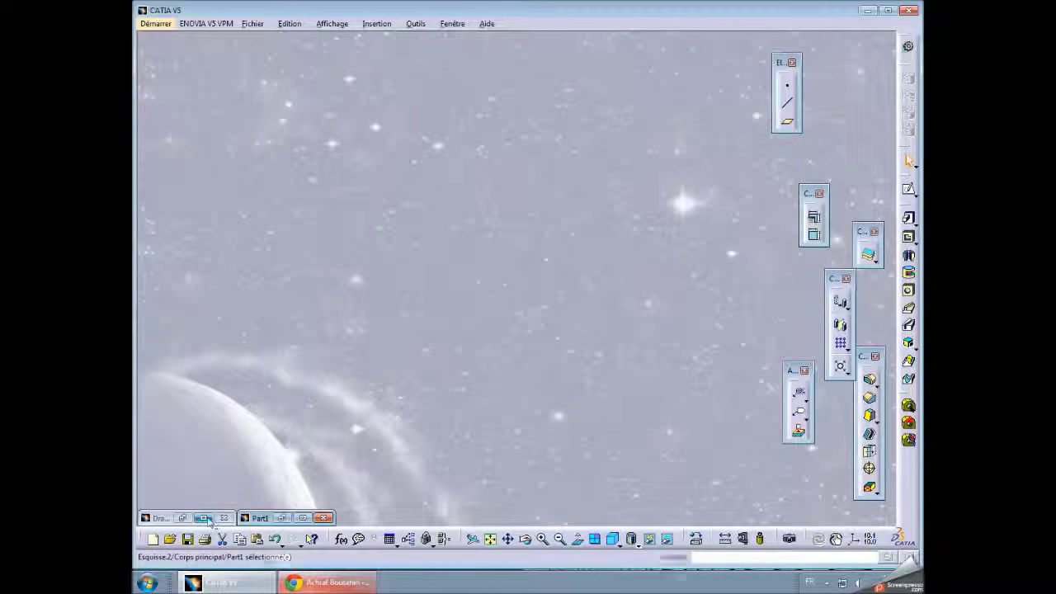
Change Esquisse.2's 30 and 15 mm dimensions to 40 and 20, exit the sketch, and return to Drawing1
left_click(303, 518)
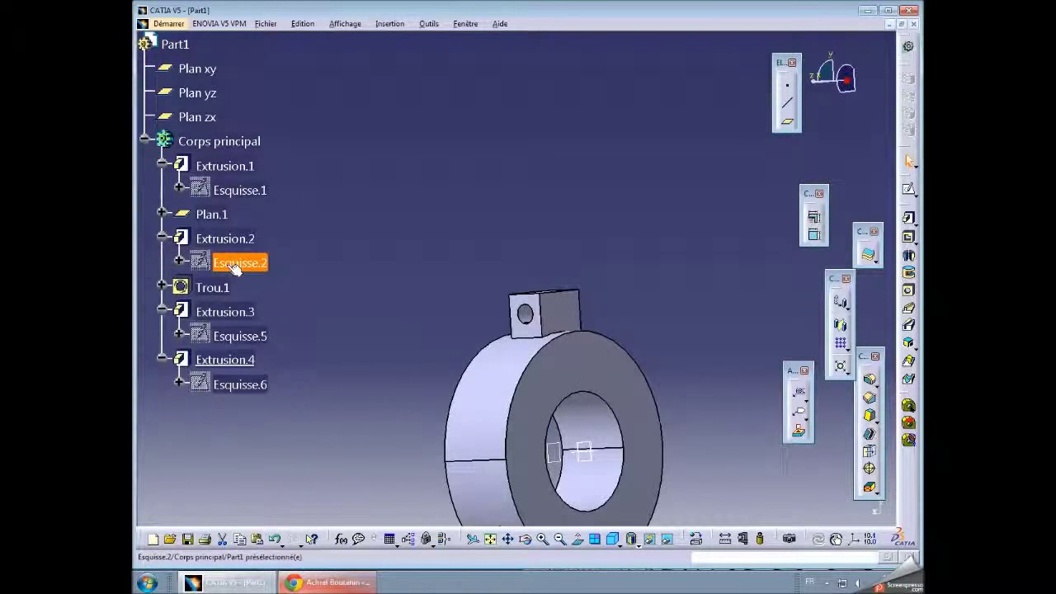
double_click(235, 264)
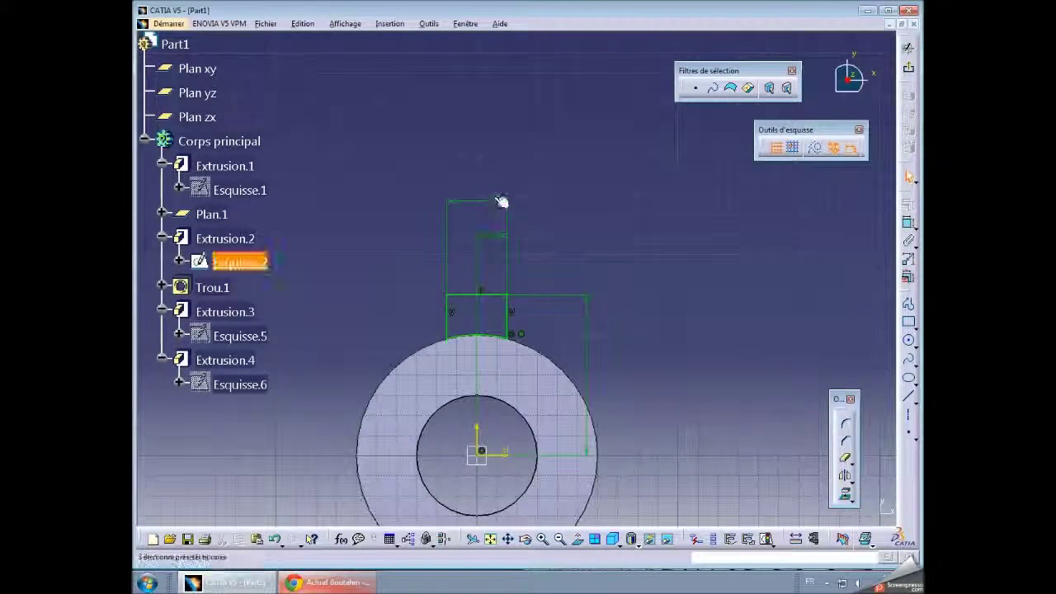
double_click(501, 201)
type("40")
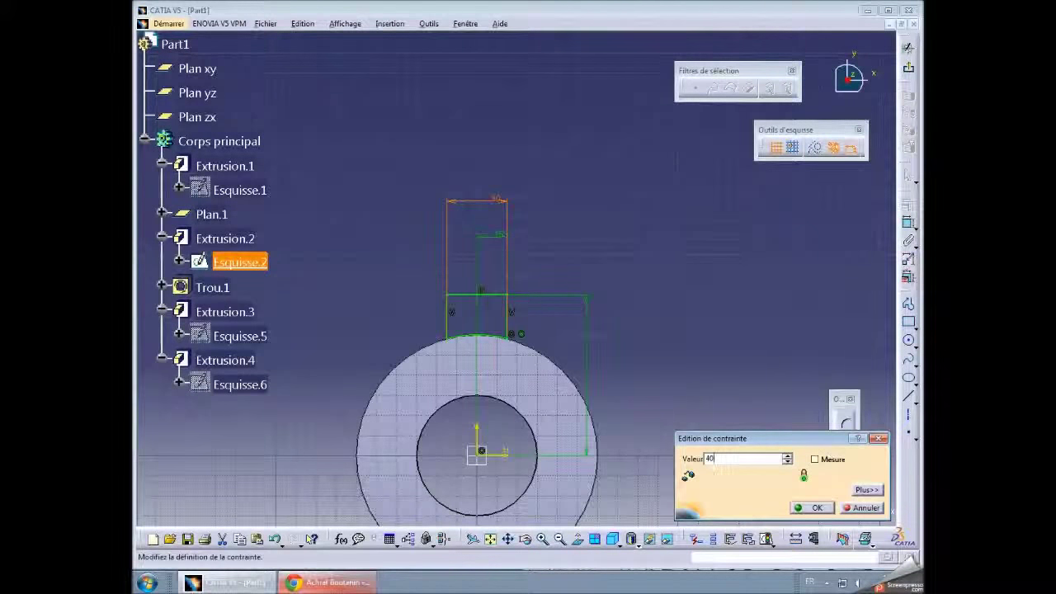
left_click(812, 507)
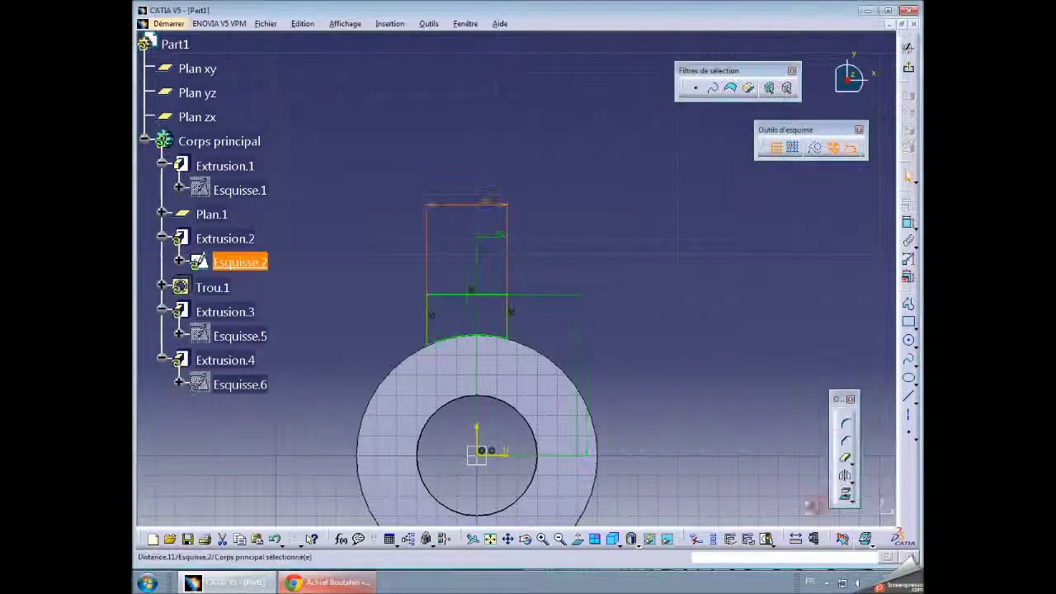
double_click(502, 240)
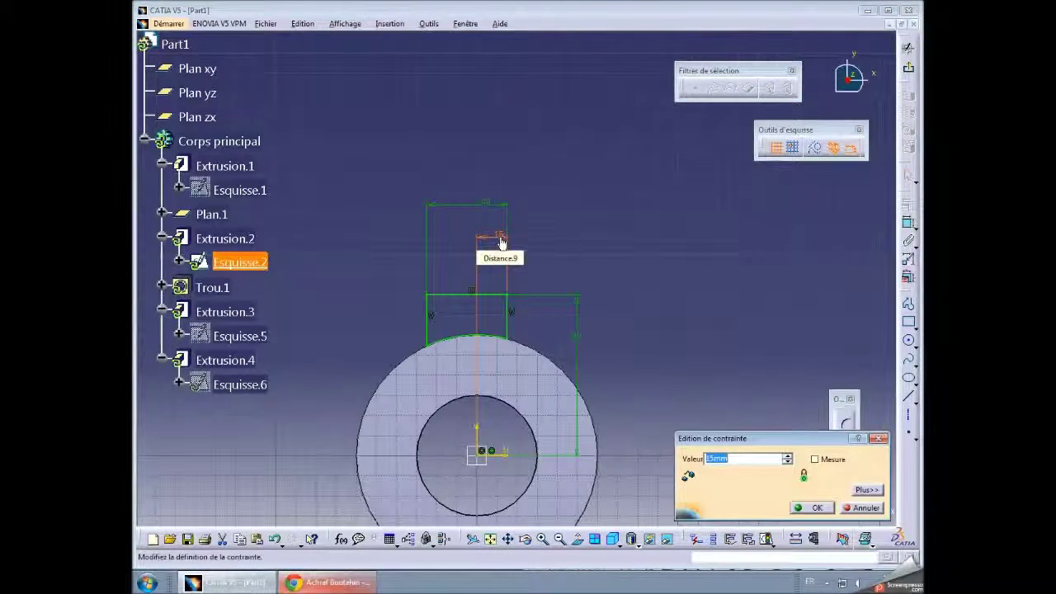
key("Return")
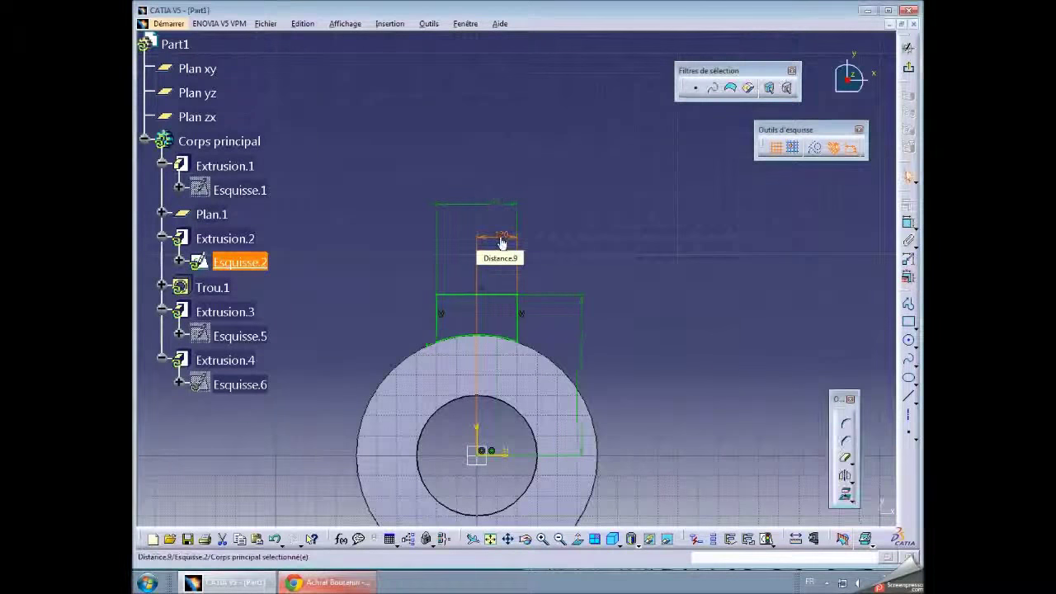
left_click(908, 70)
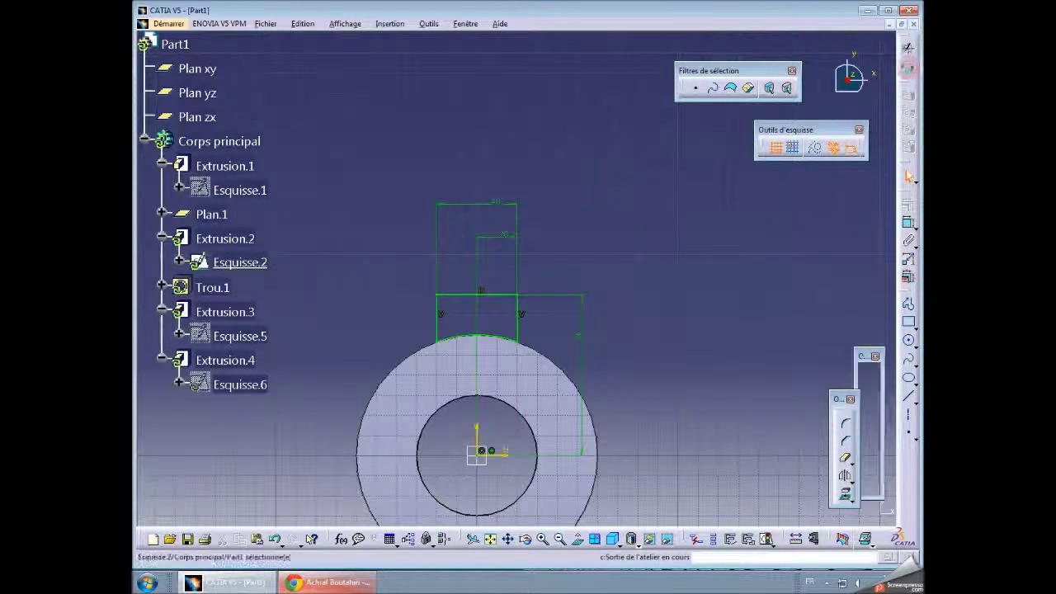
left_click(889, 24)
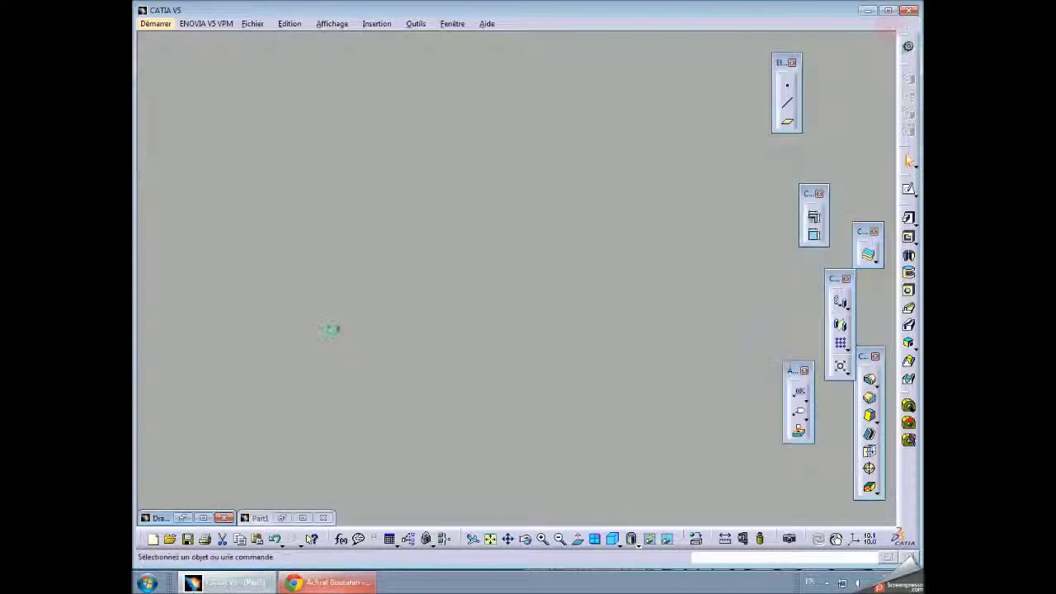
left_click(203, 517)
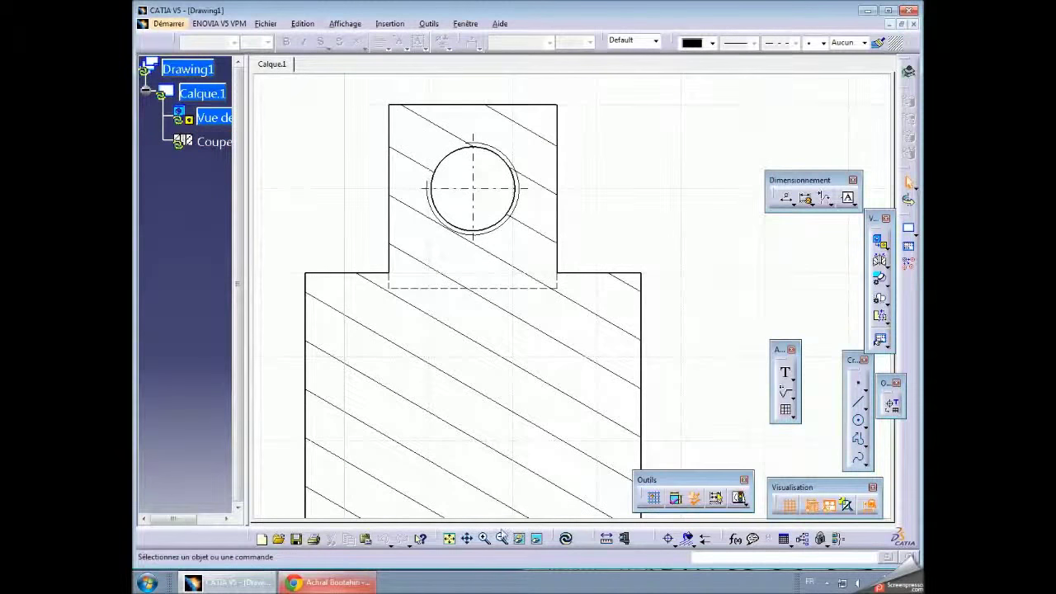
Update the current sheet, then zoom out so the front view and section A-A both fit
left_click(568, 540)
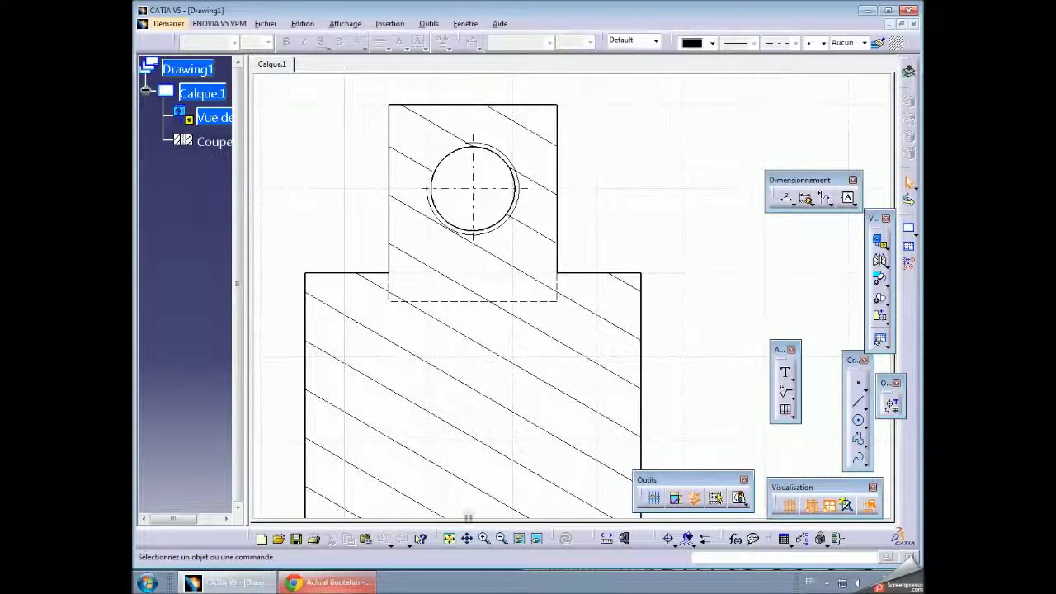
left_click(501, 538)
left_click(502, 537)
left_click(502, 538)
left_click(502, 538)
left_click(502, 540)
left_click(502, 538)
left_click(502, 538)
left_click(502, 538)
left_click(502, 538)
left_click(502, 538)
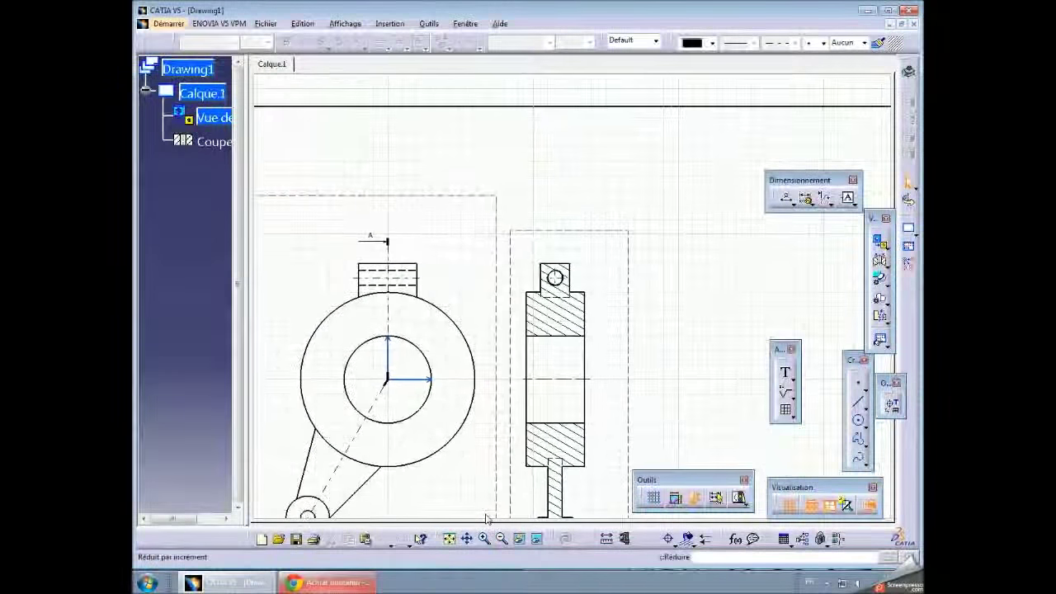
middle_click_drag(464, 453, 471, 349)
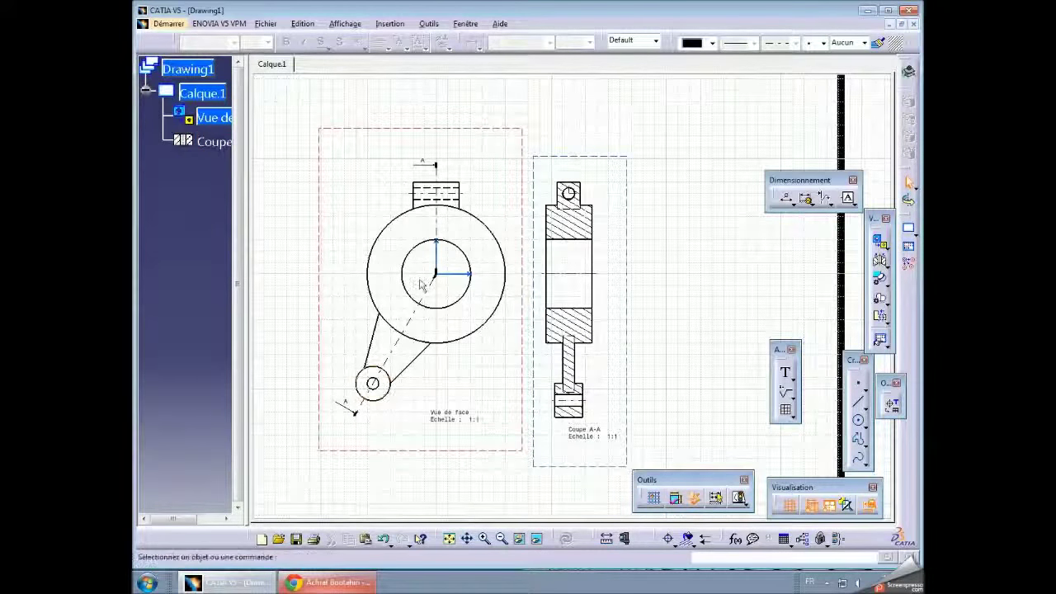
Draw a line-and-tangent-arc profile from the bottom of section A-A to the lever's small end
left_click(859, 440)
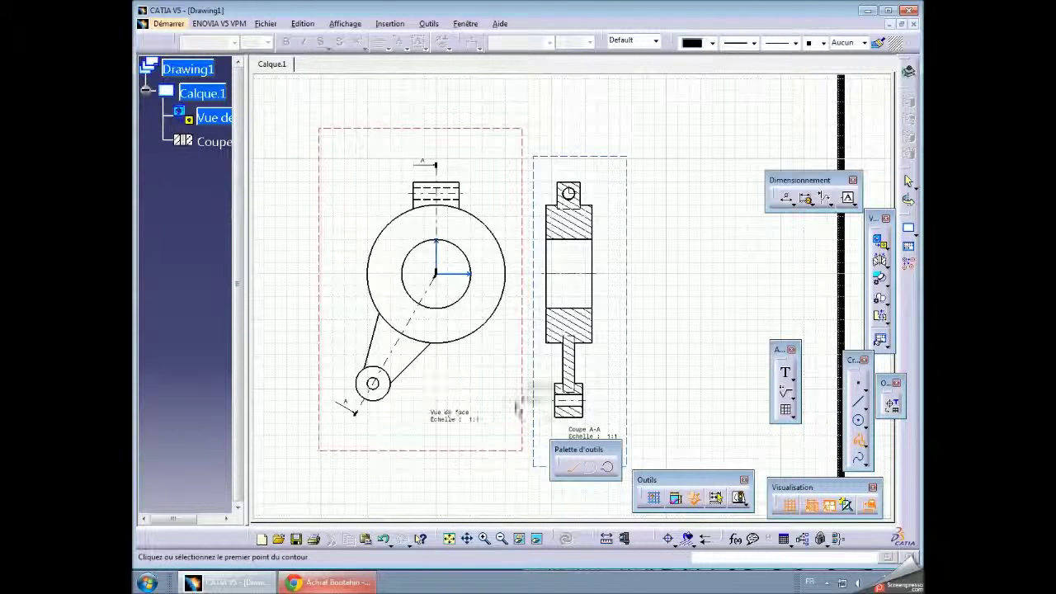
left_click(568, 417)
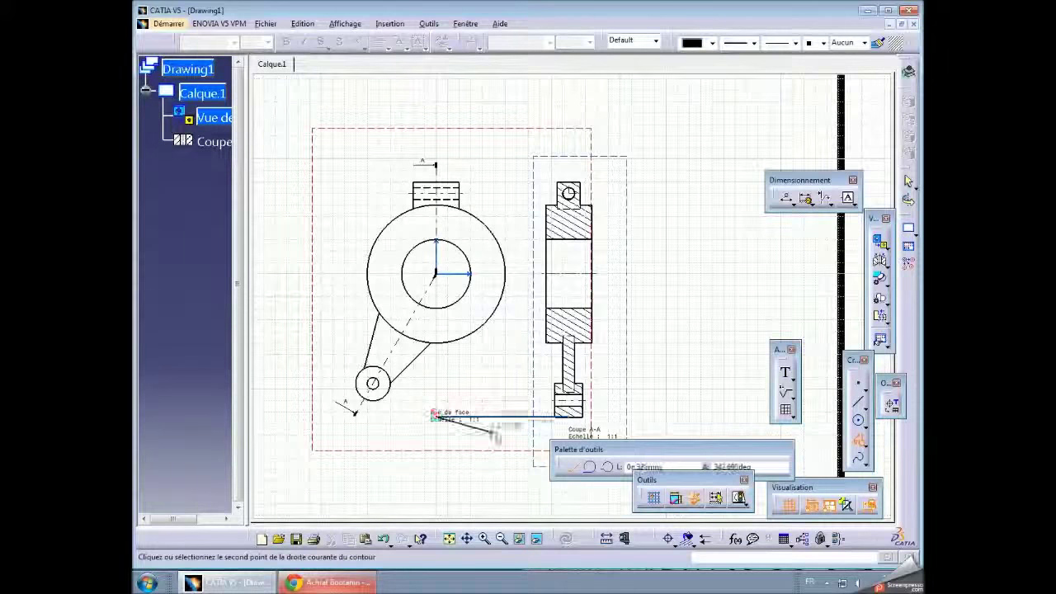
left_click_drag(429, 415, 392, 413)
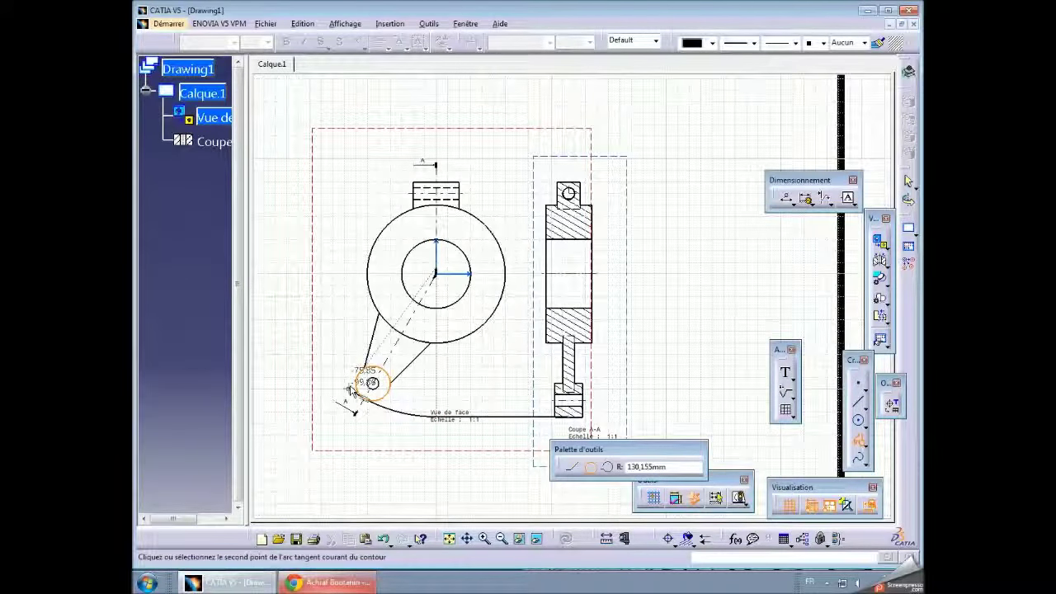
left_click(353, 391)
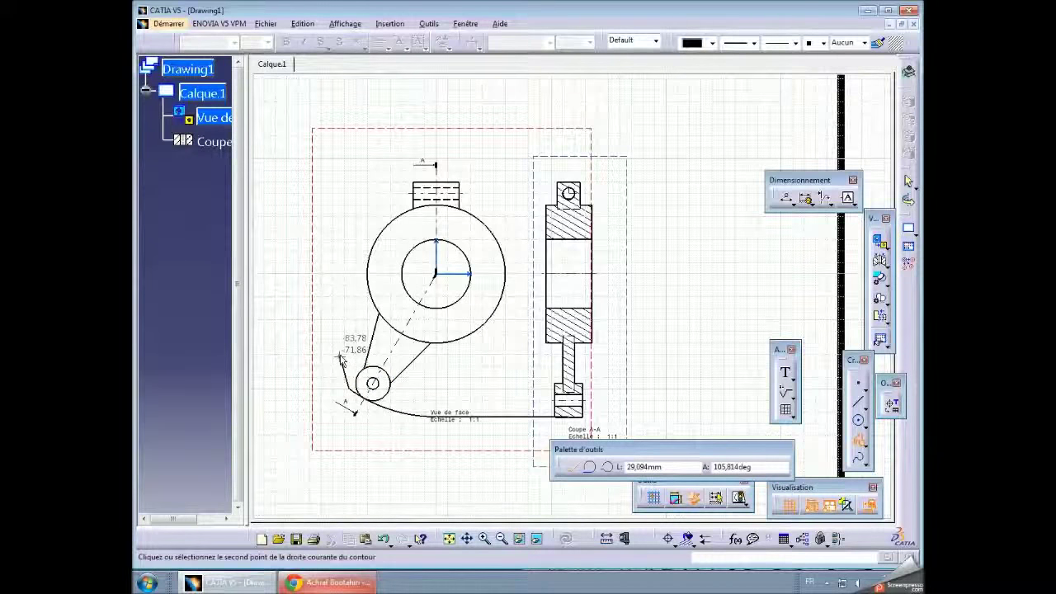
double_click(341, 360)
Give the new contour a 0.35 mm thickness and a dashed line type
left_click(753, 43)
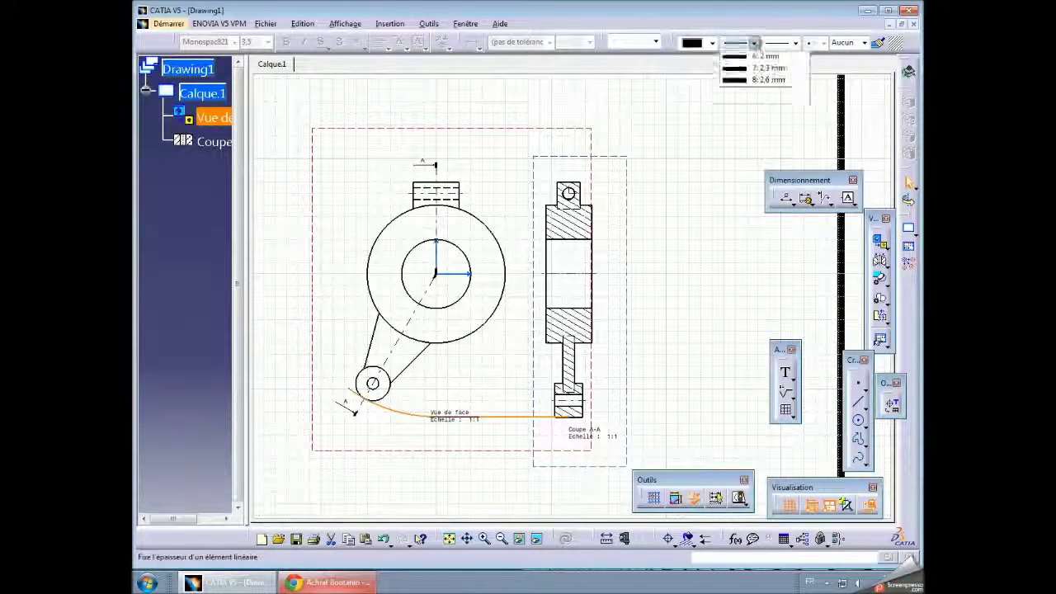
left_click(763, 70)
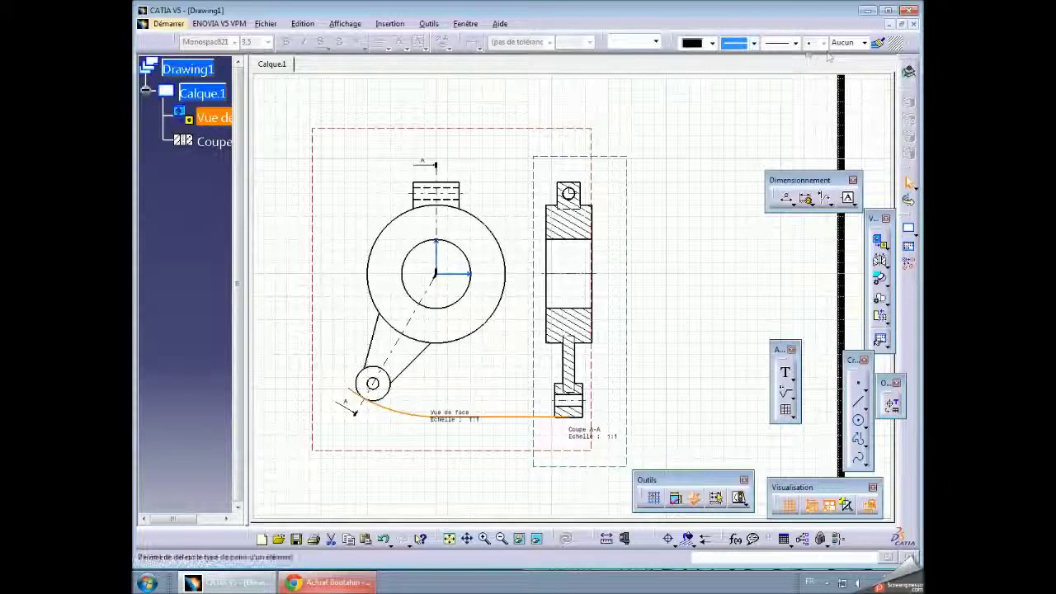
left_click(796, 43)
left_click(802, 64)
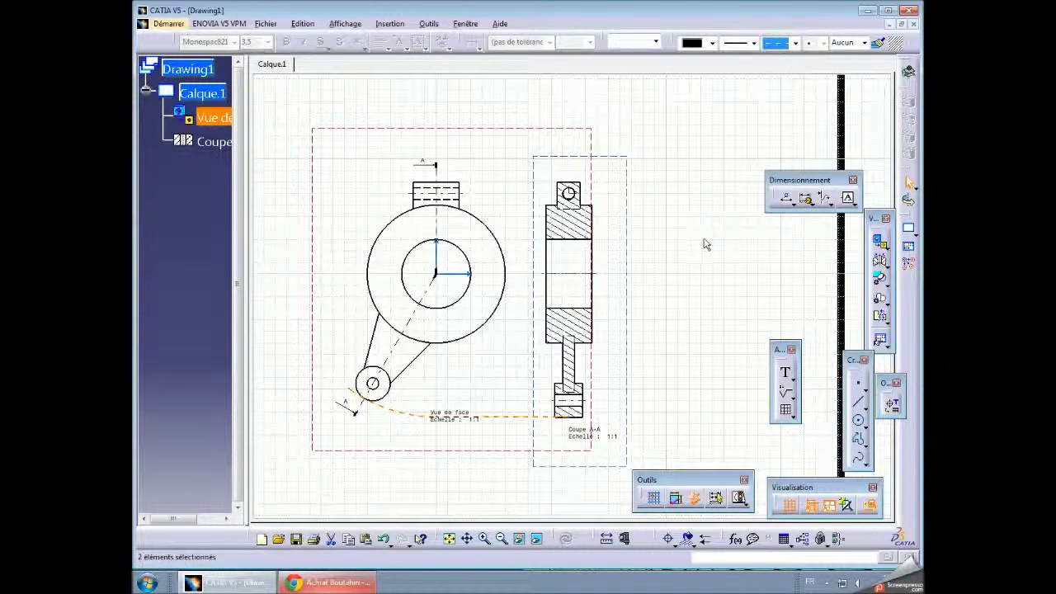
left_click(703, 241)
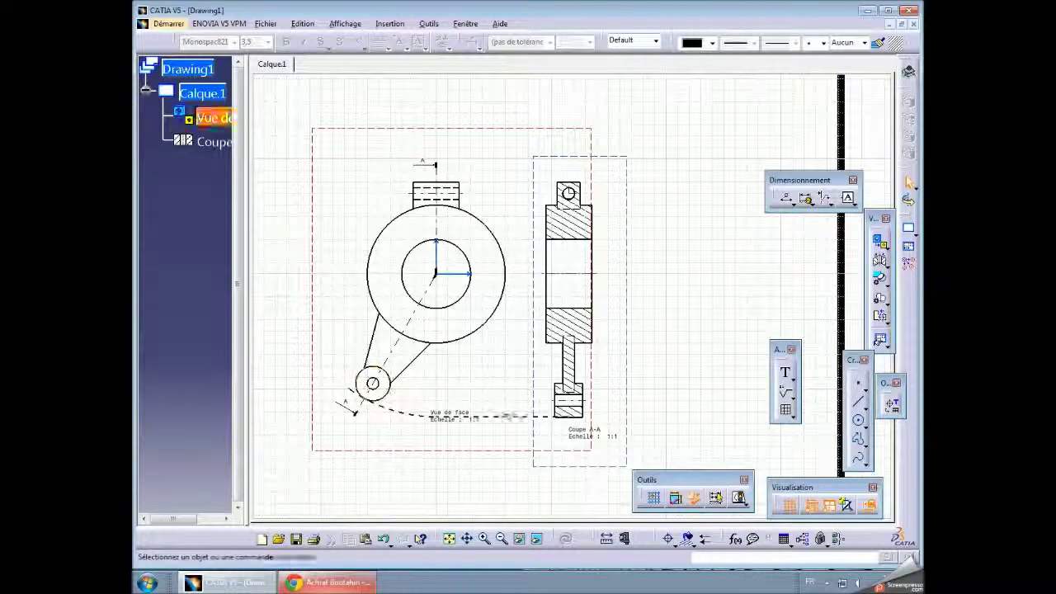
left_click(858, 402)
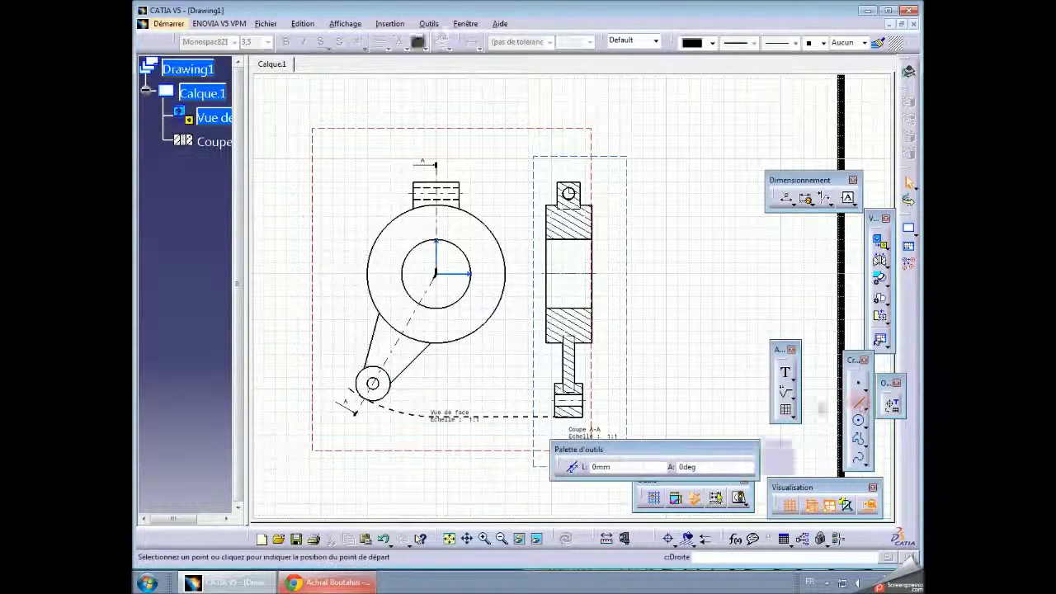
Draw a line and a line-plus-tangent-arc profile from section A-A's lower boss to above the small circle
left_click(555, 384)
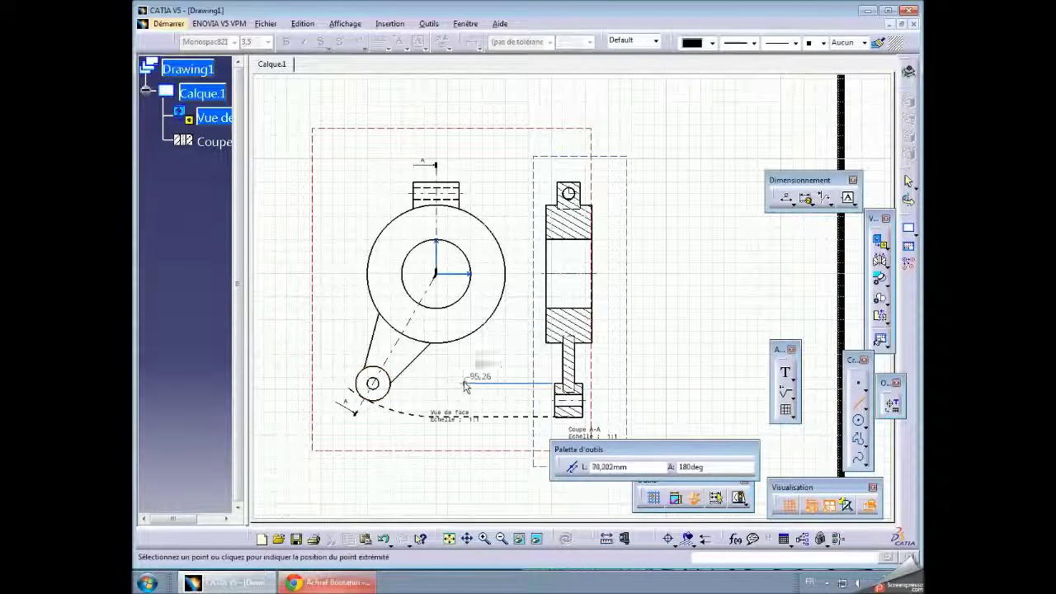
left_click(436, 384)
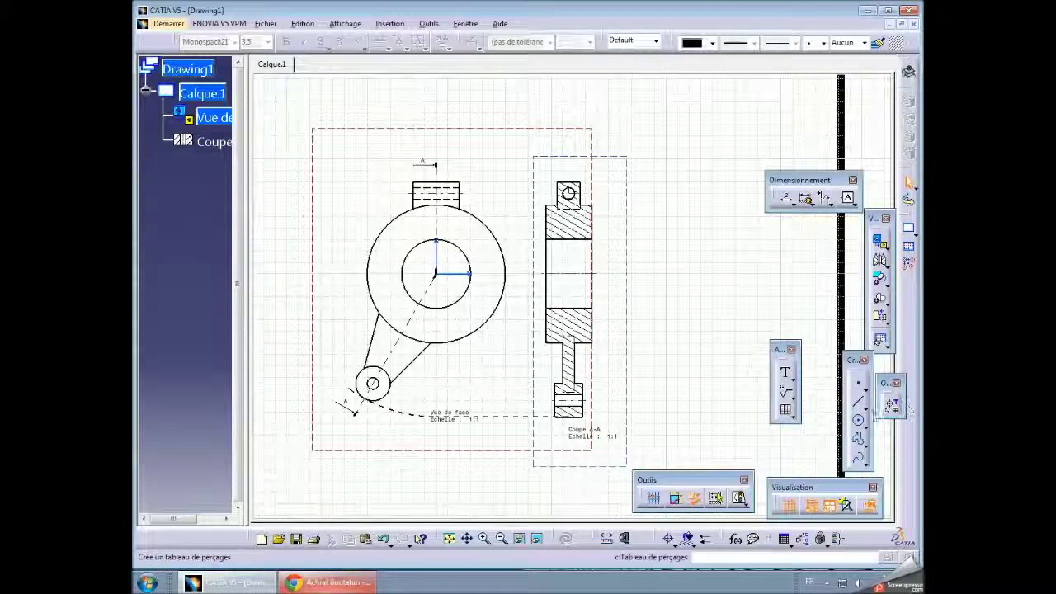
left_click(858, 440)
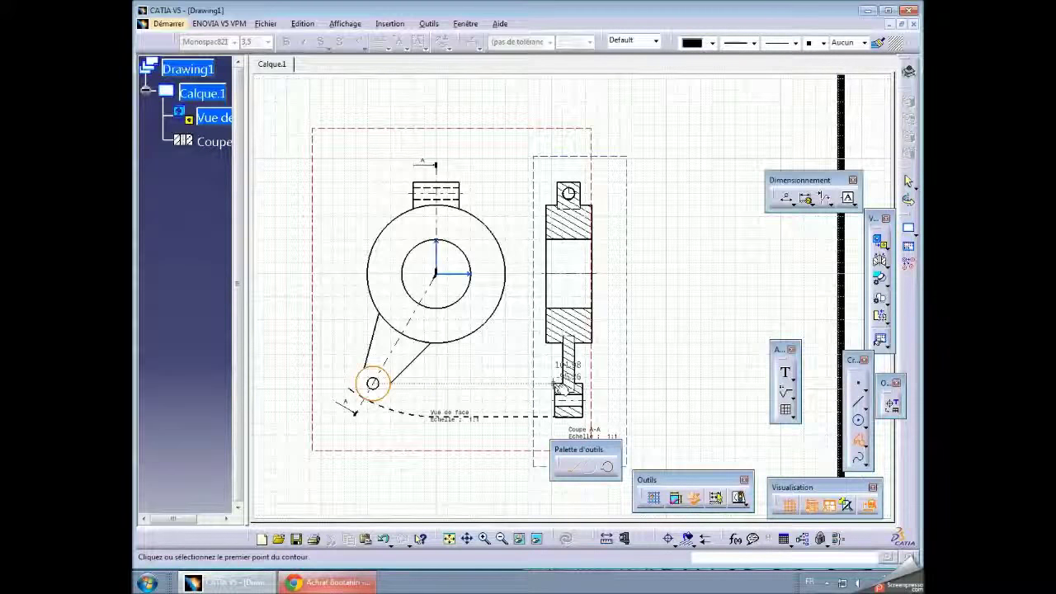
left_click(549, 384)
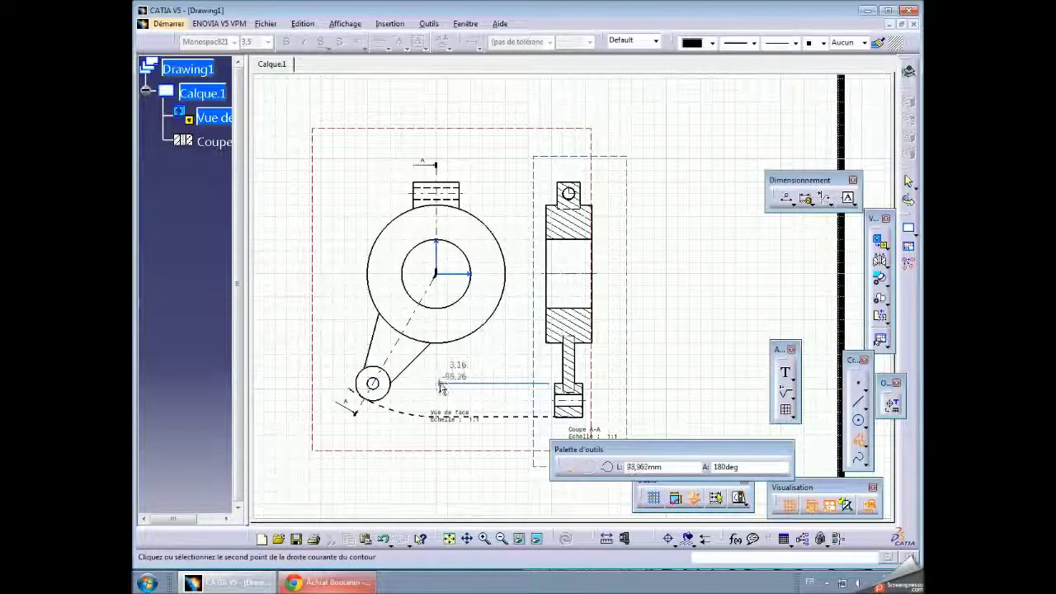
left_click(435, 383)
left_click(591, 467)
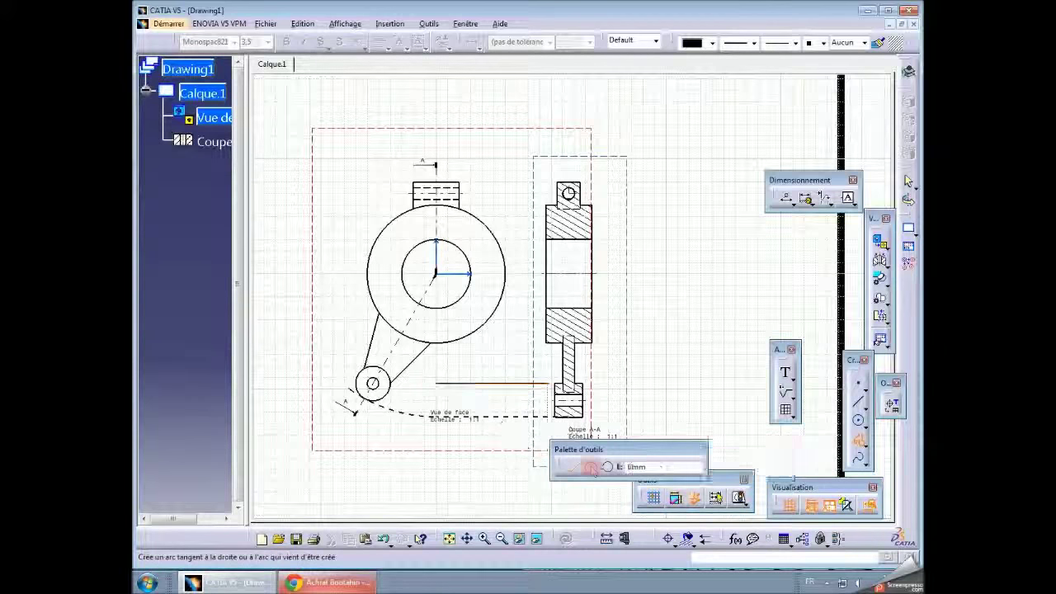
left_click(353, 345)
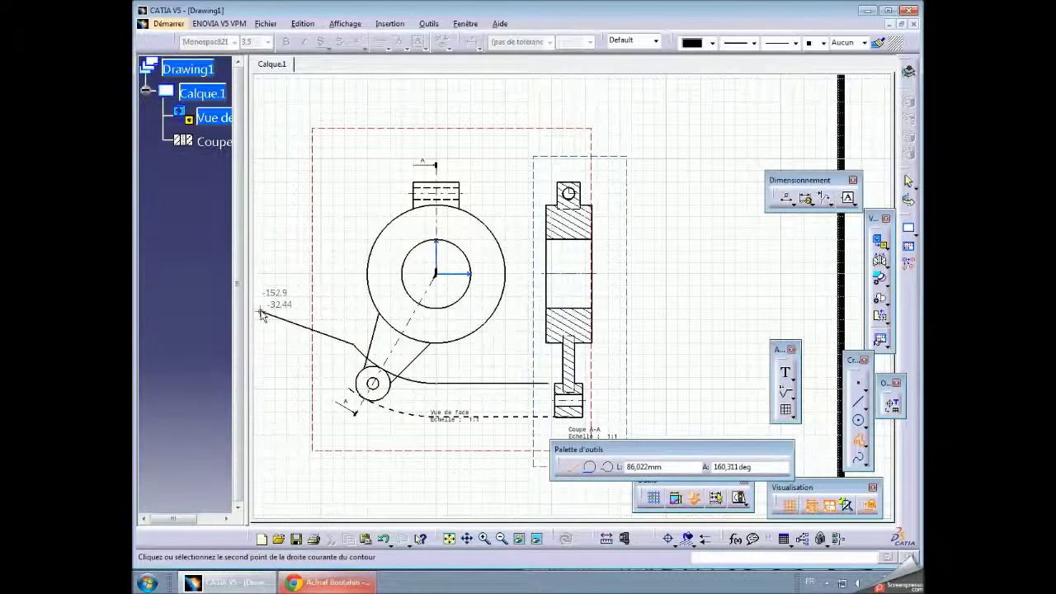
key("Escape")
Set the new contour's line type to dashed
left_click(796, 42)
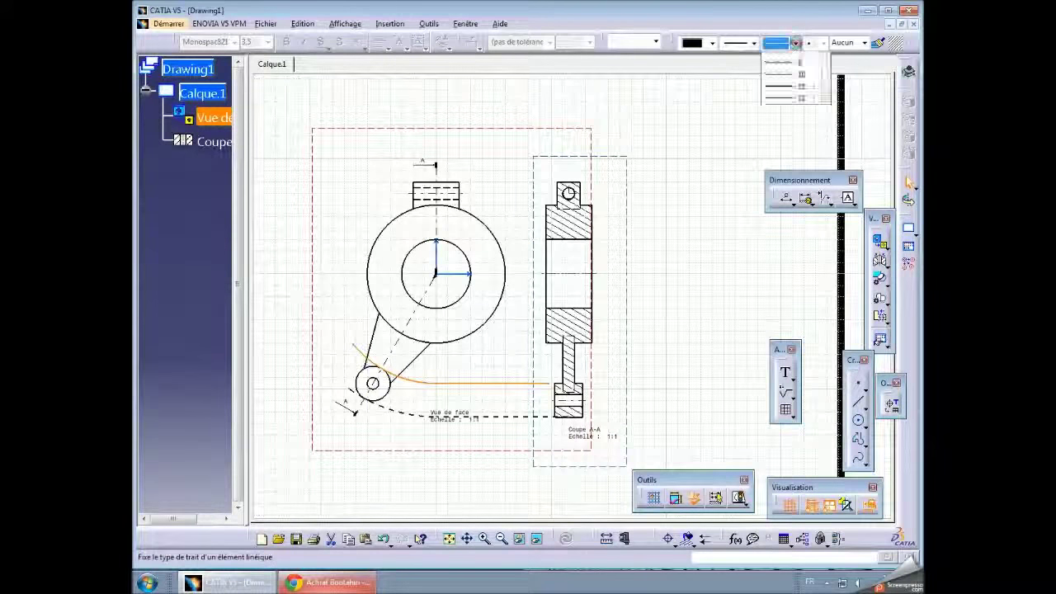
left_click(791, 71)
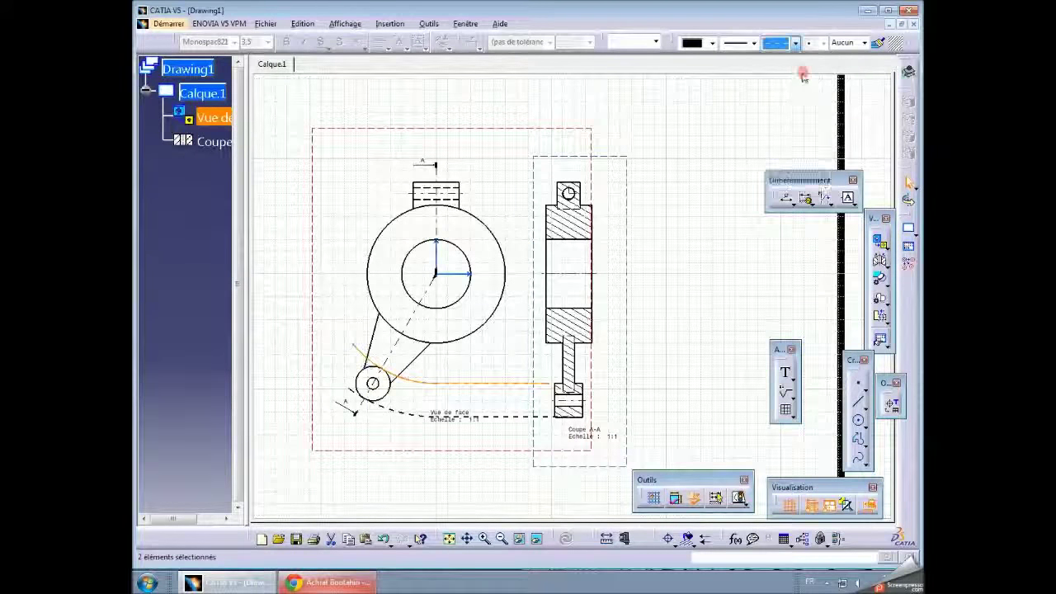
left_click(696, 245)
left_click(484, 538)
left_click(485, 538)
mouse_move(448, 413)
middle_mouse_down()
mouse_move(569, 251)
mouse_move(587, 294)
middle_mouse_up()
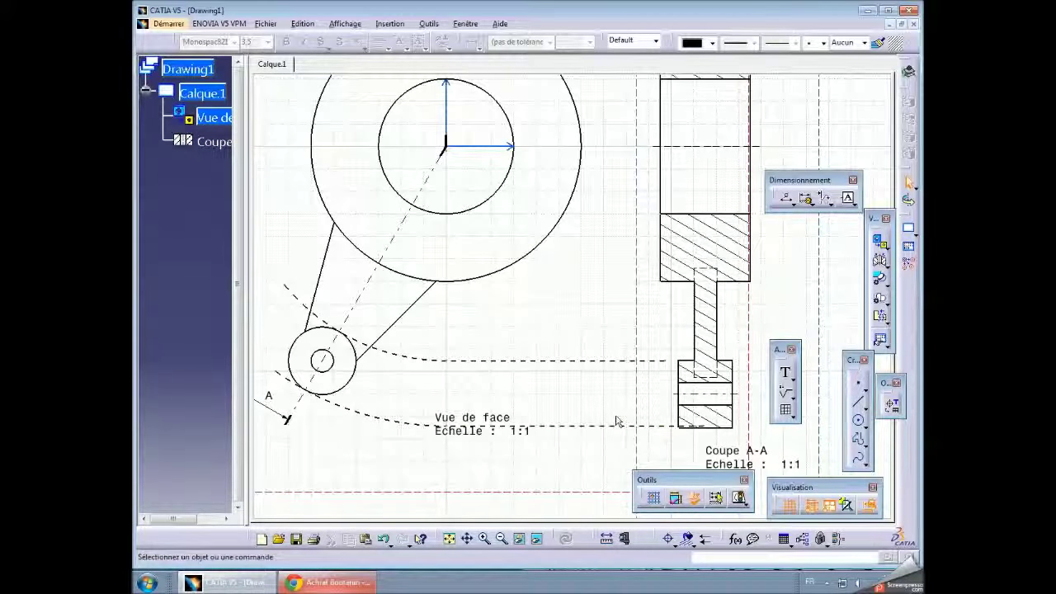
middle_click_drag(517, 349, 529, 406)
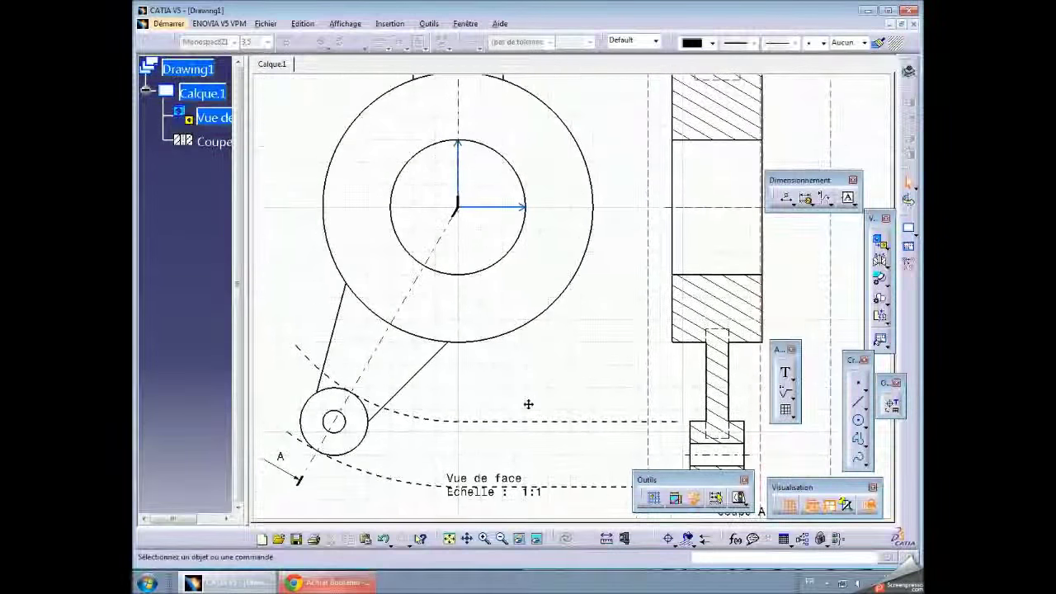
left_click(504, 540)
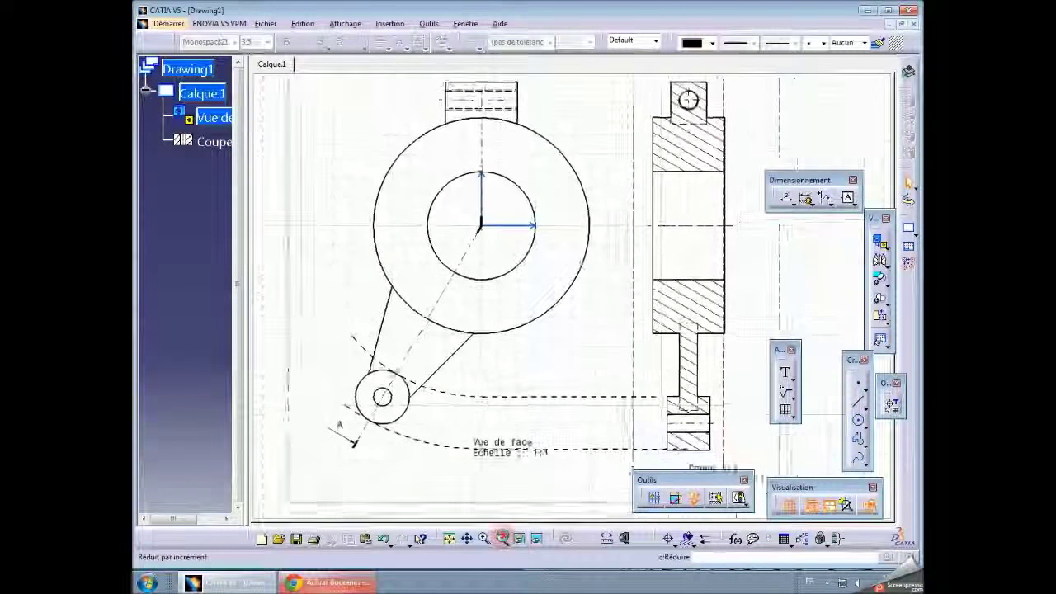